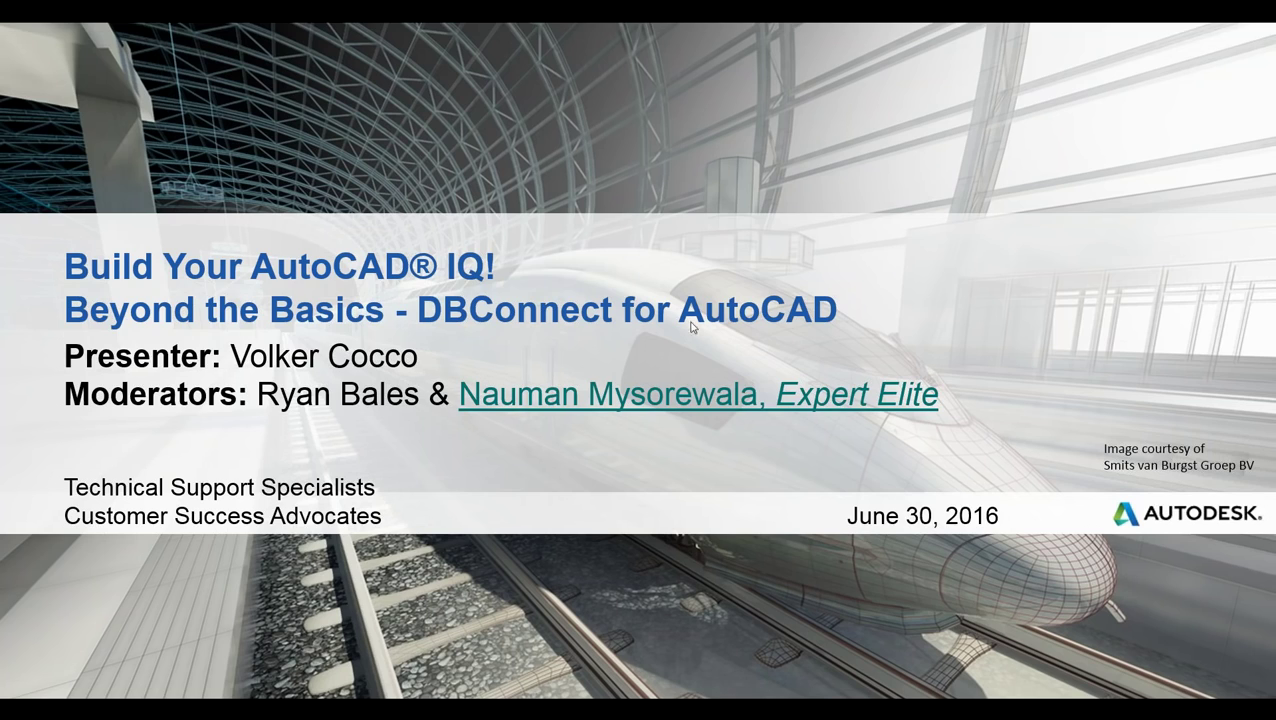
# - Advance one slide to the About Us slide introducing the three presenters
pyautogui.press('Right')
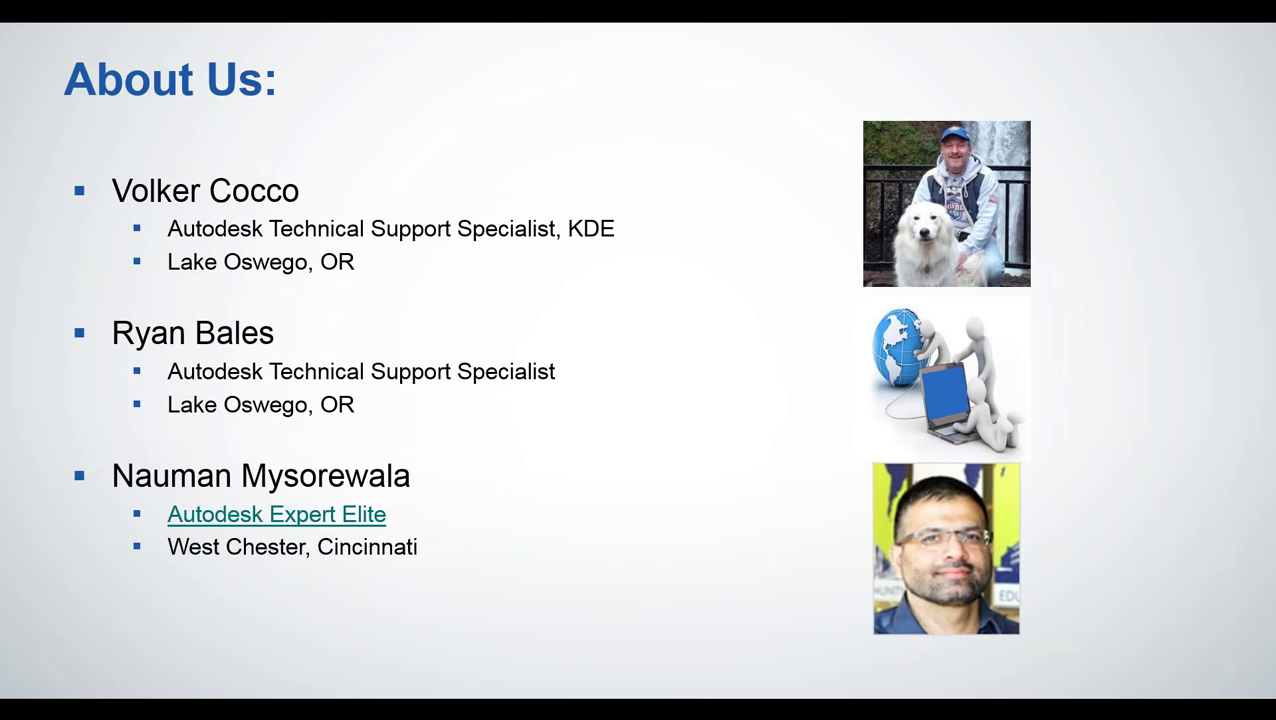
# - Move past About Us to the Autodesk Knowledge Network Featured Articles slide
pyautogui.press('Right')
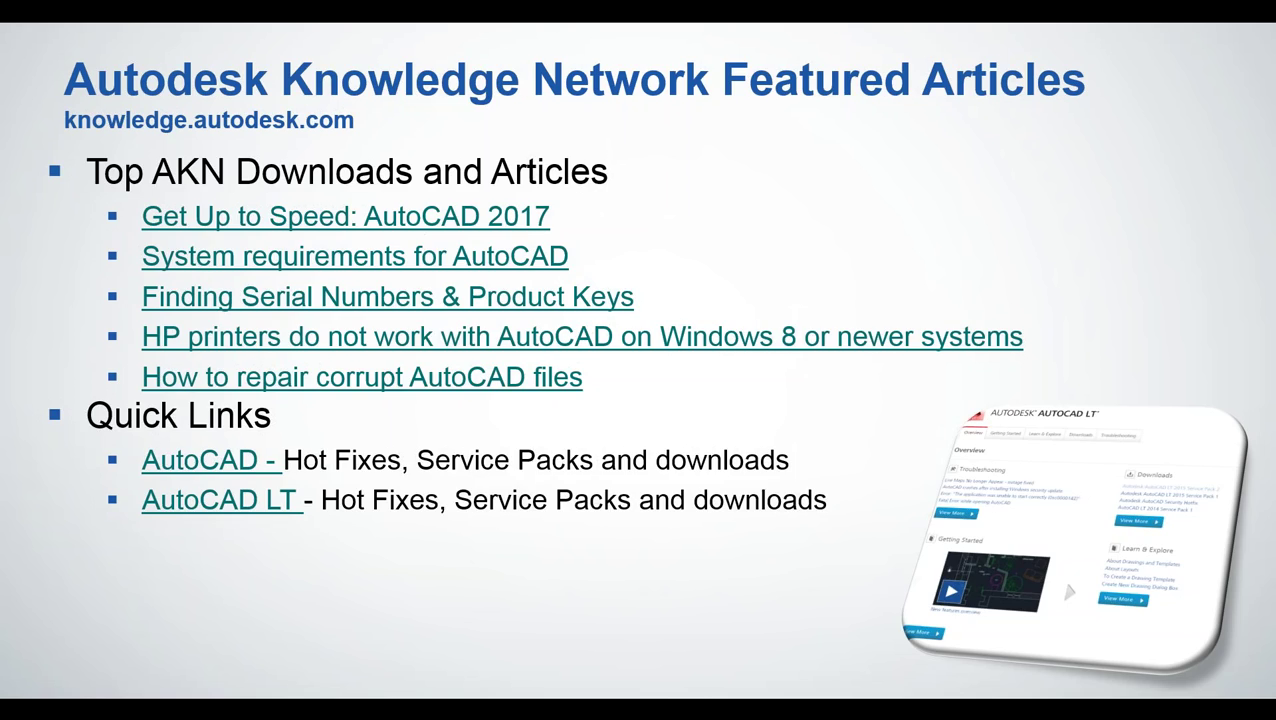
# - Advance the slideshow on to the Coming Soon slide
pyautogui.press('Right')
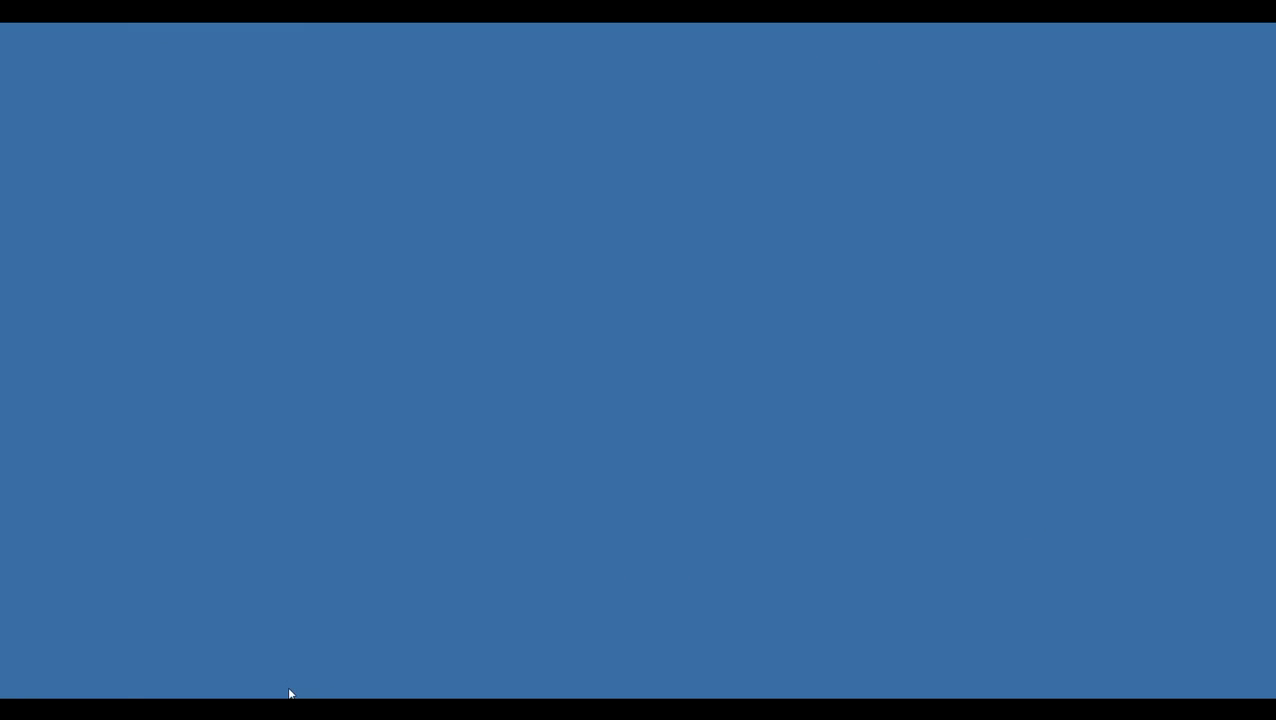
pyautogui.moveTo(206, 705)
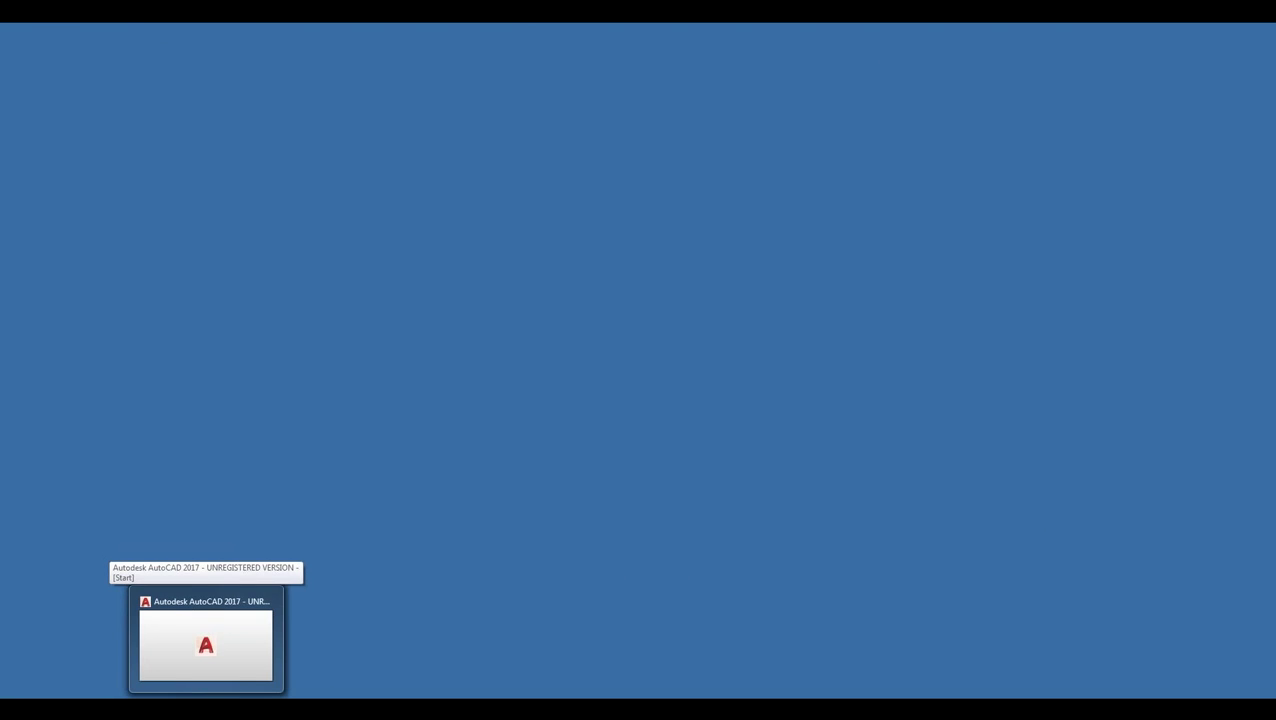
# - Restore and maximize AutoCAD, start a blank Drawing1, and show the Home tab tools
pyautogui.click(240, 646)
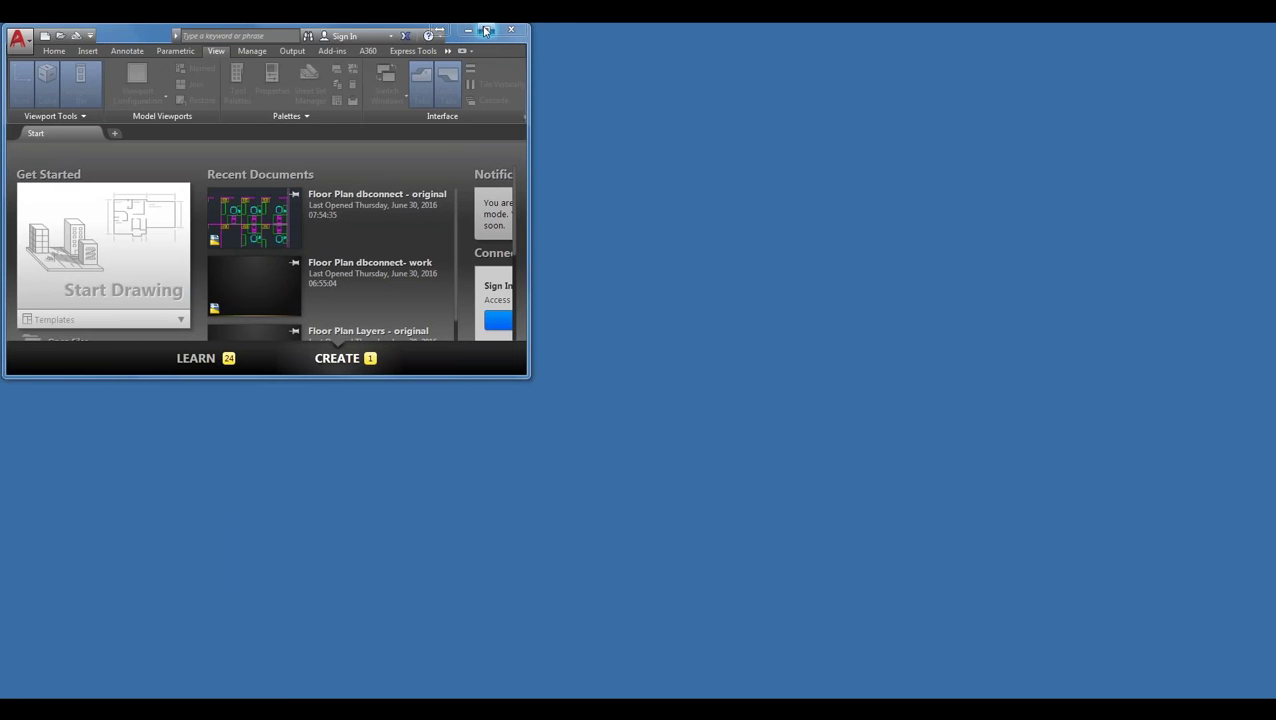
pyautogui.click(485, 31)
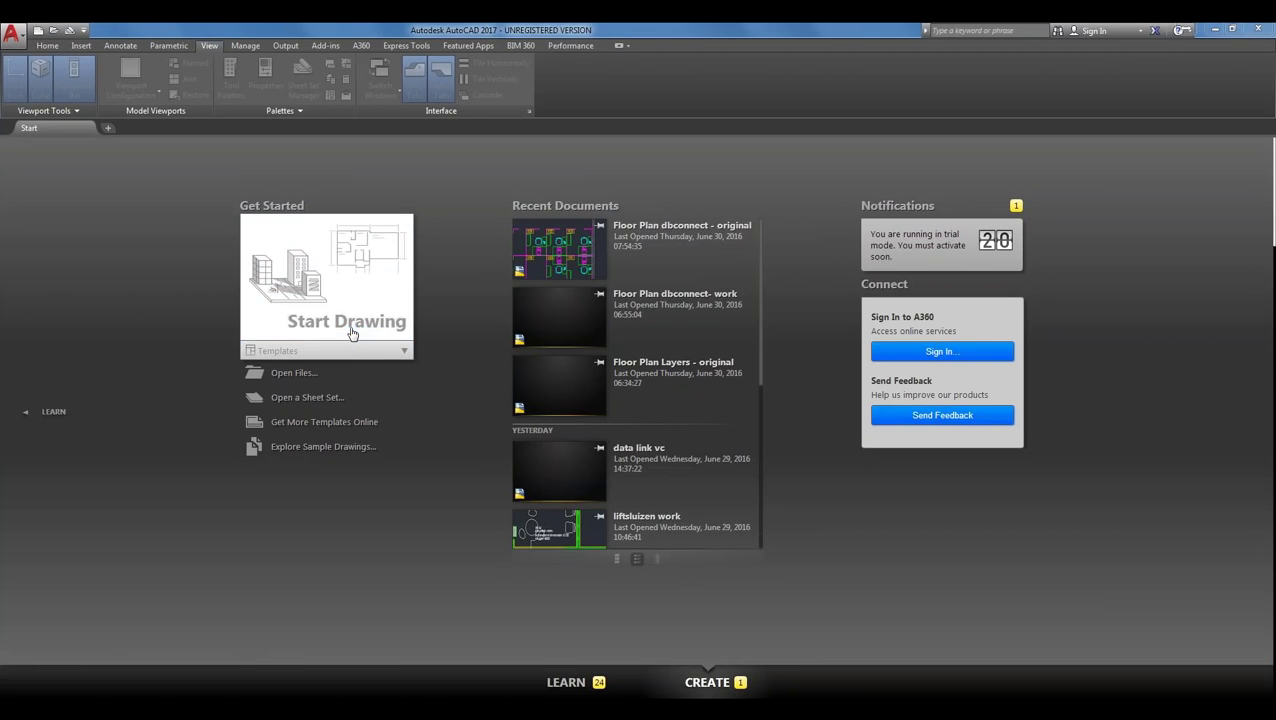
pyautogui.click(352, 334)
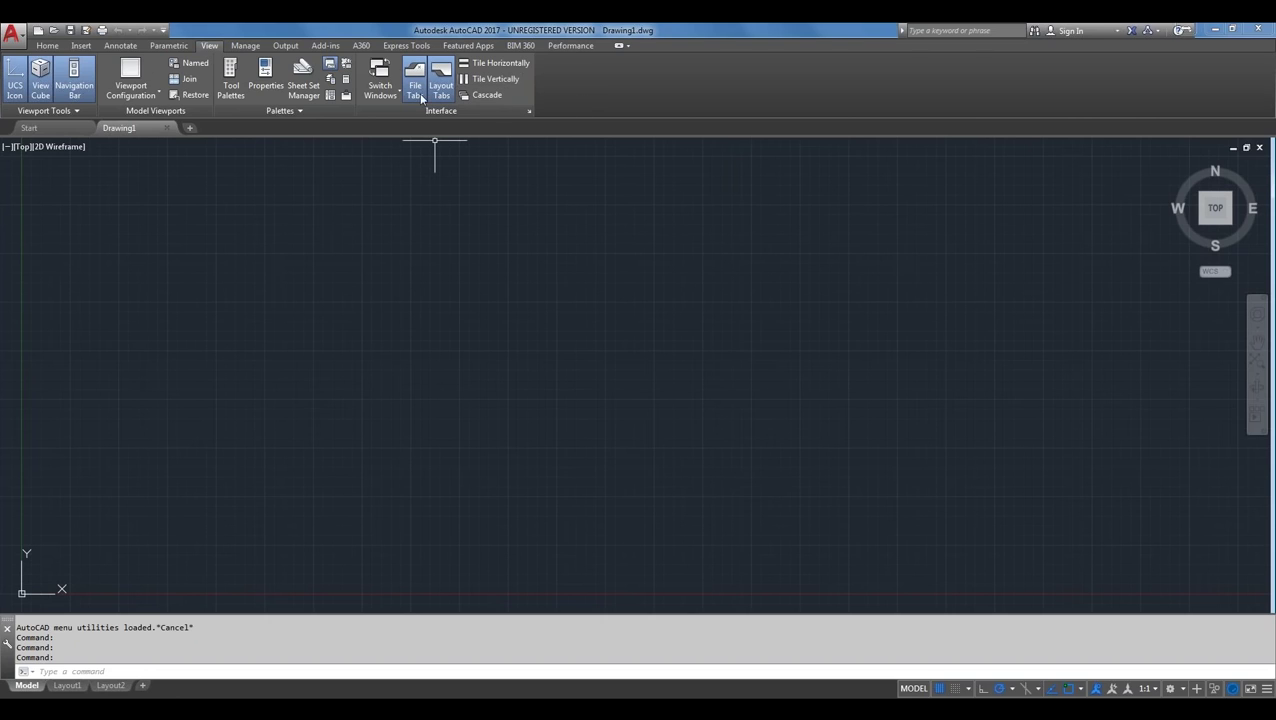
pyautogui.click(45, 46)
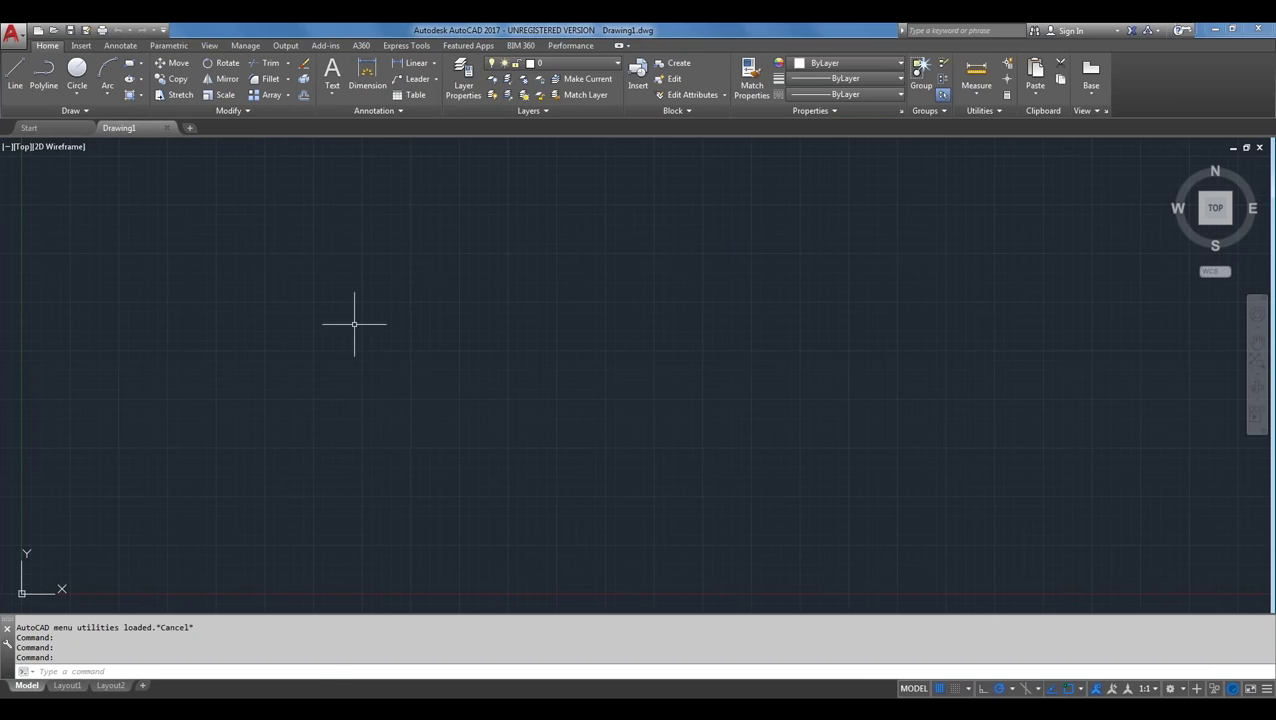
pyautogui.click(319, 672)
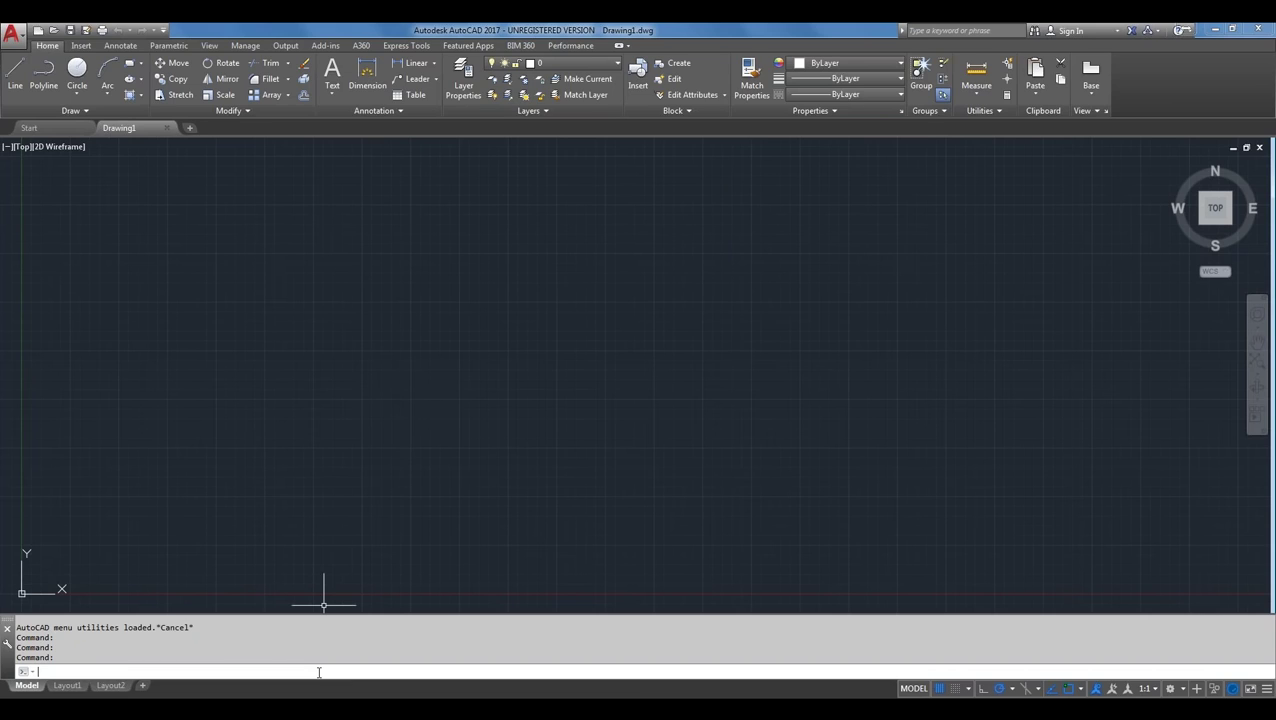
# - Run DBC to open the dbConnect Manager and leave it as a floating palette
pyautogui.write('dbc')
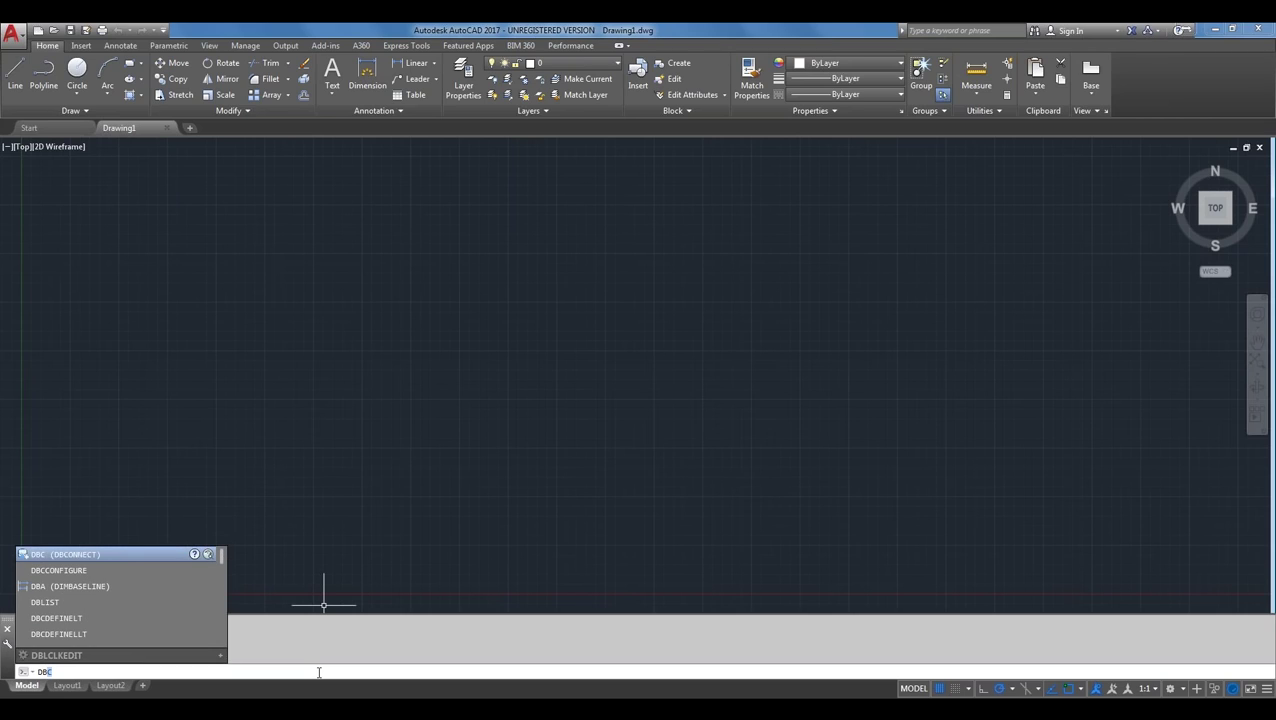
pyautogui.press('Return')
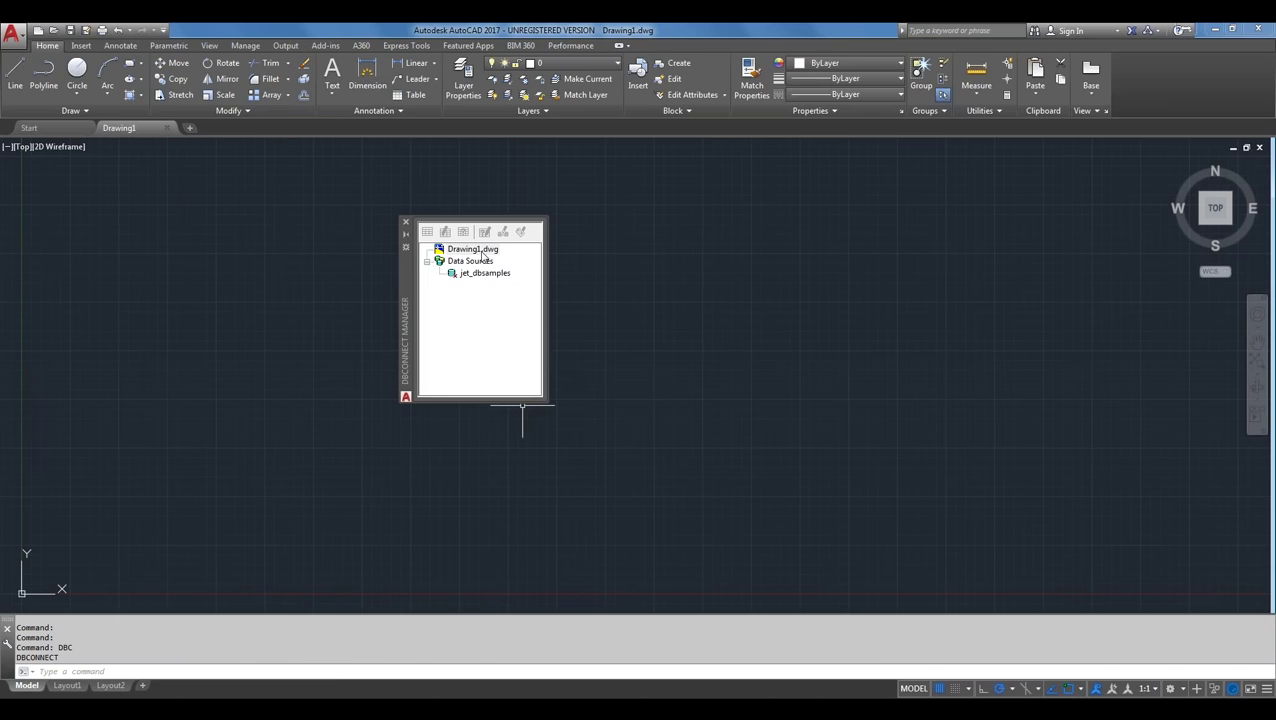
pyautogui.moveTo(398, 336); pyautogui.dragTo(9, 415)
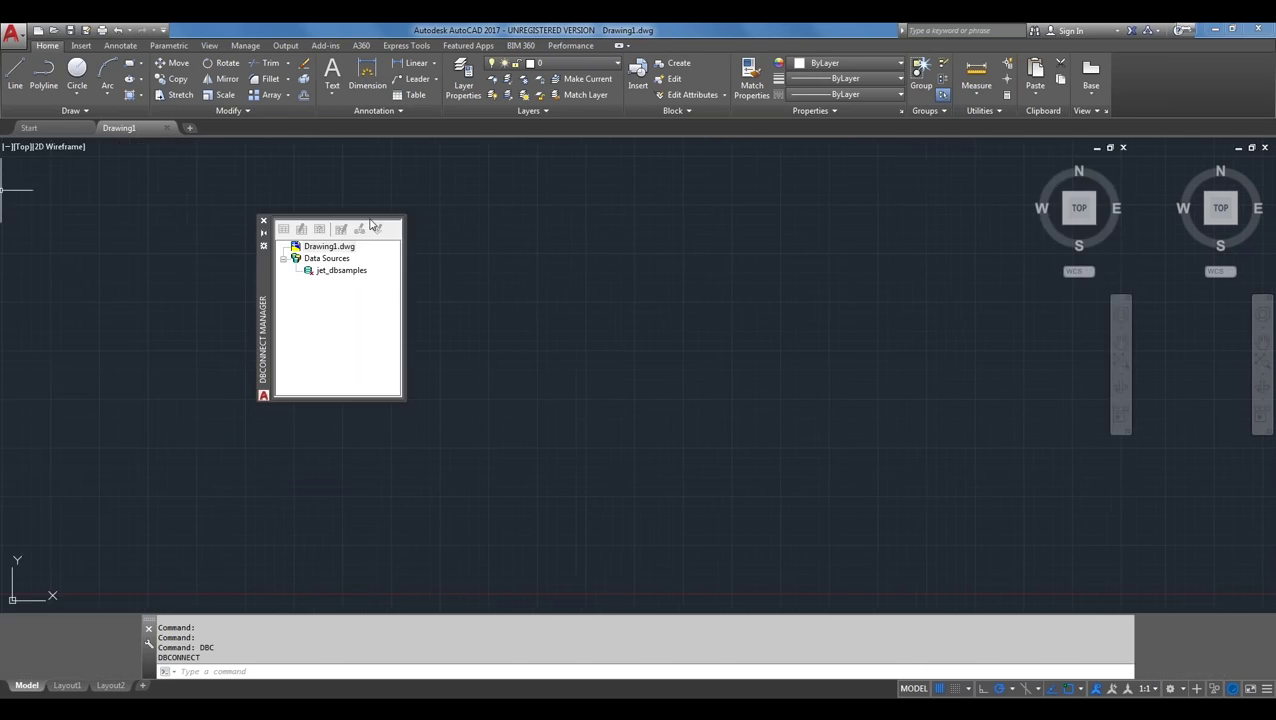
pyautogui.rightClick(265, 318)
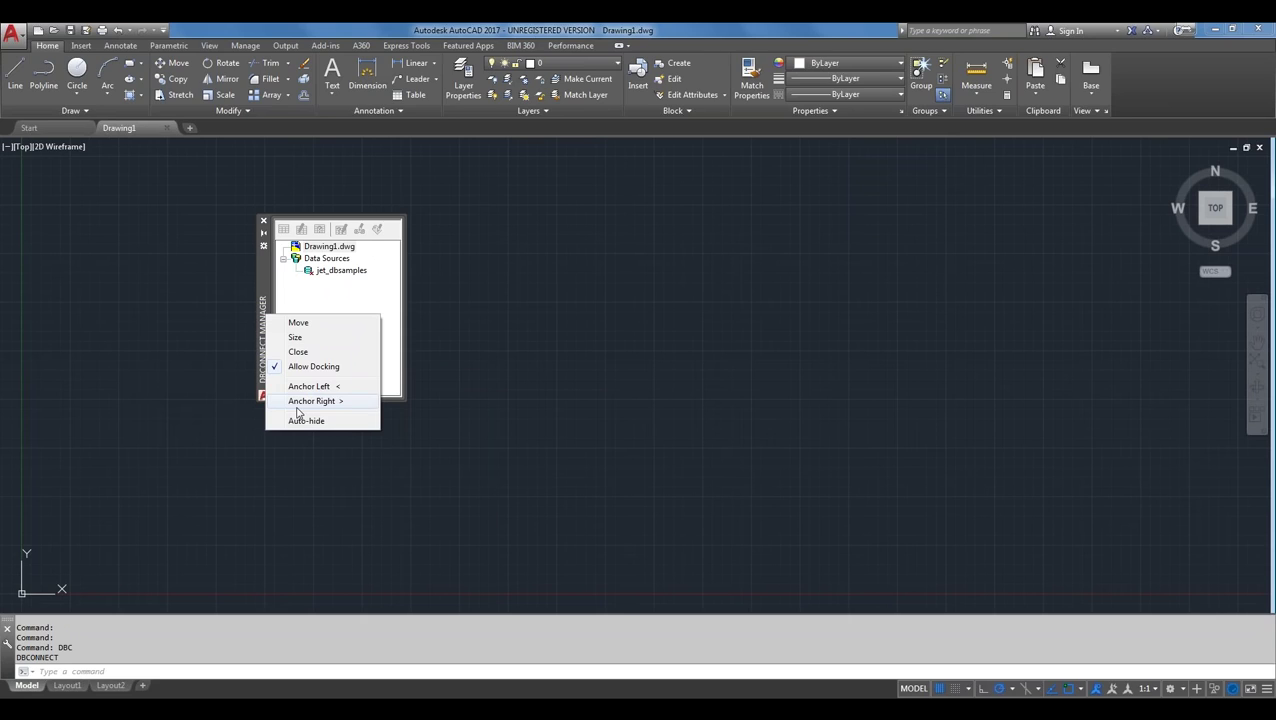
pyautogui.click(262, 278)
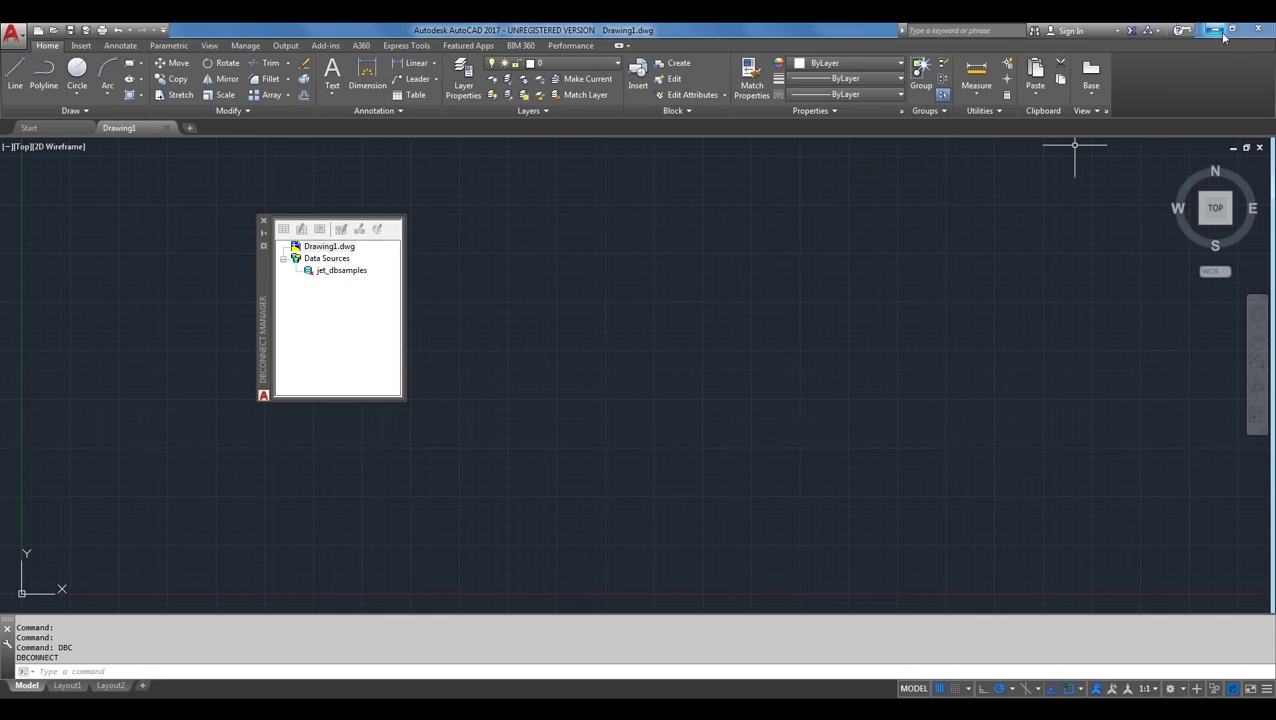
# - Open btb2.accdb in Access and view the four records of its tblPC table
pyautogui.click(1218, 33)
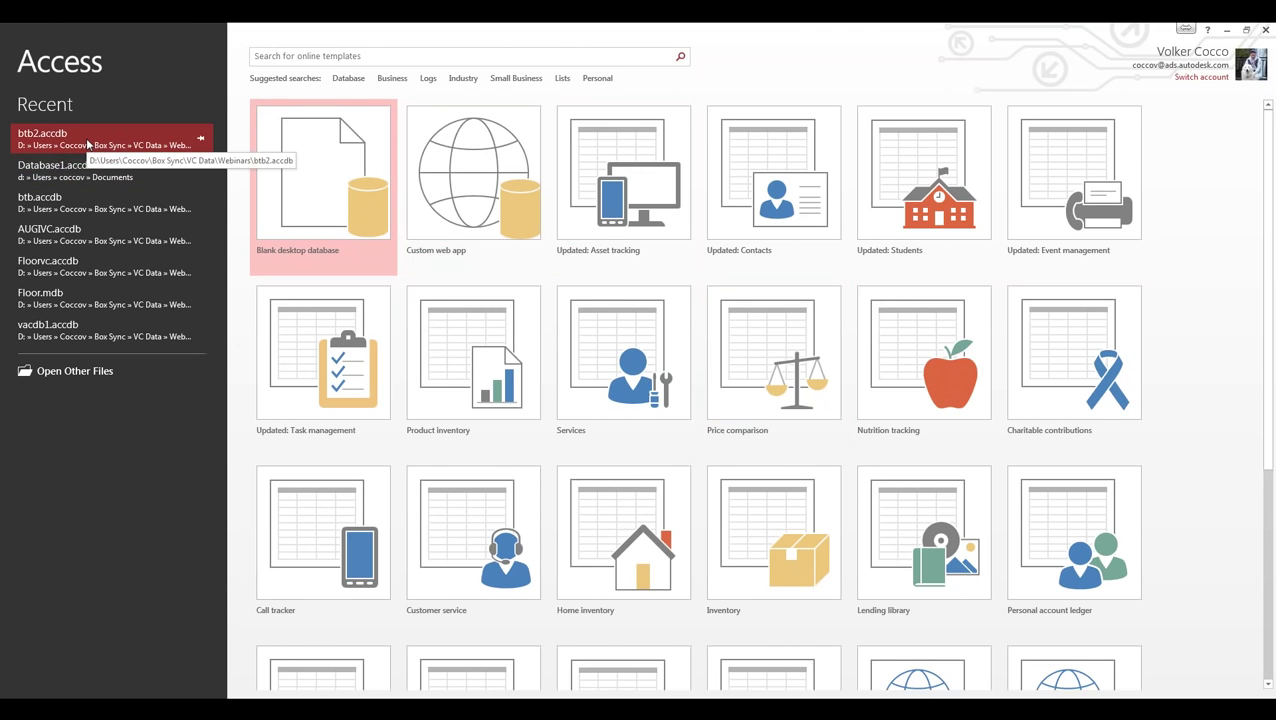
pyautogui.click(87, 144)
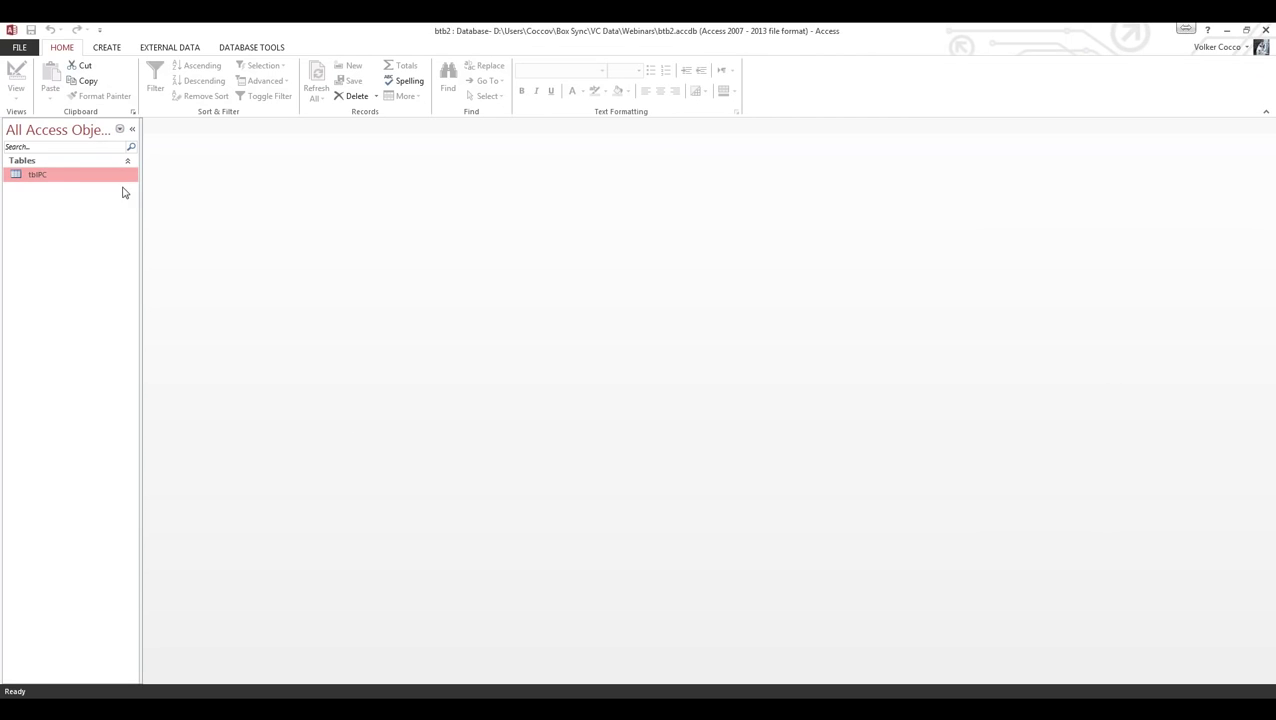
pyautogui.moveTo(70, 160)
pyautogui.doubleClick(17, 178)
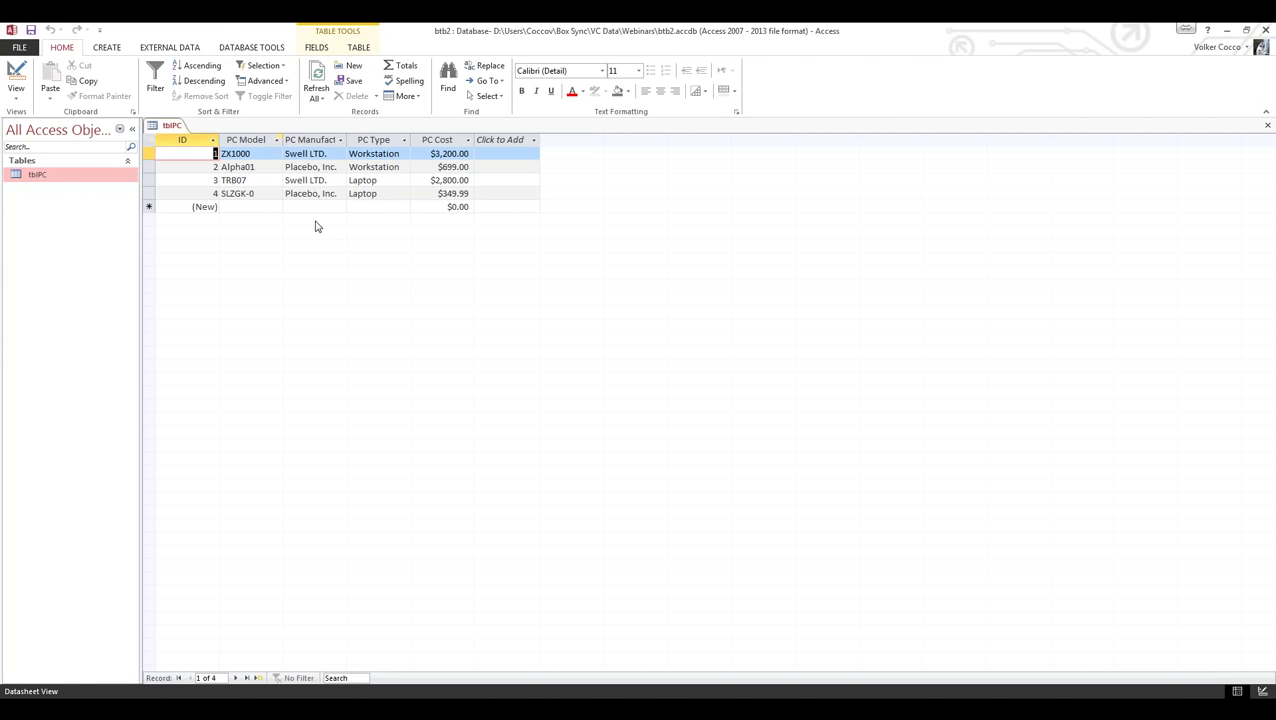
# - Restore the Access window from full screen, move it aside, and close Access
pyautogui.click(1246, 31)
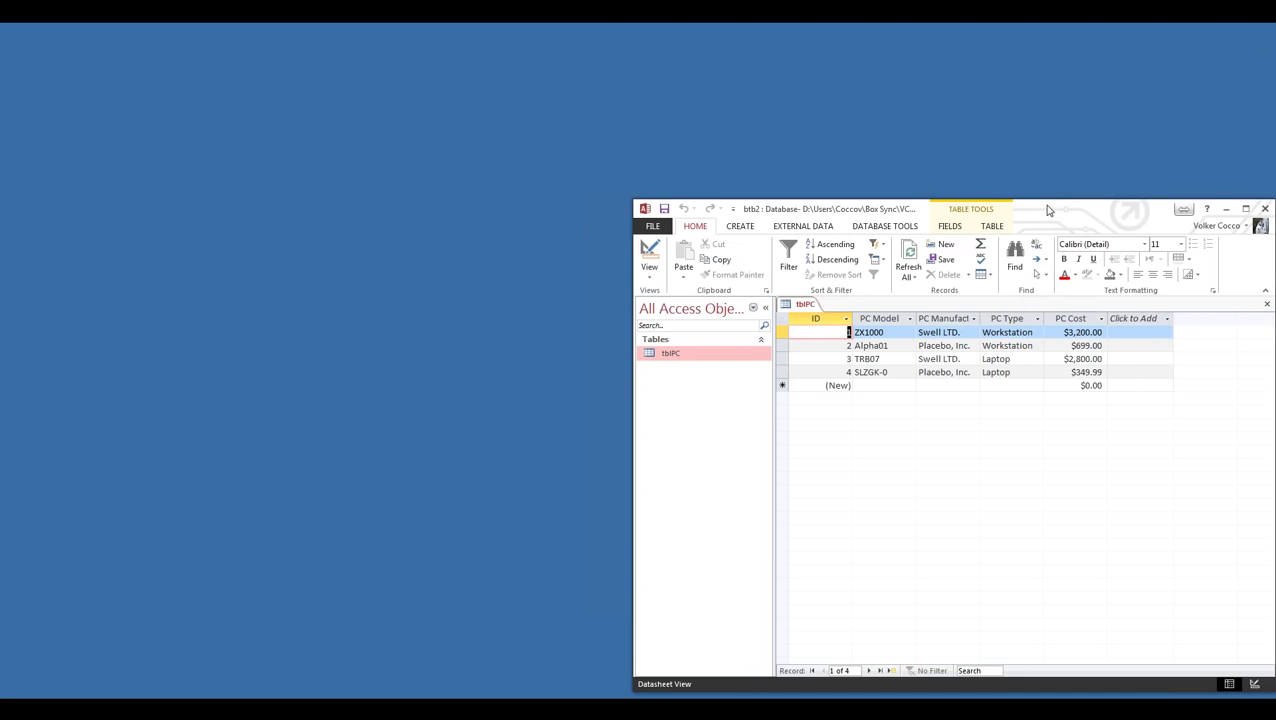
pyautogui.moveTo(1048, 208); pyautogui.dragTo(921, 173)
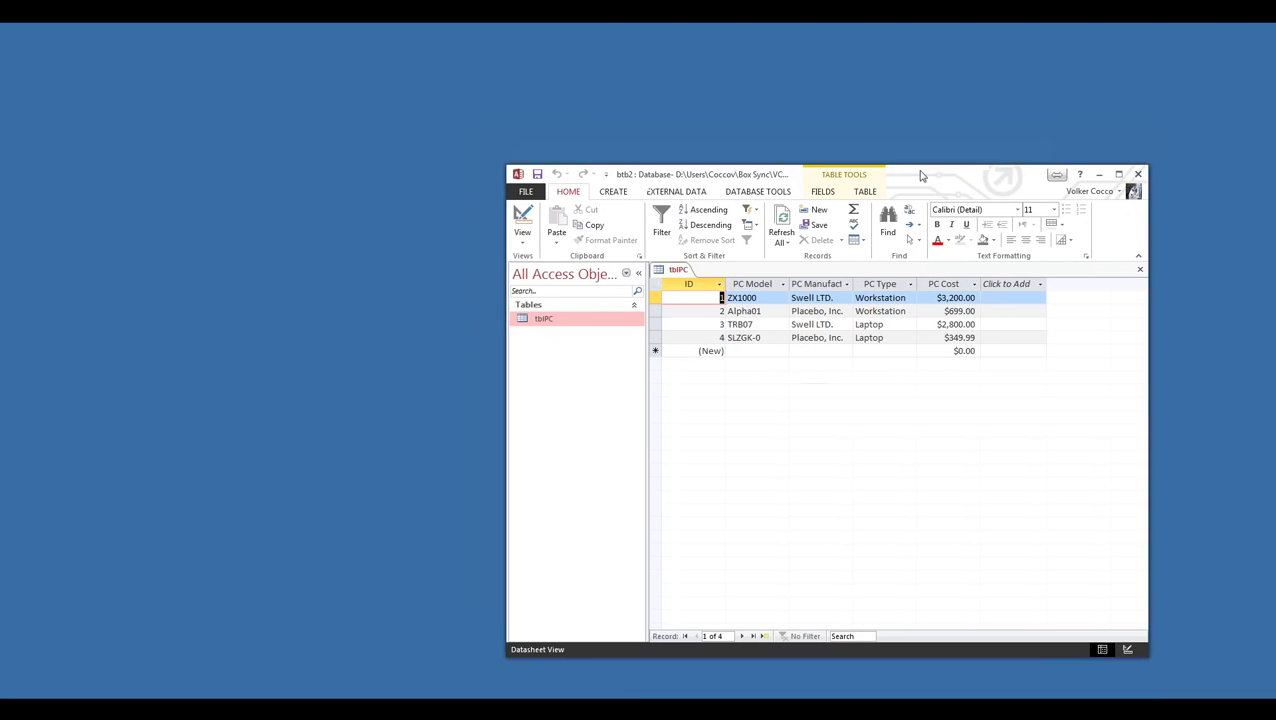
pyautogui.click(1136, 175)
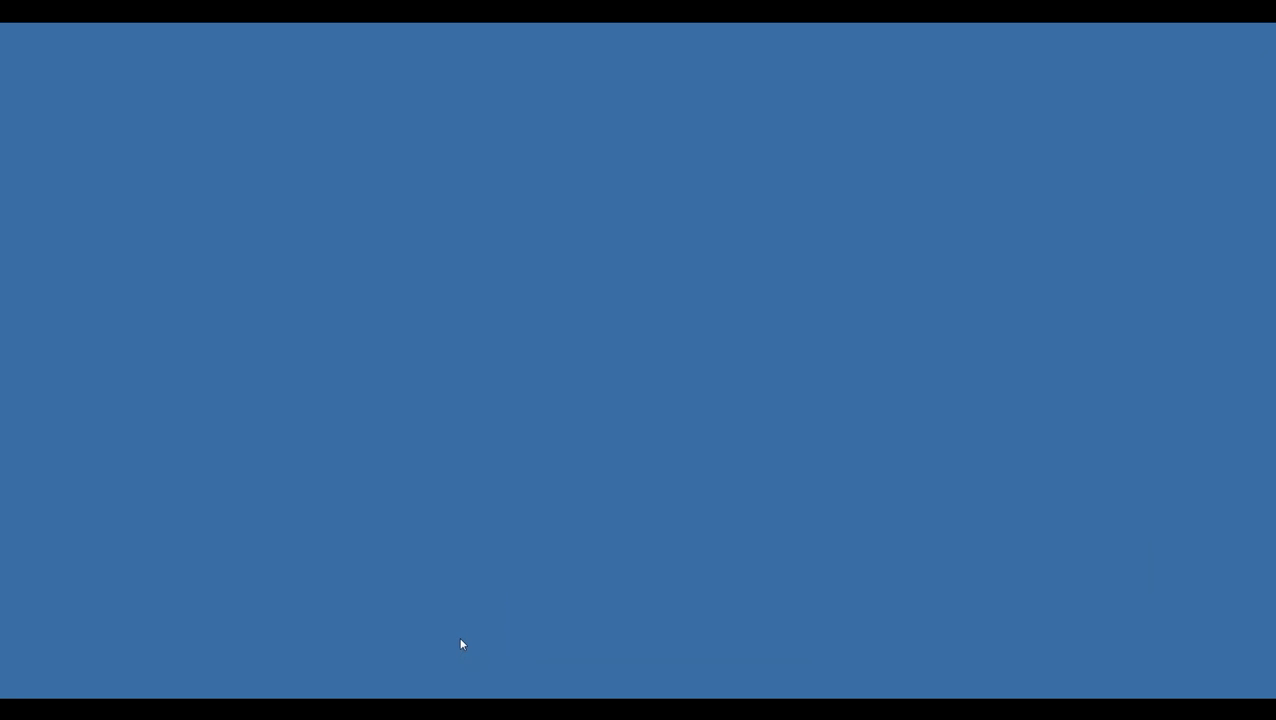
# - Cancel the Access restart prompt and search the Start menu for 'odb'
pyautogui.click(710, 373)
pyautogui.press('super')
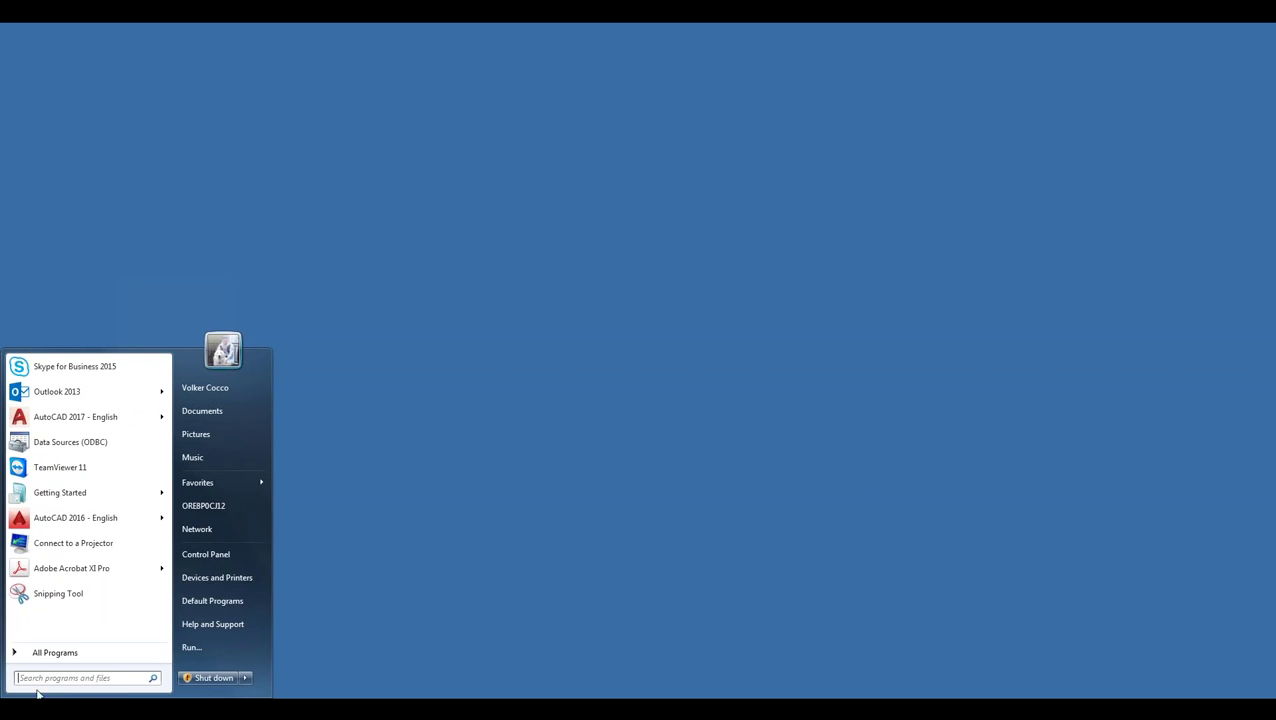
pyautogui.click(46, 678)
pyautogui.write('odbc')
pyautogui.press('BackSpace')
pyautogui.write('d')
pyautogui.press('BackSpace')
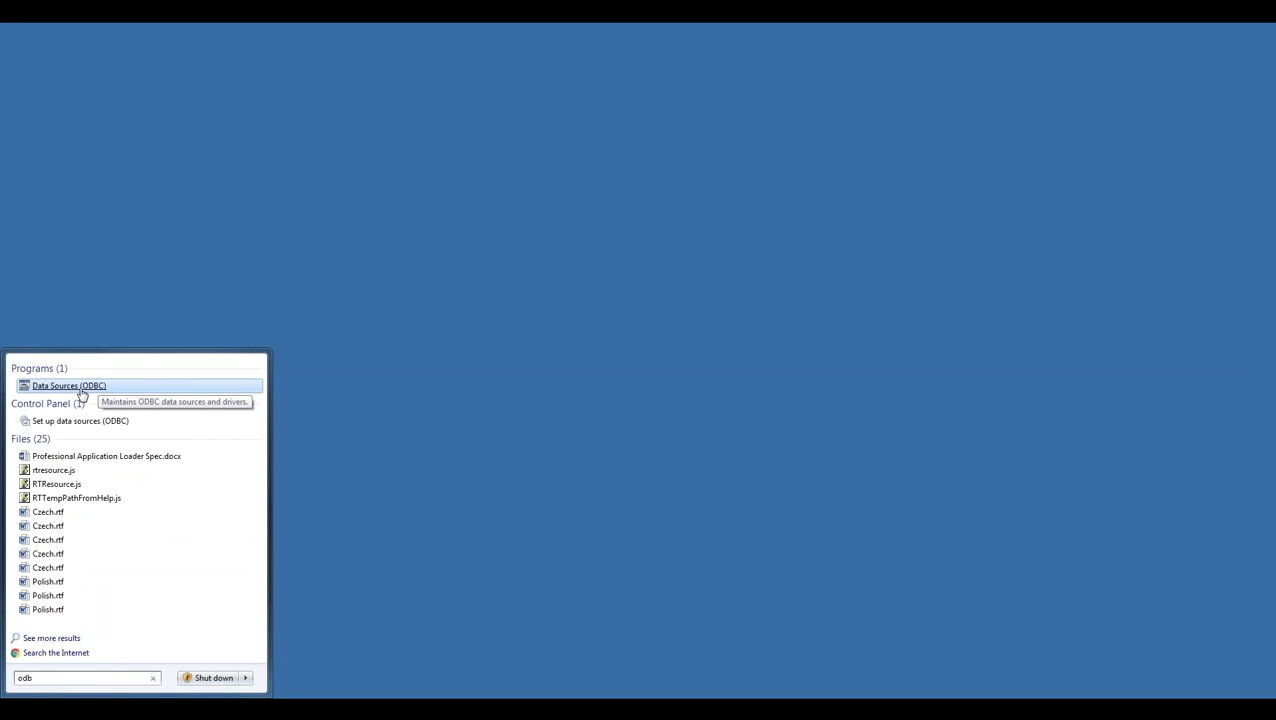
# - Launch Data Sources (ODBC), select B2Bconnect, then cancel adding a Microsoft Access driver source
pyautogui.click(82, 391)
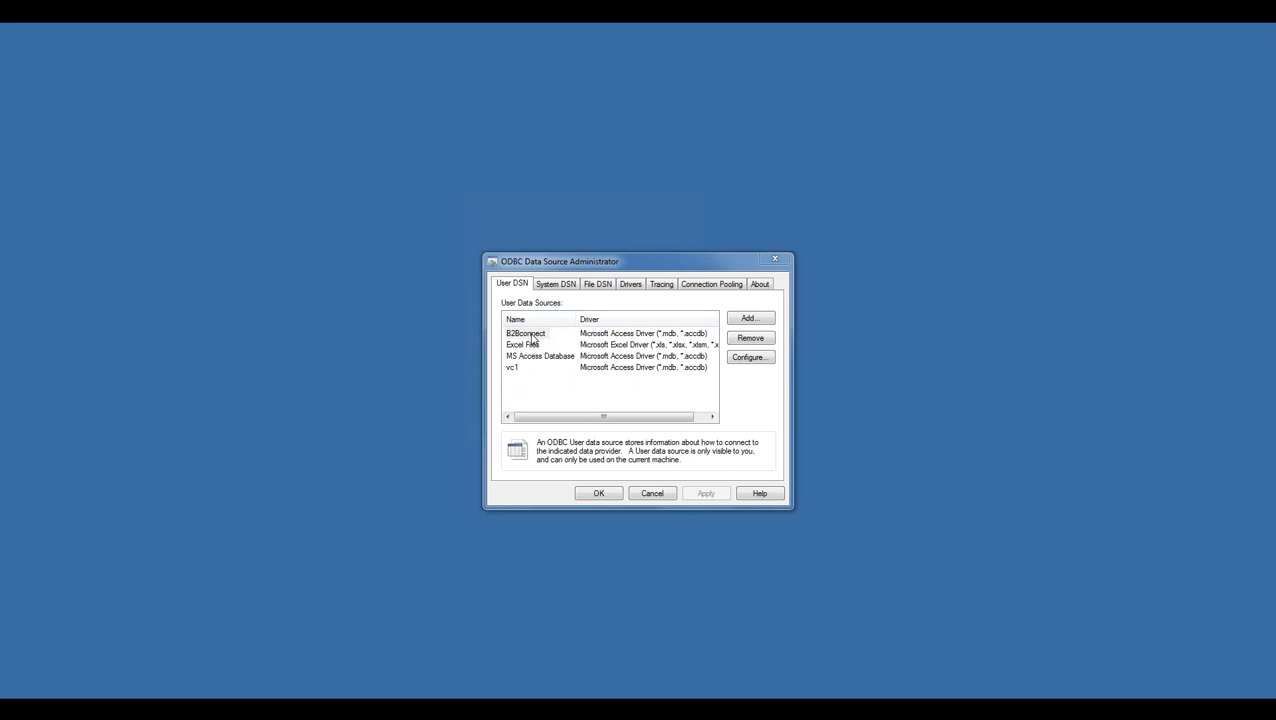
pyautogui.click(538, 338)
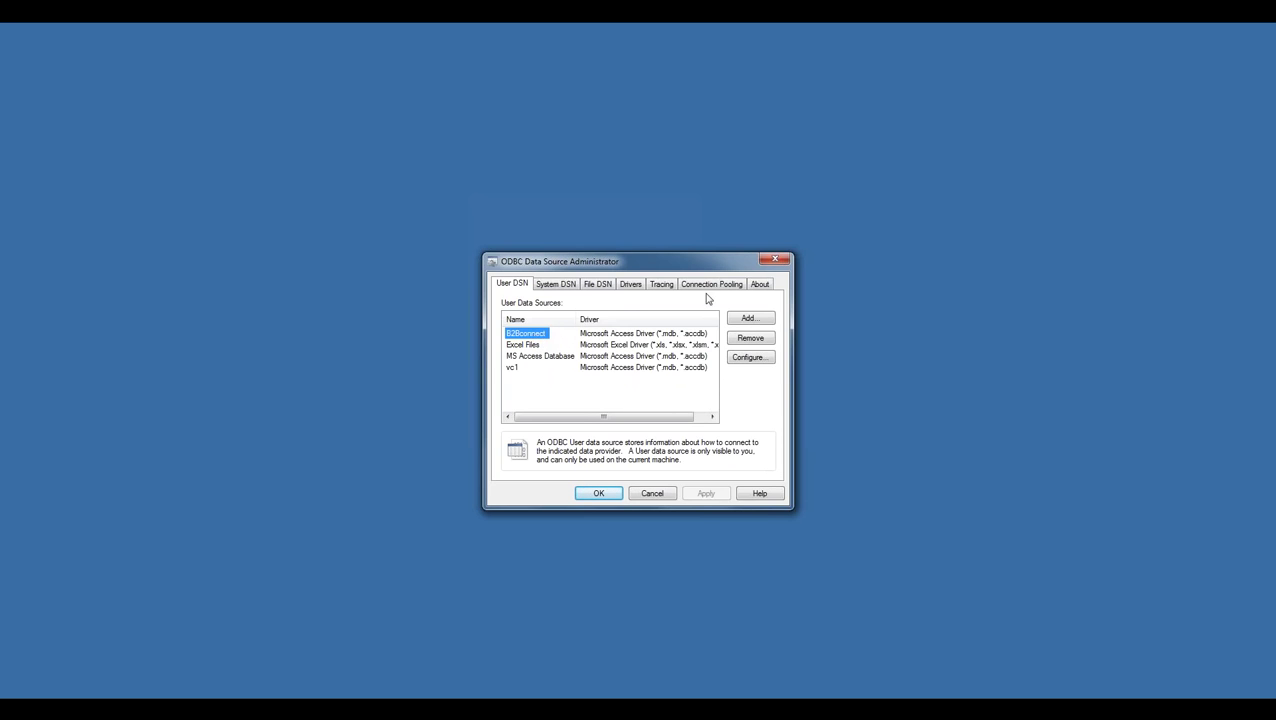
pyautogui.click(749, 321)
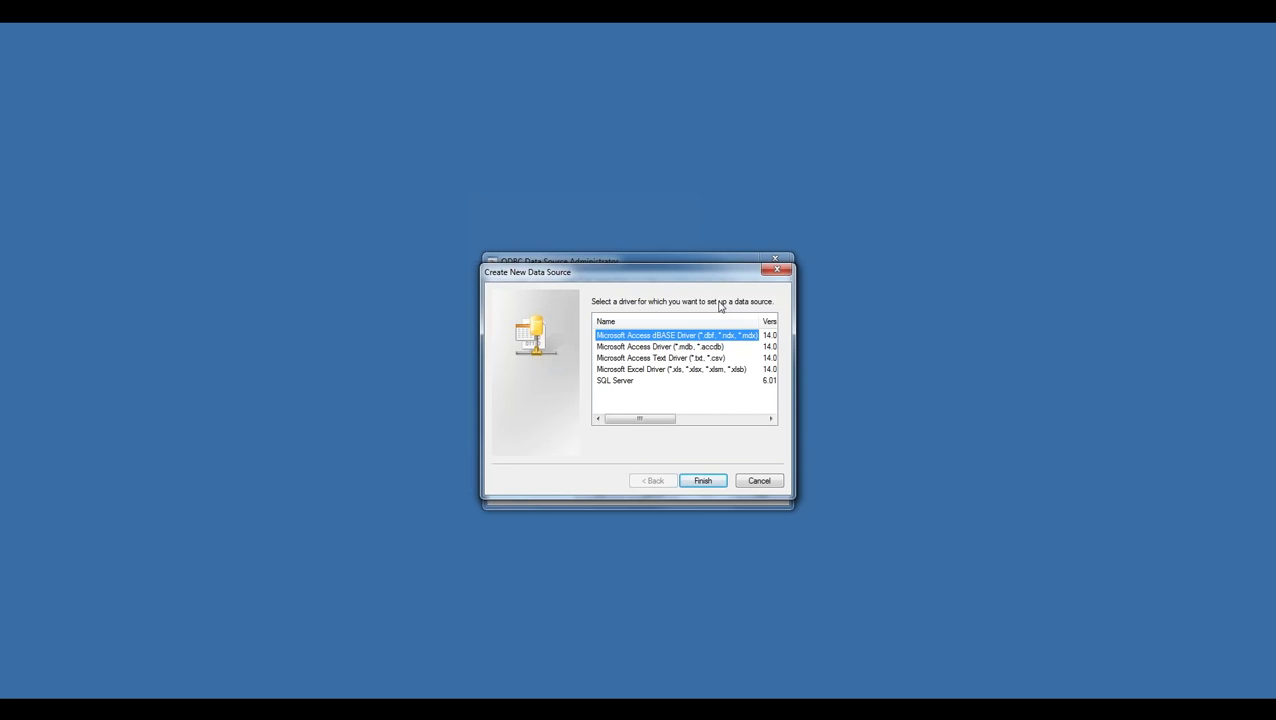
pyautogui.click(700, 347)
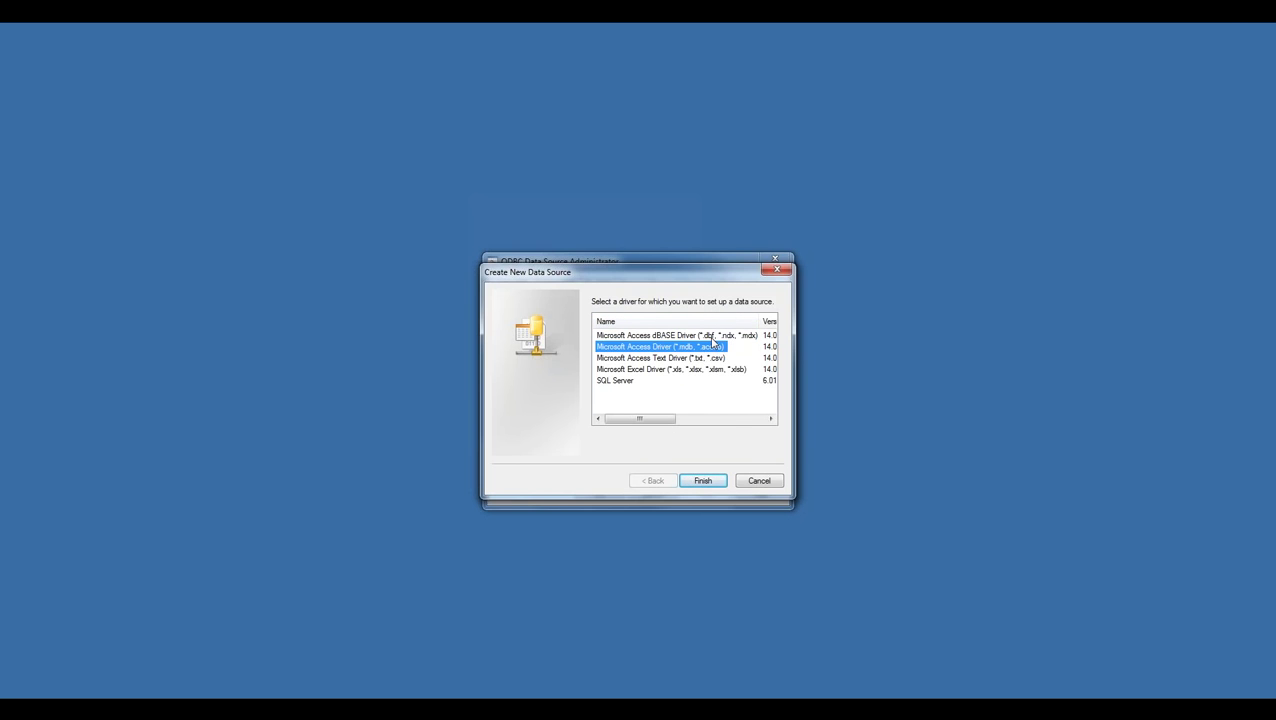
pyautogui.click(758, 482)
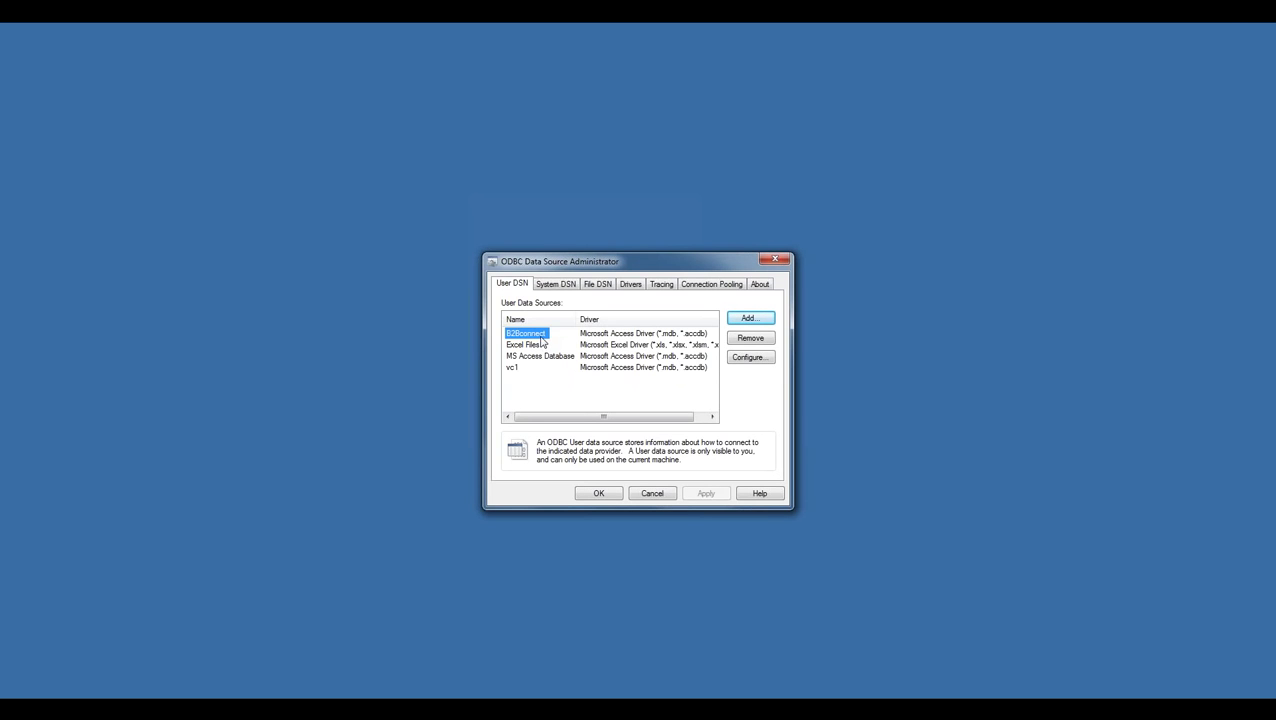
# - Configure B2Bconnect to use the btb2.accdb database and accept its setup
pyautogui.click(737, 361)
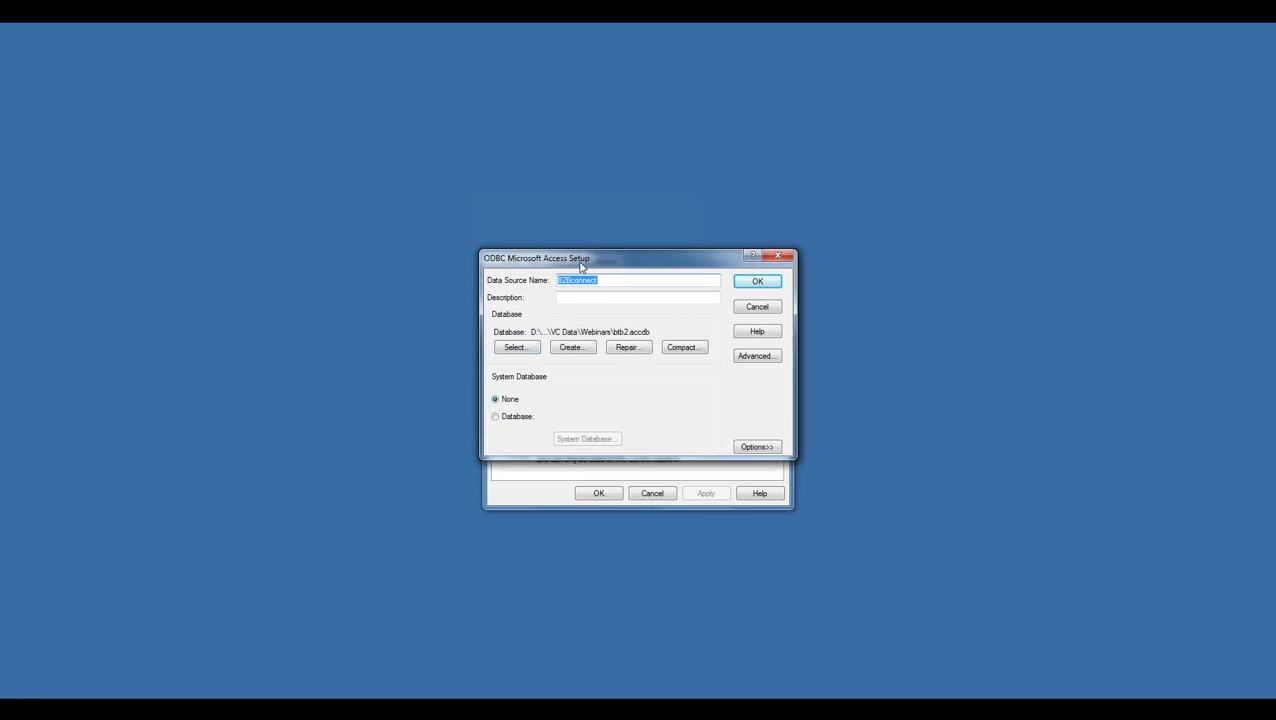
pyautogui.moveTo(584, 262); pyautogui.dragTo(707, 320)
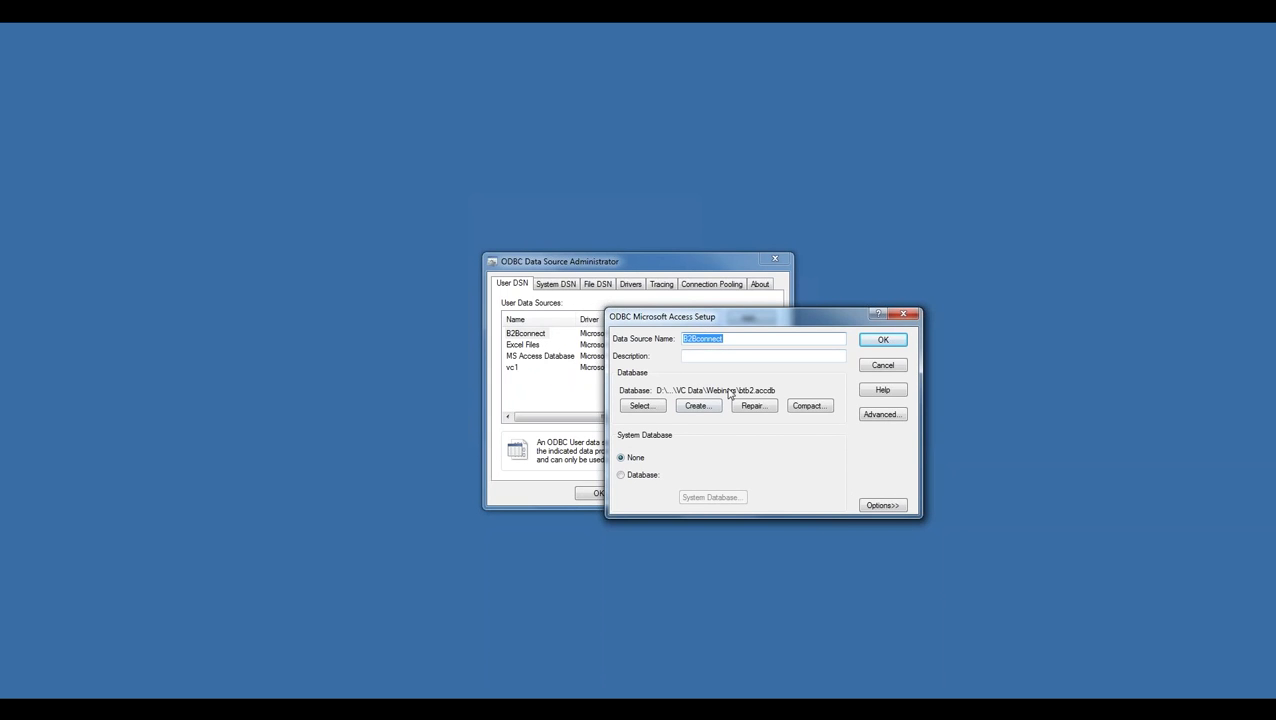
pyautogui.click(640, 406)
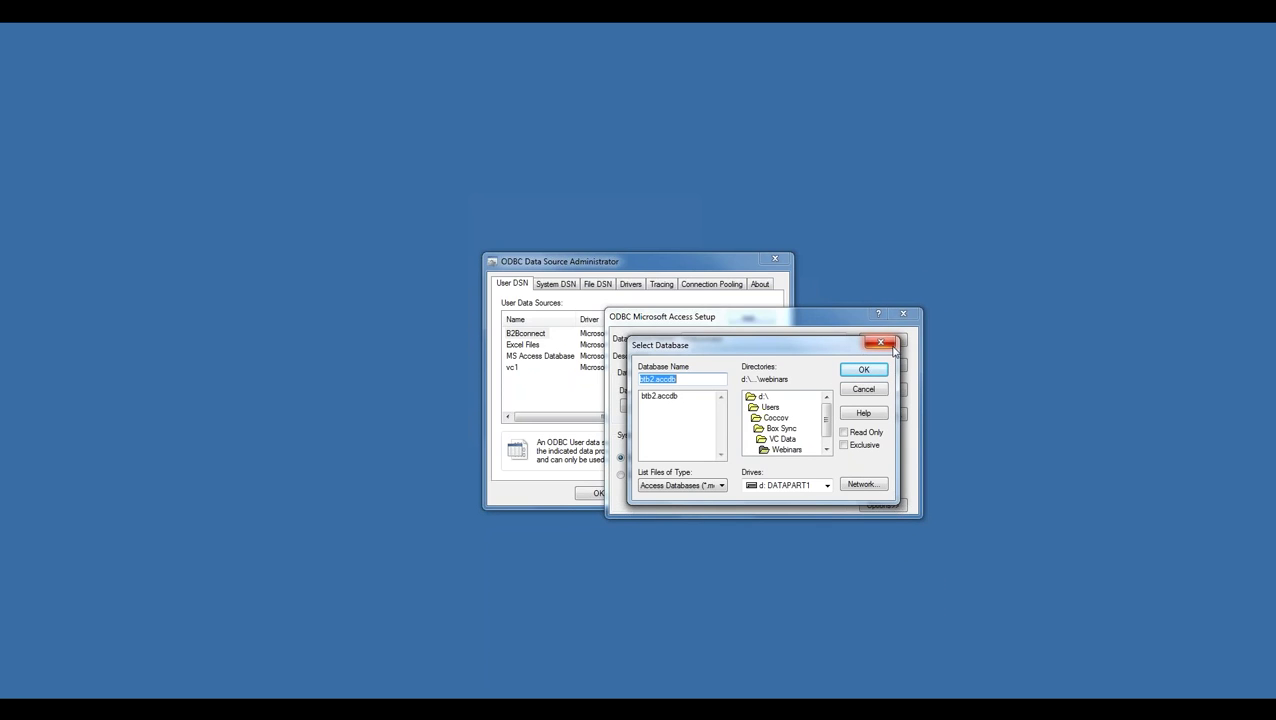
pyautogui.click(866, 369)
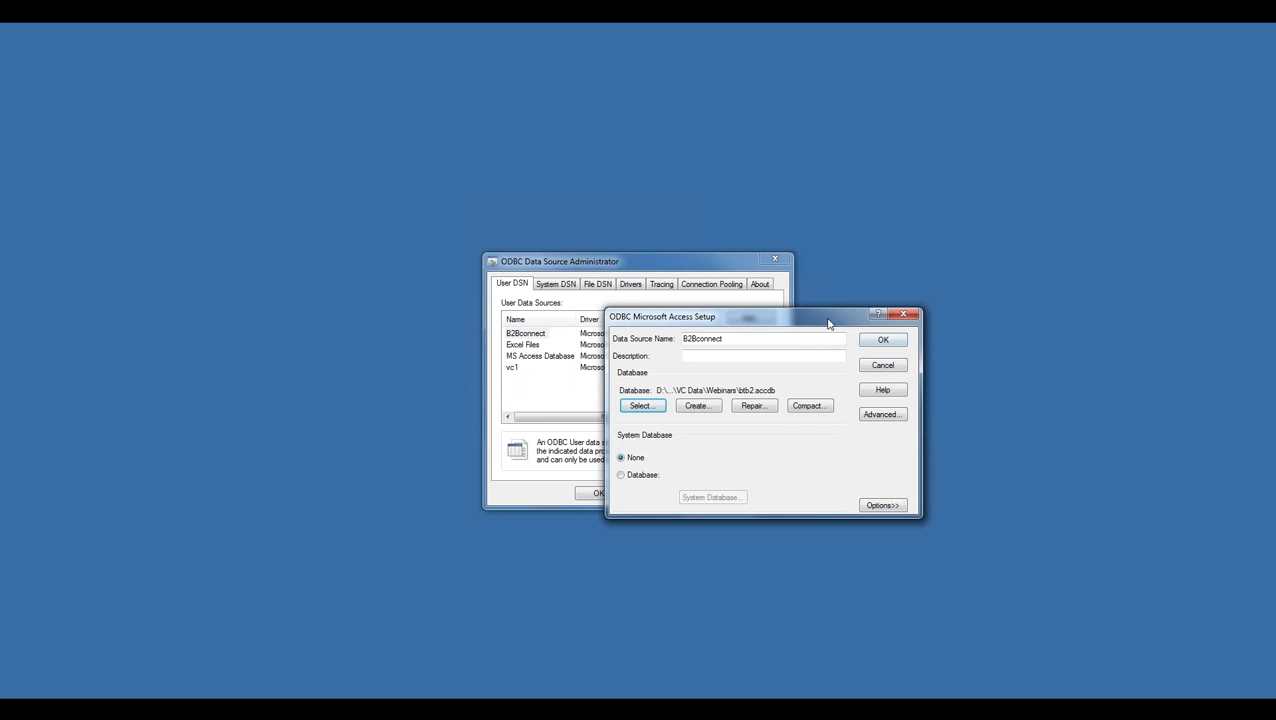
pyautogui.click(901, 316)
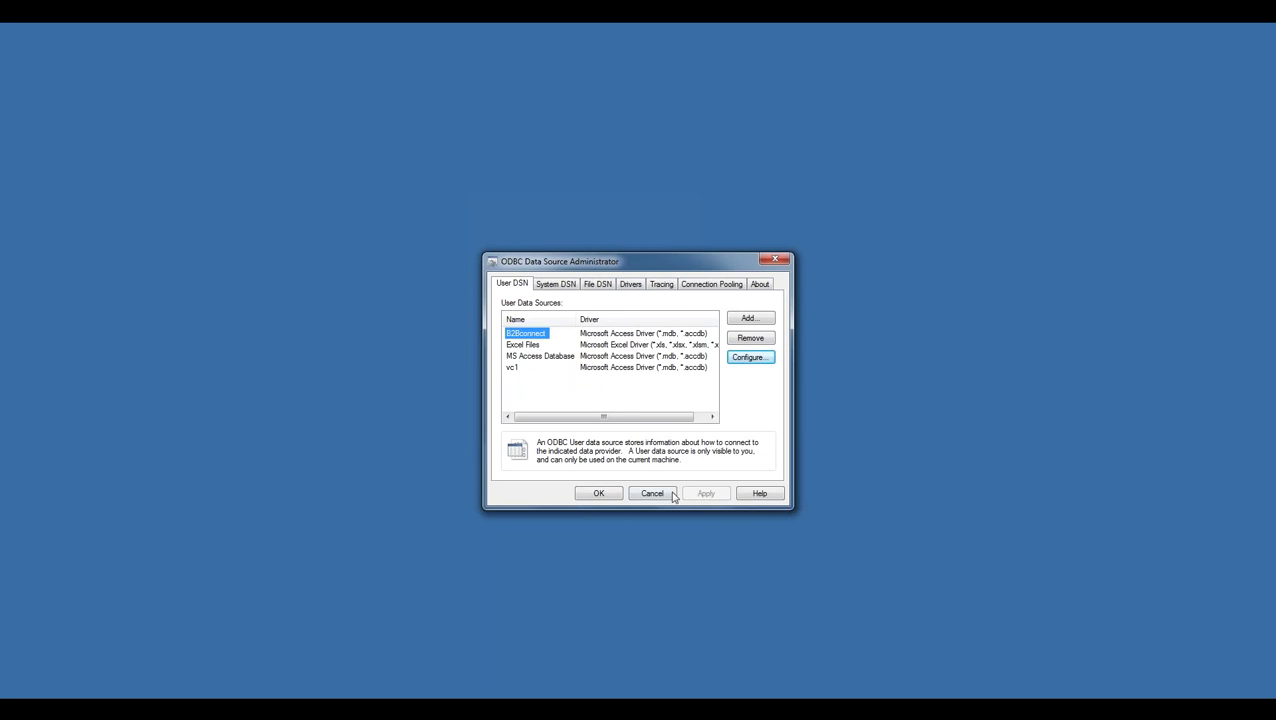
# - Close the ODBC administrator, open Floor Plan dbconnect - original.dwg, and select Data Sources
pyautogui.click(612, 496)
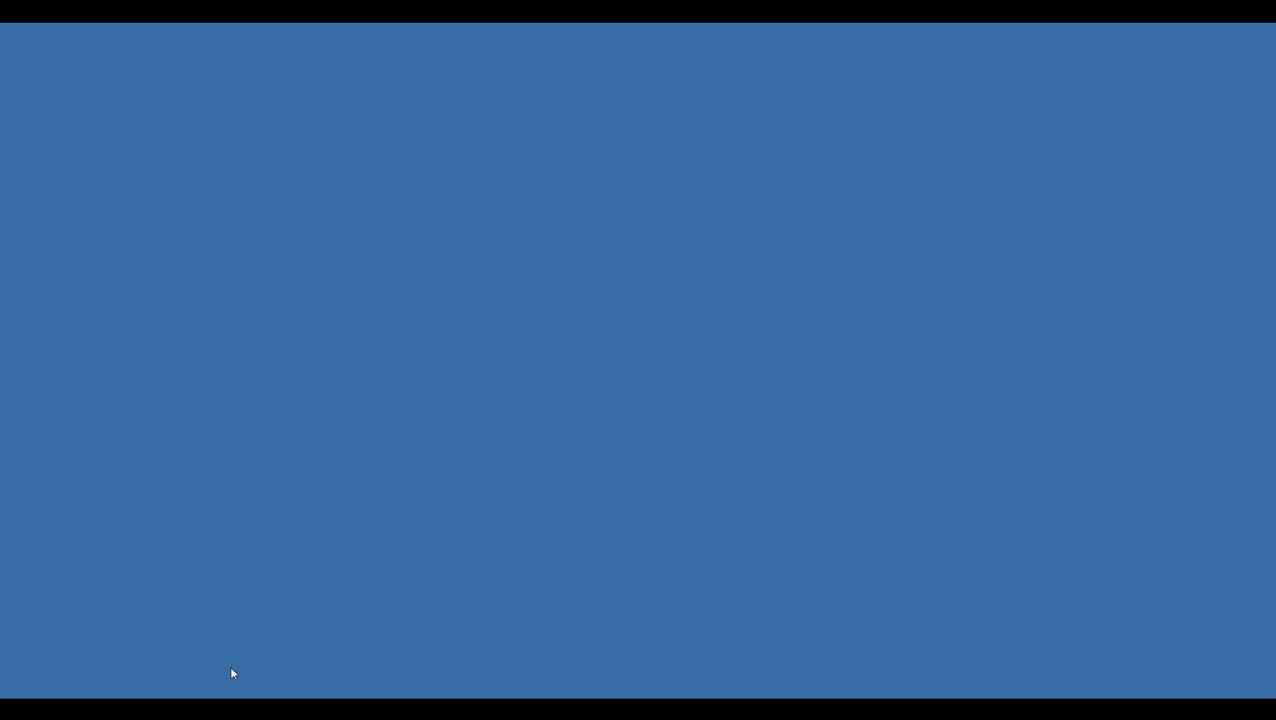
pyautogui.moveTo(206, 705)
pyautogui.click(205, 645)
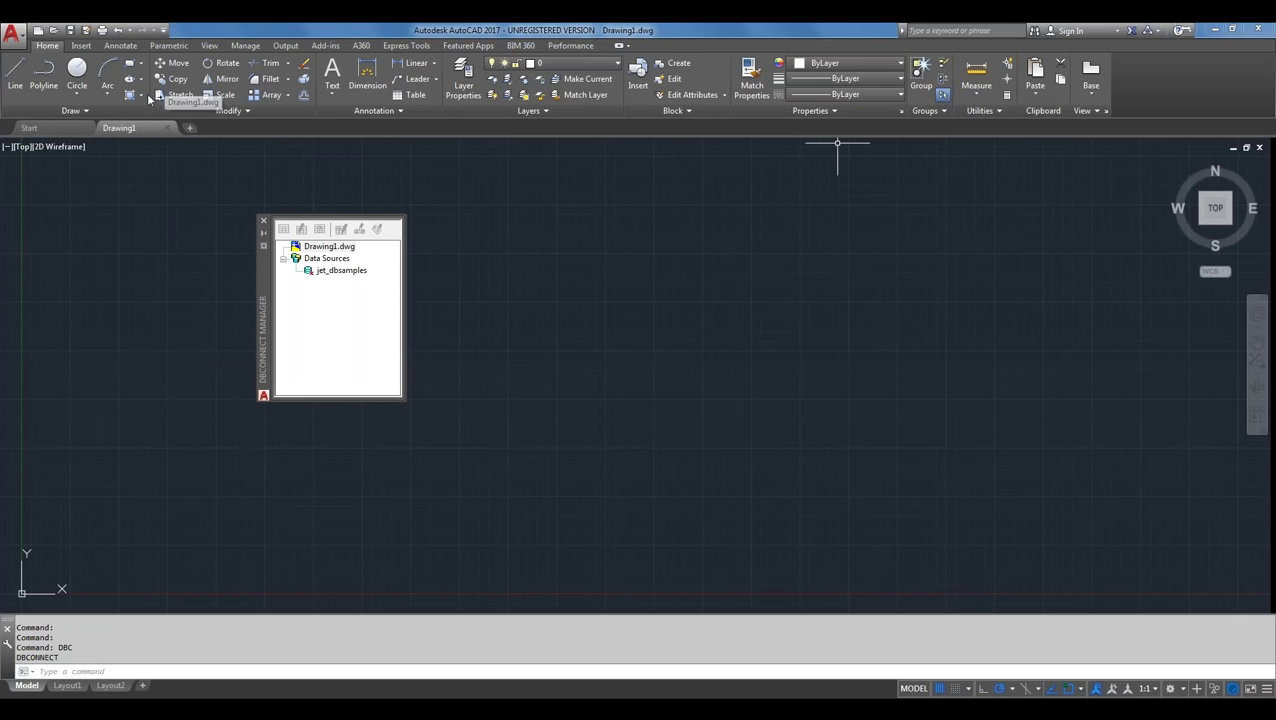
pyautogui.click(29, 127)
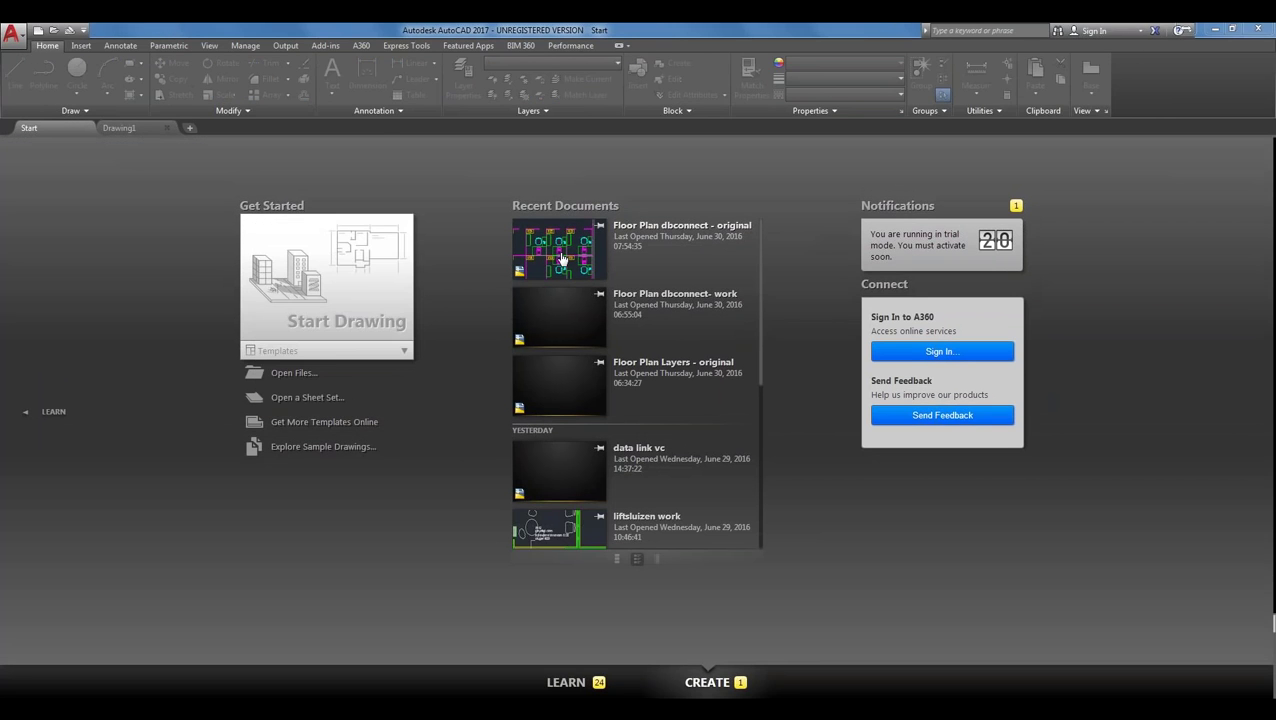
pyautogui.click(562, 259)
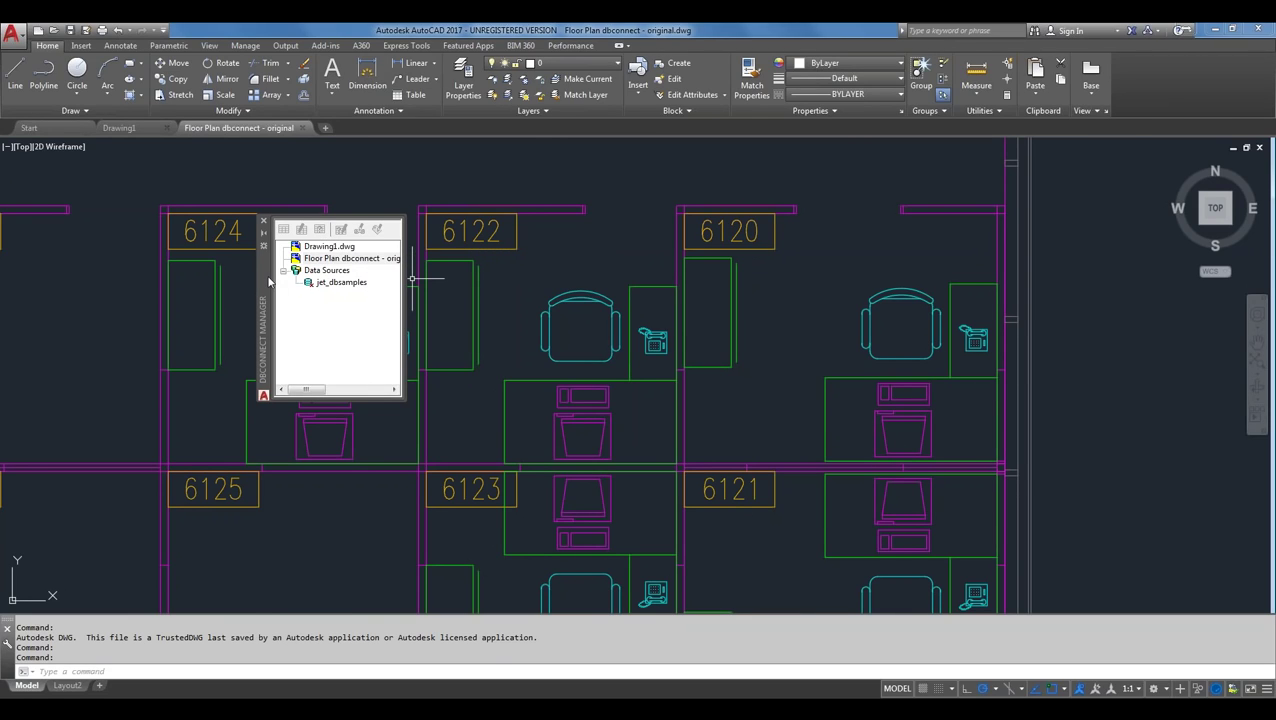
pyautogui.click(327, 271)
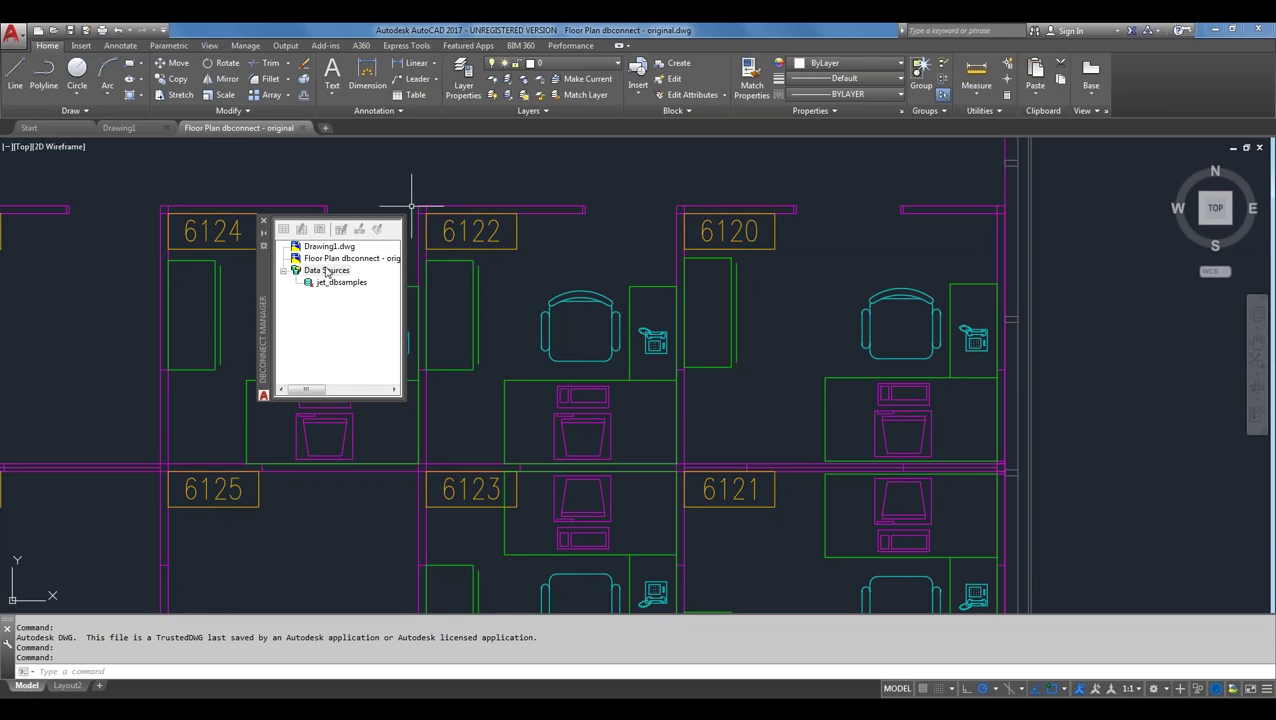
# - Configure a new data source from Data Sources and enter the name dbPCdata
pyautogui.rightClick(327, 271)
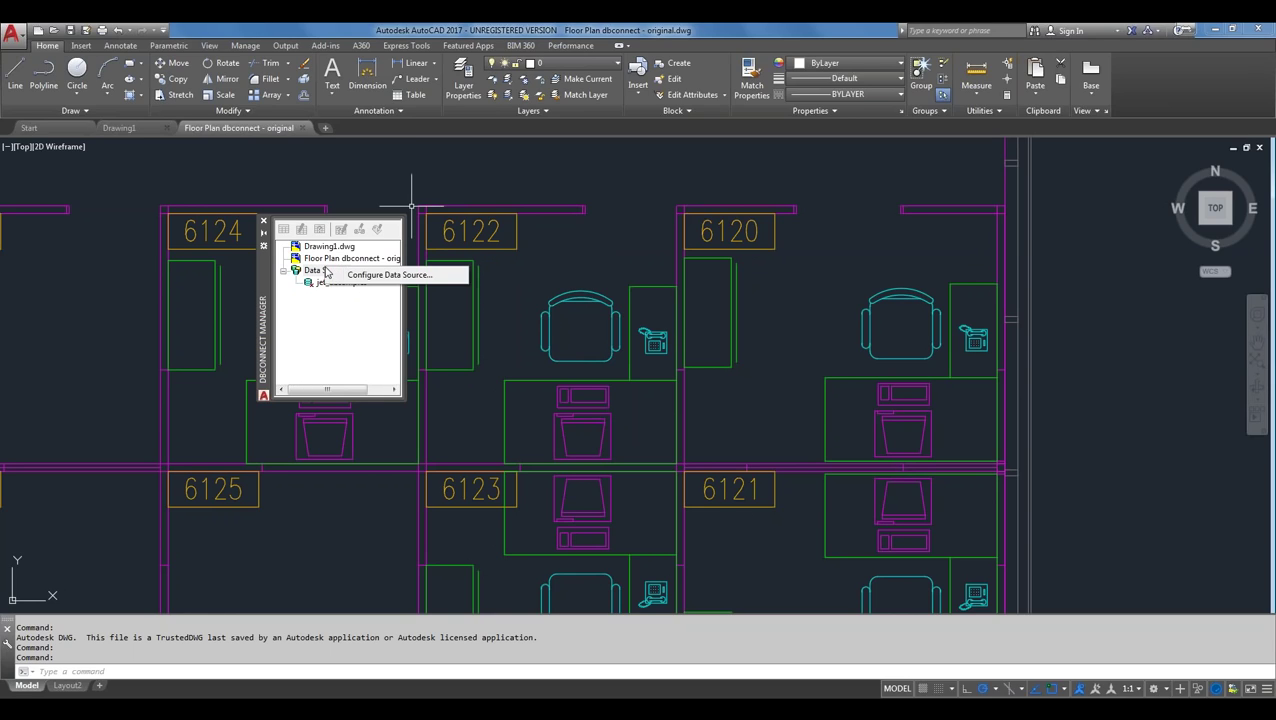
pyautogui.click(398, 276)
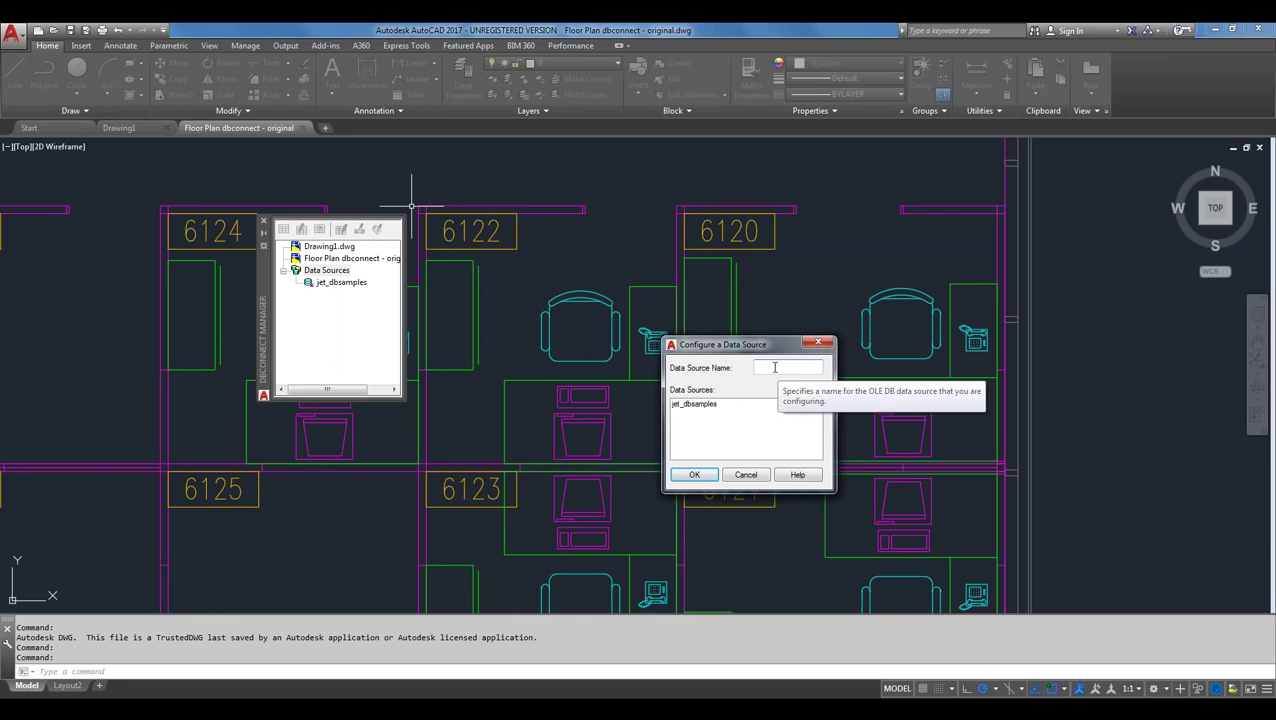
pyautogui.write('d')
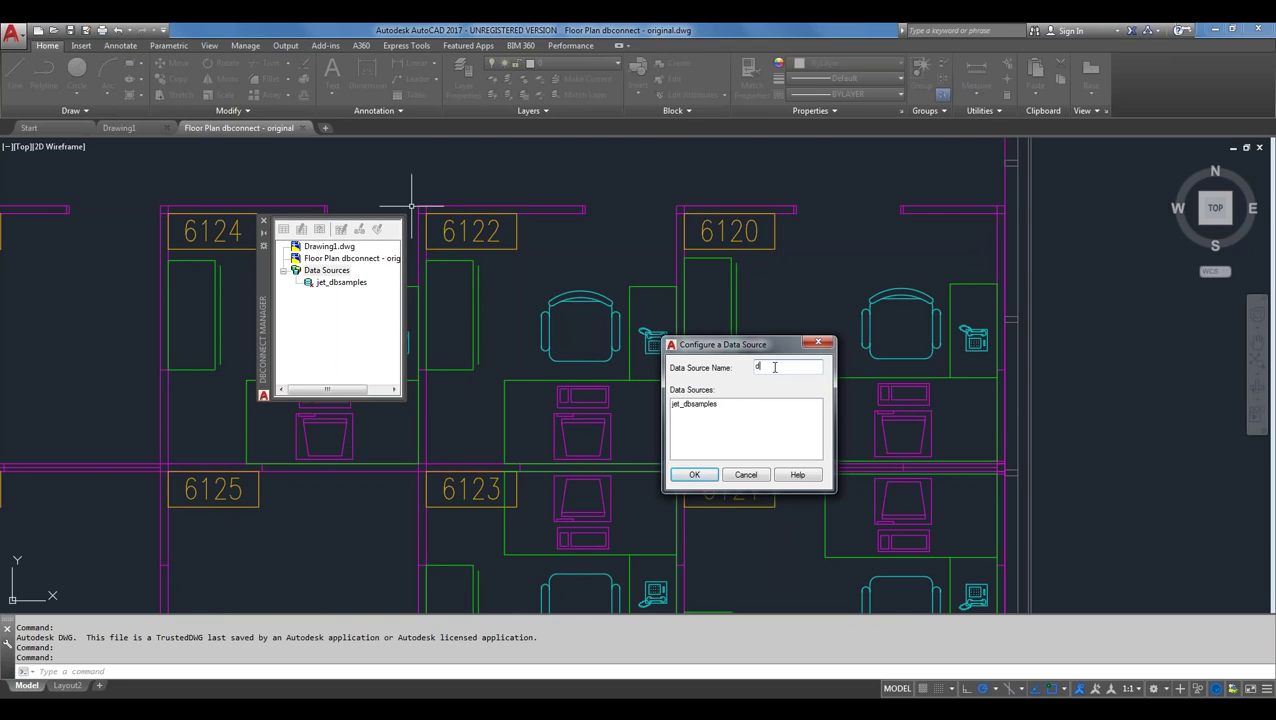
pyautogui.write('bP')
pyautogui.write('Cdata')
# - Accept dbPCdata and pick Microsoft OLE DB Provider for ODBC Drivers as its provider
pyautogui.click(696, 475)
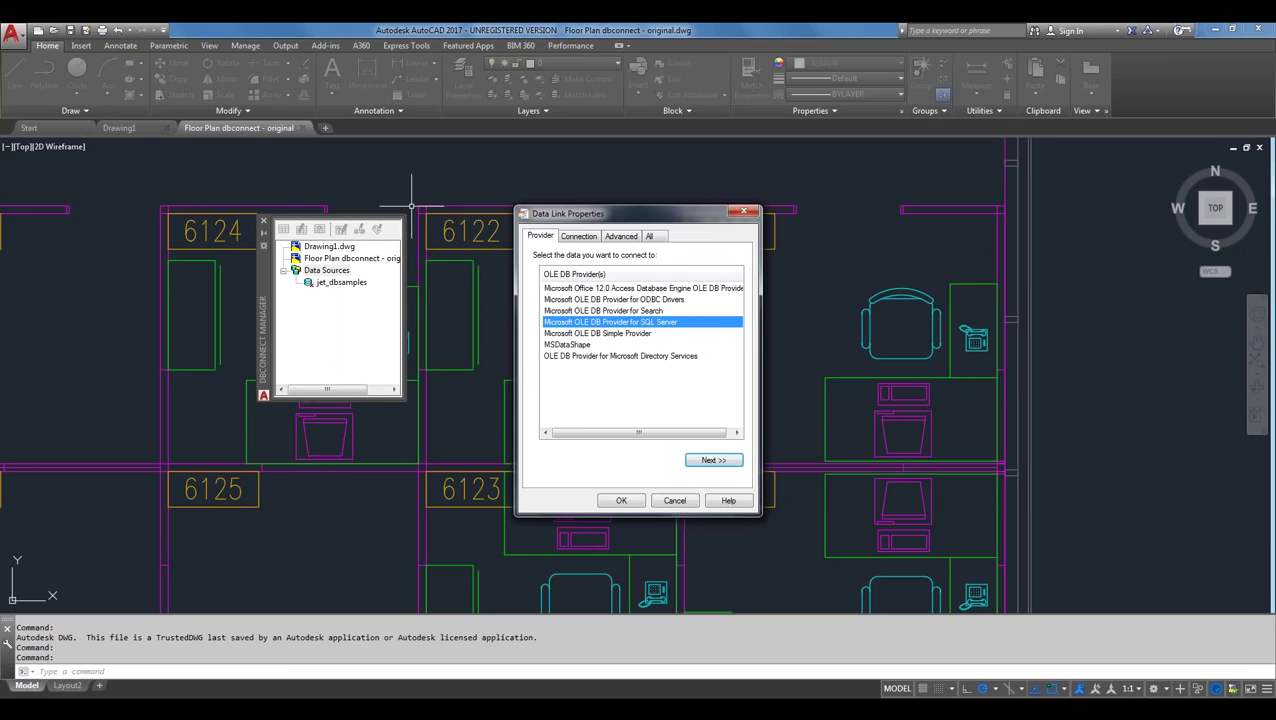
pyautogui.click(682, 300)
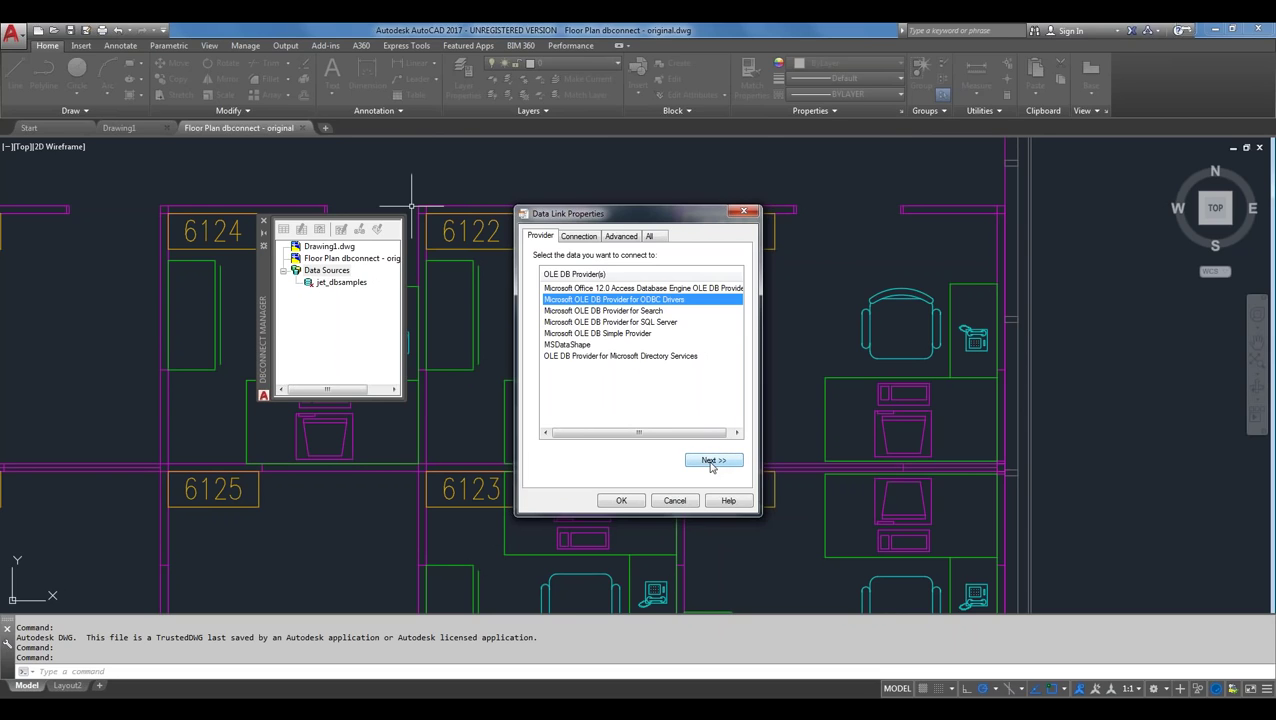
pyautogui.click(711, 462)
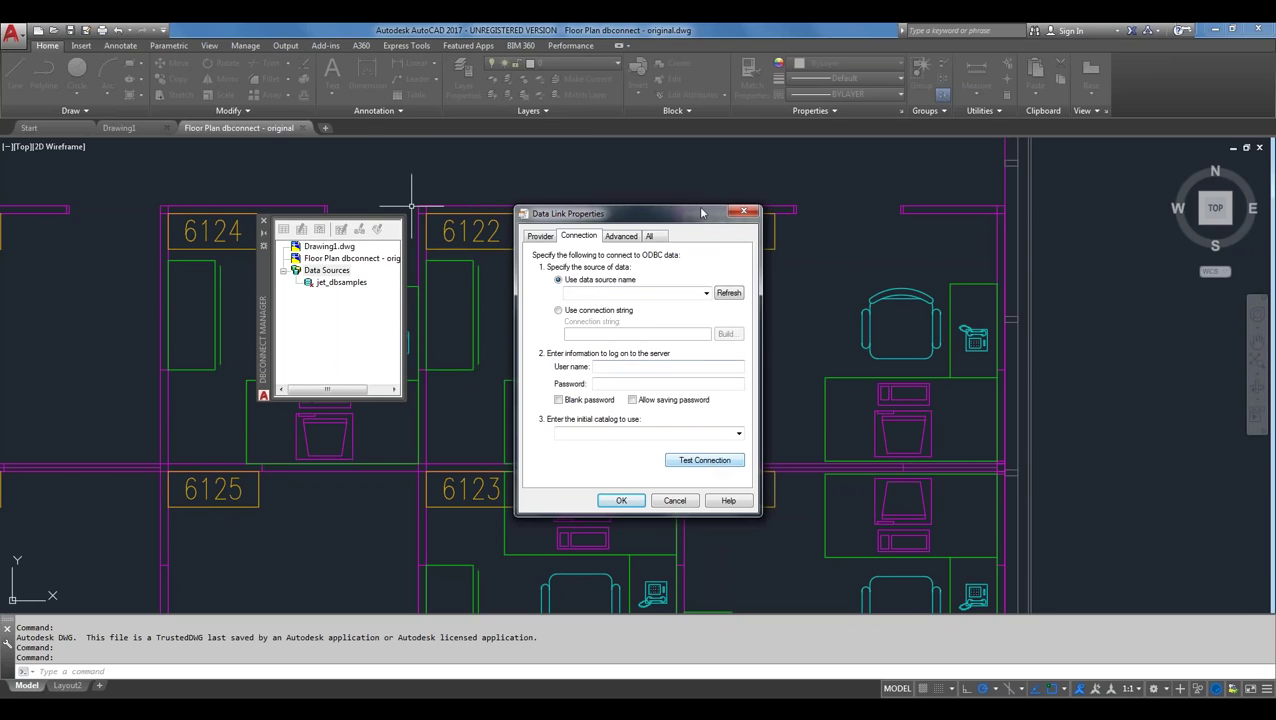
pyautogui.click(706, 293)
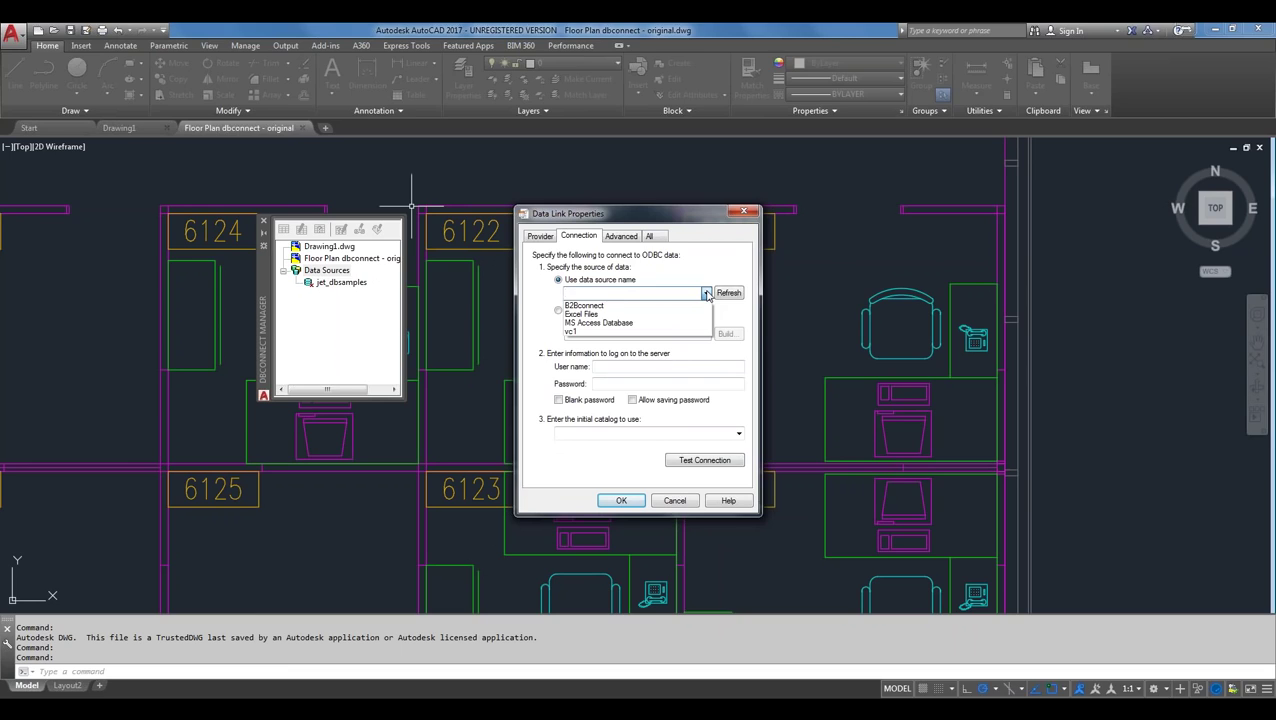
# - Point dbPCdata at the B2Bconnect ODBC source, test the connection successfully, and save it
pyautogui.click(666, 309)
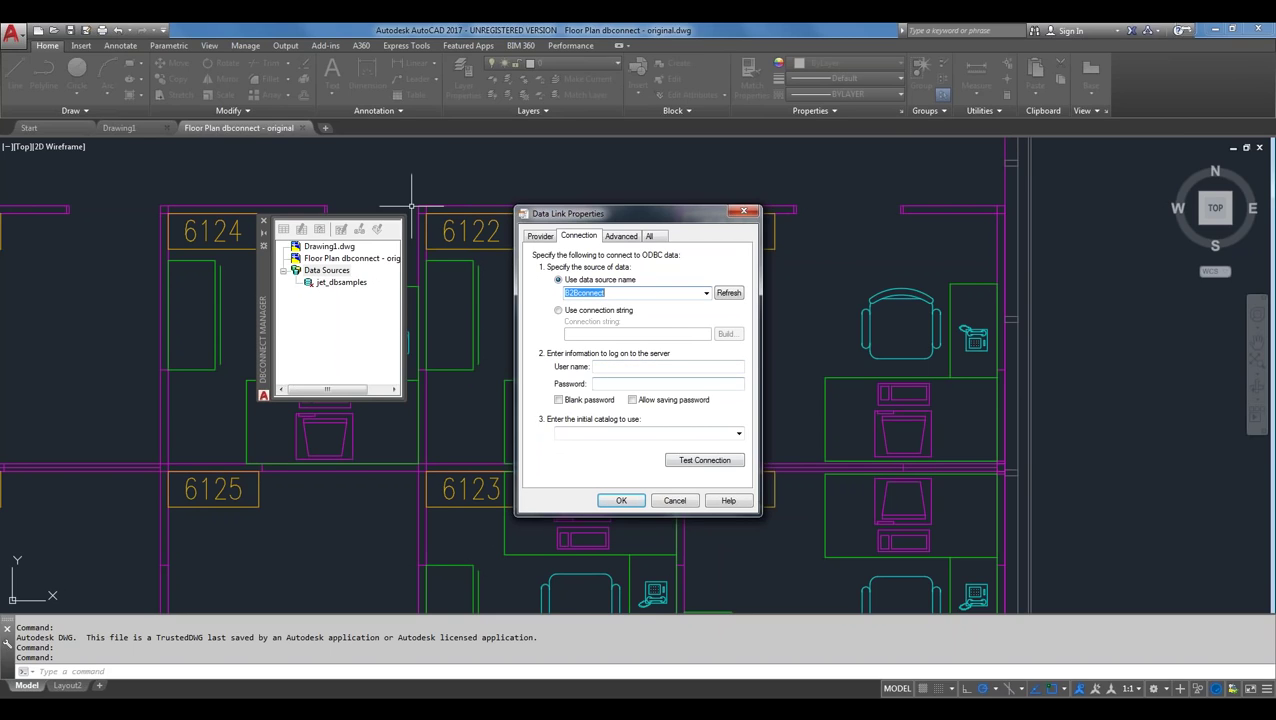
pyautogui.click(705, 462)
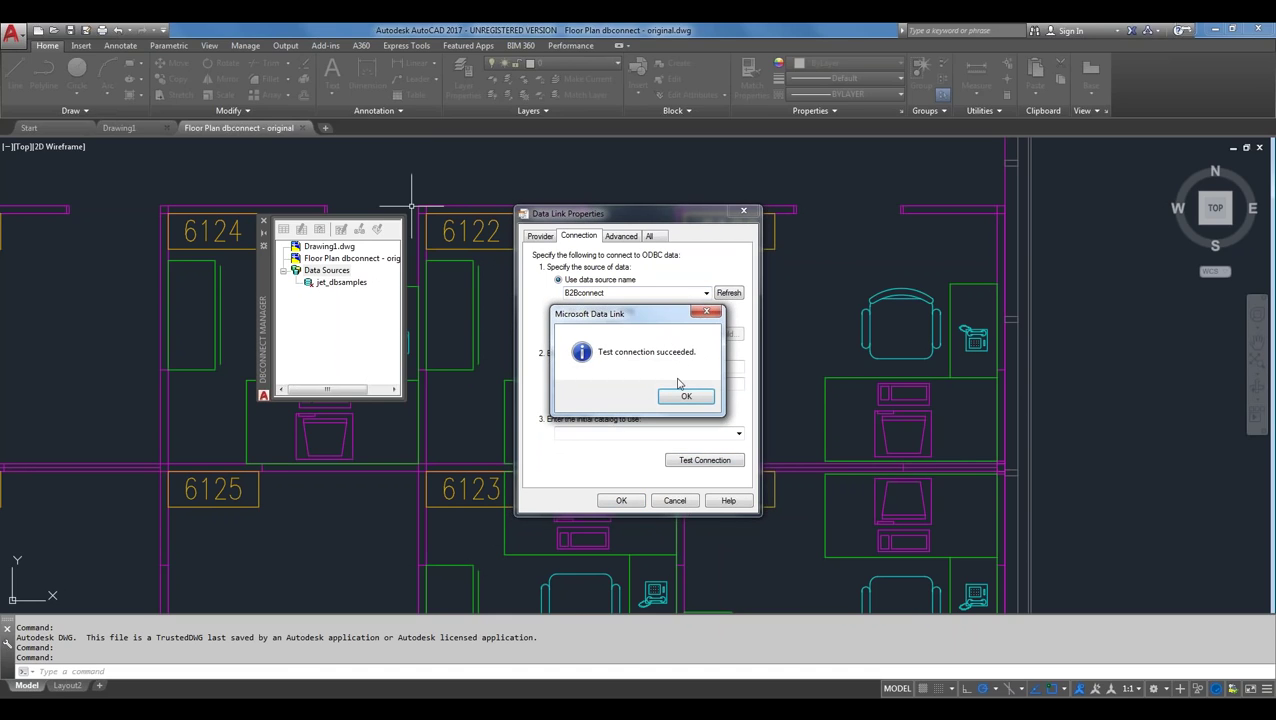
pyautogui.click(680, 396)
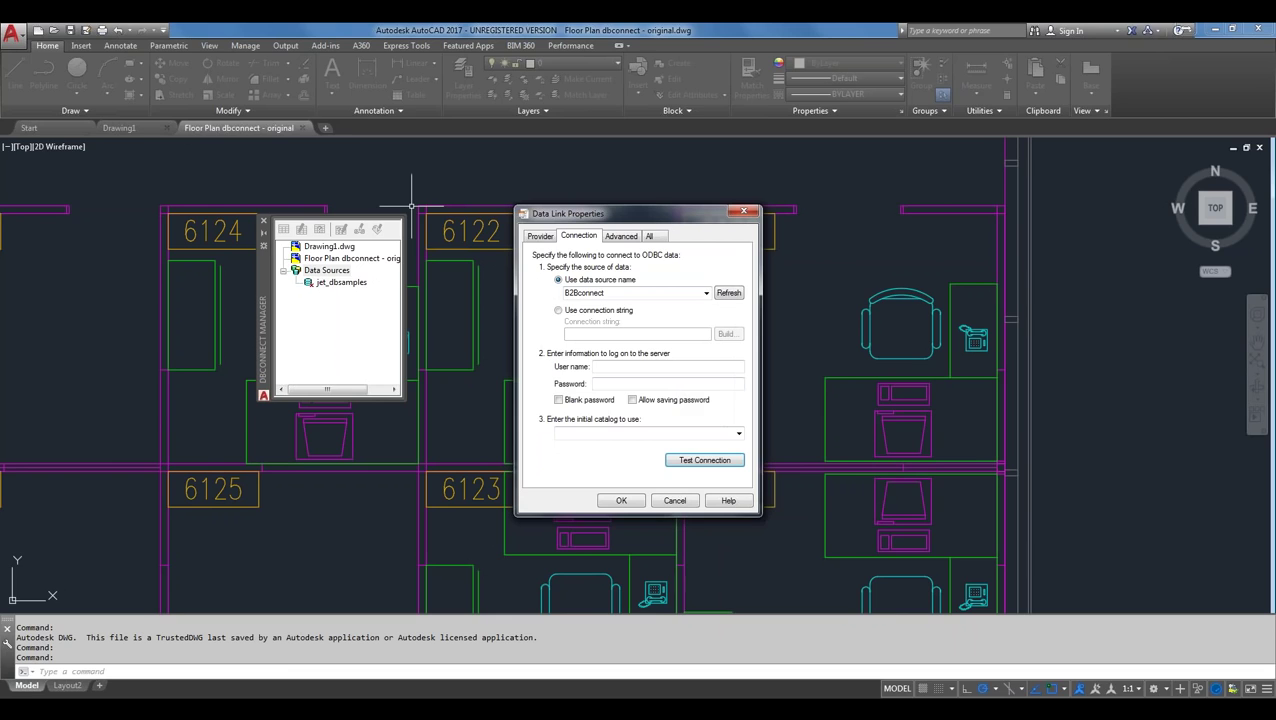
pyautogui.click(622, 501)
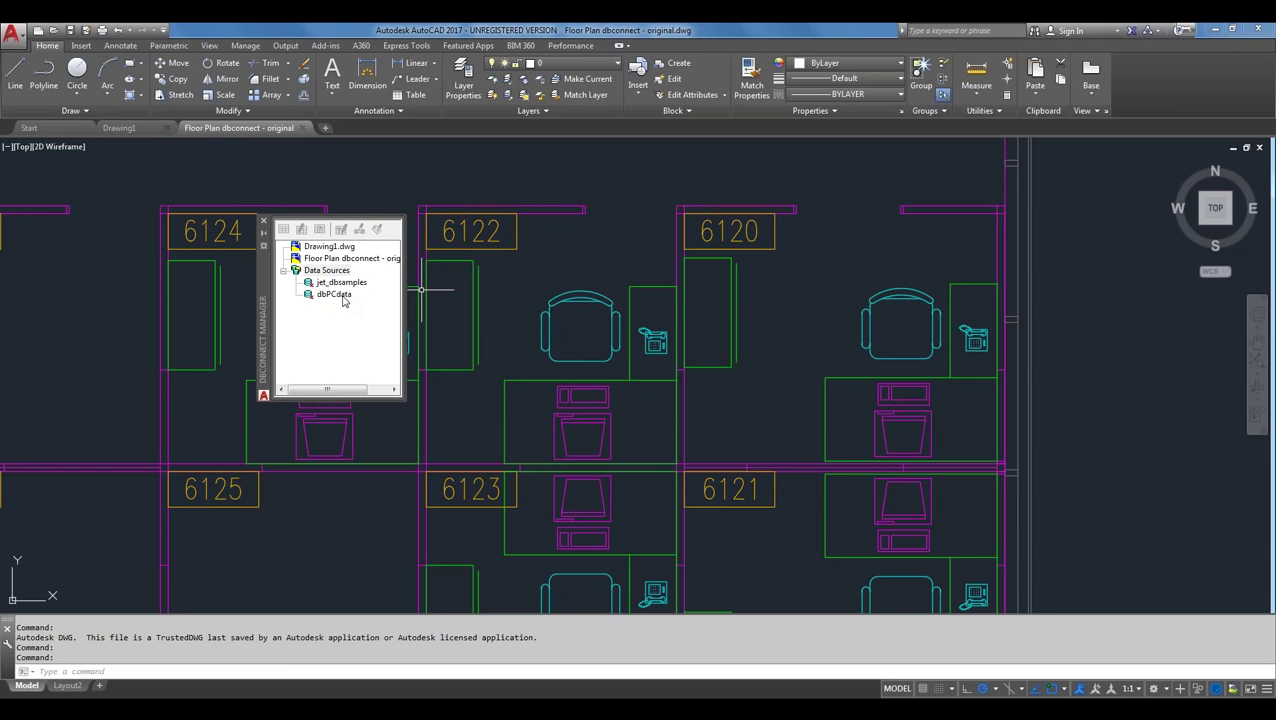
pyautogui.rightClick(528, 630)
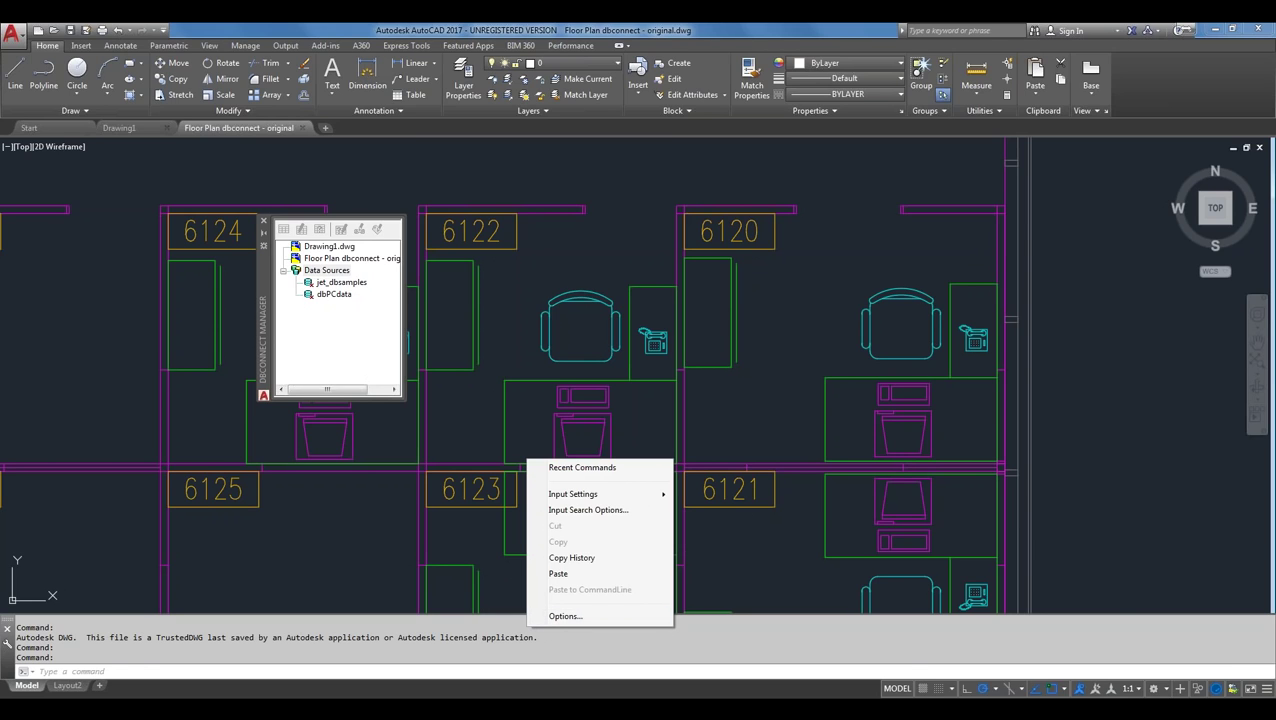
pyautogui.click(565, 617)
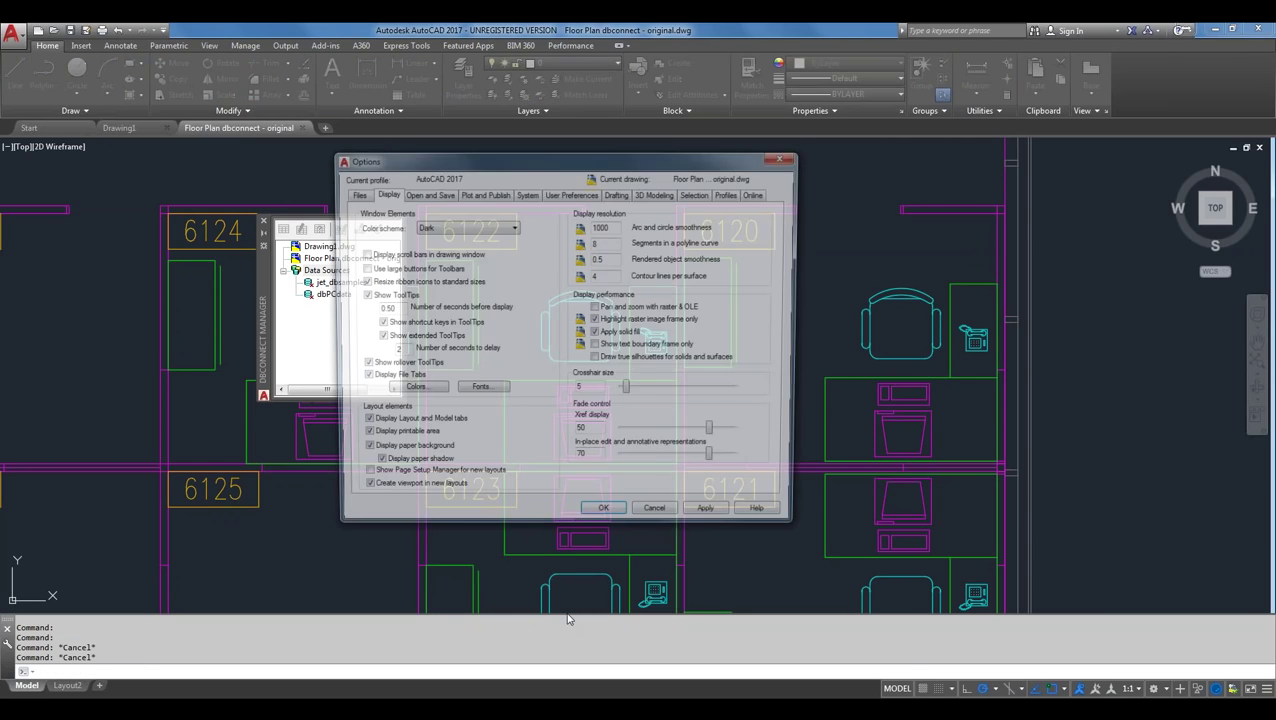
pyautogui.click(350, 196)
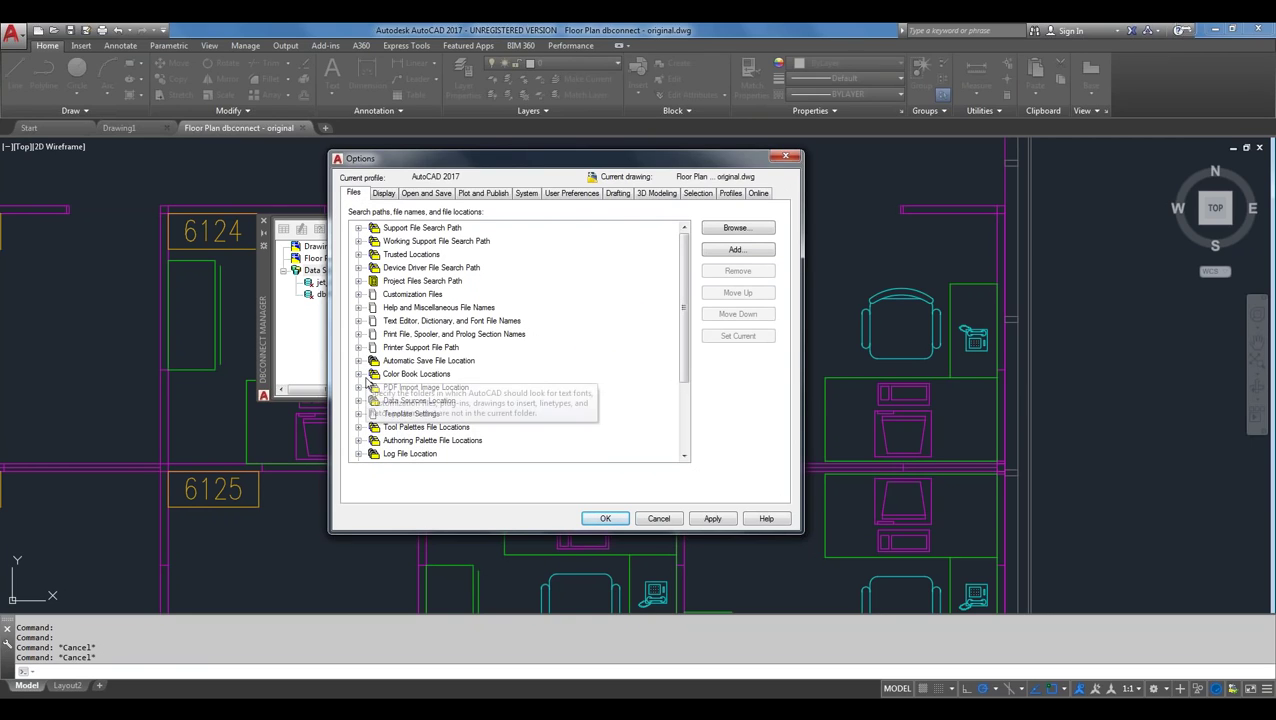
pyautogui.click(359, 401)
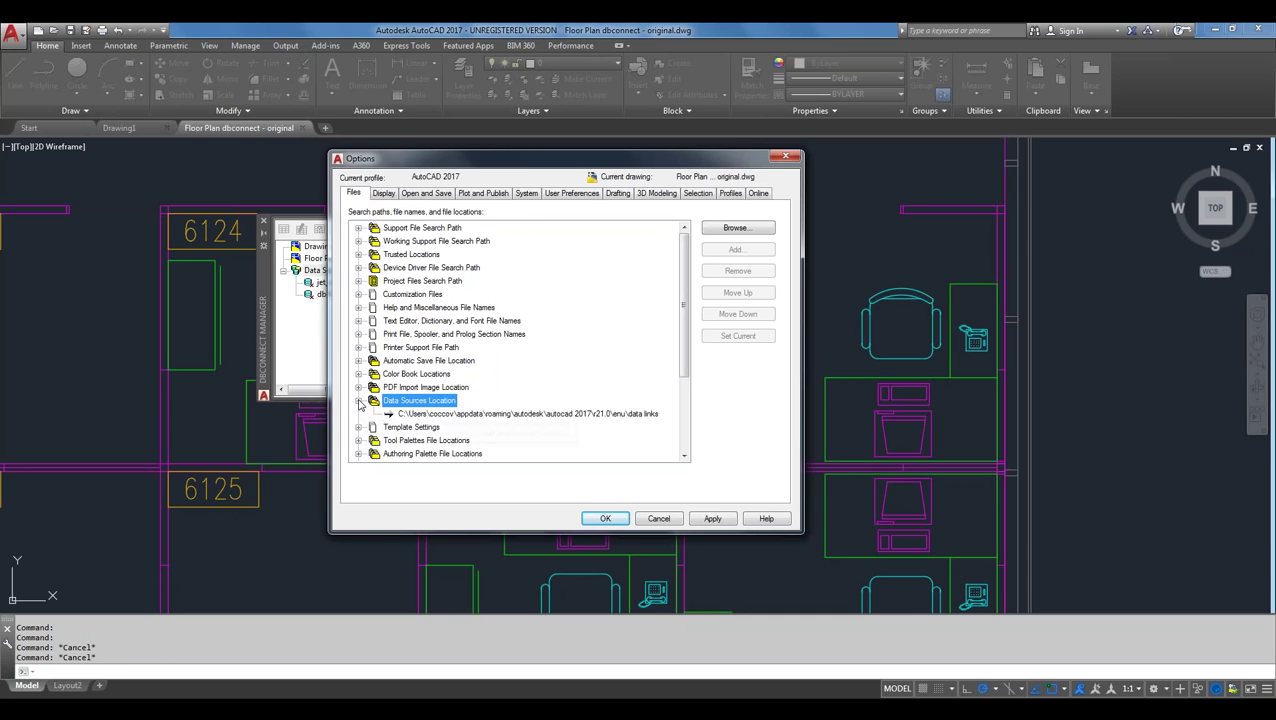
pyautogui.moveTo(528, 413)
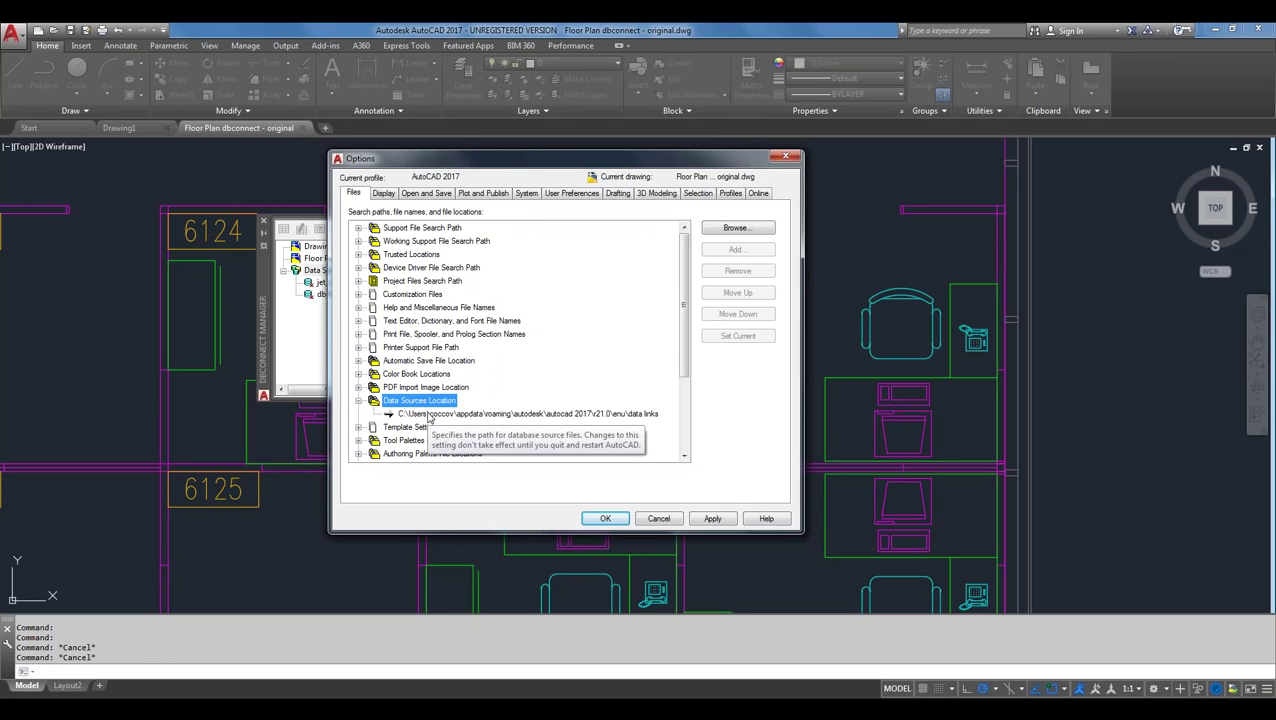
pyautogui.click(428, 414)
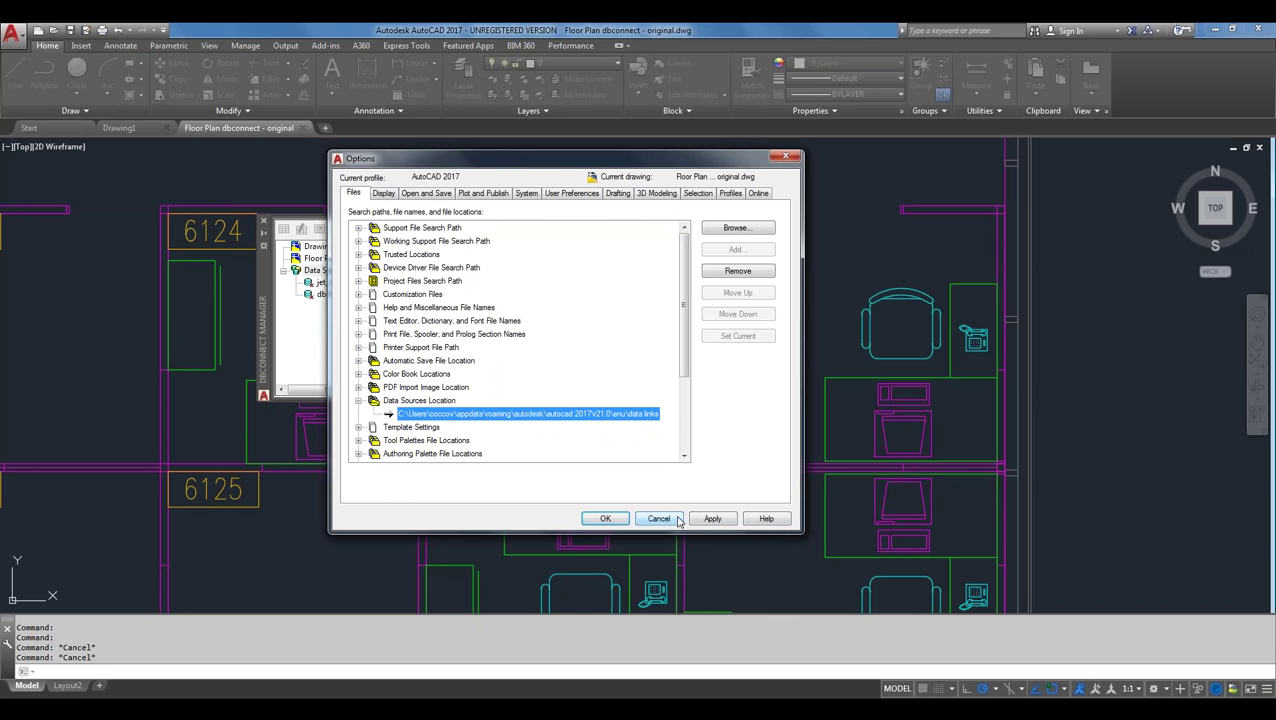
pyautogui.click(677, 519)
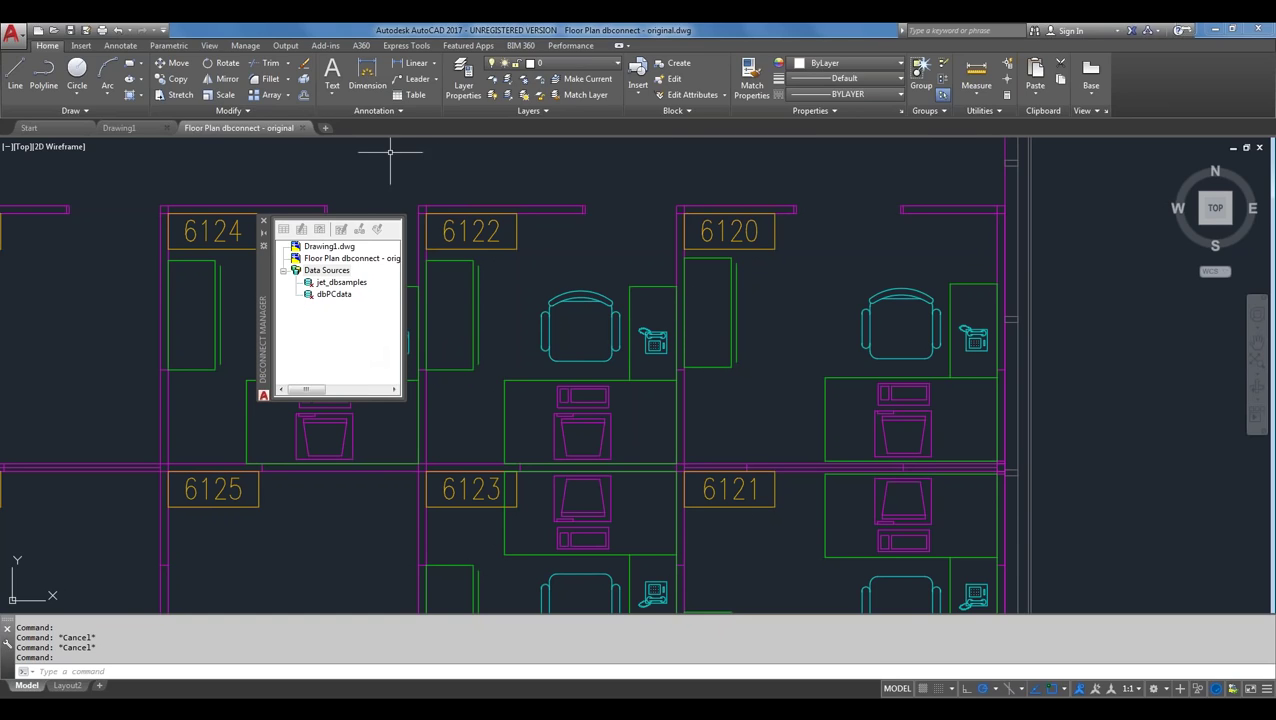
# - Expand dbPCdata to show its tblPC table, then dismiss tblPC's context menu
pyautogui.click(341, 295)
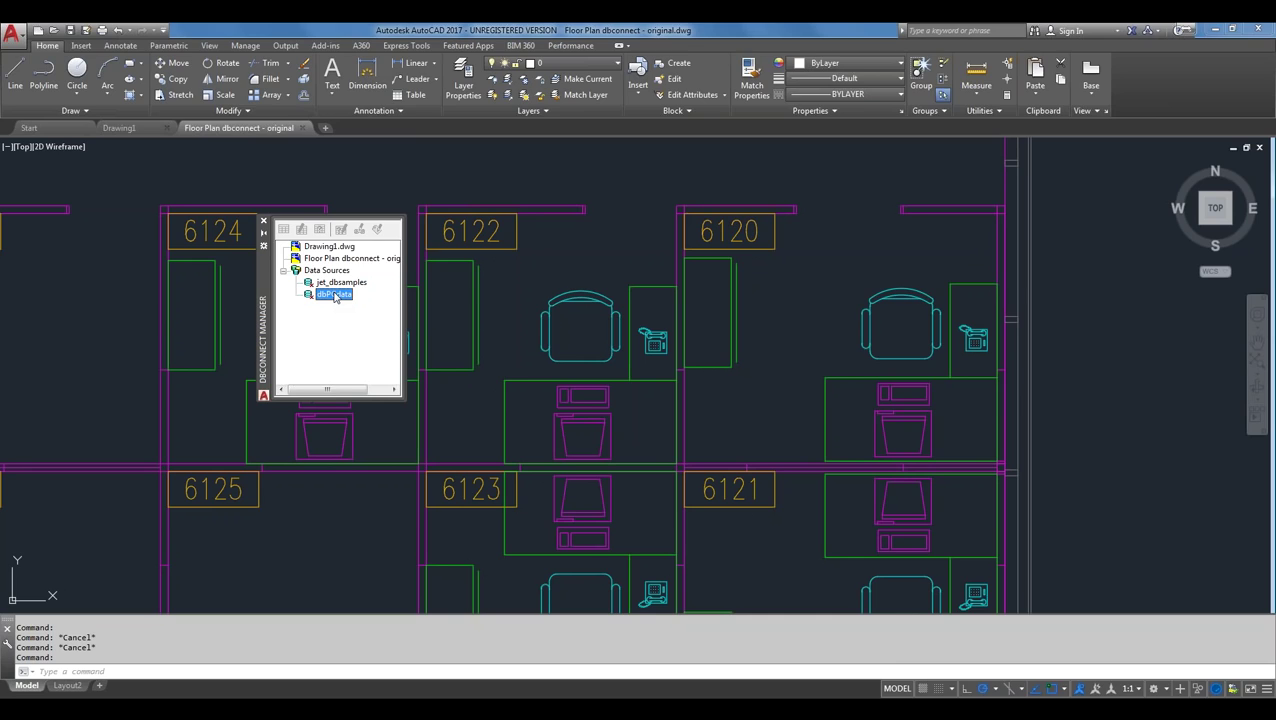
pyautogui.doubleClick(335, 295)
pyautogui.click(339, 307)
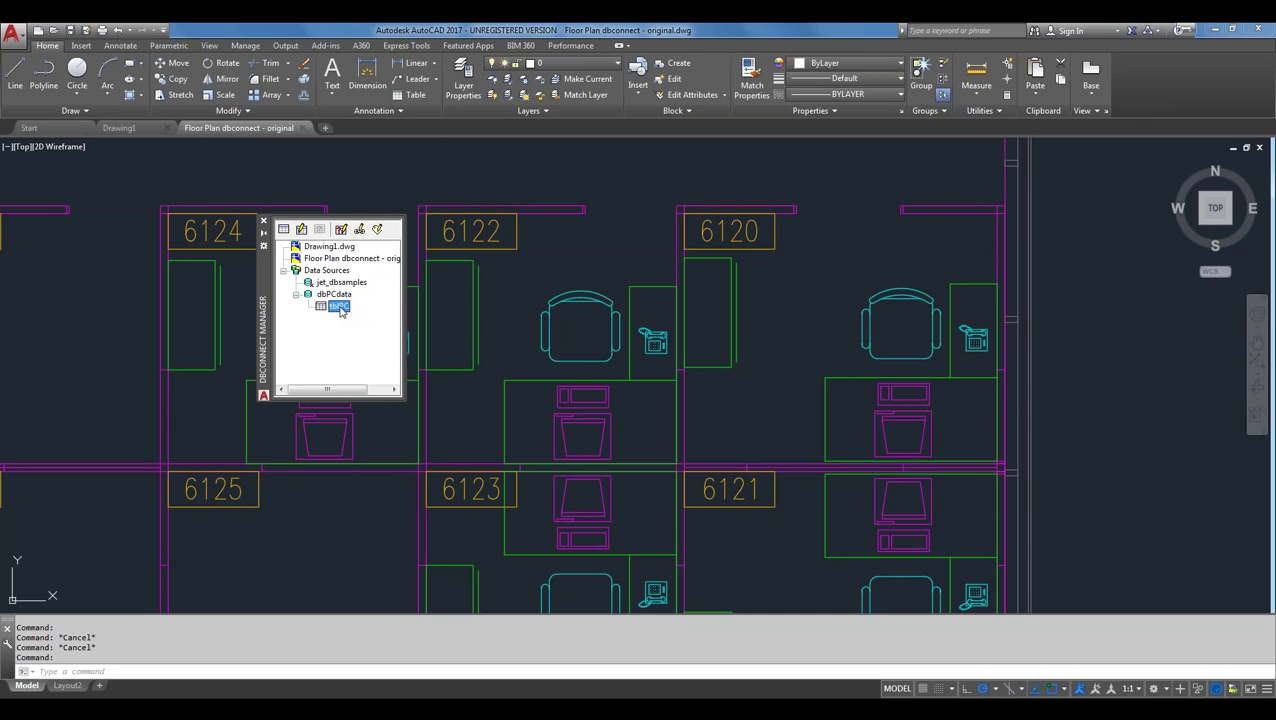
pyautogui.rightClick(342, 312)
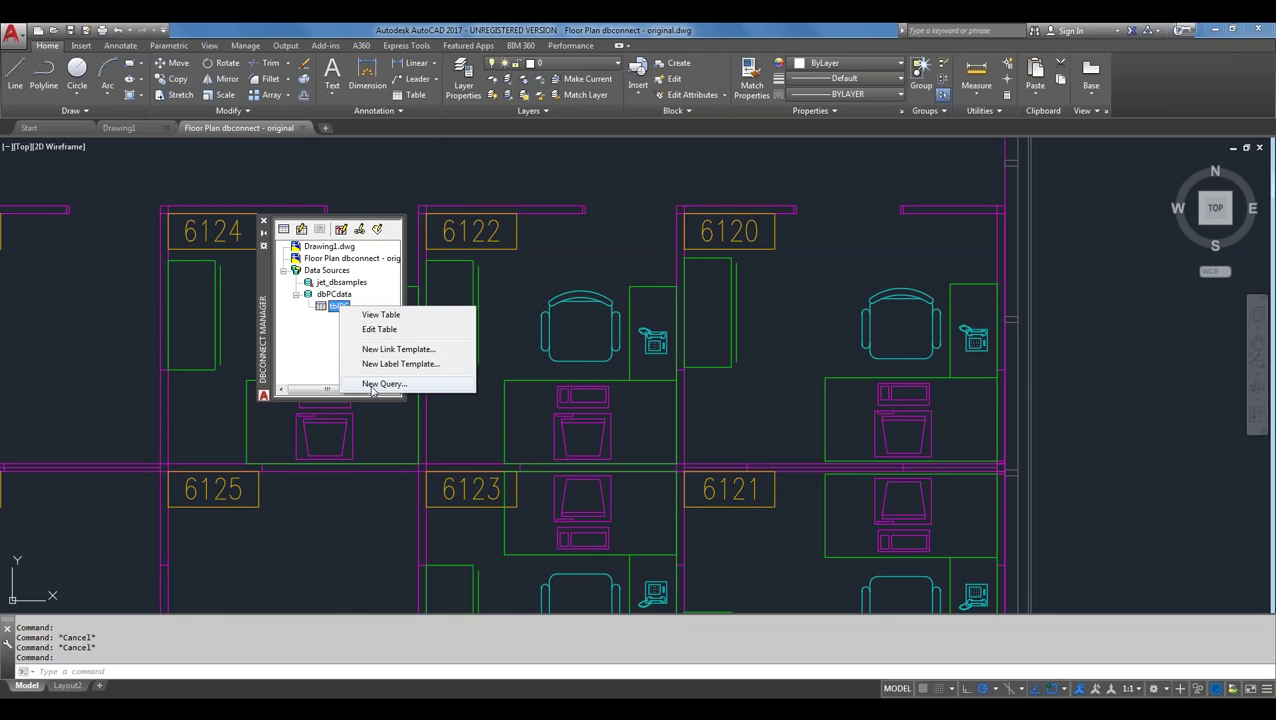
pyautogui.click(297, 340)
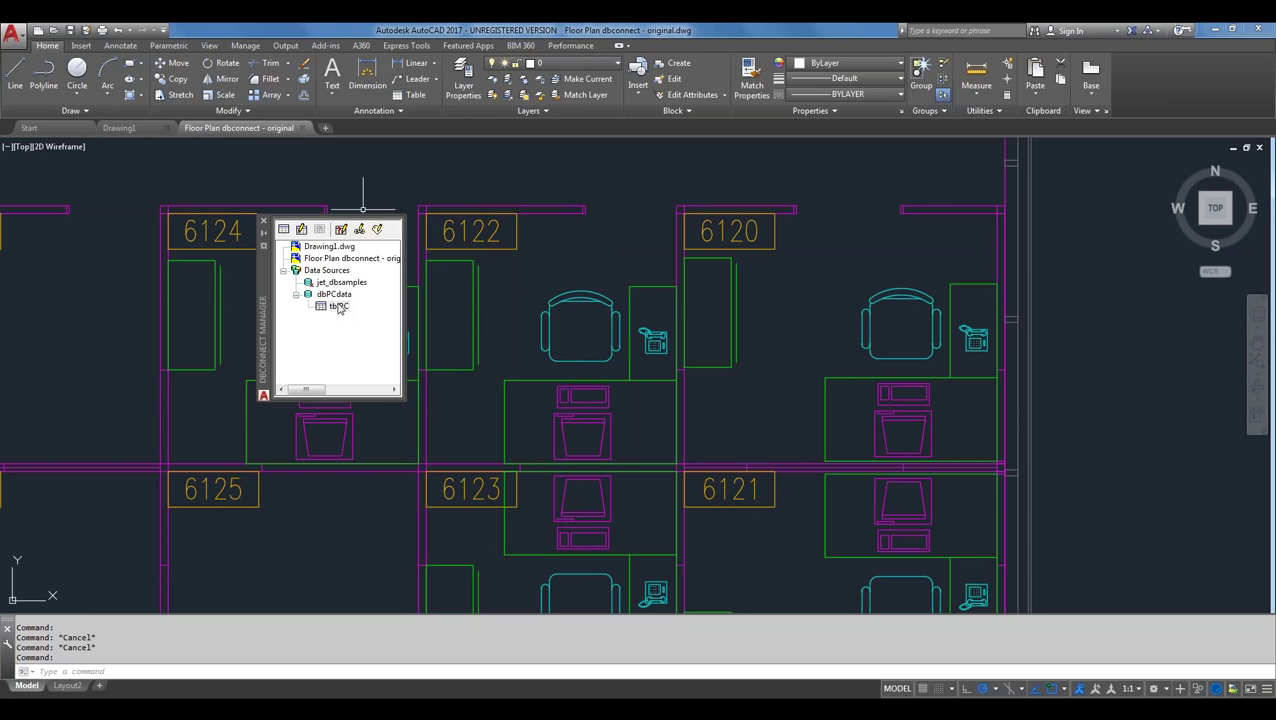
# - Open tblPC in Data View, move the window up, and select the new row's PC Model cell
pyautogui.doubleClick(338, 306)
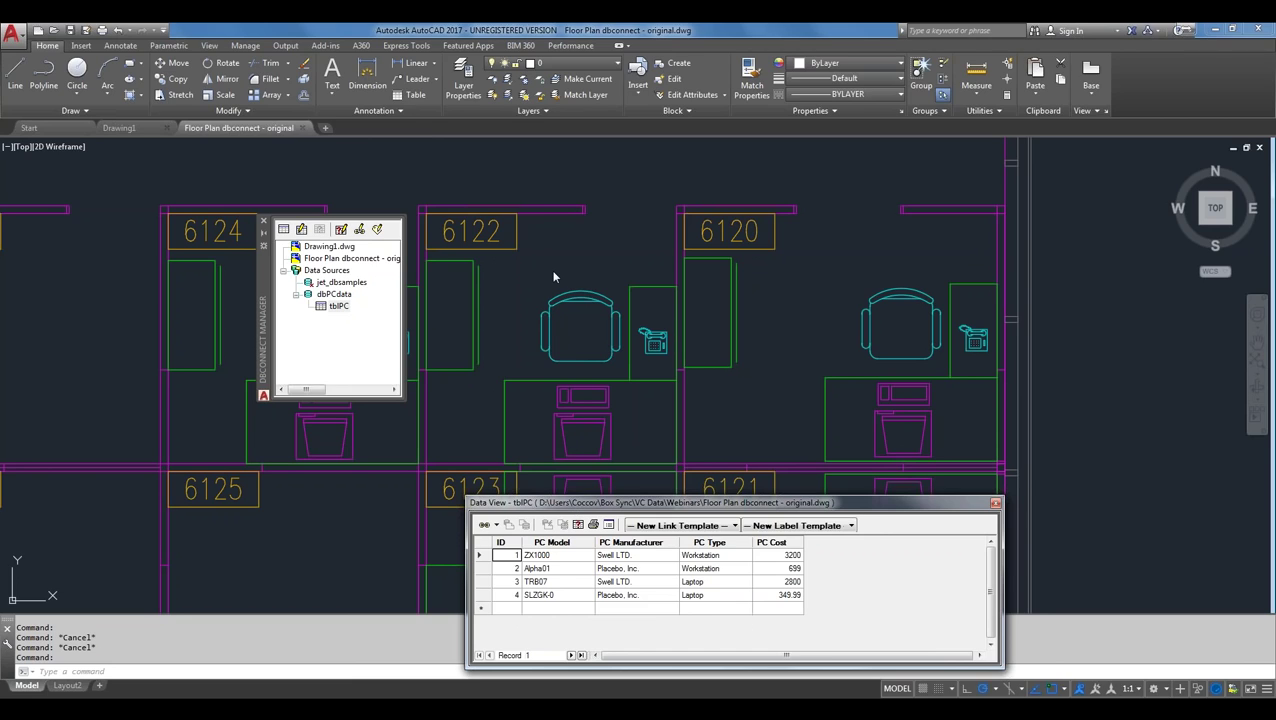
pyautogui.moveTo(553, 277); pyautogui.dragTo(553, 275)
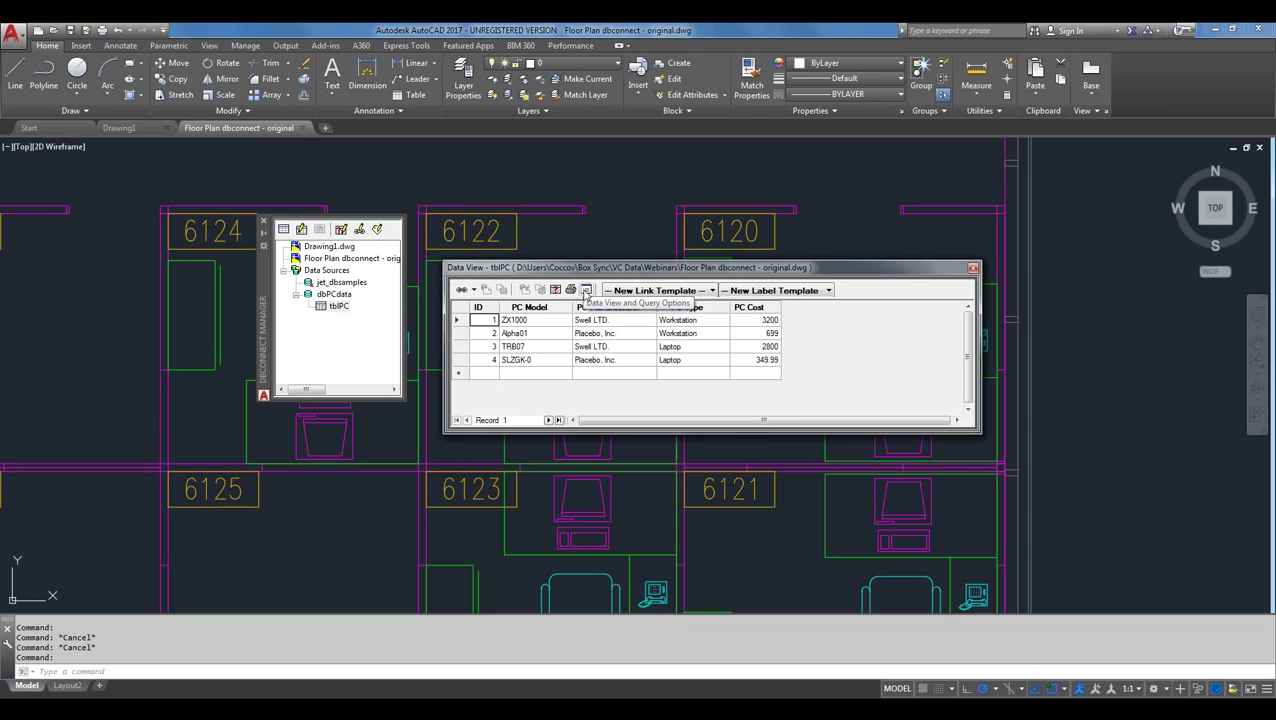
pyautogui.click(520, 373)
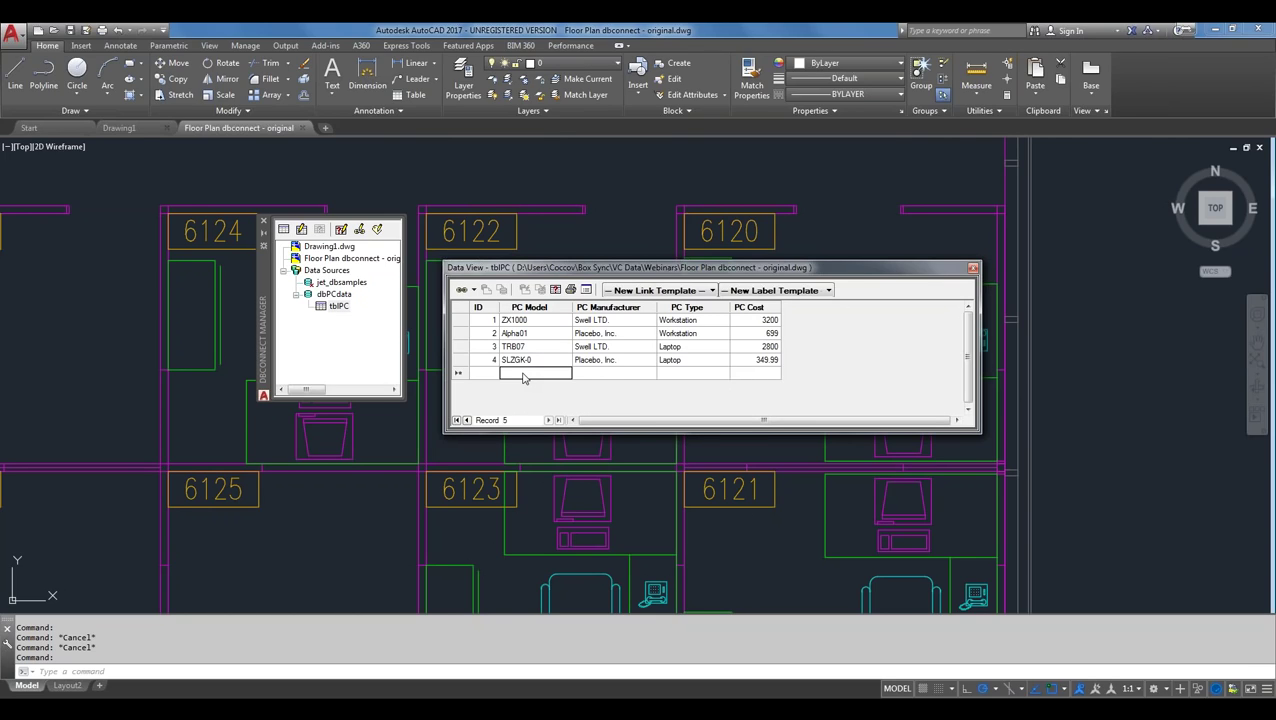
# - Enter TRTL-100, ACME Electronics, Tablet, 299.00 as a new tblPC record, then close Data View
pyautogui.write('TRTL')
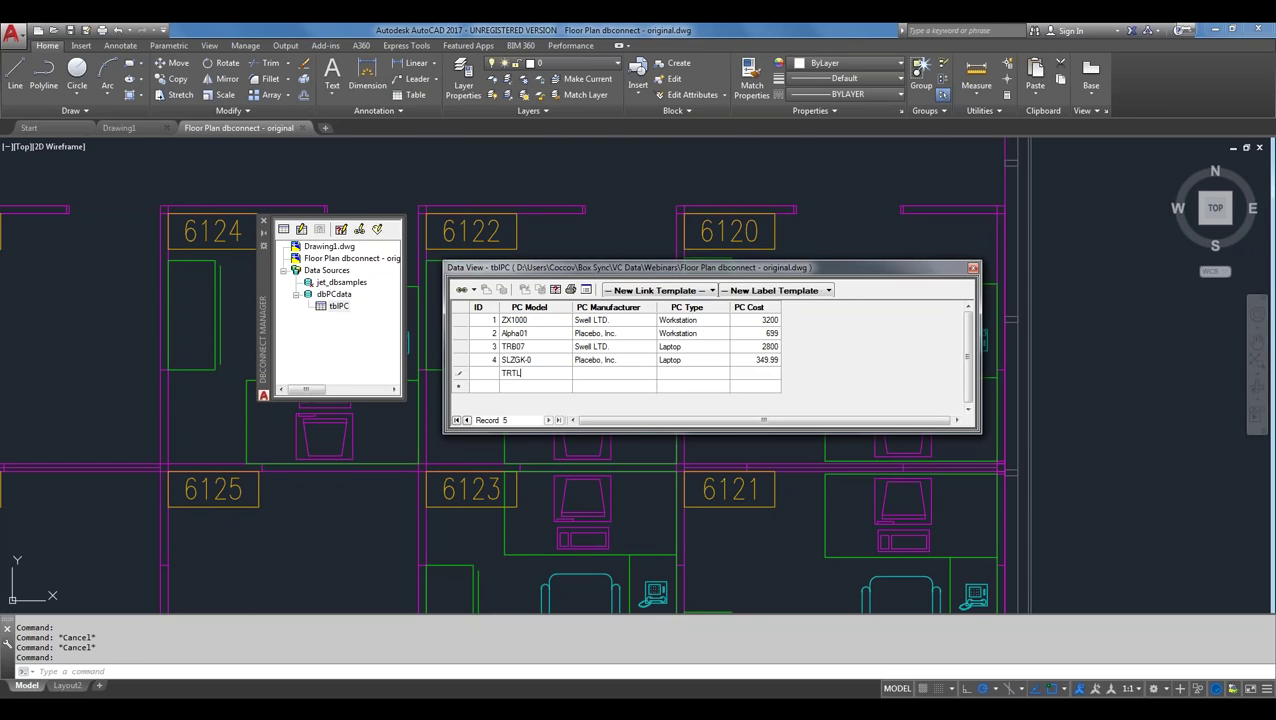
pyautogui.write('-100')
pyautogui.click(614, 372)
pyautogui.write('ACME')
pyautogui.write(' Electroni')
pyautogui.write('cs')
pyautogui.press('Tab')
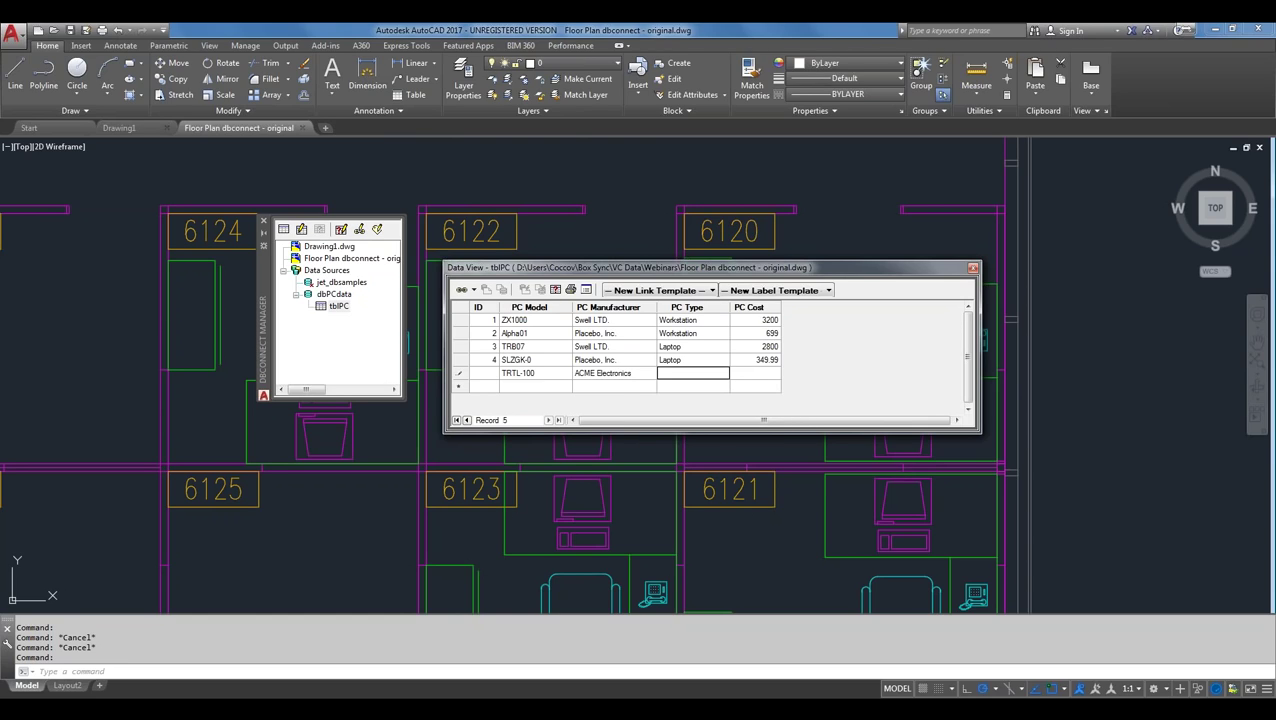
pyautogui.write('Tablet')
pyautogui.press('Tab')
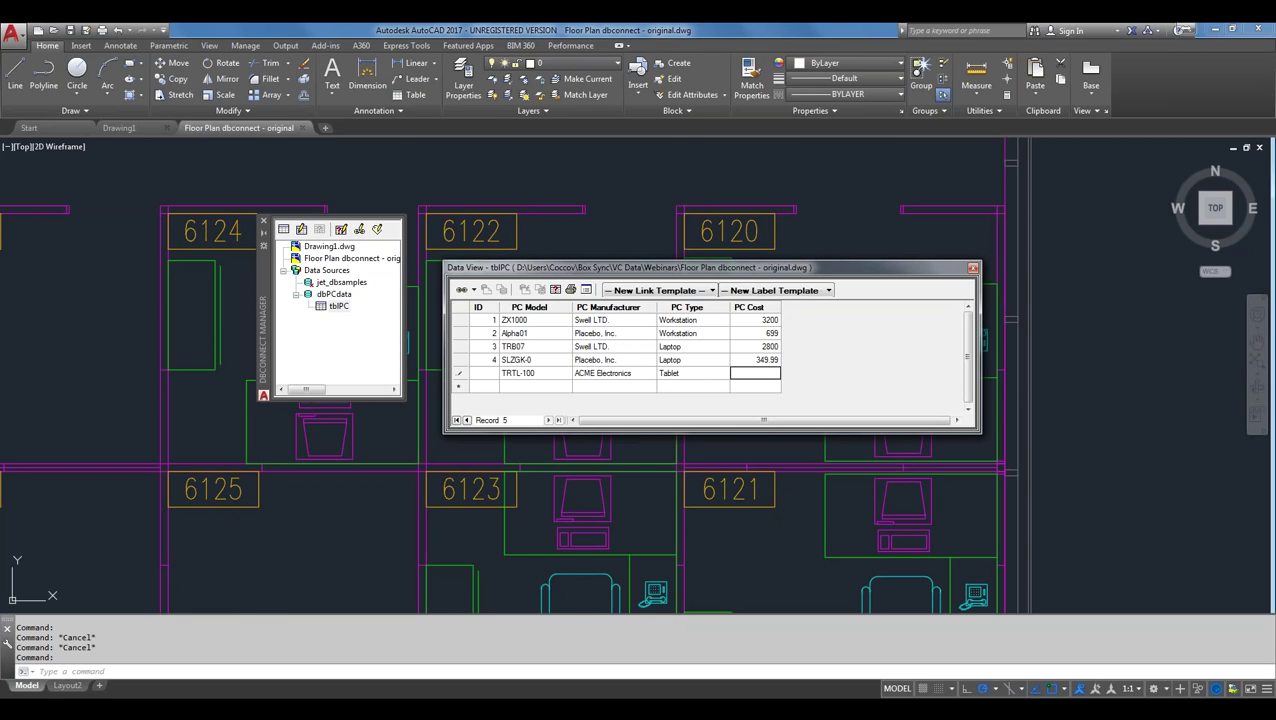
pyautogui.write('299.00')
pyautogui.click(613, 387)
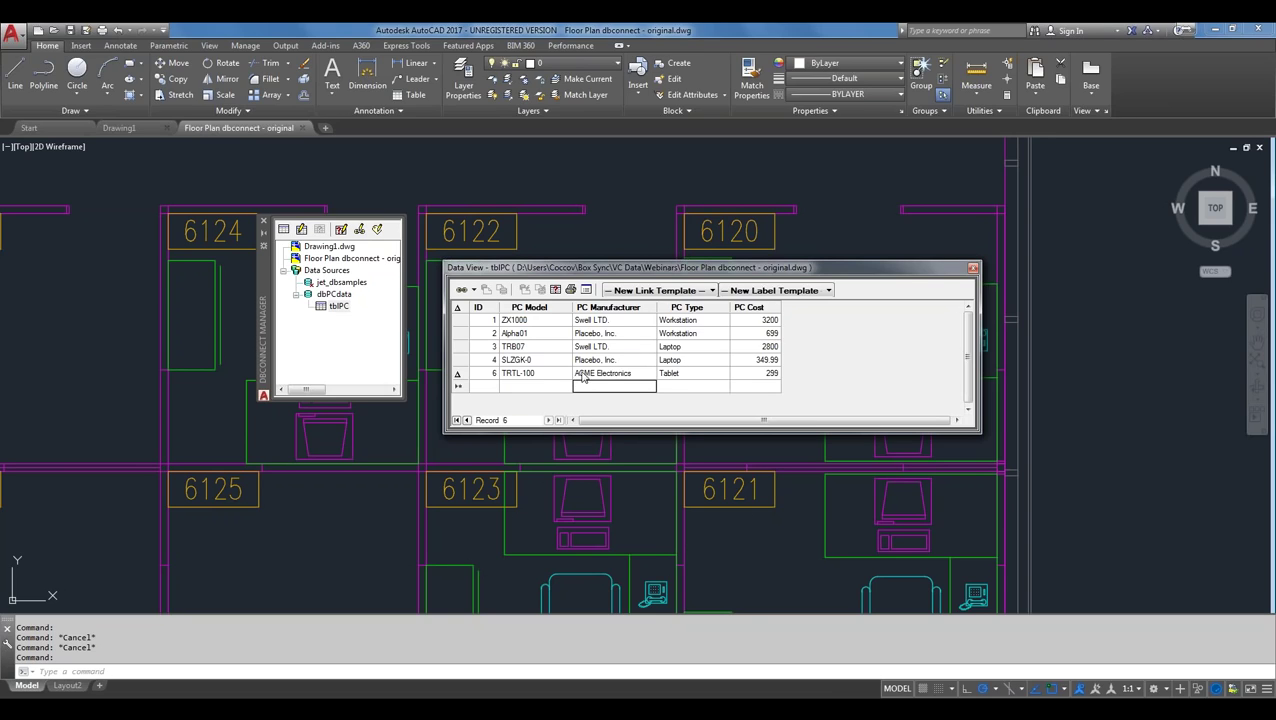
pyautogui.click(972, 269)
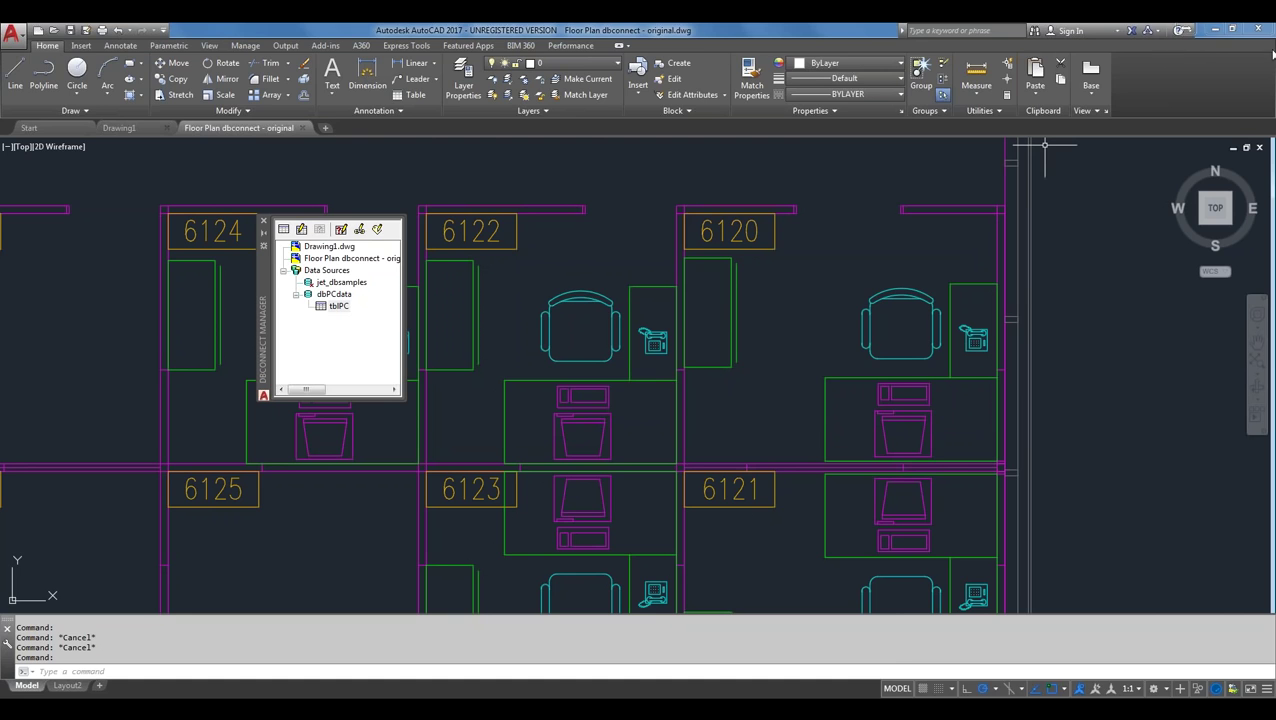
# - Close AutoCAD, check the TRTL-100 record in btb2.accdb's tblPC table in Access, then close Access
pyautogui.click(1266, 29)
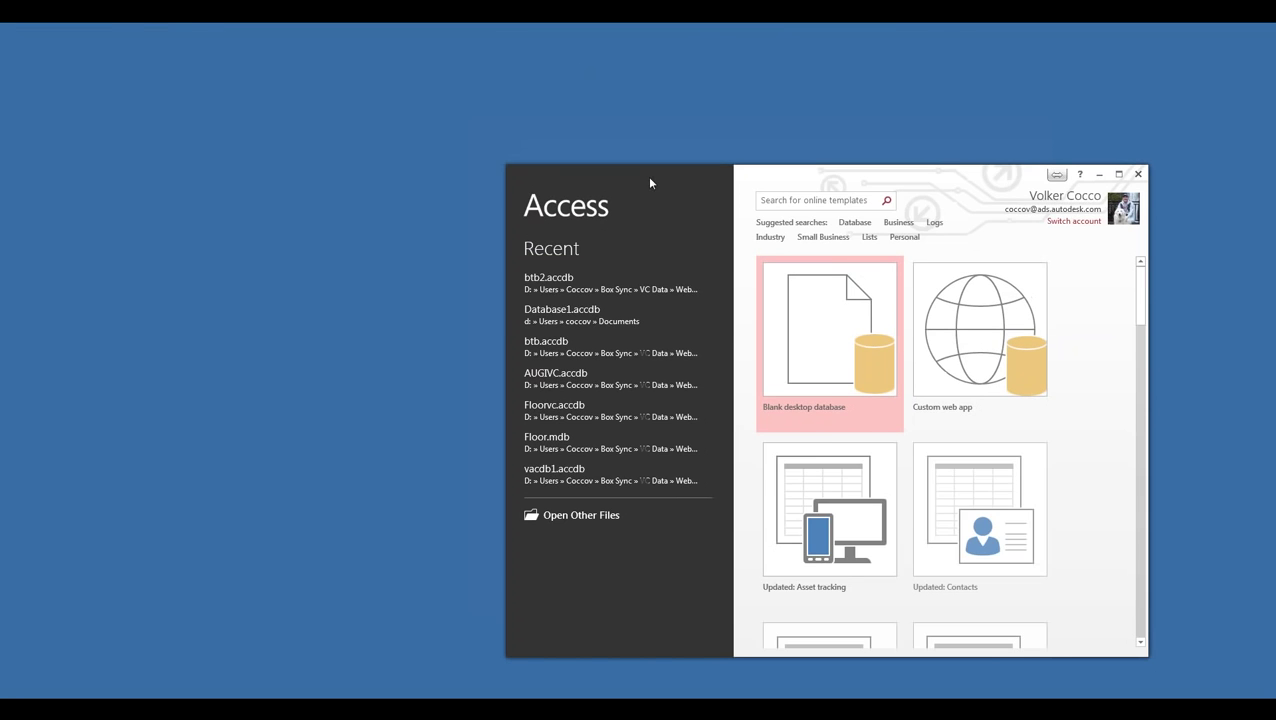
pyautogui.click(560, 282)
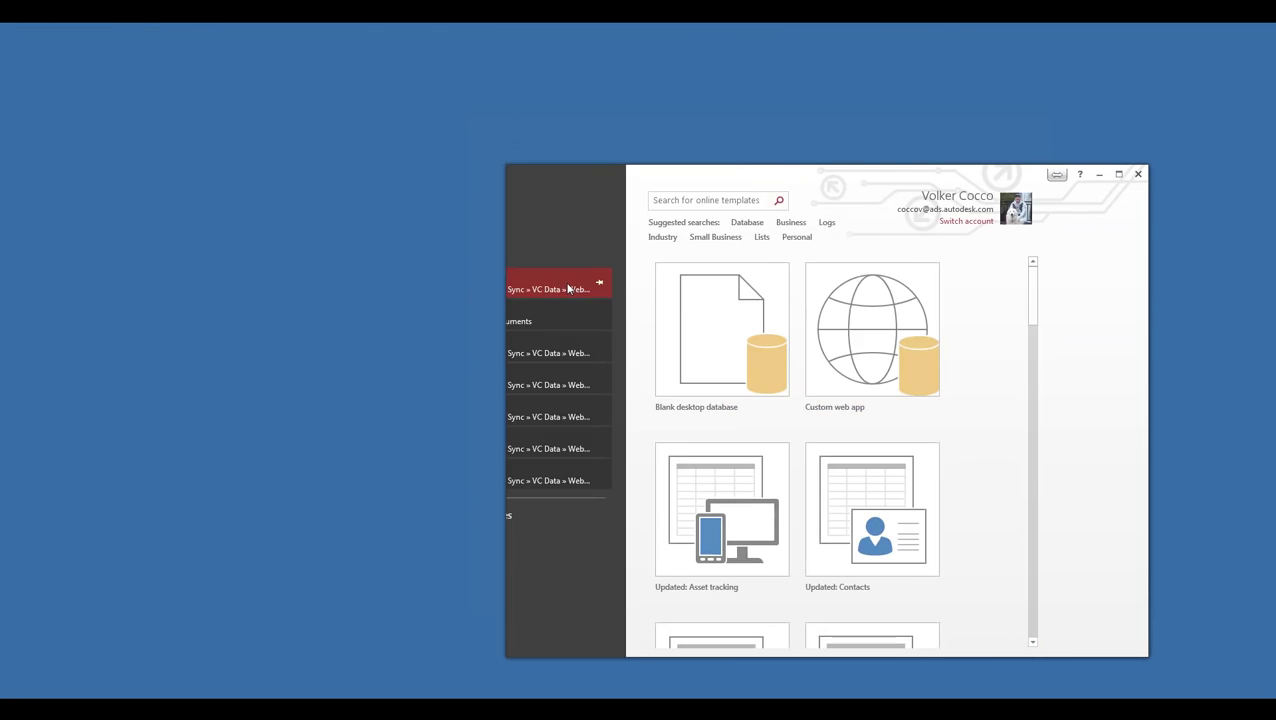
pyautogui.doubleClick(542, 320)
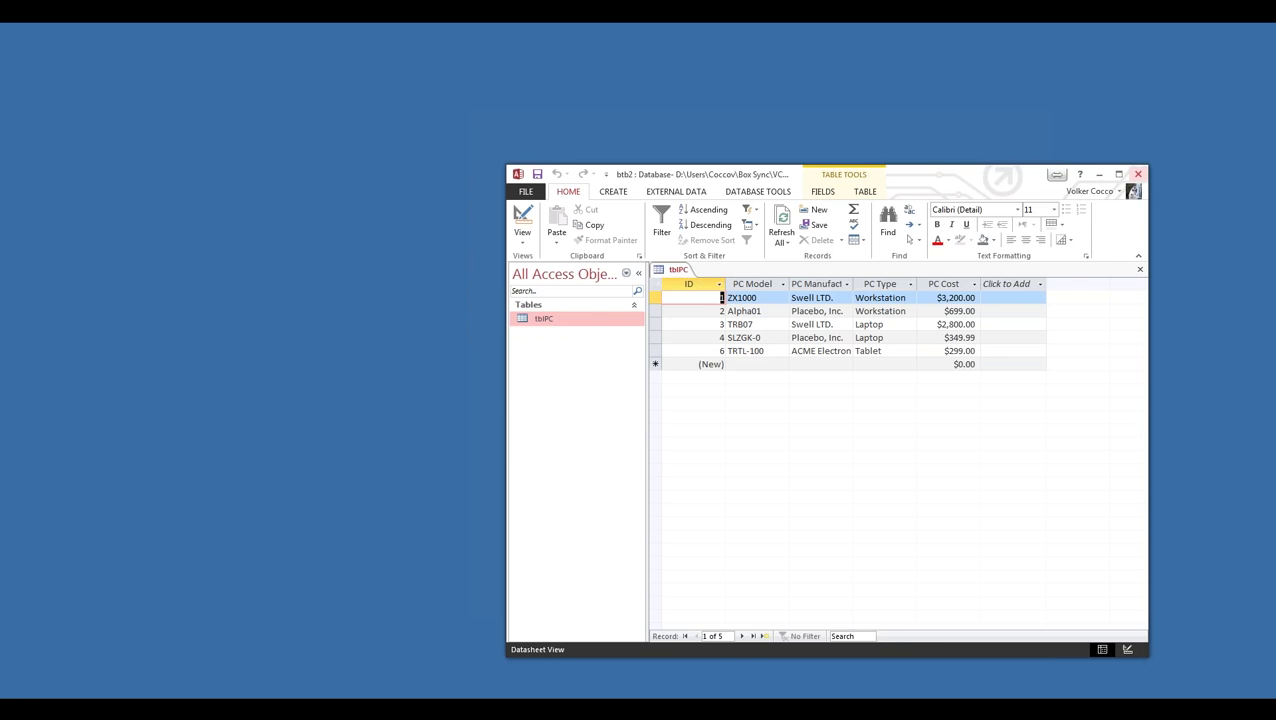
pyautogui.click(1138, 175)
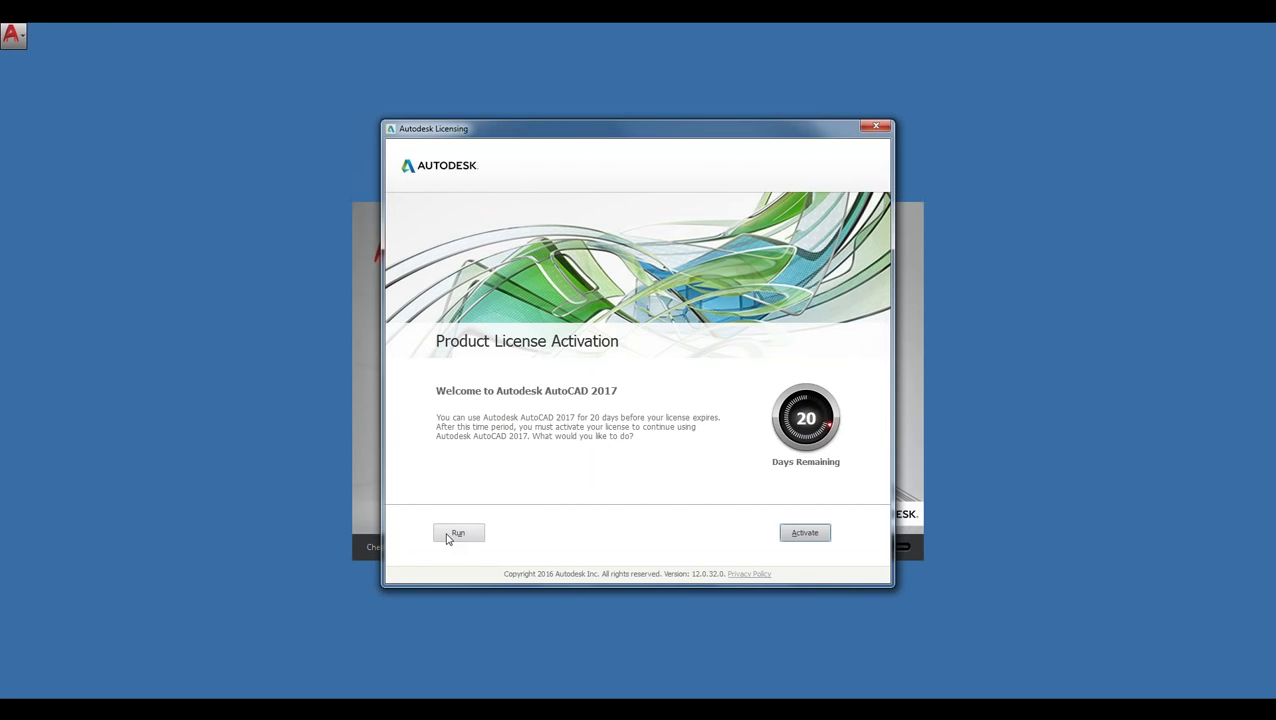
# - Continue running AutoCAD without activating the license so the floor plan reopens
pyautogui.click(449, 535)
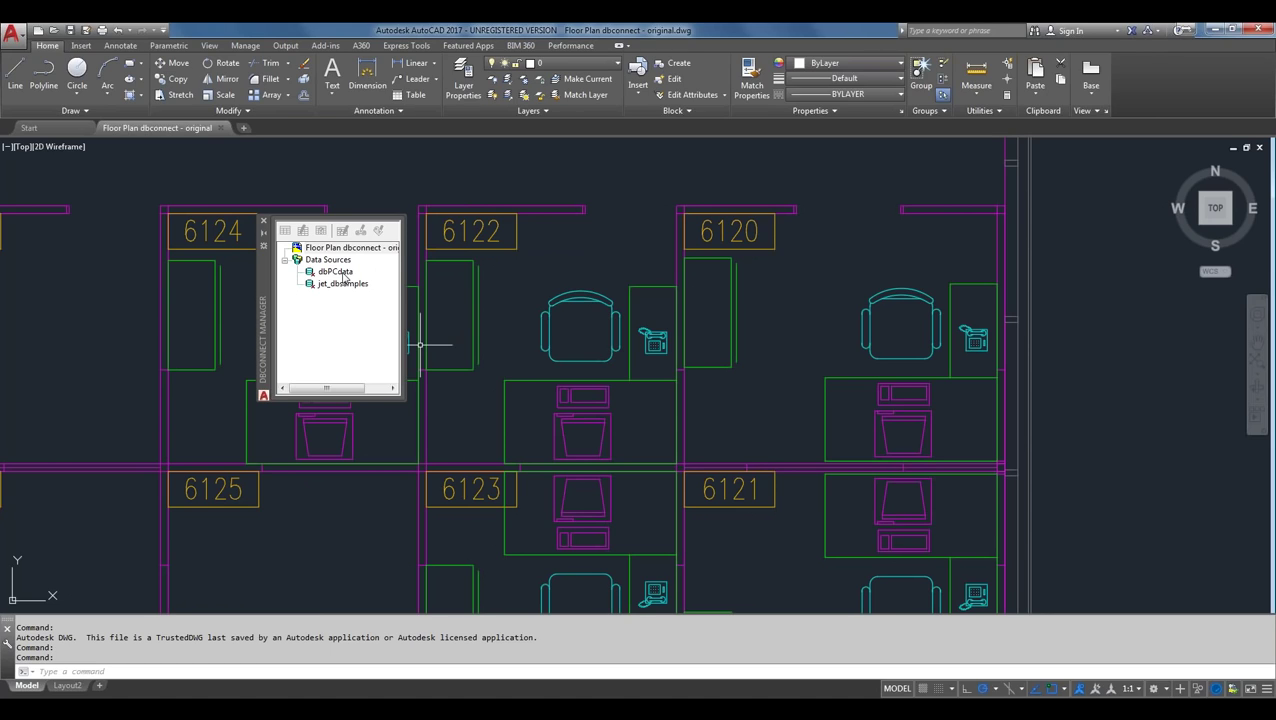
# - Expand dbPCdata, move the dbConnect palette to the lower left, and select tblPC
pyautogui.doubleClick(340, 272)
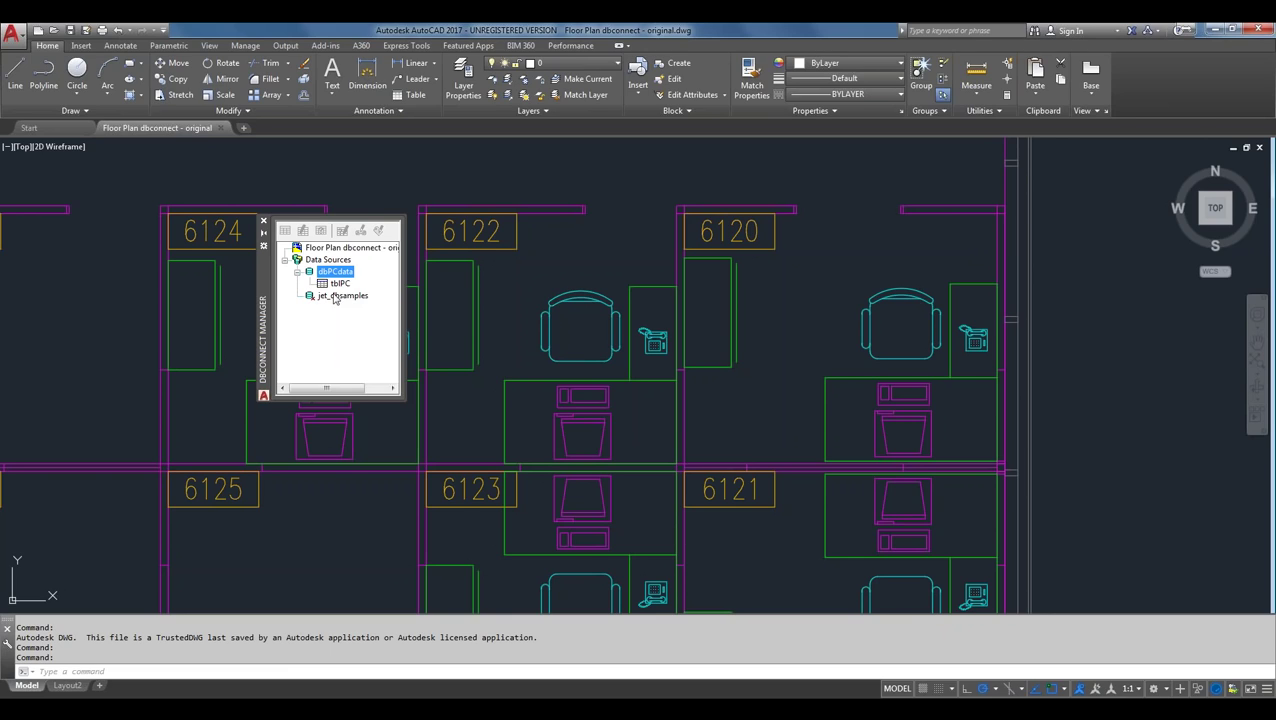
pyautogui.moveTo(263, 281); pyautogui.dragTo(110, 432)
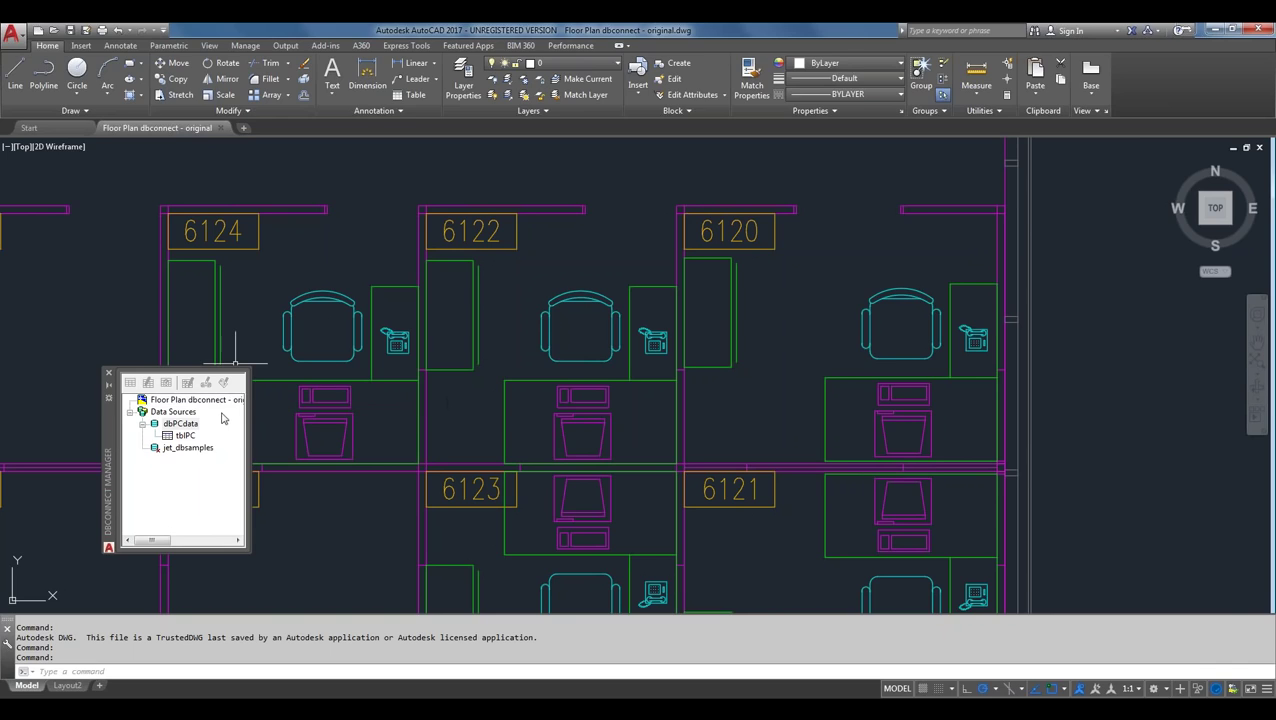
pyautogui.click(192, 437)
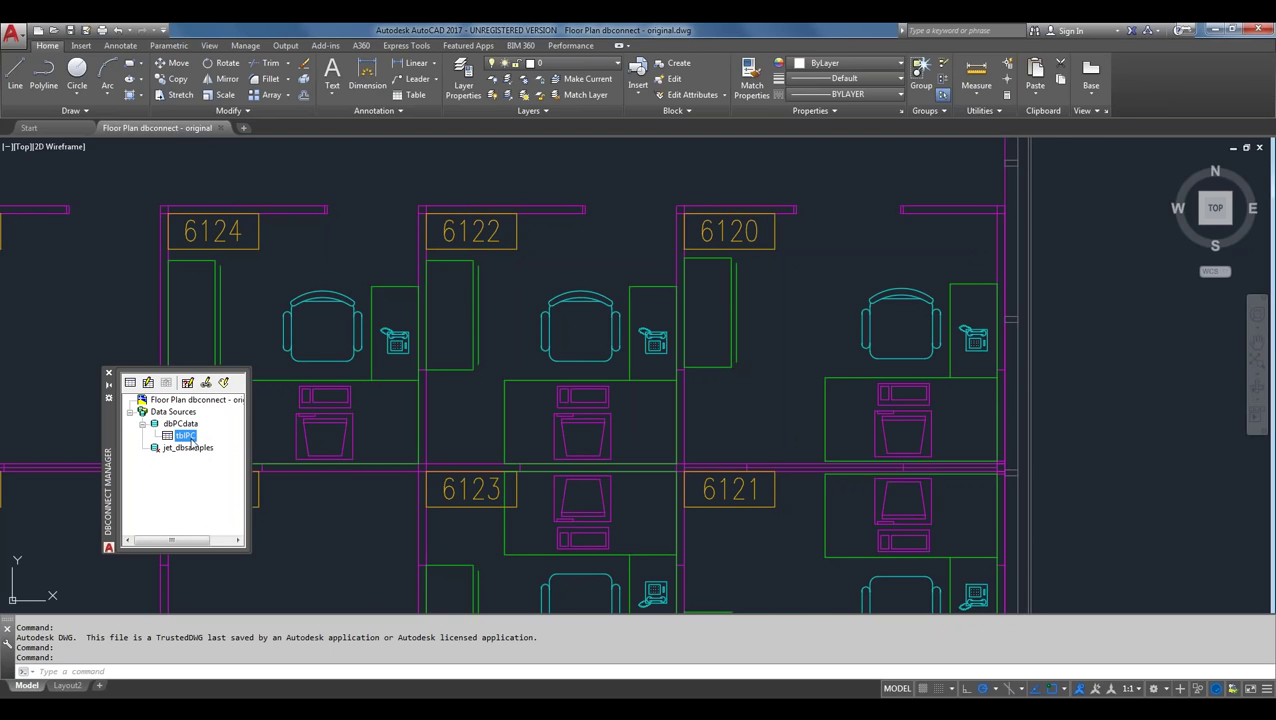
# - Start a new link template for tblPC and type its name, PCLink
pyautogui.rightClick(190, 442)
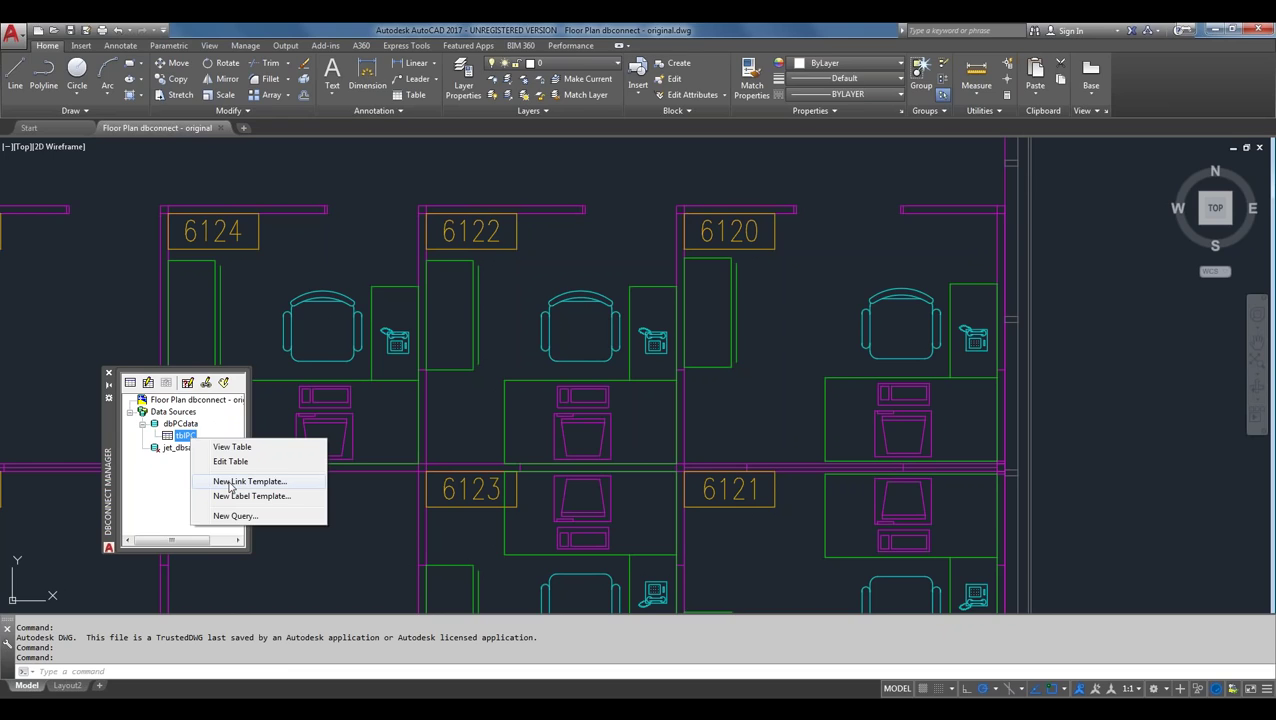
pyautogui.click(229, 484)
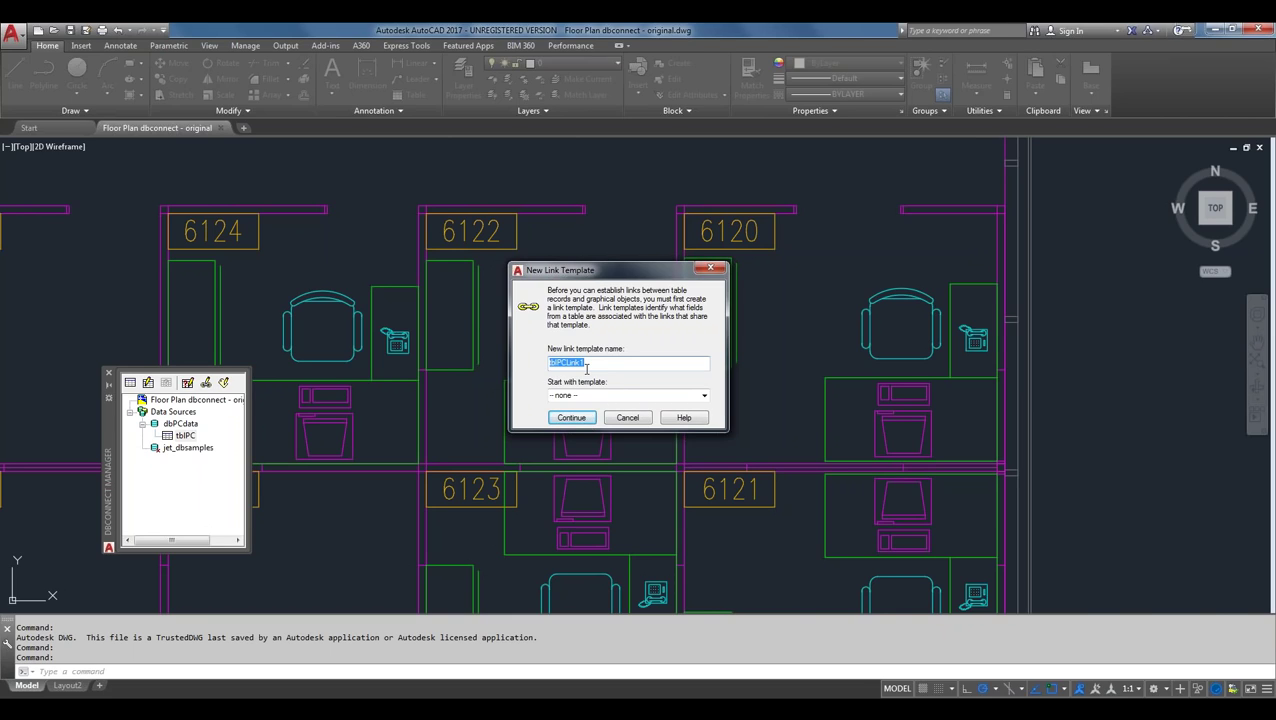
pyautogui.write('P')
pyautogui.write('C')
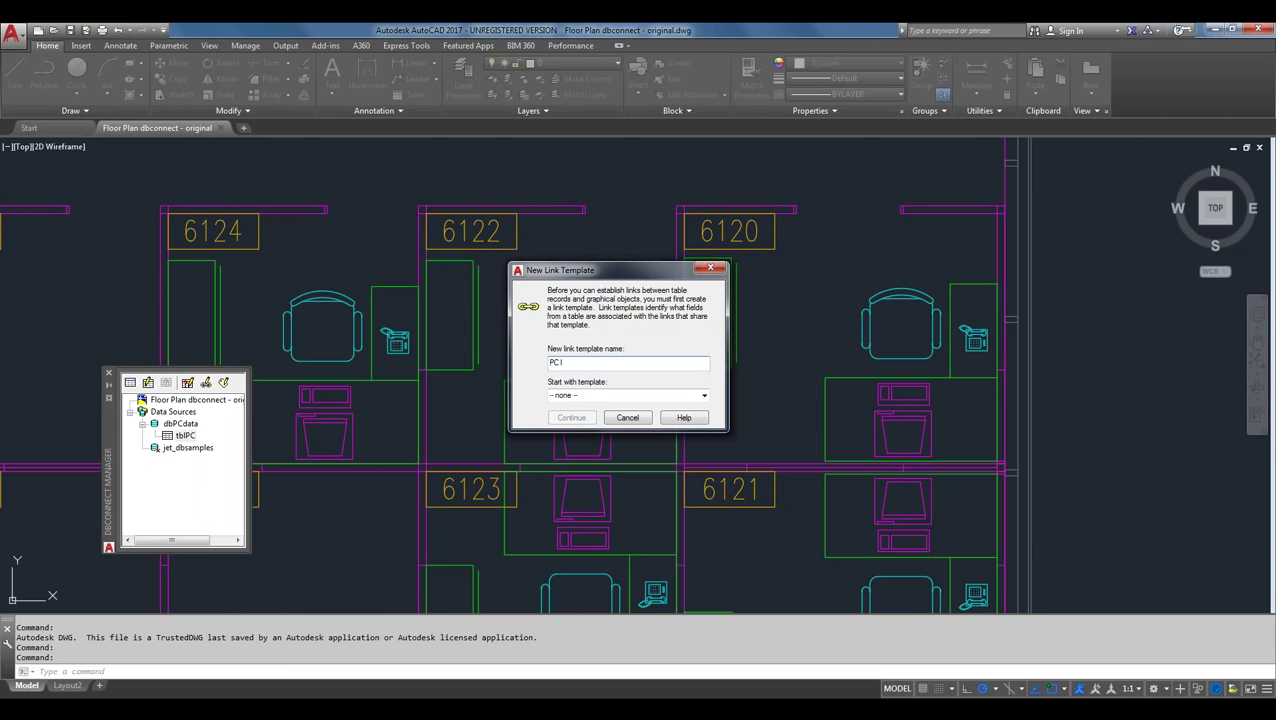
pyautogui.write('I')
pyautogui.write('L')
pyautogui.write('ink')
# - Make PC Model the key field of the PCLink link template and save it
pyautogui.click(574, 418)
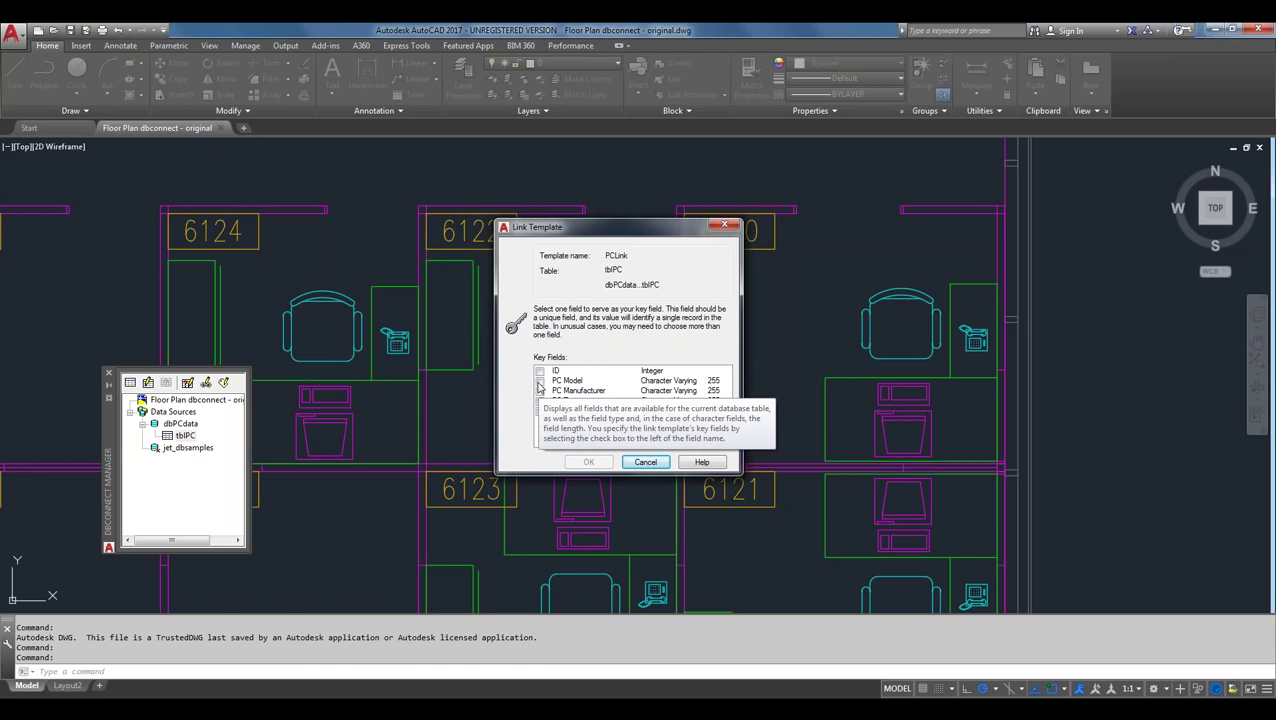
pyautogui.click(540, 382)
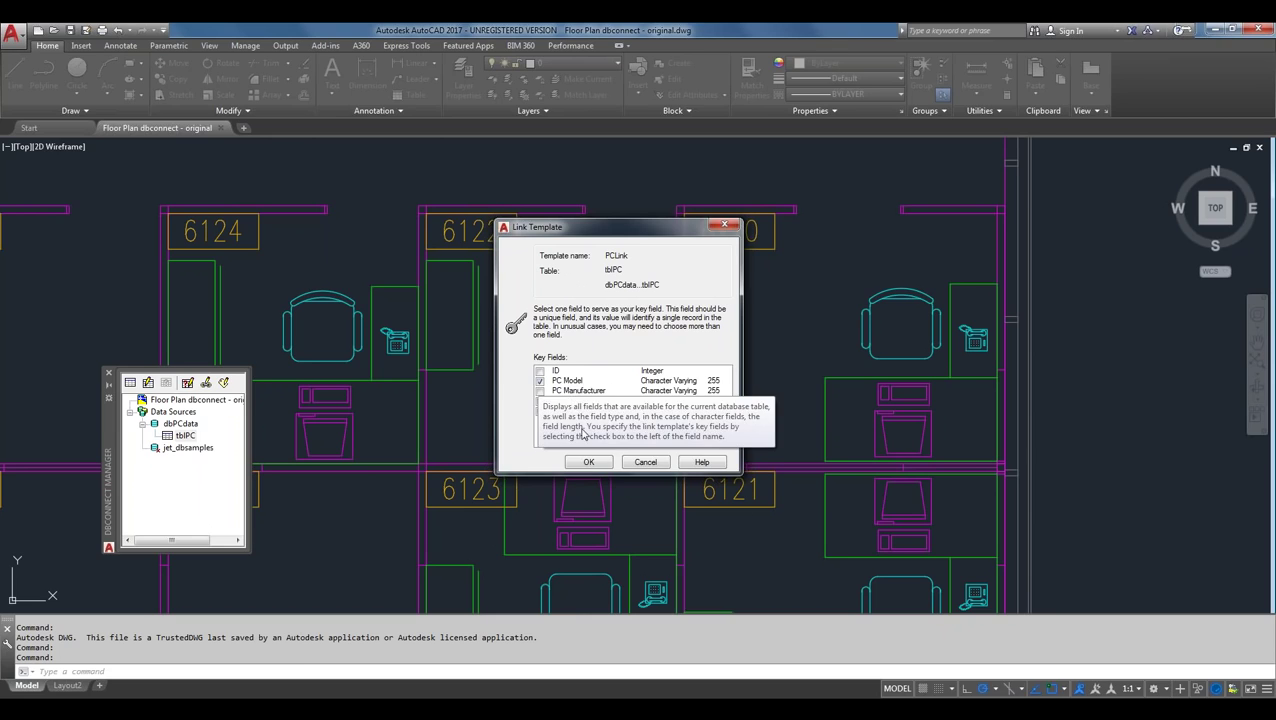
pyautogui.click(588, 463)
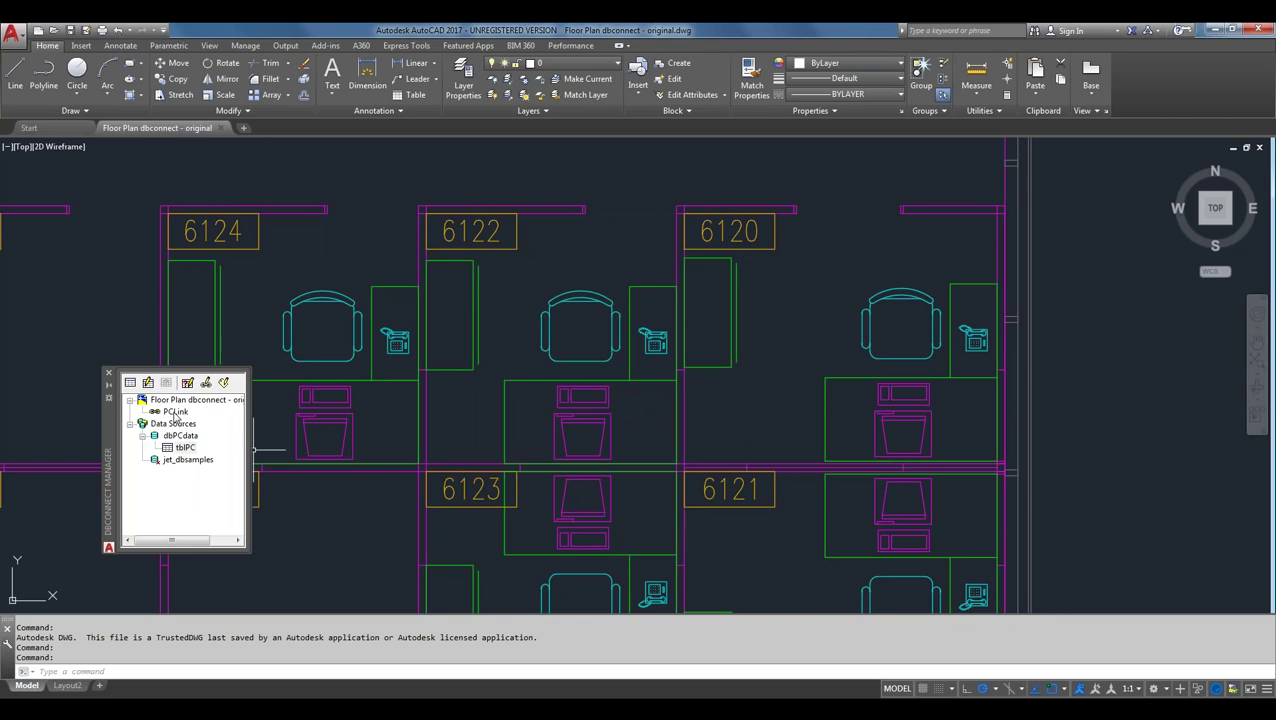
# - Inspect the PCLink template's context menu, then bring up the actions for the tblPC table
pyautogui.click(175, 413)
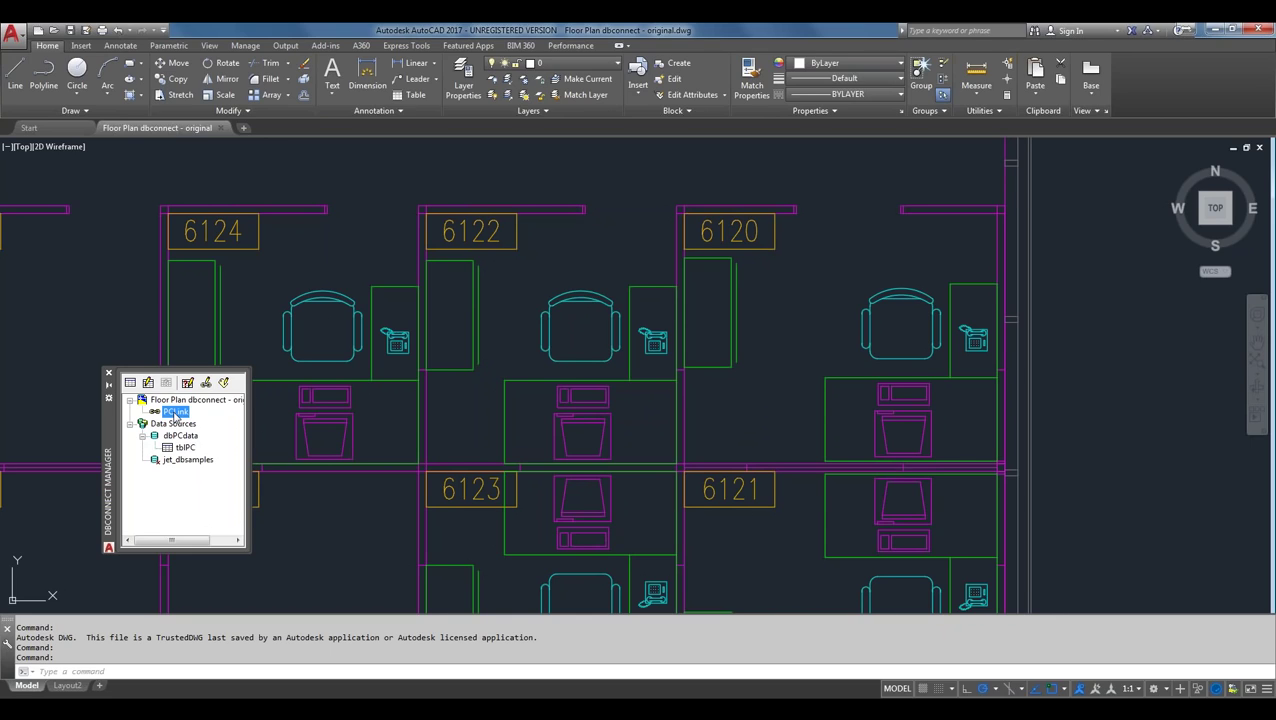
pyautogui.rightClick(175, 414)
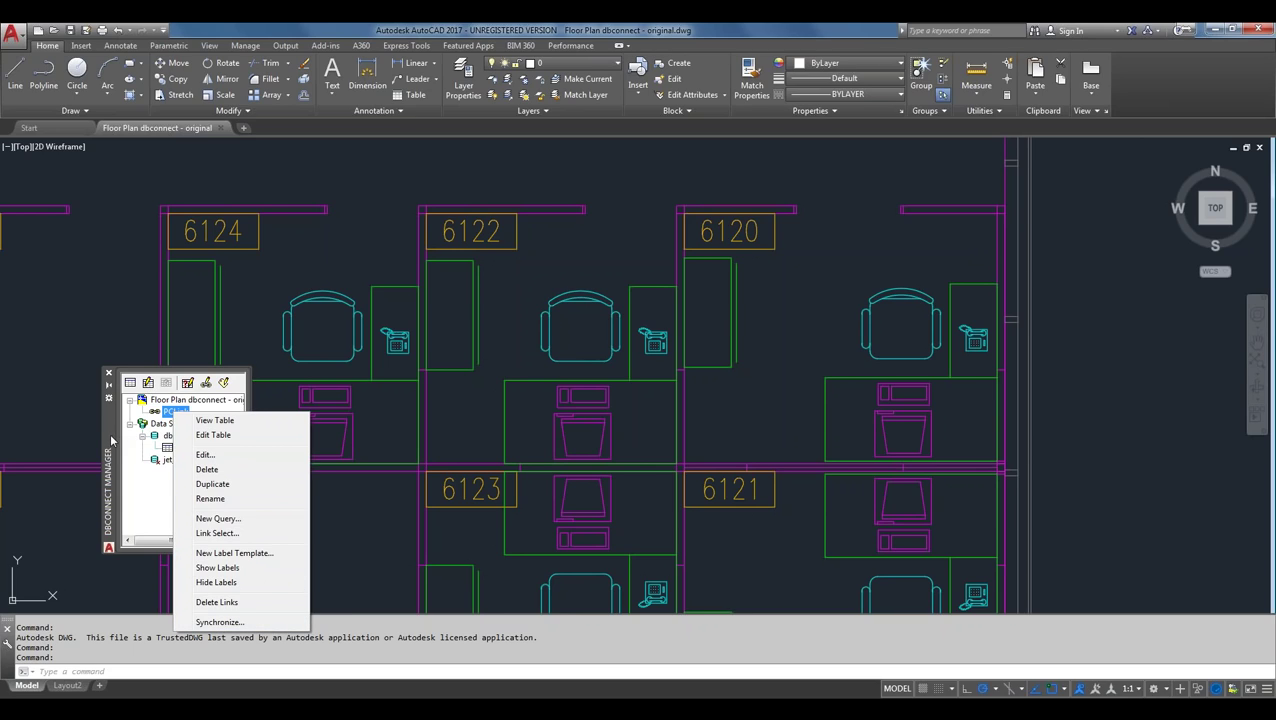
pyautogui.click(111, 441)
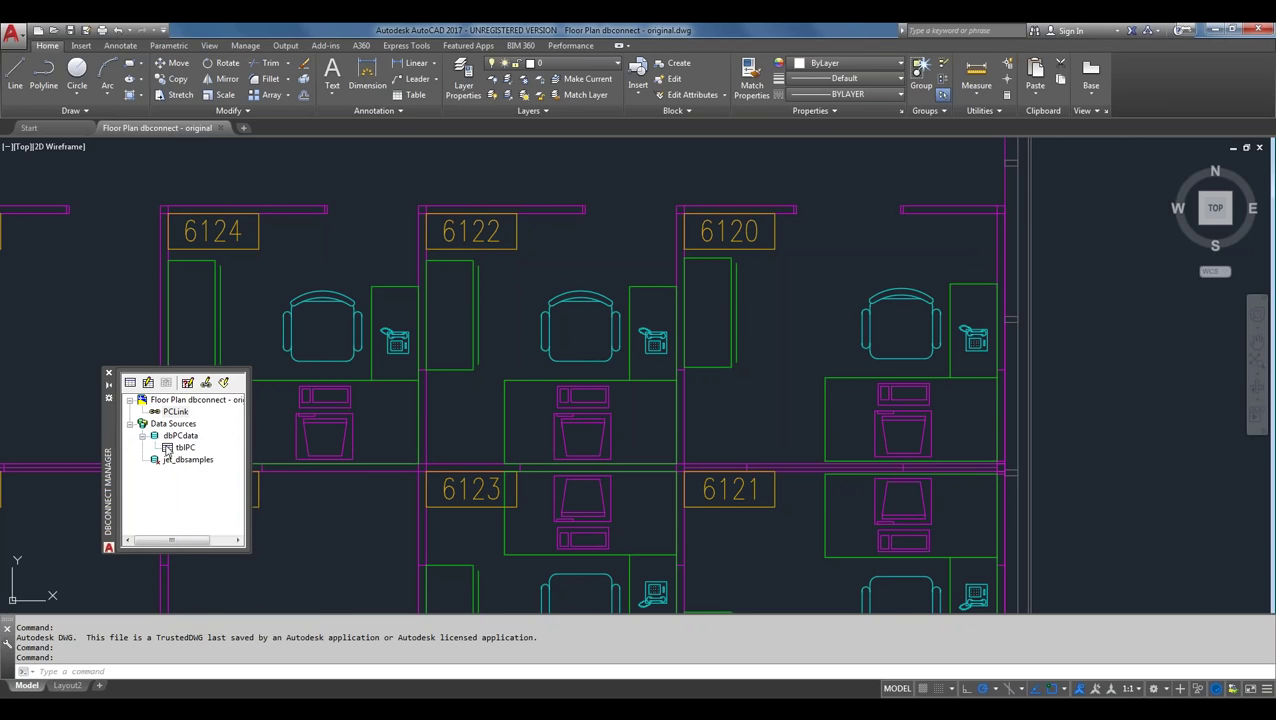
pyautogui.rightClick(178, 449)
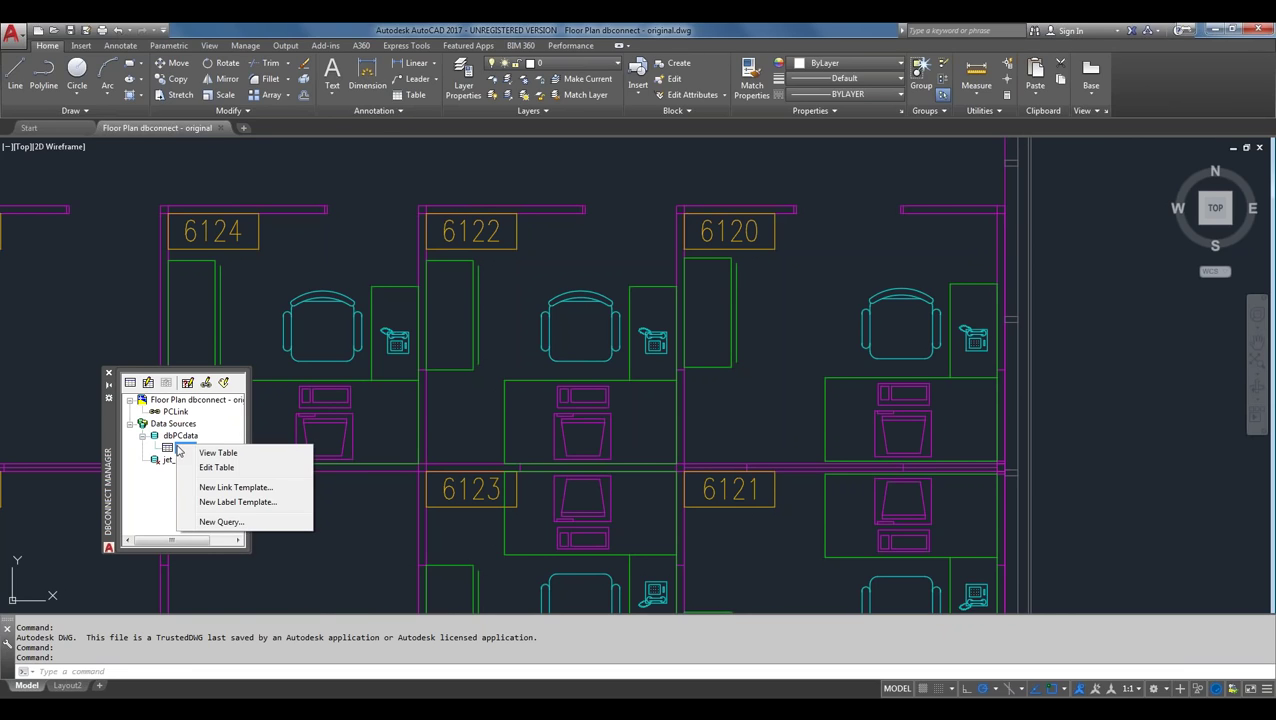
# - Create a new label template for tblPC named PCLabel and open its editor
pyautogui.click(206, 502)
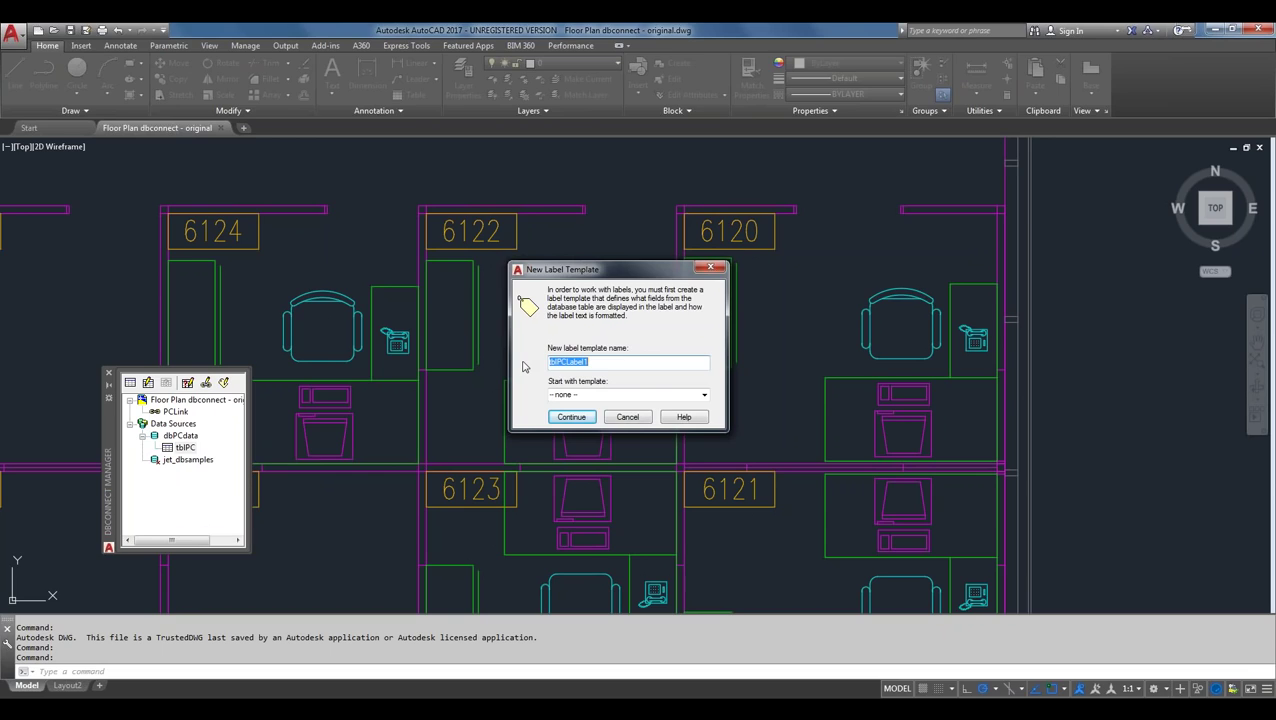
pyautogui.write('PC')
pyautogui.write('Labe')
pyautogui.click(568, 417)
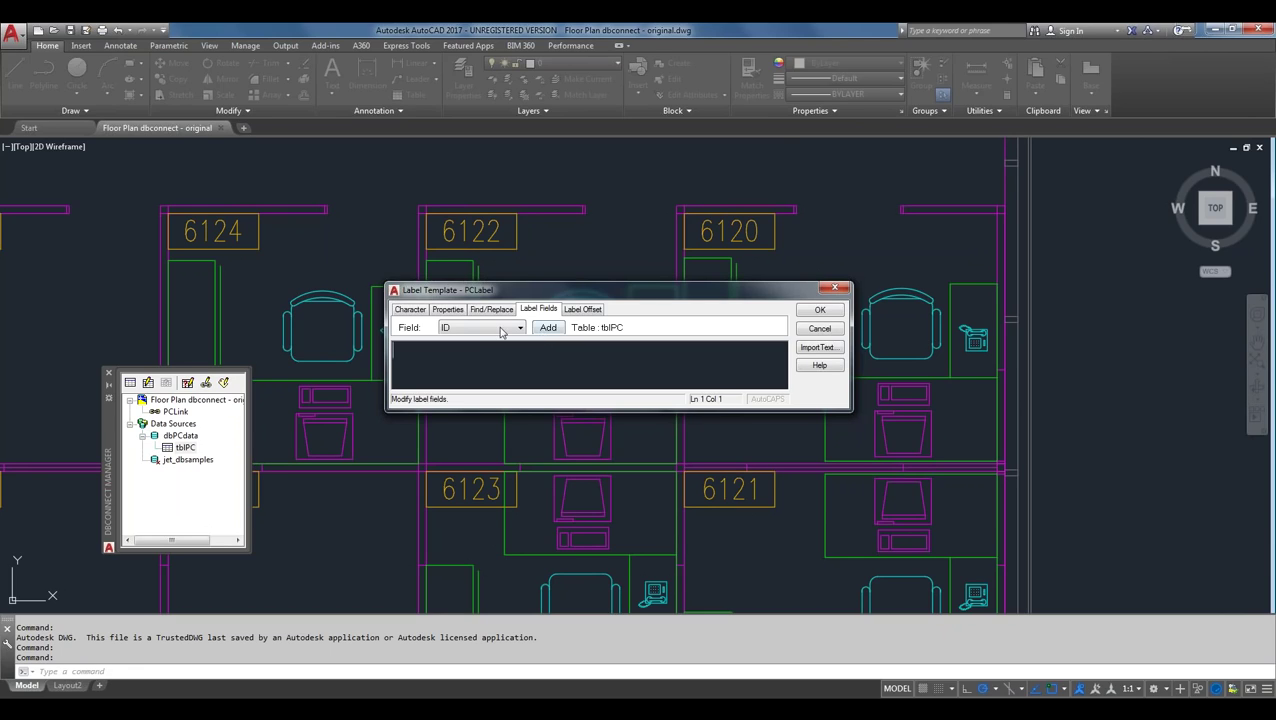
# - Change the PCLabel character text height from 13/64" to 3, then view its label properties
pyautogui.click(419, 313)
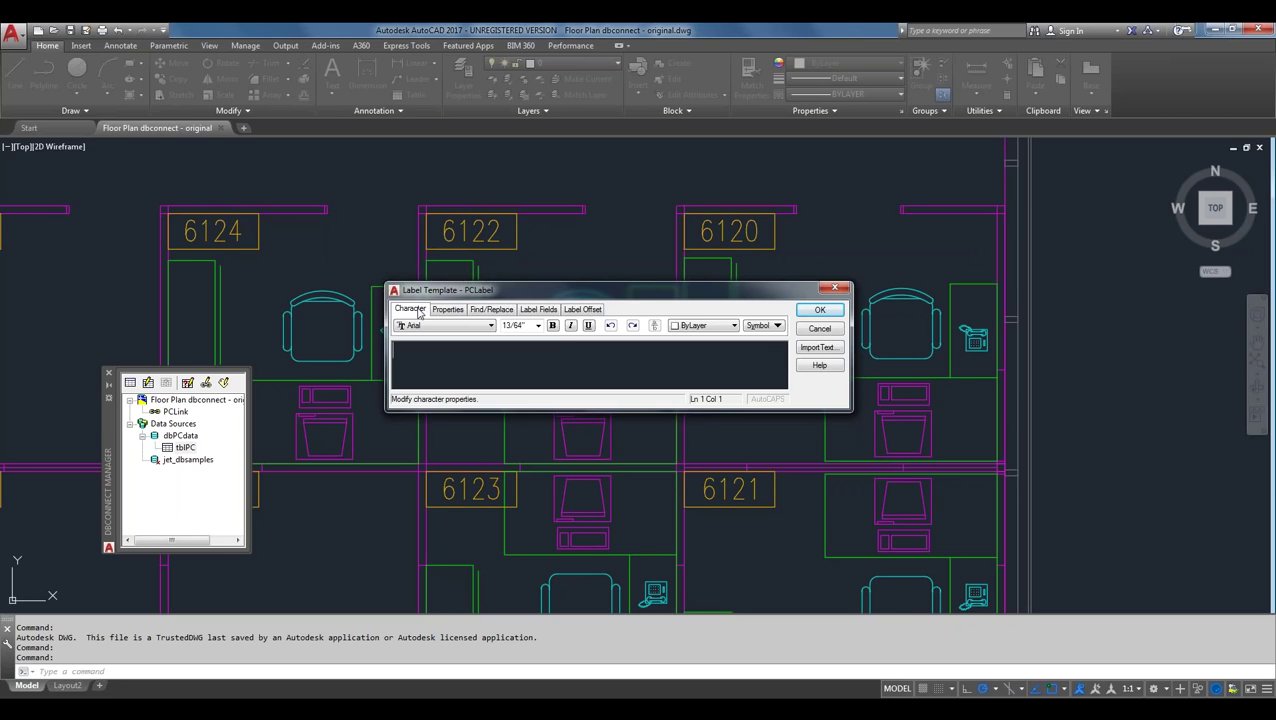
pyautogui.doubleClick(507, 326)
pyautogui.write('3')
pyautogui.click(778, 326)
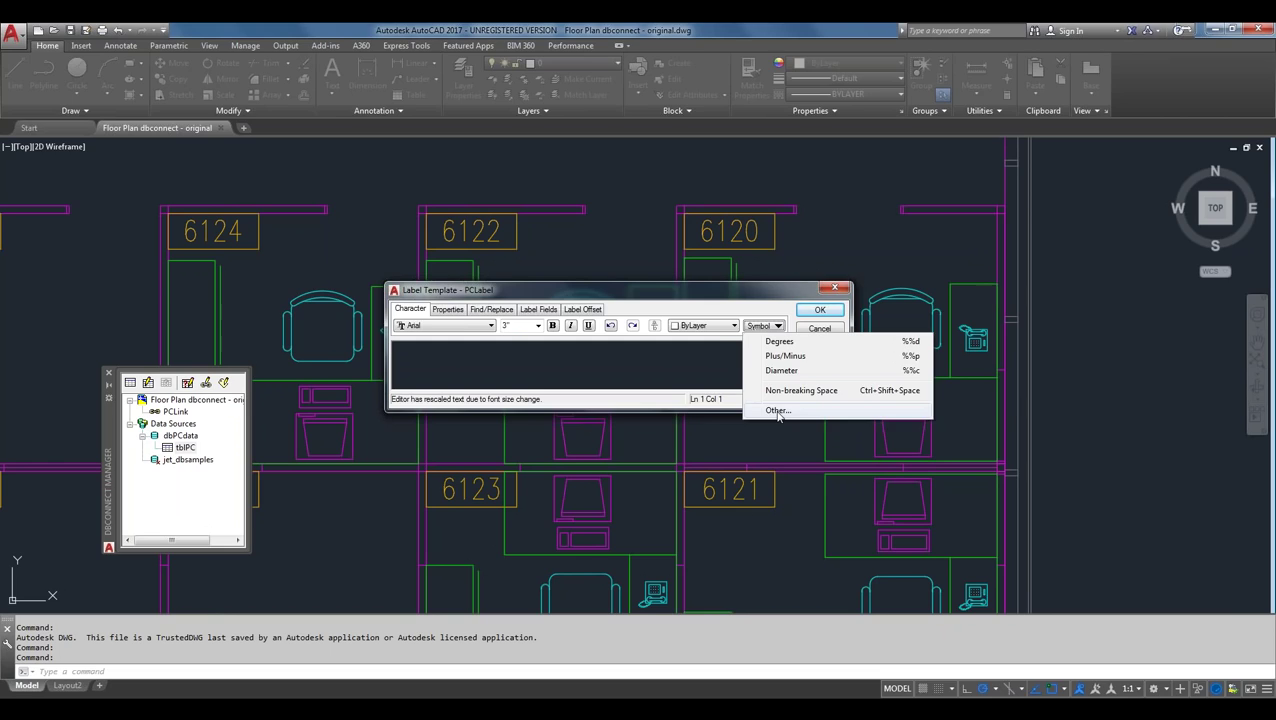
pyautogui.click(675, 308)
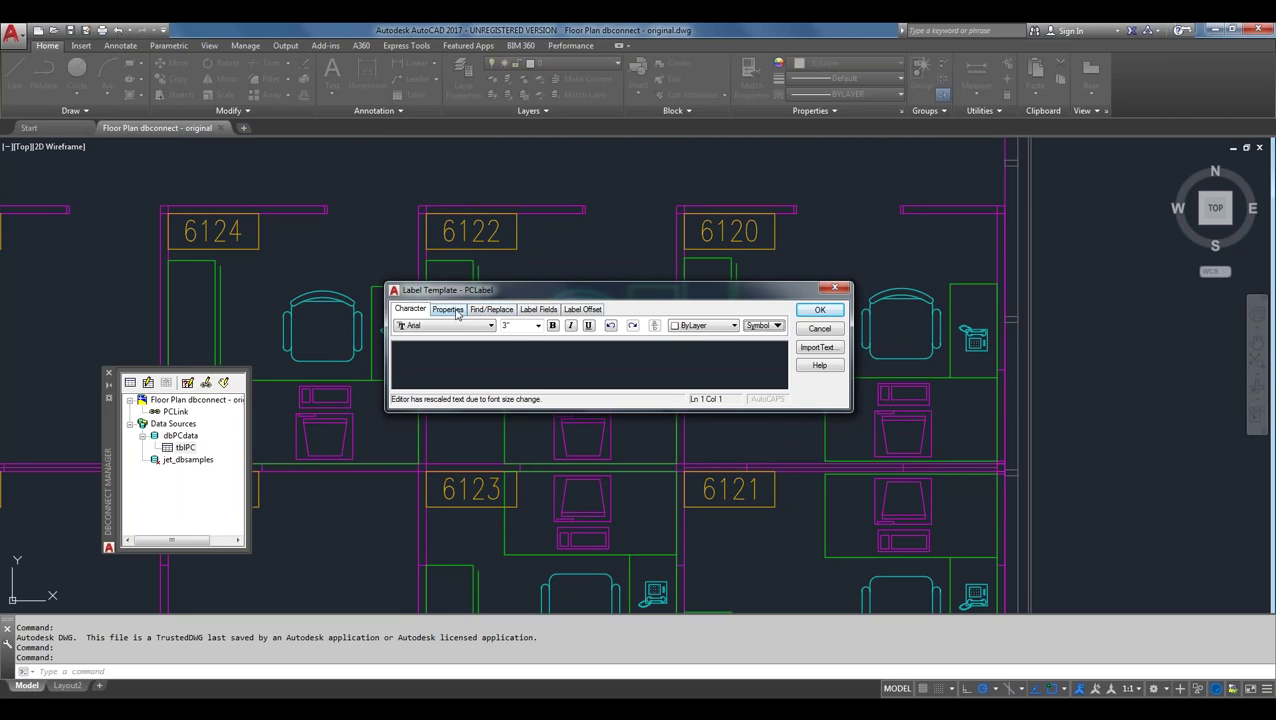
pyautogui.click(457, 314)
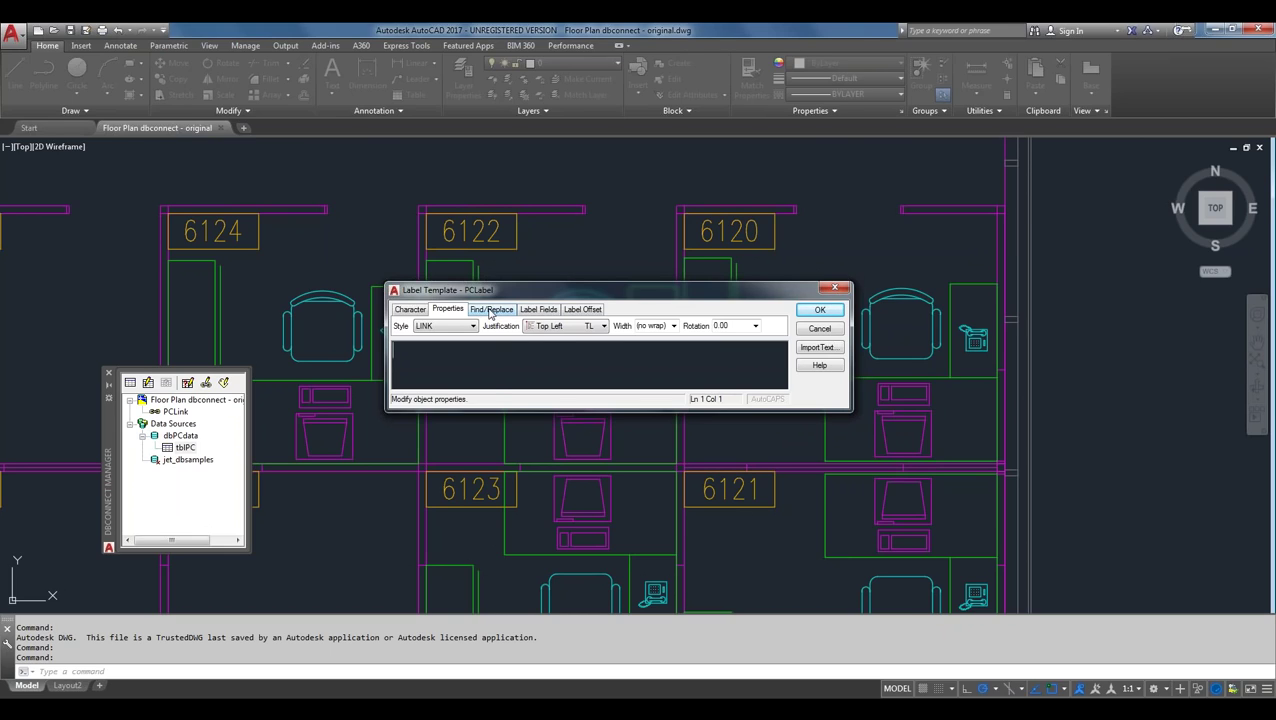
# - Look through the label's find-and-replace, field and offset settings
pyautogui.click(490, 313)
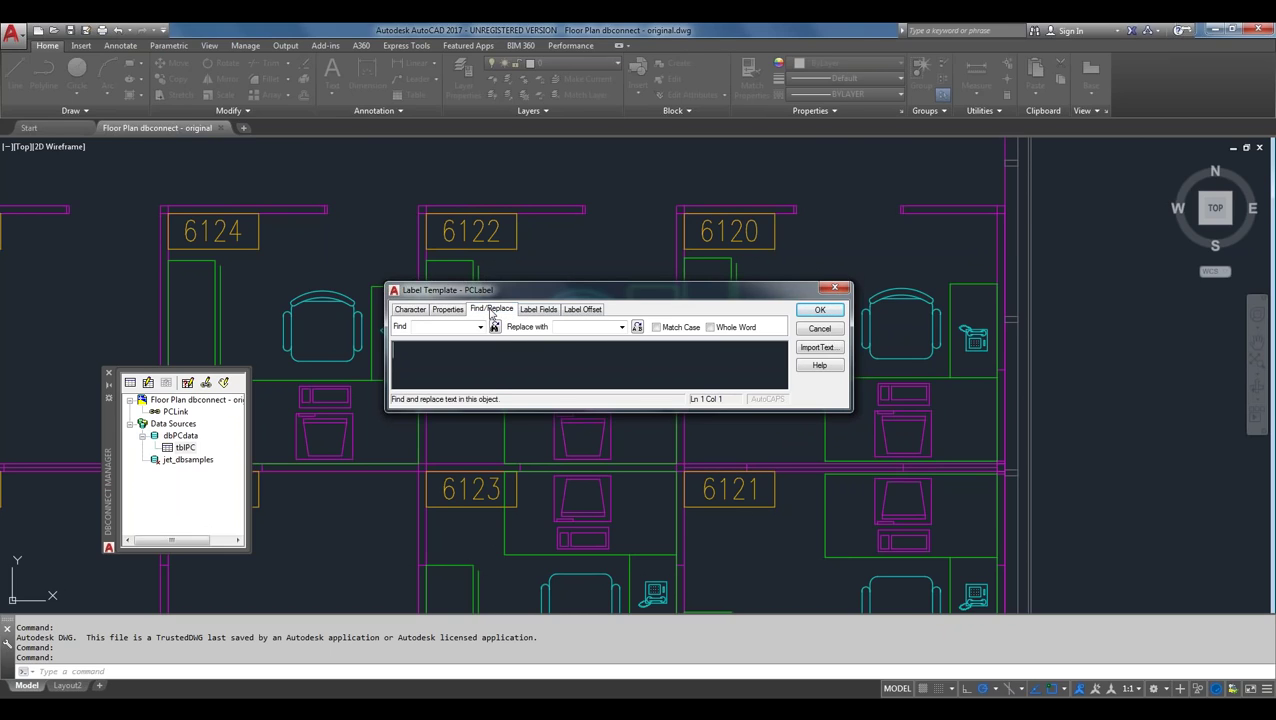
pyautogui.click(552, 313)
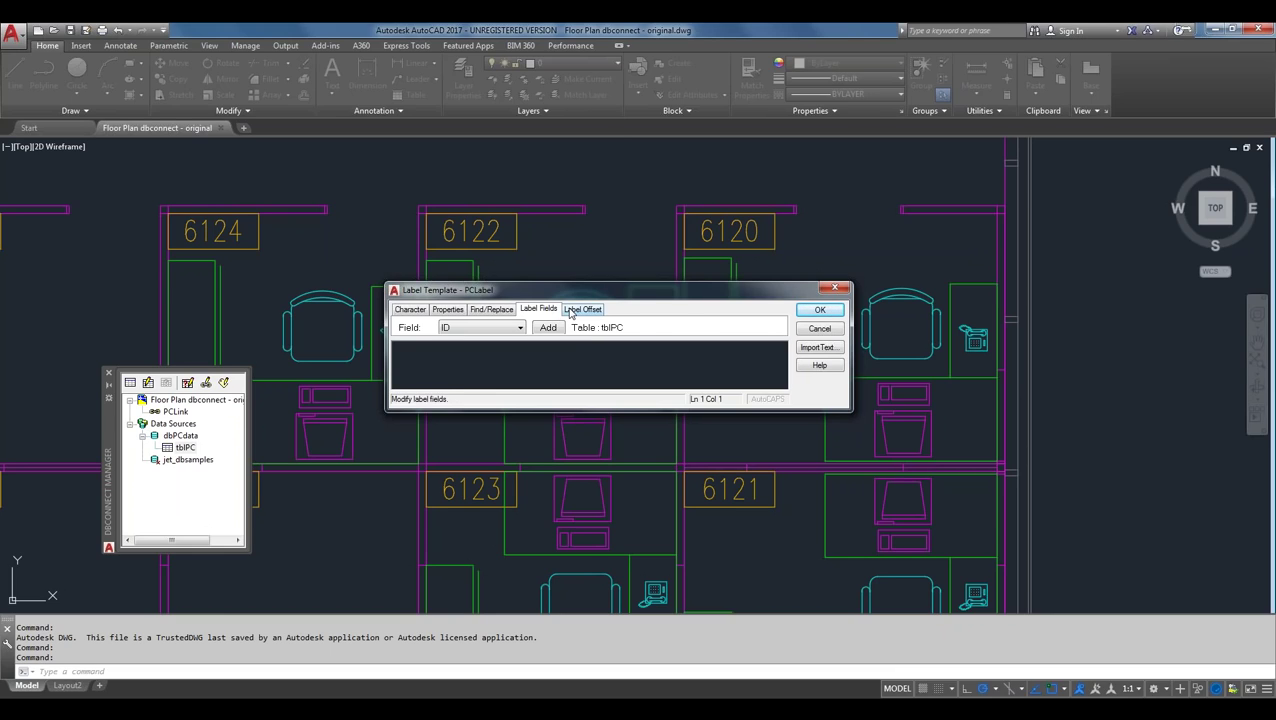
pyautogui.click(572, 314)
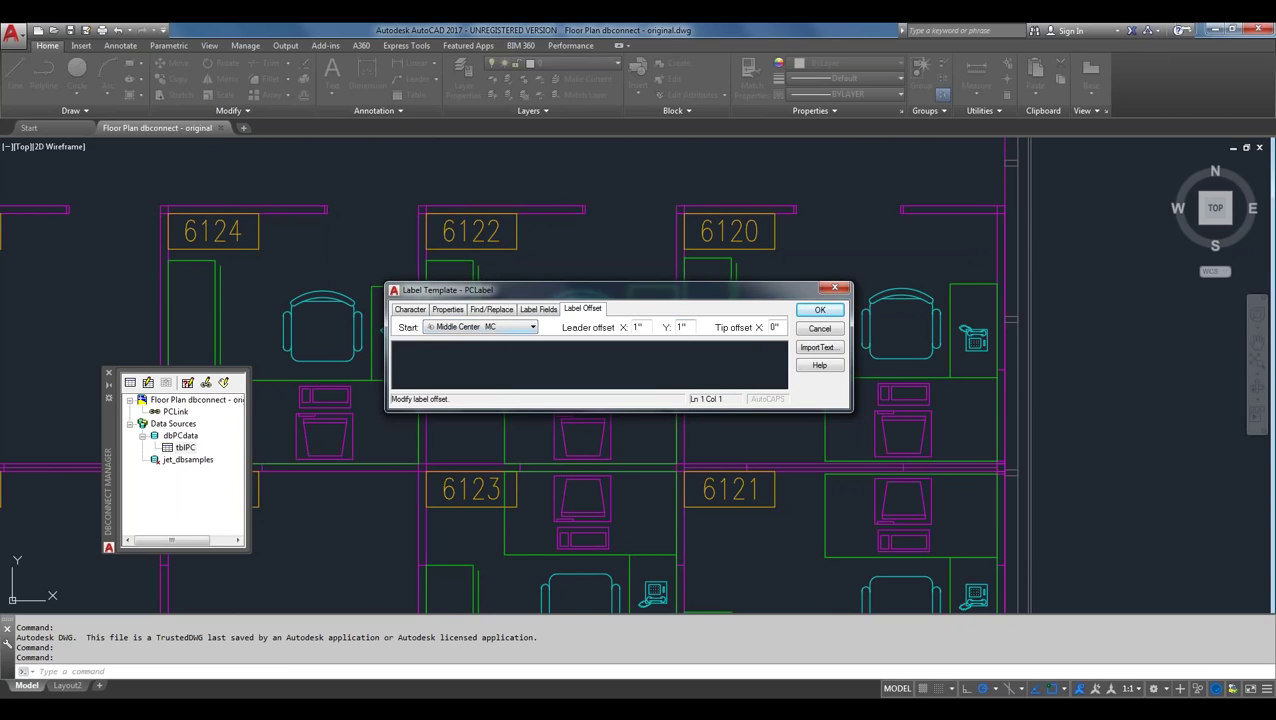
pyautogui.click(553, 311)
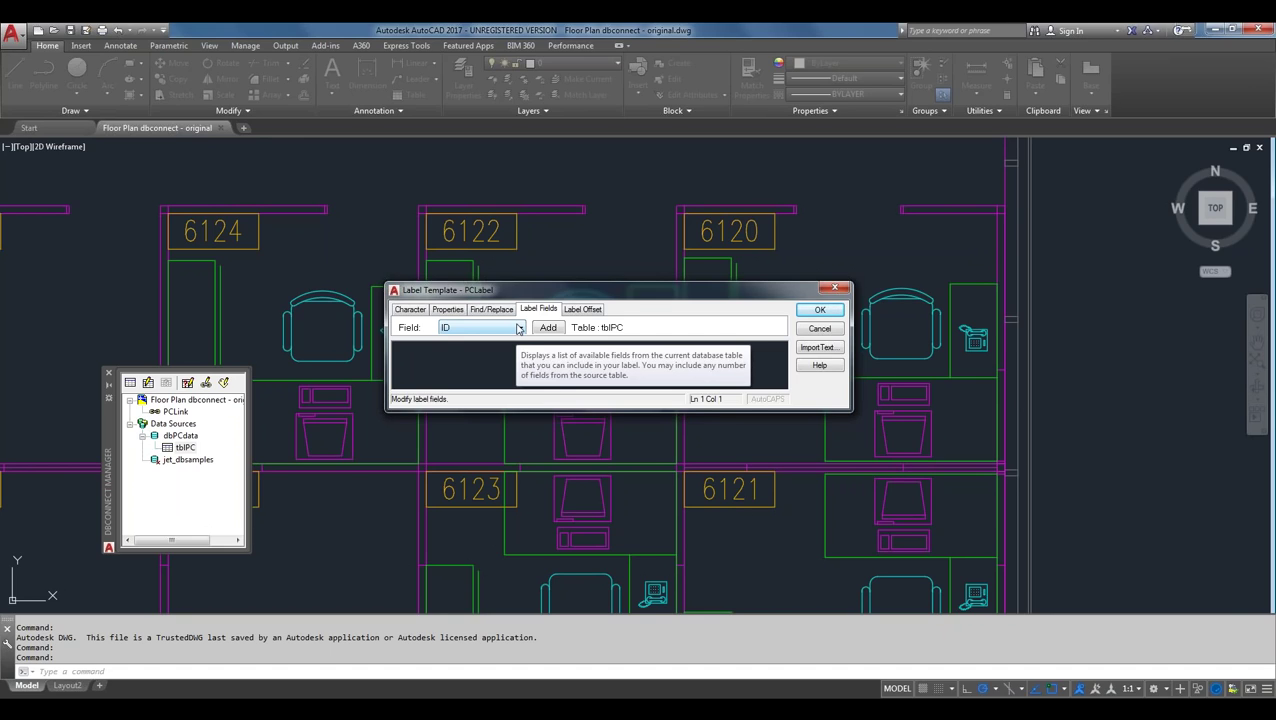
# - Insert the tblPC PC Model field into the label and save PCLabel
pyautogui.click(519, 329)
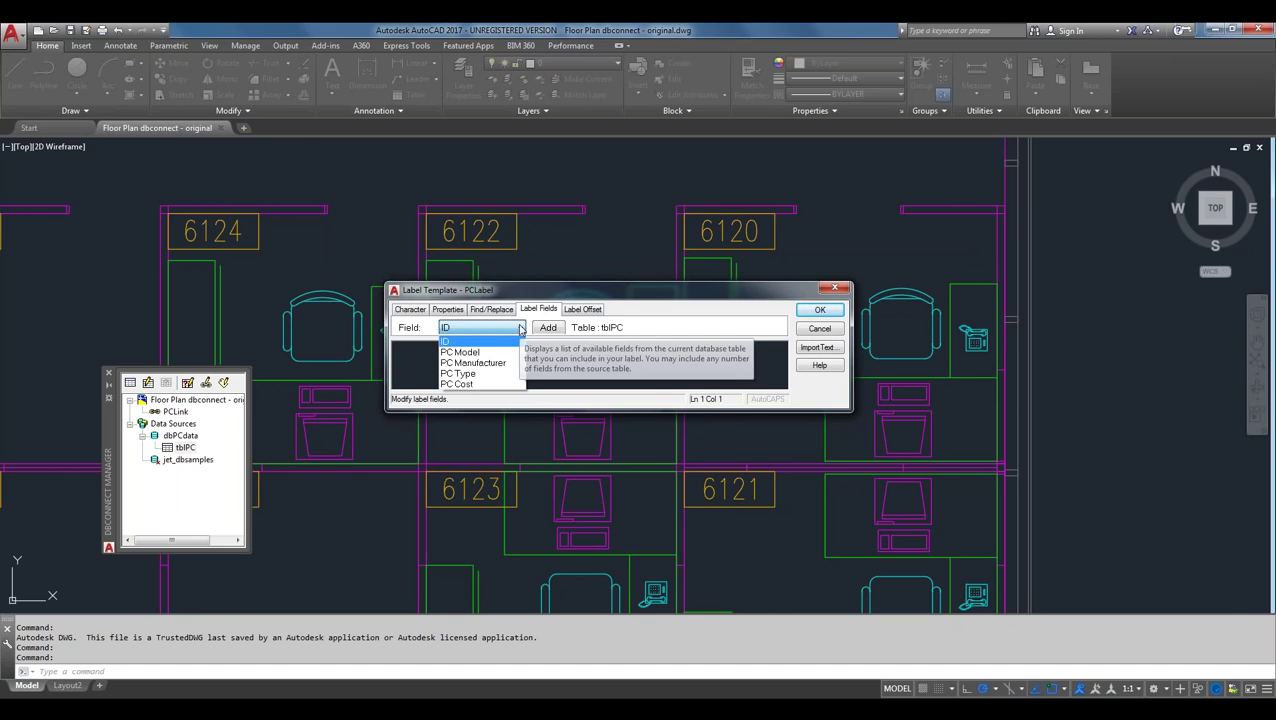
pyautogui.click(477, 355)
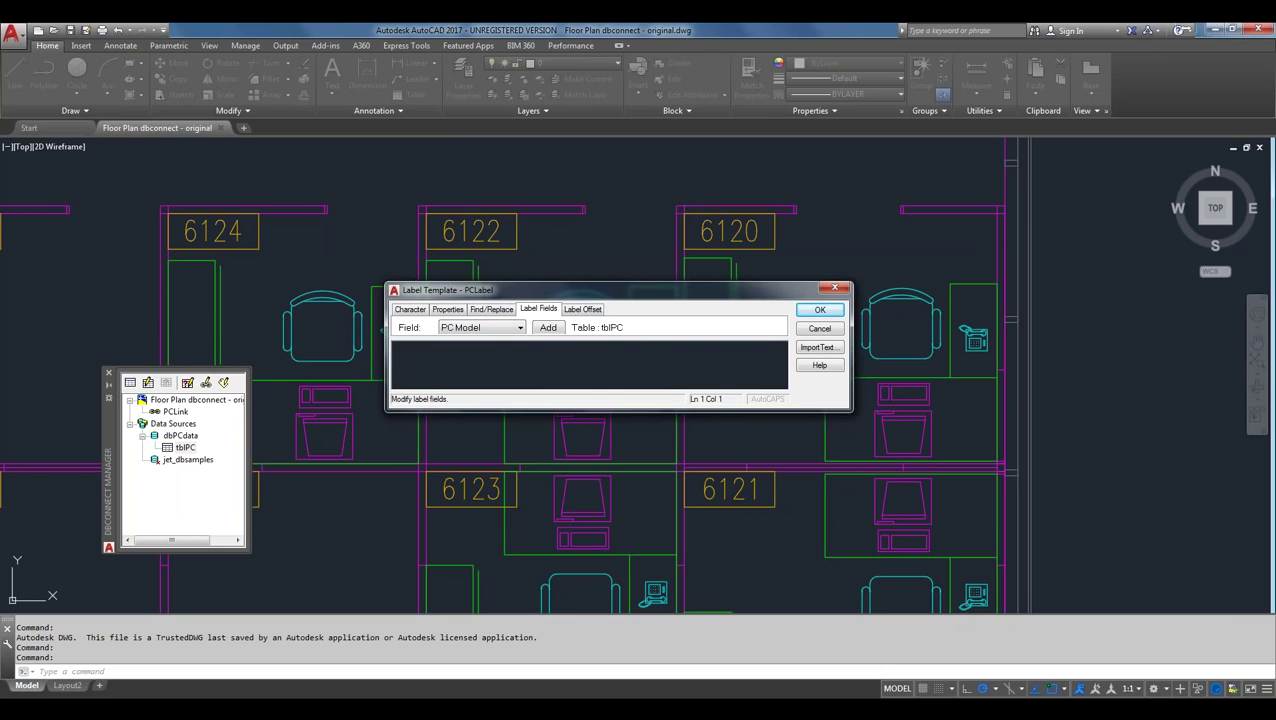
pyautogui.click(547, 328)
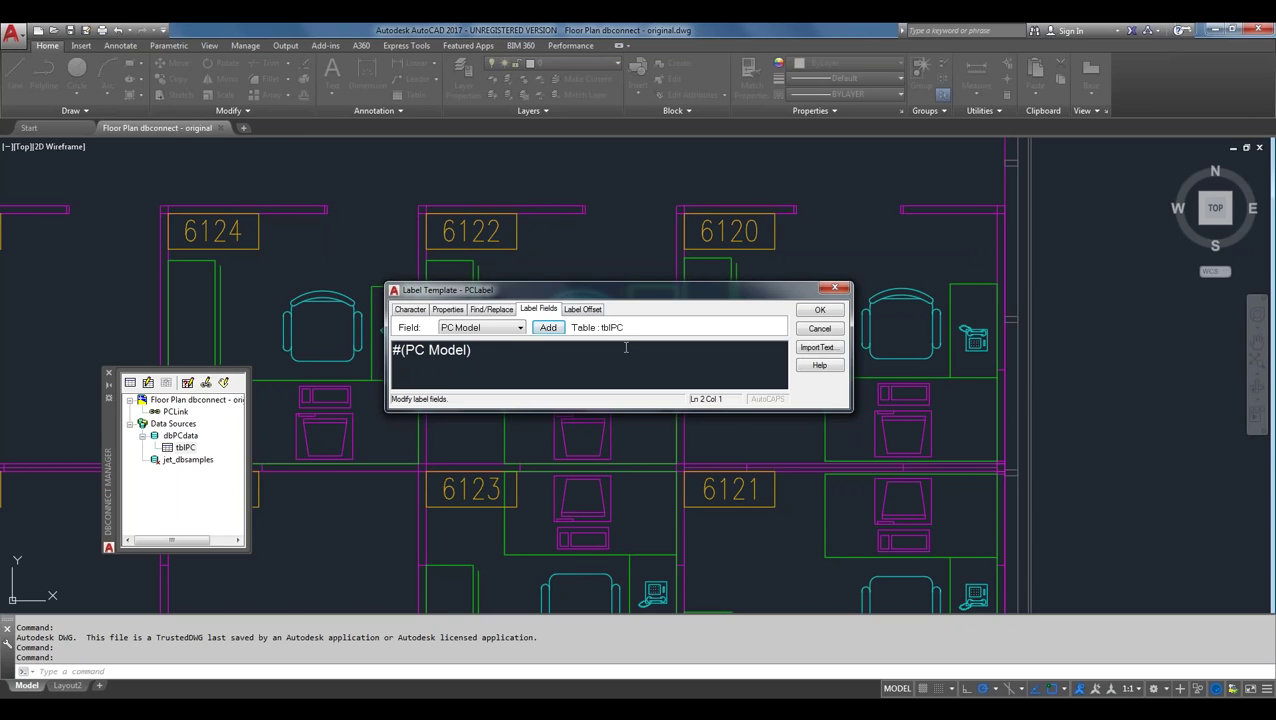
pyautogui.click(820, 311)
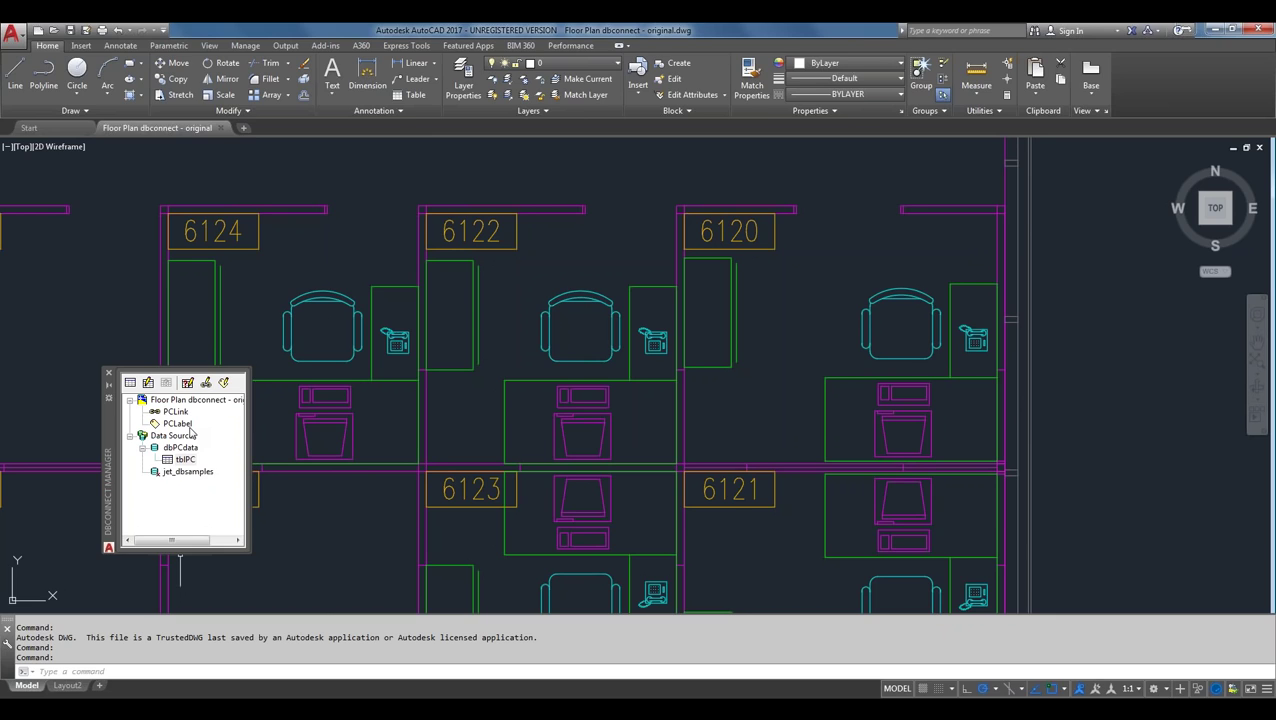
# - Open tblPC in Data View beside the floor plan, dock the dbConnect Manager left, and select the ZX1000 record
pyautogui.click(185, 460)
pyautogui.doubleClick(185, 460)
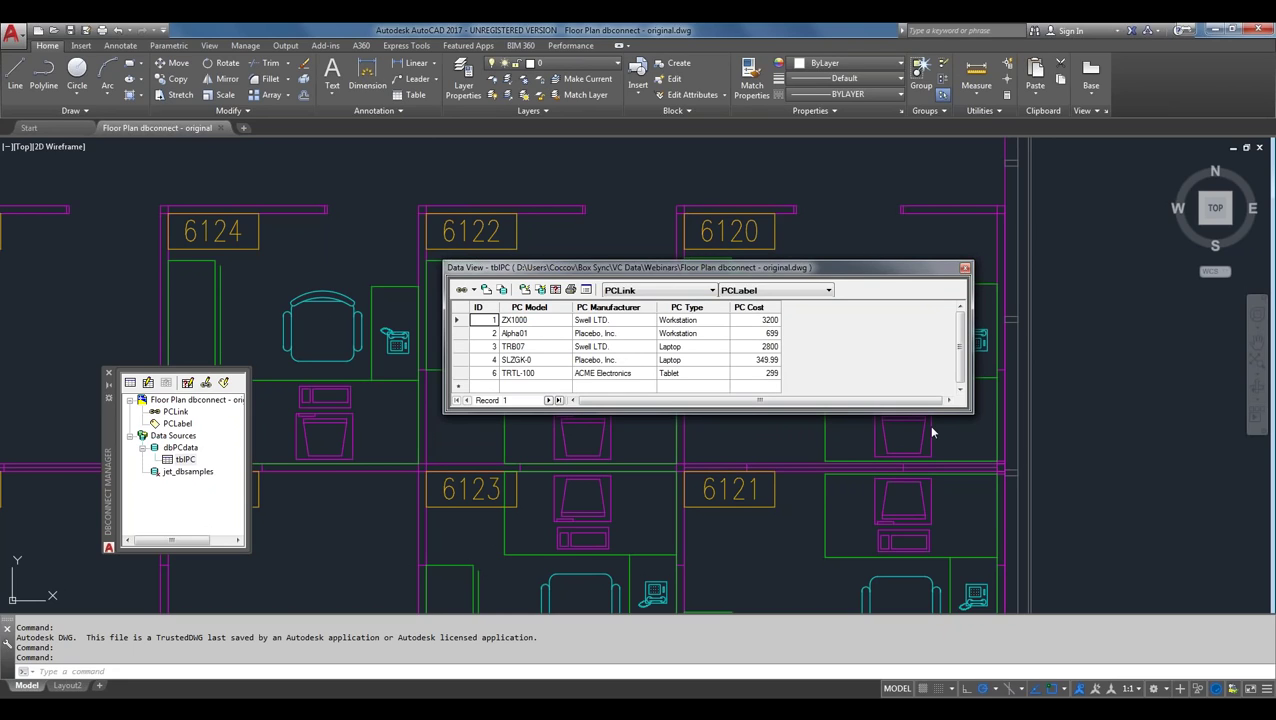
pyautogui.moveTo(747, 271); pyautogui.dragTo(931, 432)
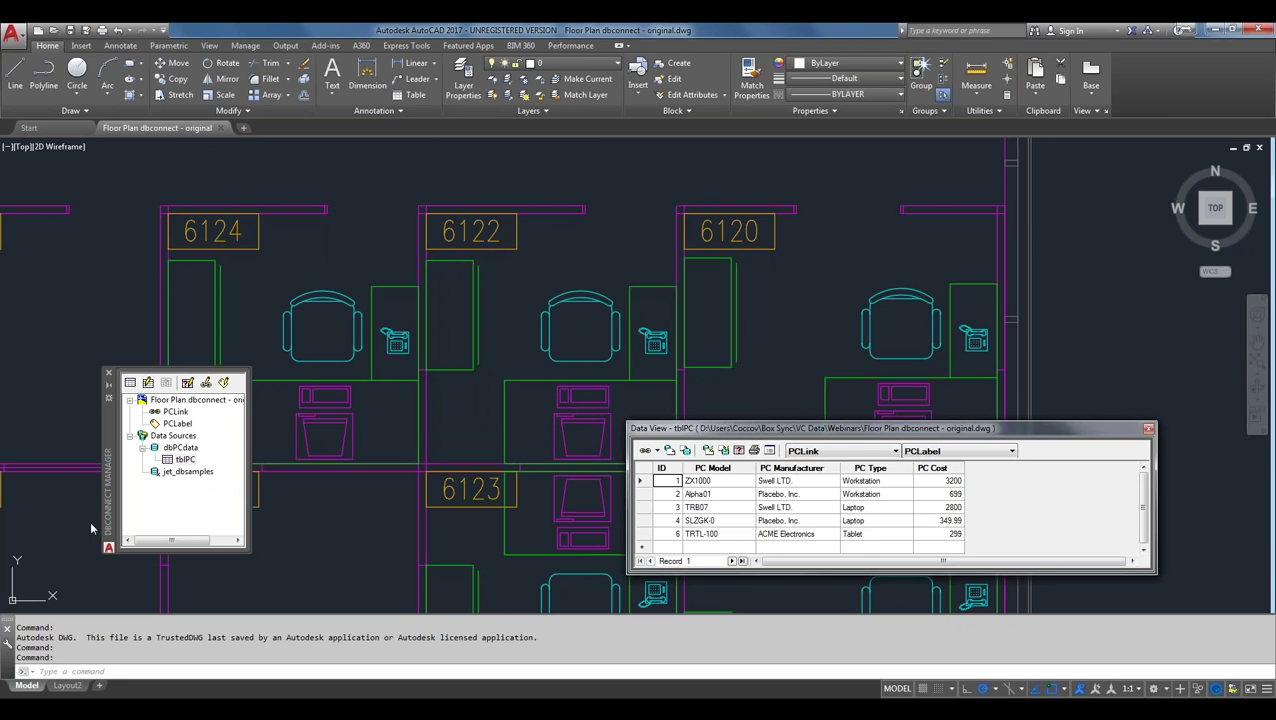
pyautogui.moveTo(107, 500); pyautogui.dragTo(4, 493)
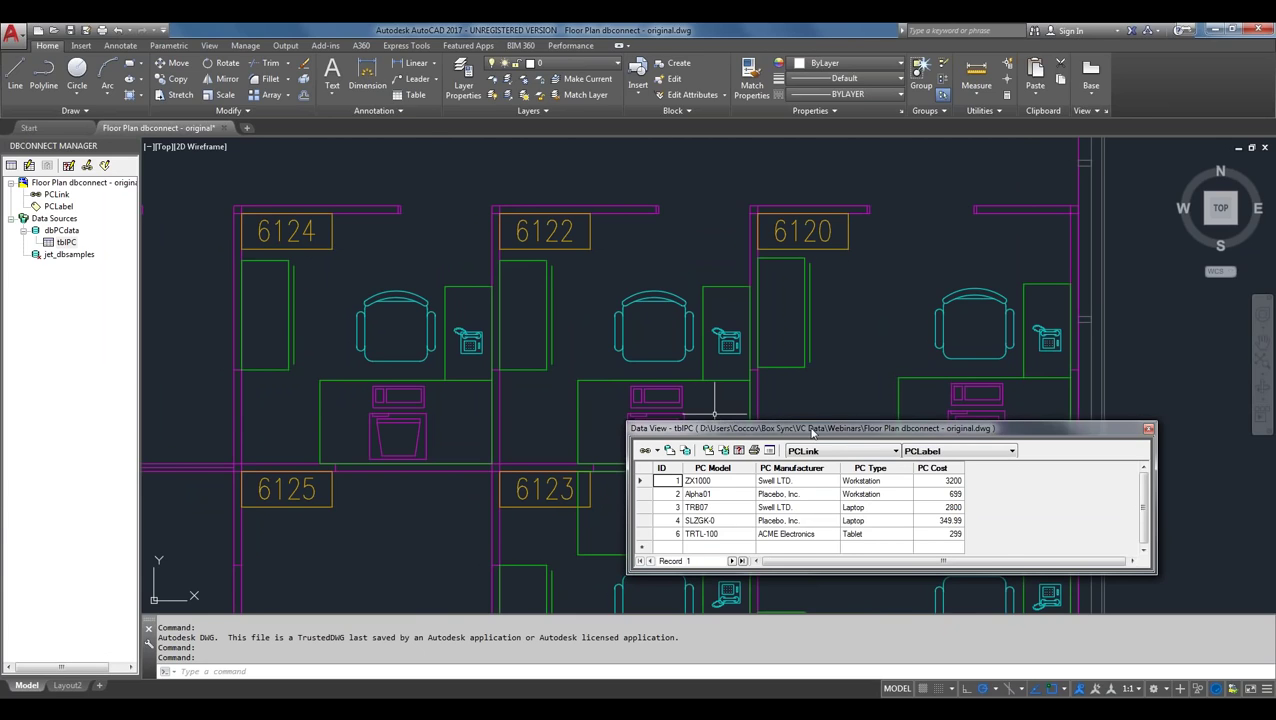
pyautogui.moveTo(811, 430); pyautogui.dragTo(811, 428)
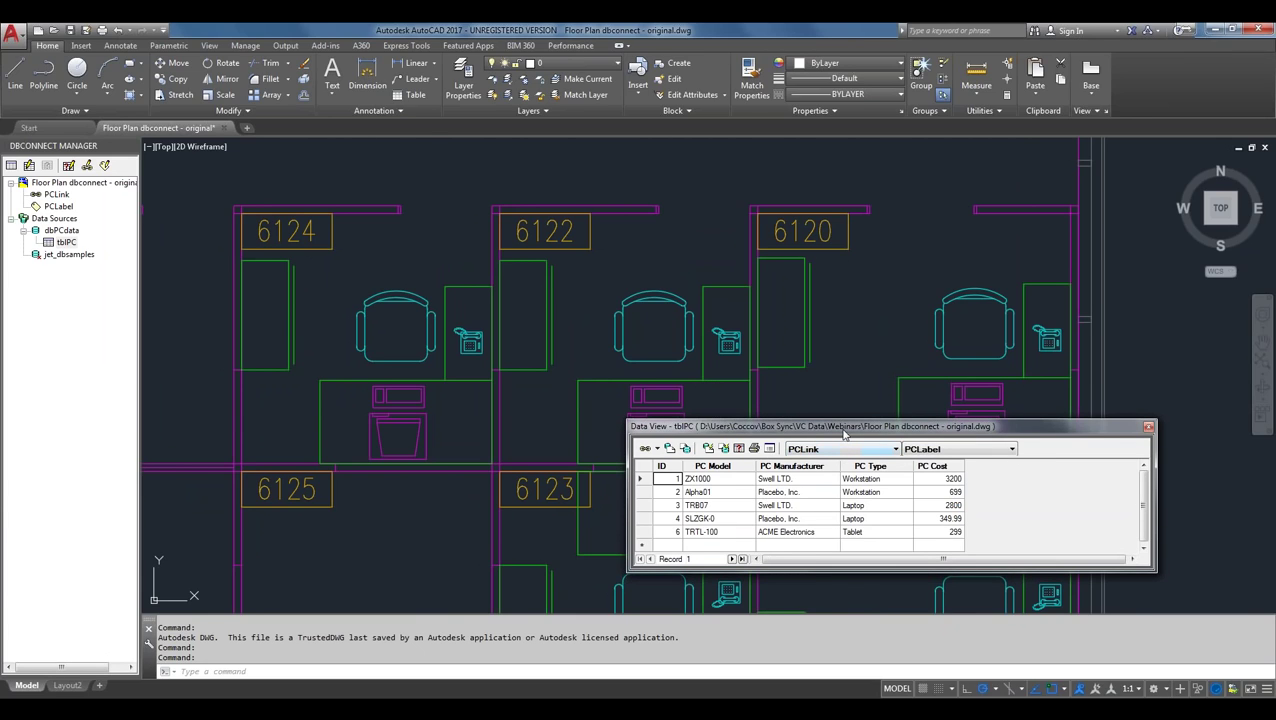
pyautogui.moveTo(787, 430); pyautogui.dragTo(765, 436)
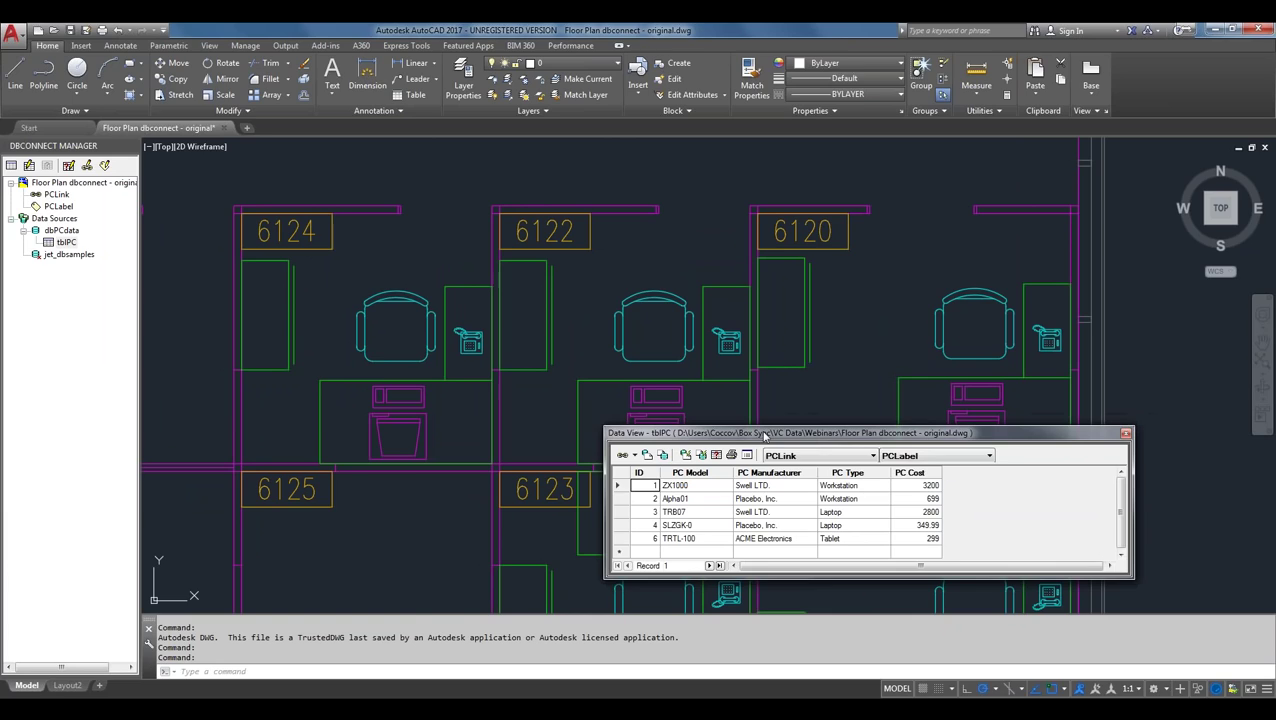
pyautogui.click(619, 488)
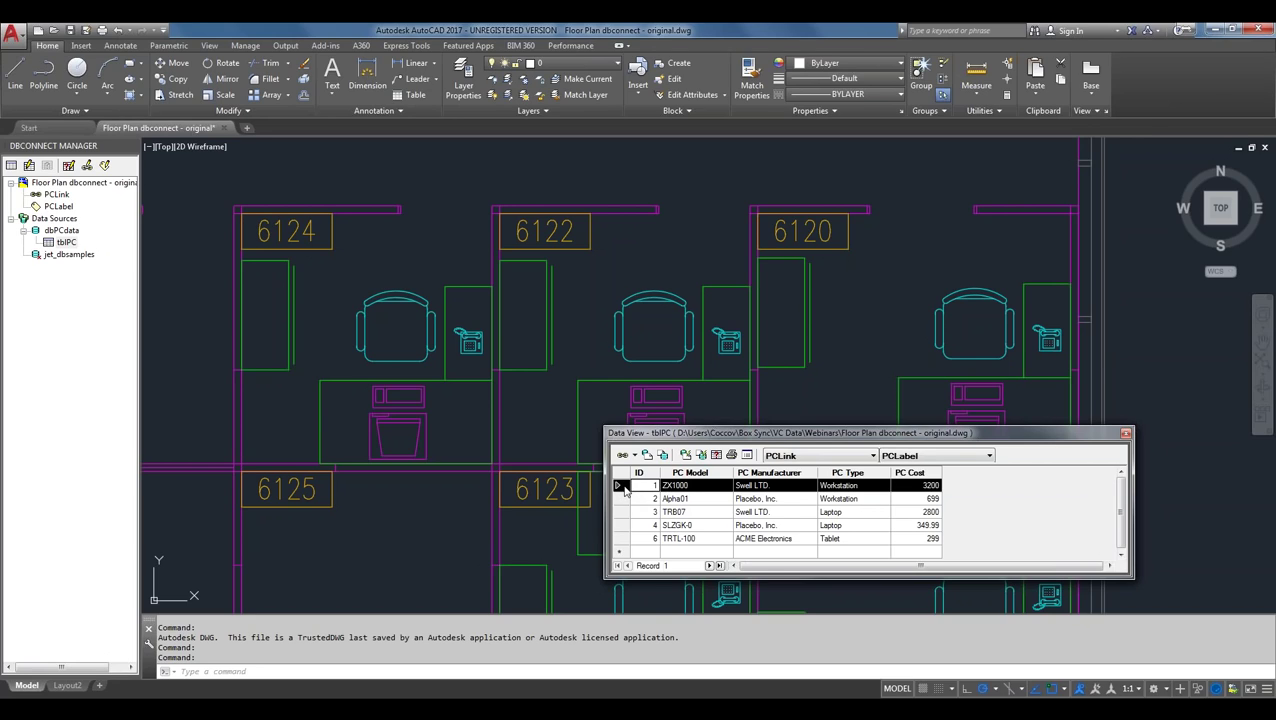
# - Link the ZX1000 record to the computer block in cubicle 6125
pyautogui.rightClick(624, 487)
pyautogui.moveTo(687, 524)
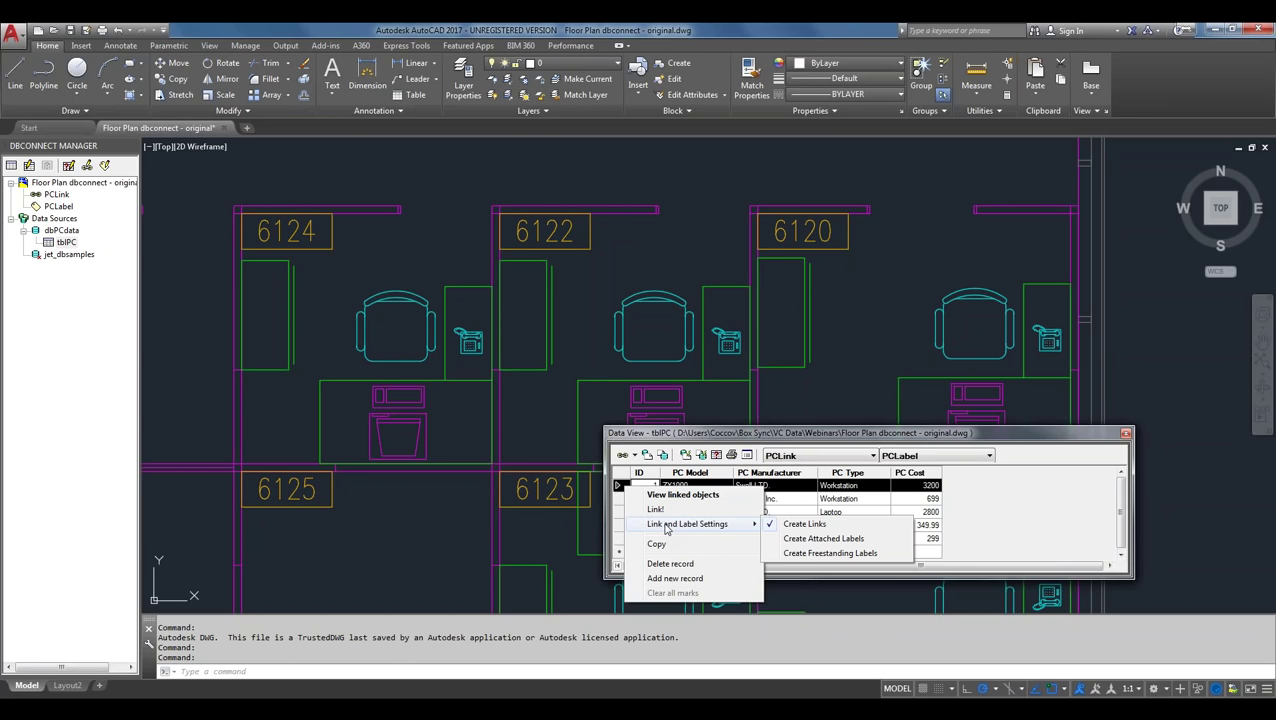
pyautogui.click(805, 525)
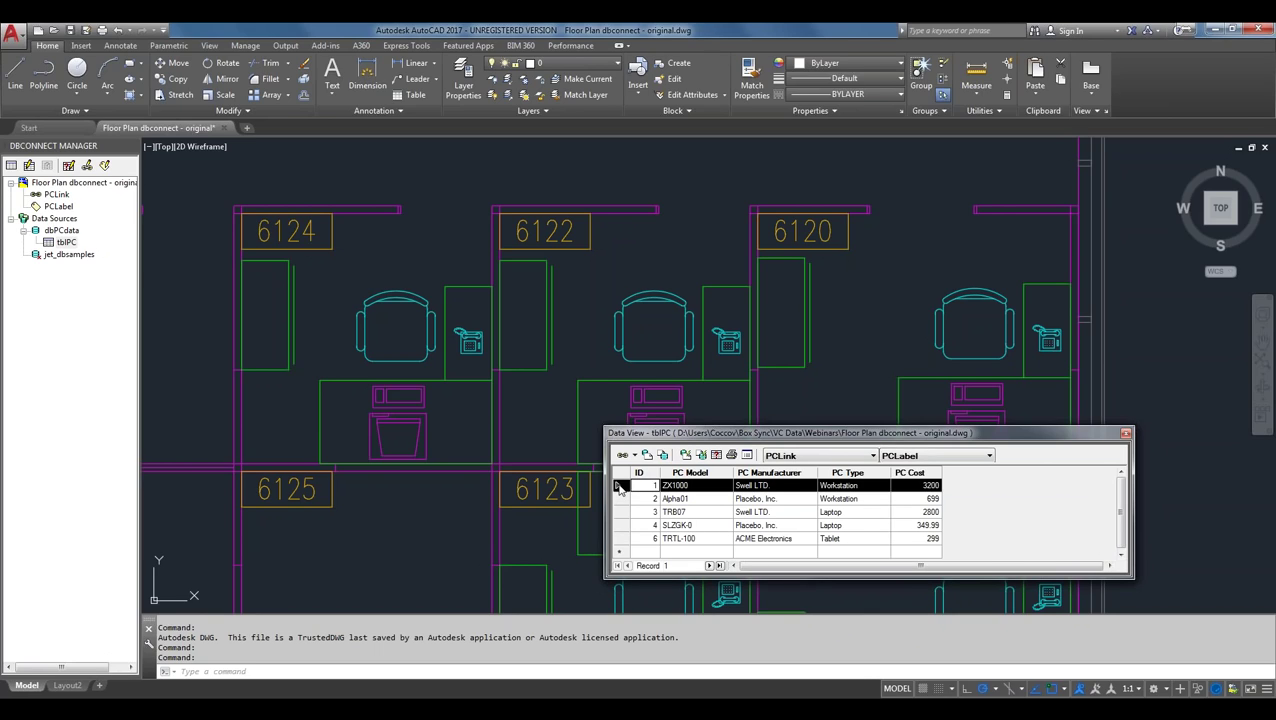
pyautogui.rightClick(619, 487)
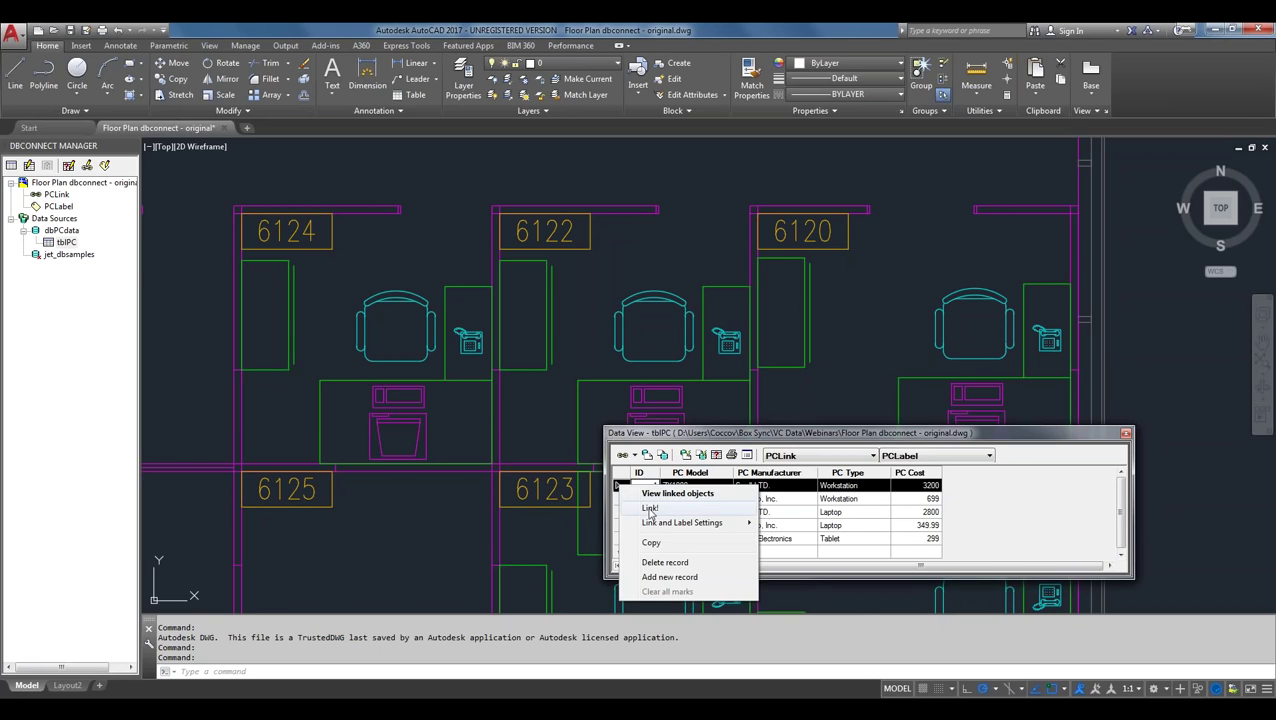
pyautogui.click(650, 509)
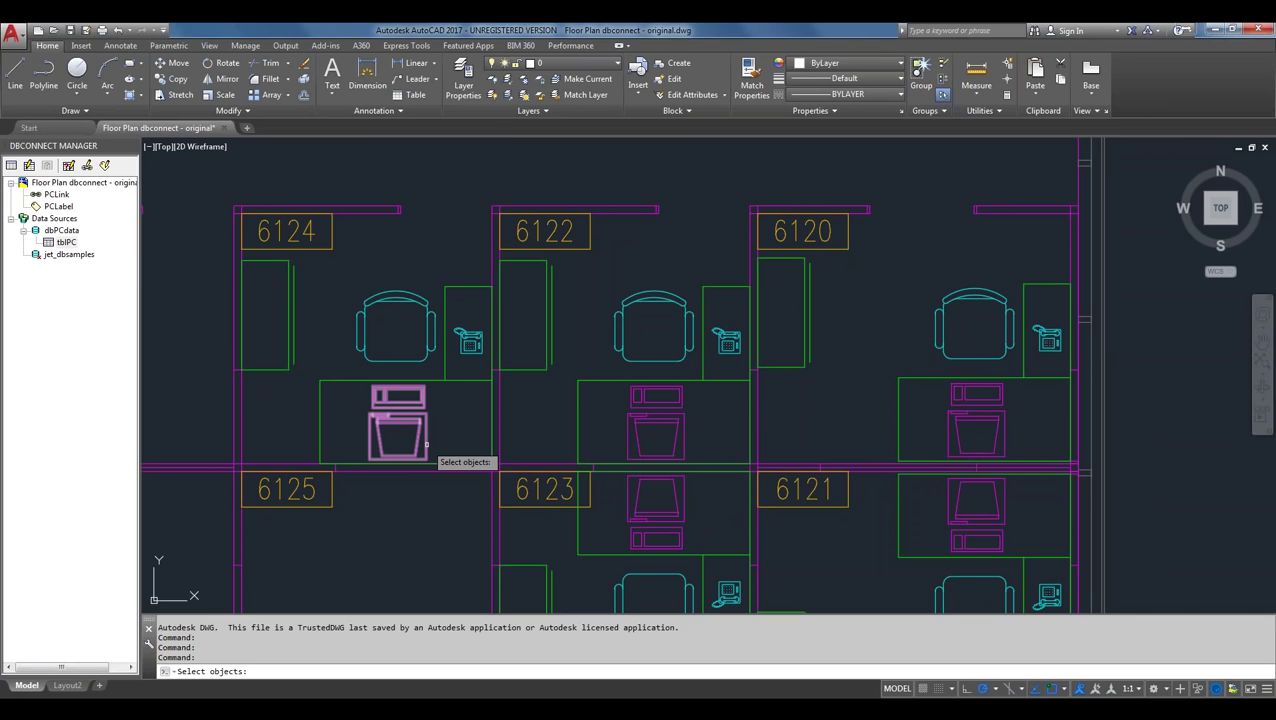
pyautogui.click(426, 444)
pyautogui.press('Return')
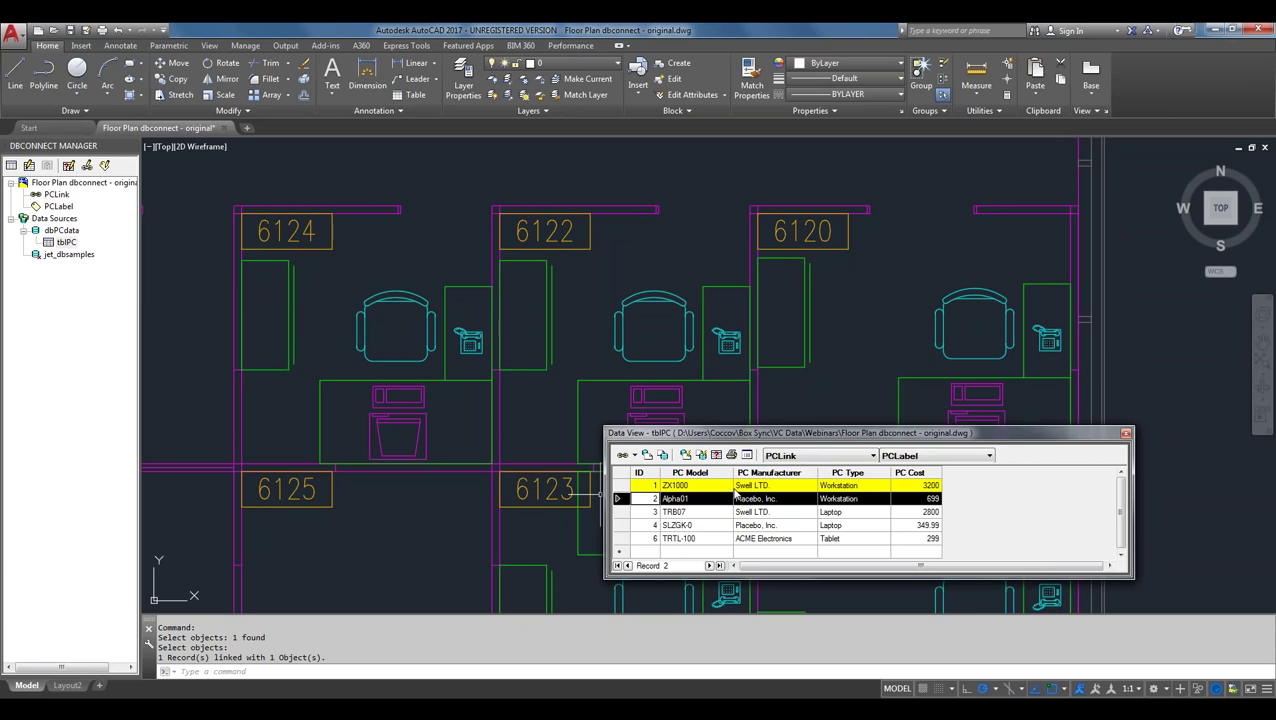
pyautogui.click(425, 446)
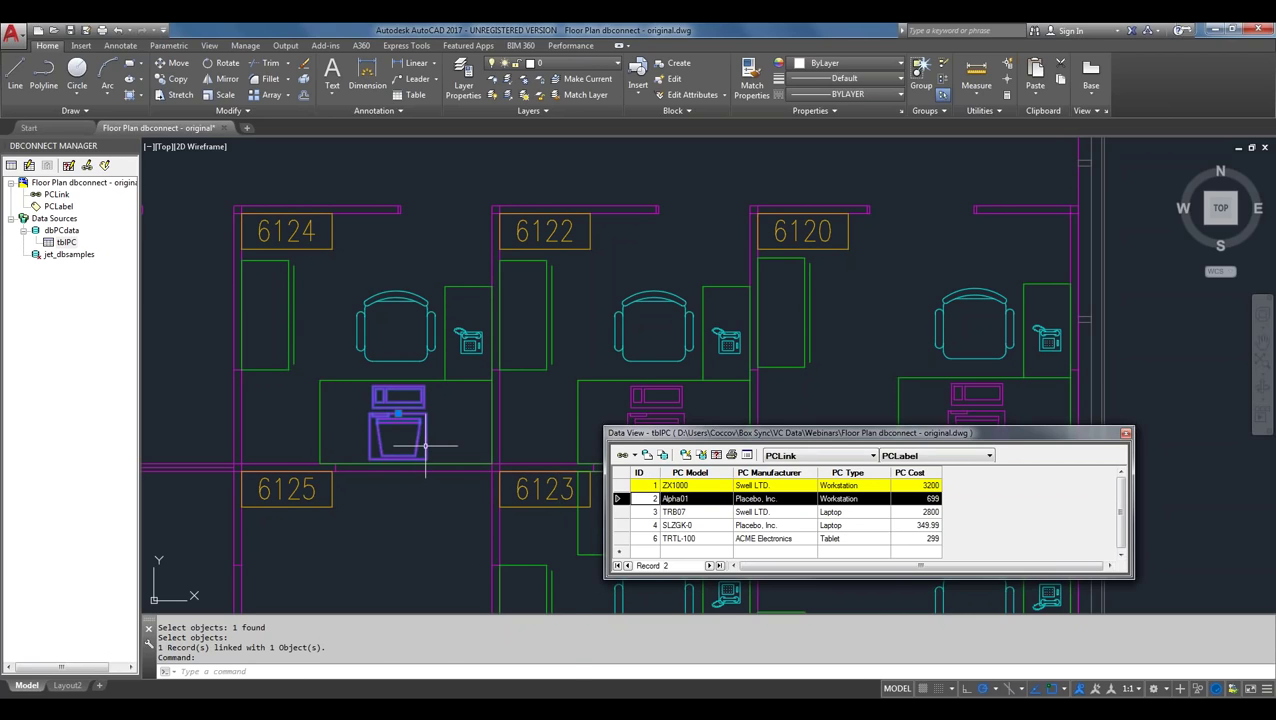
# - Label the computer block's link with the PCLabel template so it shows ZX1000
pyautogui.rightClick(425, 446)
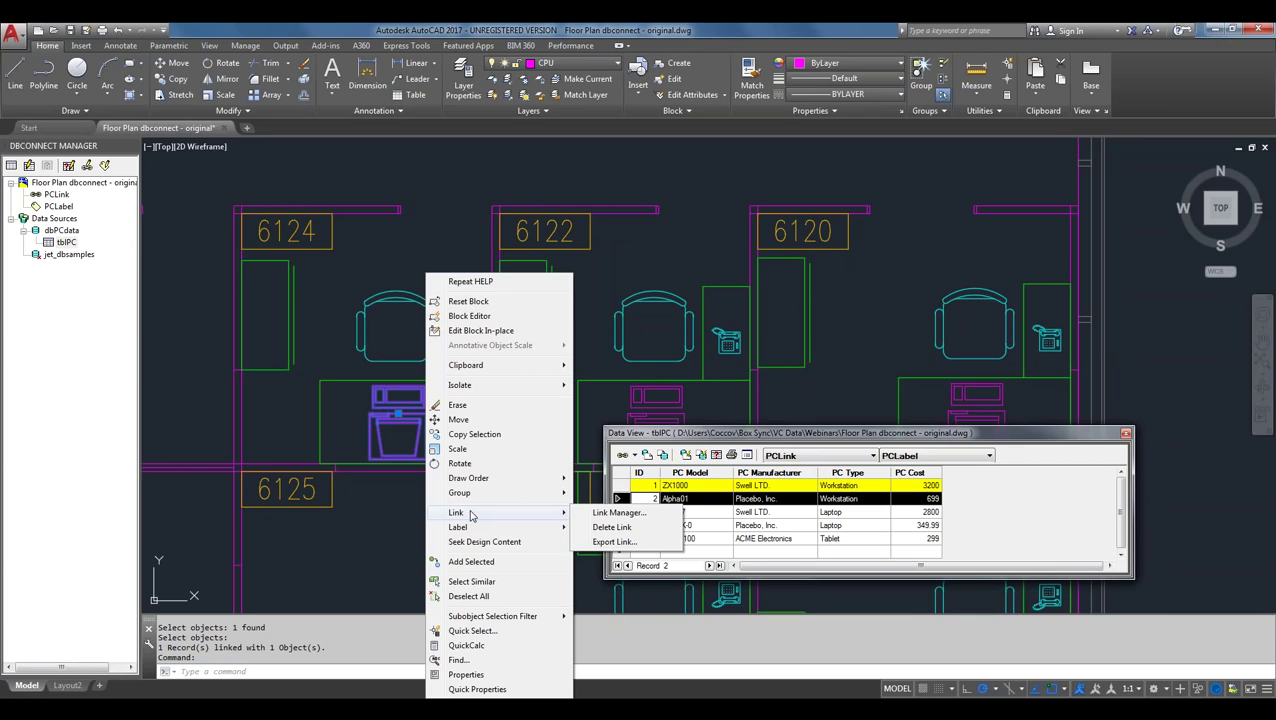
pyautogui.moveTo(500, 527)
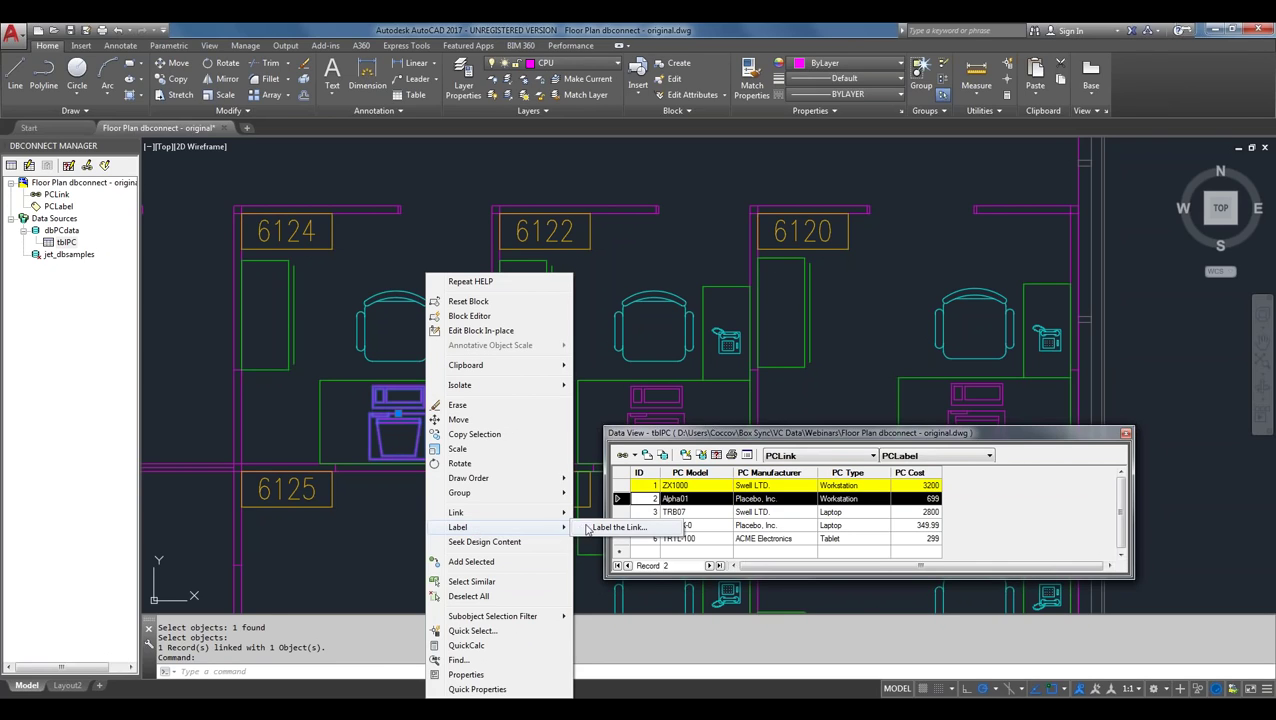
pyautogui.click(598, 528)
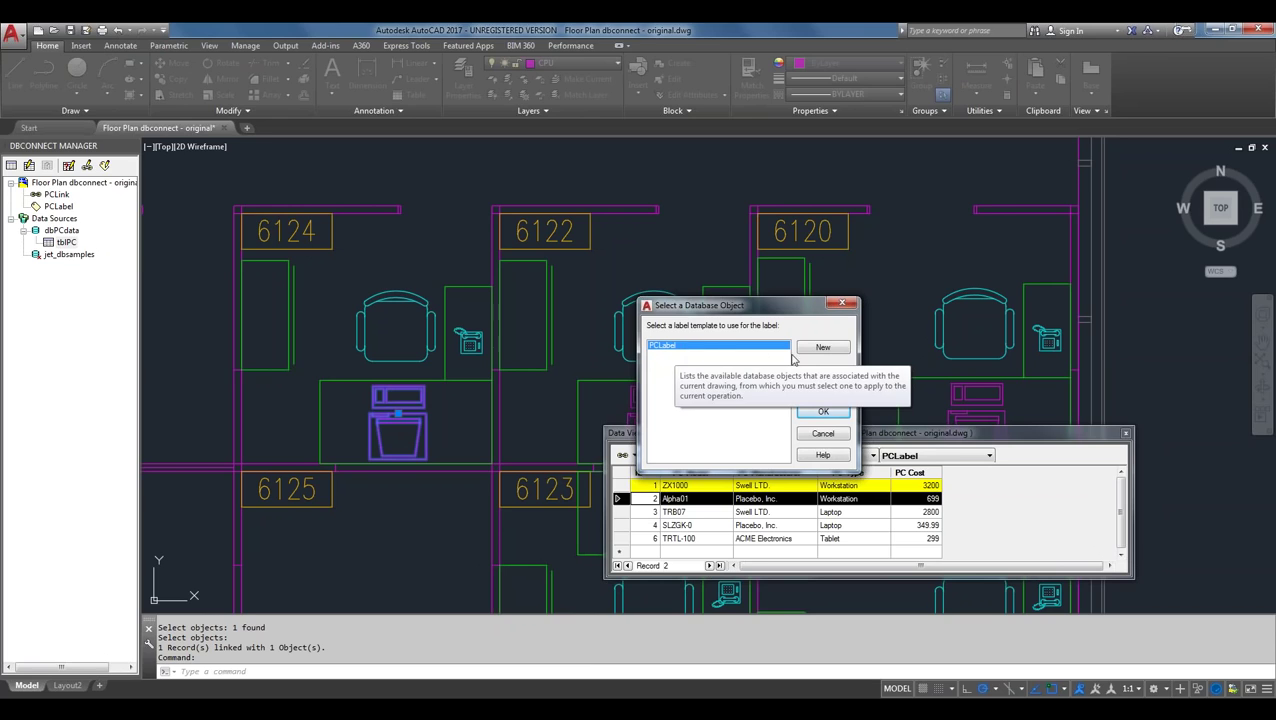
pyautogui.click(823, 413)
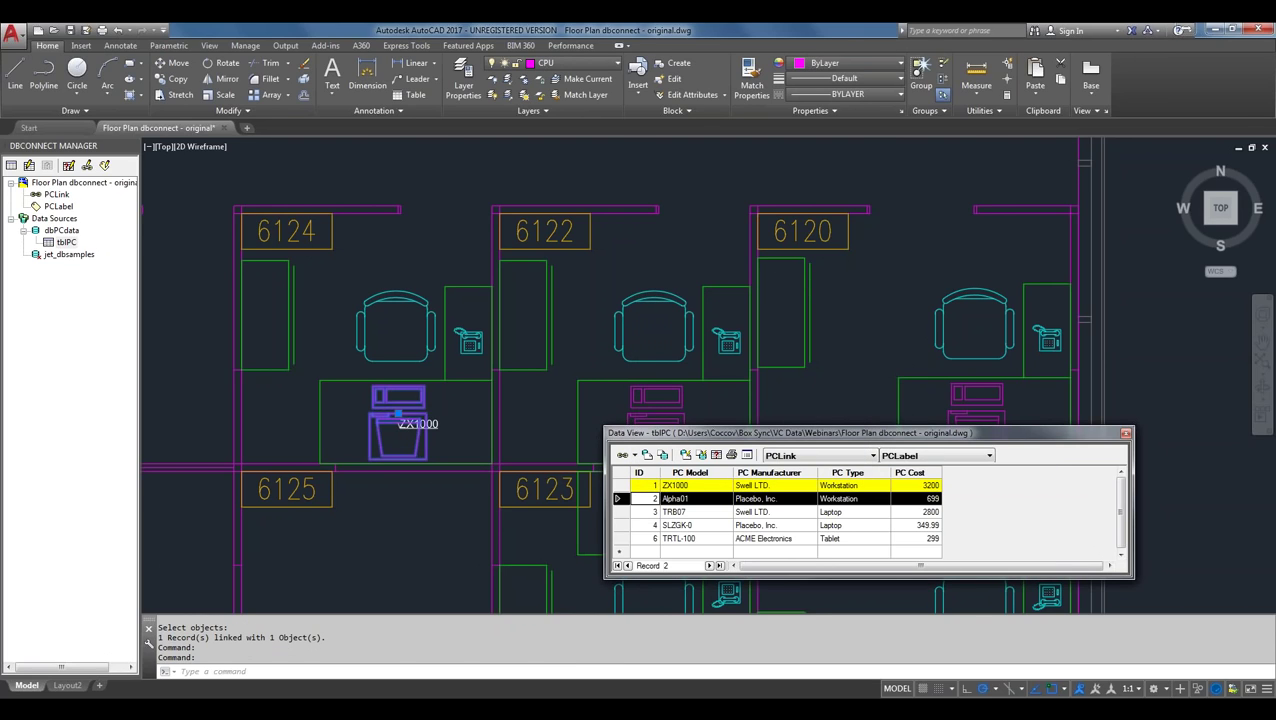
pyautogui.scroll(4, 407, 411)
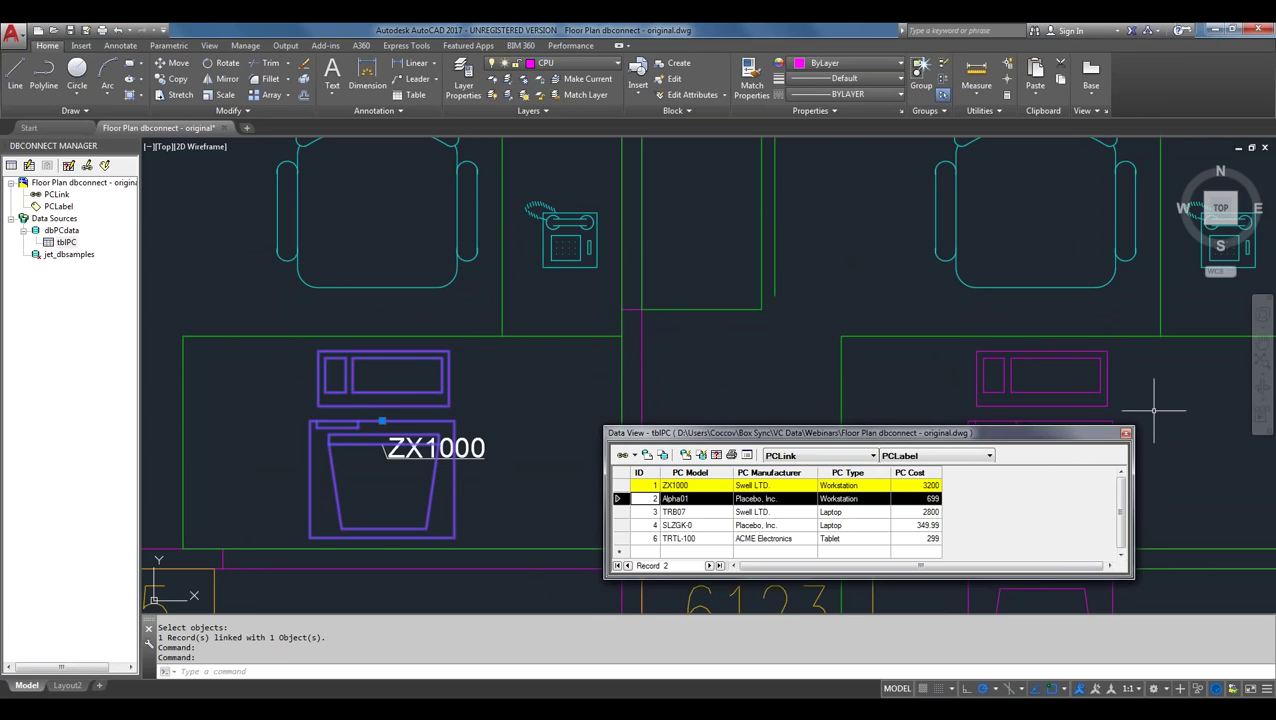
# - Close Data View and move the ZX1000 label right of the computer, lowering its leader bend
pyautogui.click(1125, 433)
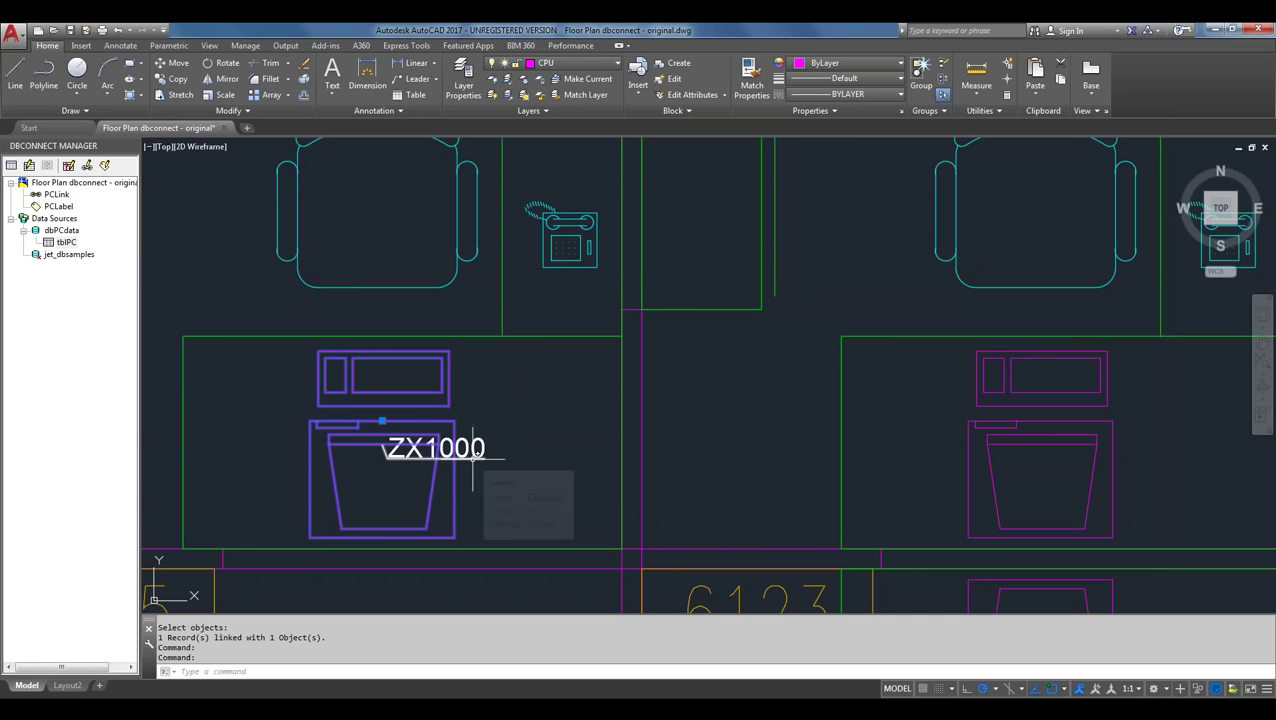
pyautogui.click(473, 449)
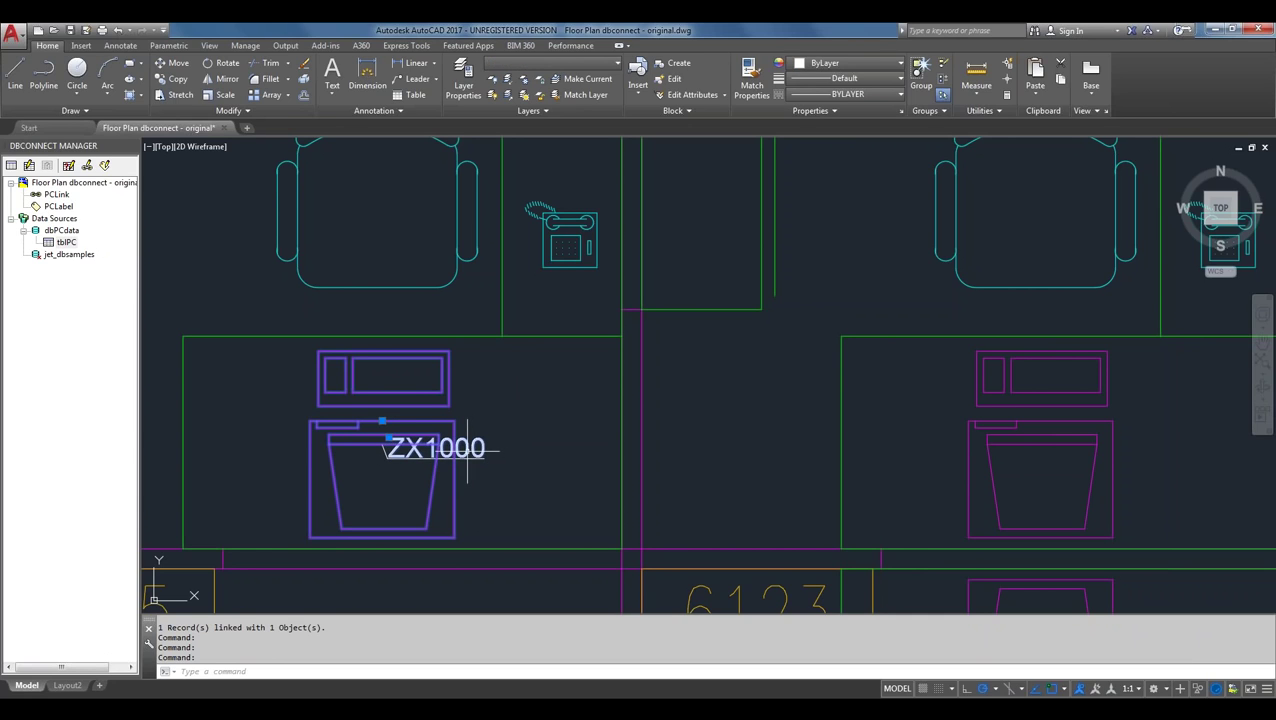
pyautogui.click(388, 440)
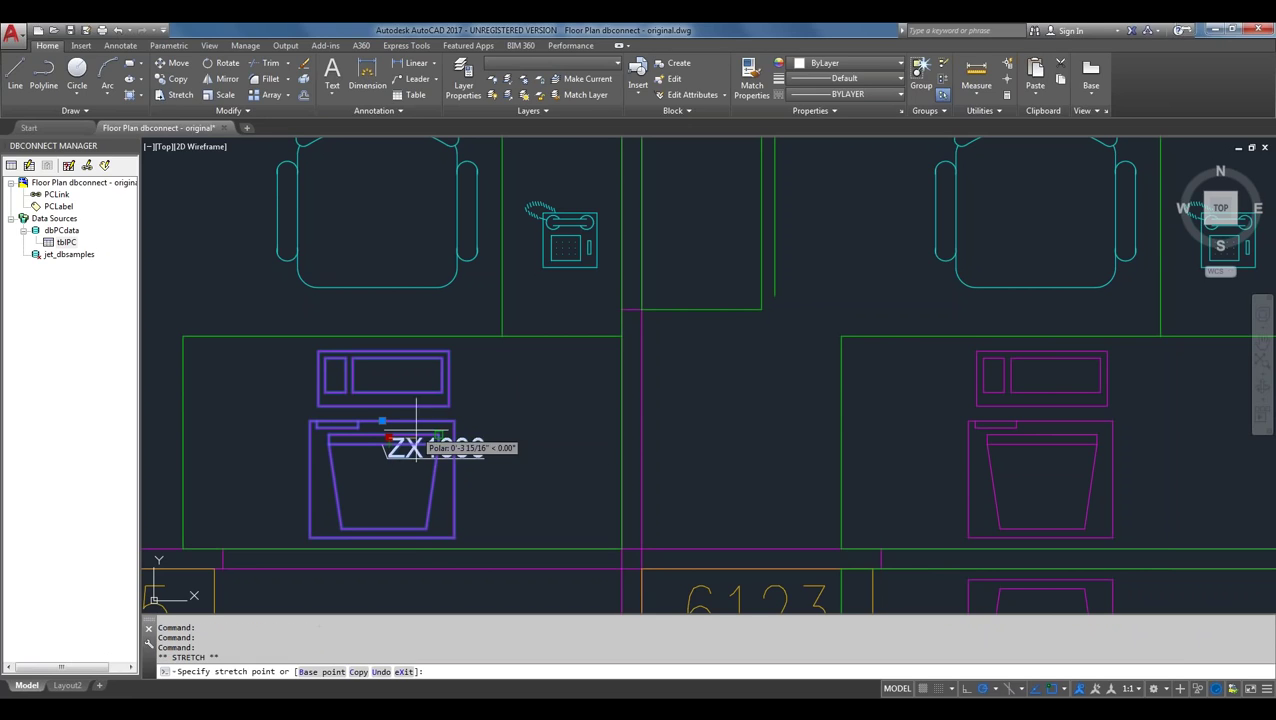
pyautogui.click(468, 421)
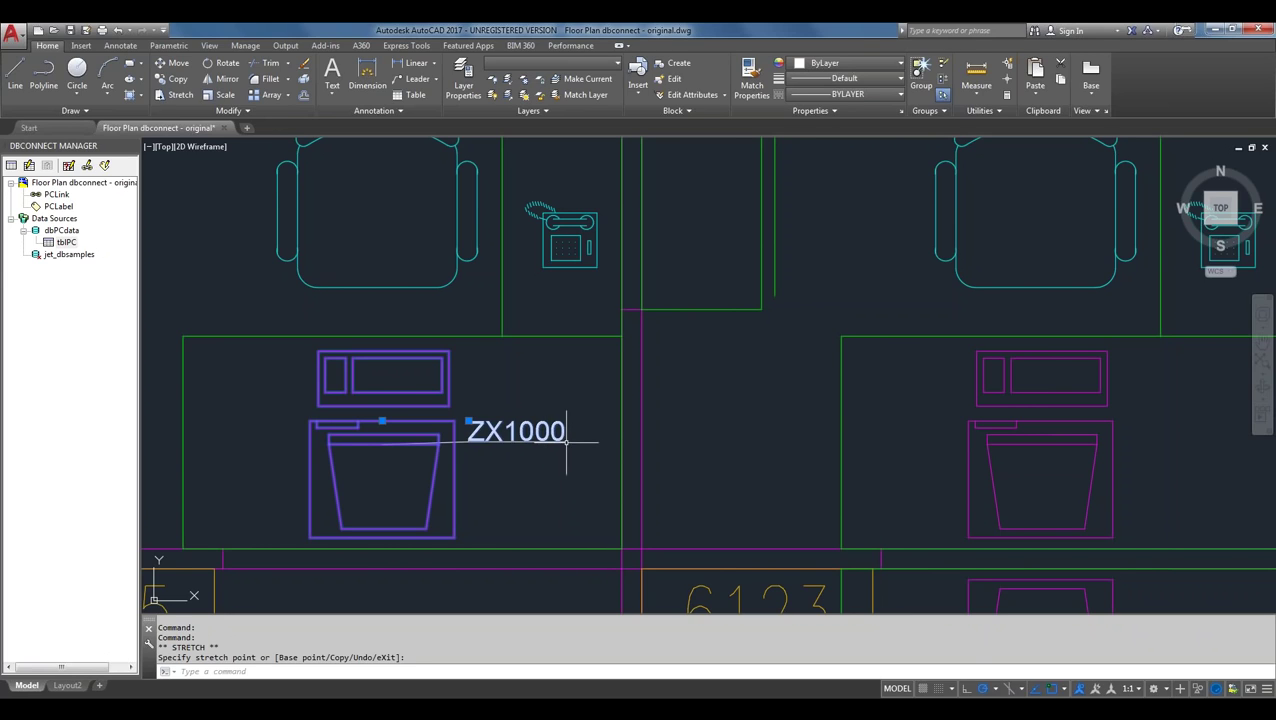
pyautogui.click(550, 447)
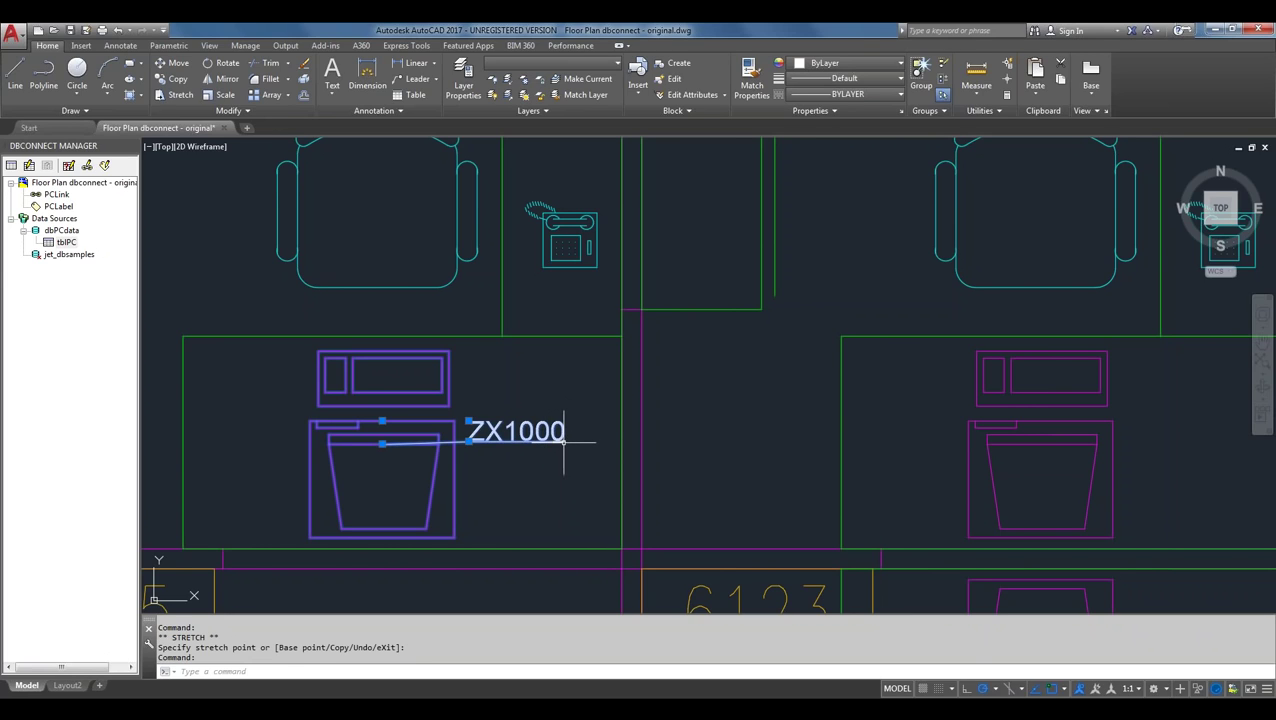
pyautogui.click(468, 441)
pyautogui.click(468, 467)
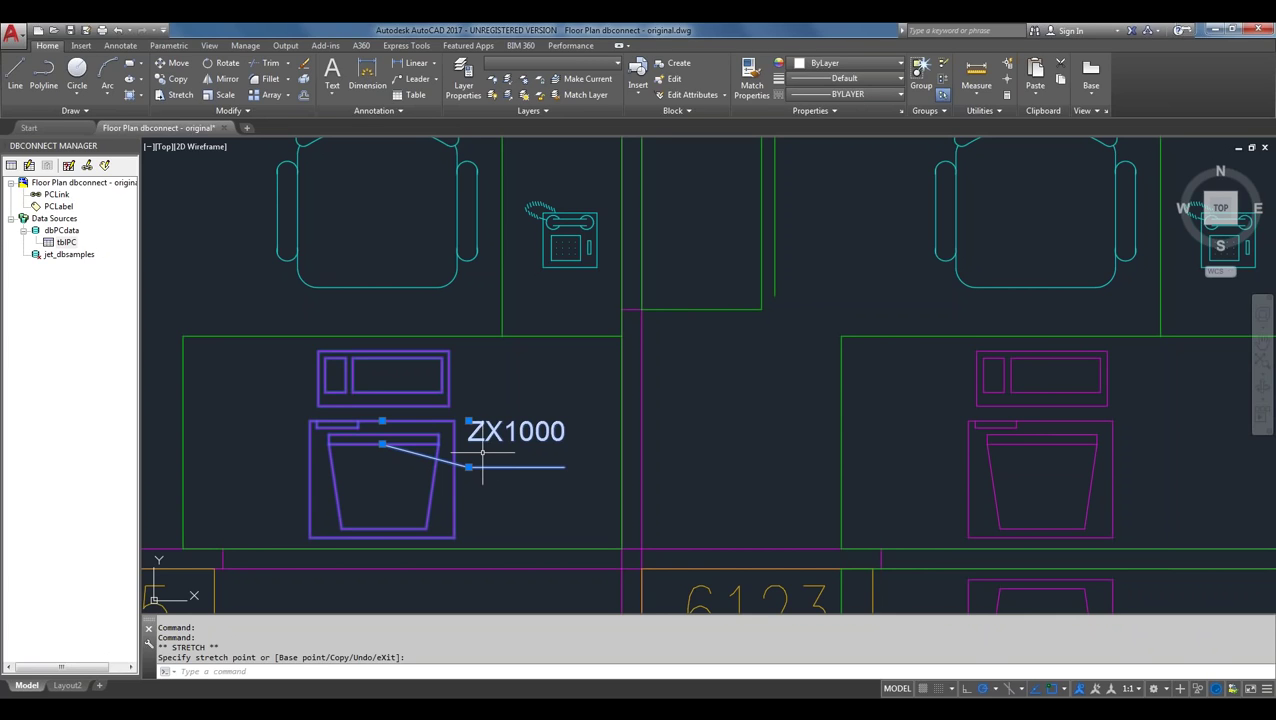
# - Cancel the stretch and delete the left-desk computer's database link, removing its ZX1000 label
pyautogui.press('Escape')
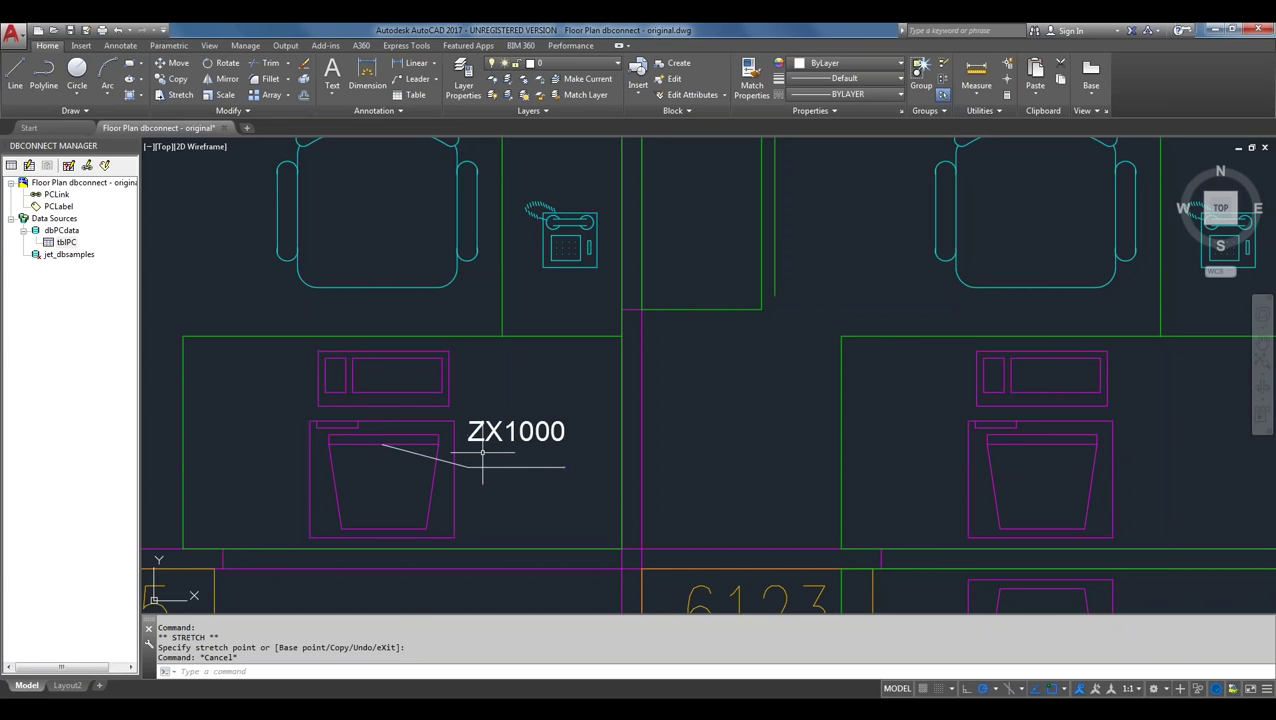
pyautogui.click(453, 503)
pyautogui.rightClick(453, 503)
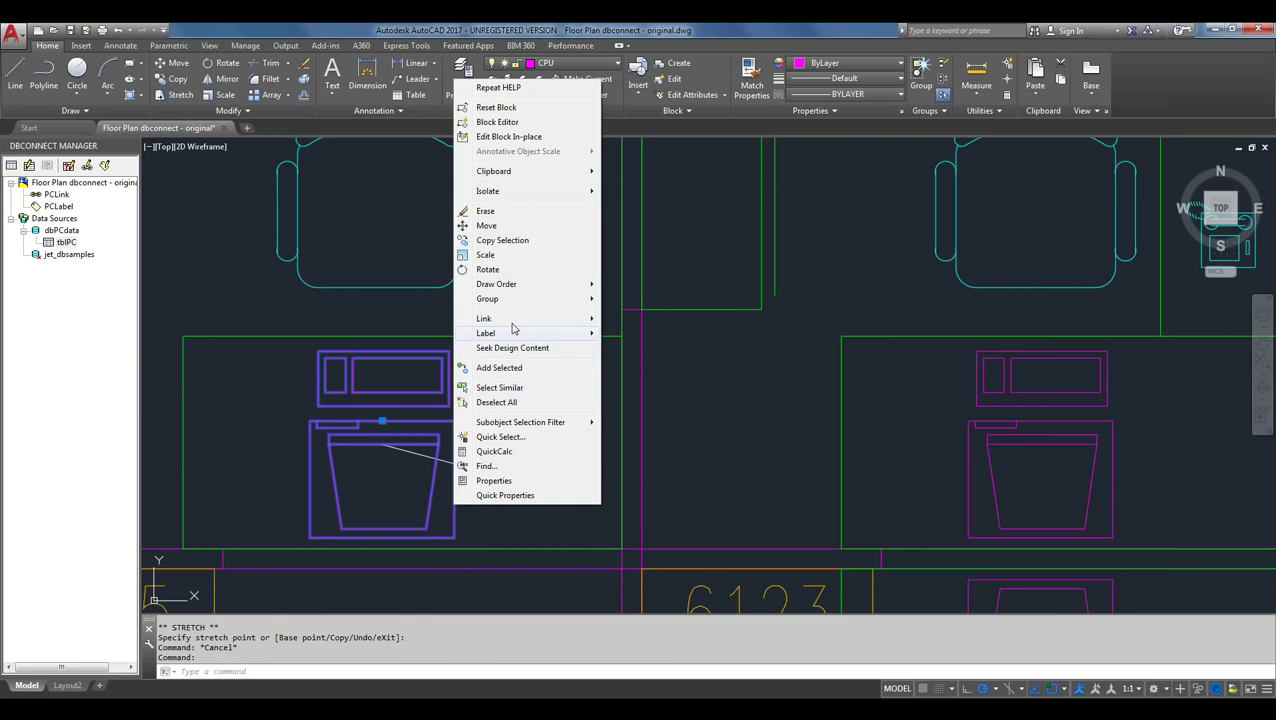
pyautogui.moveTo(484, 318)
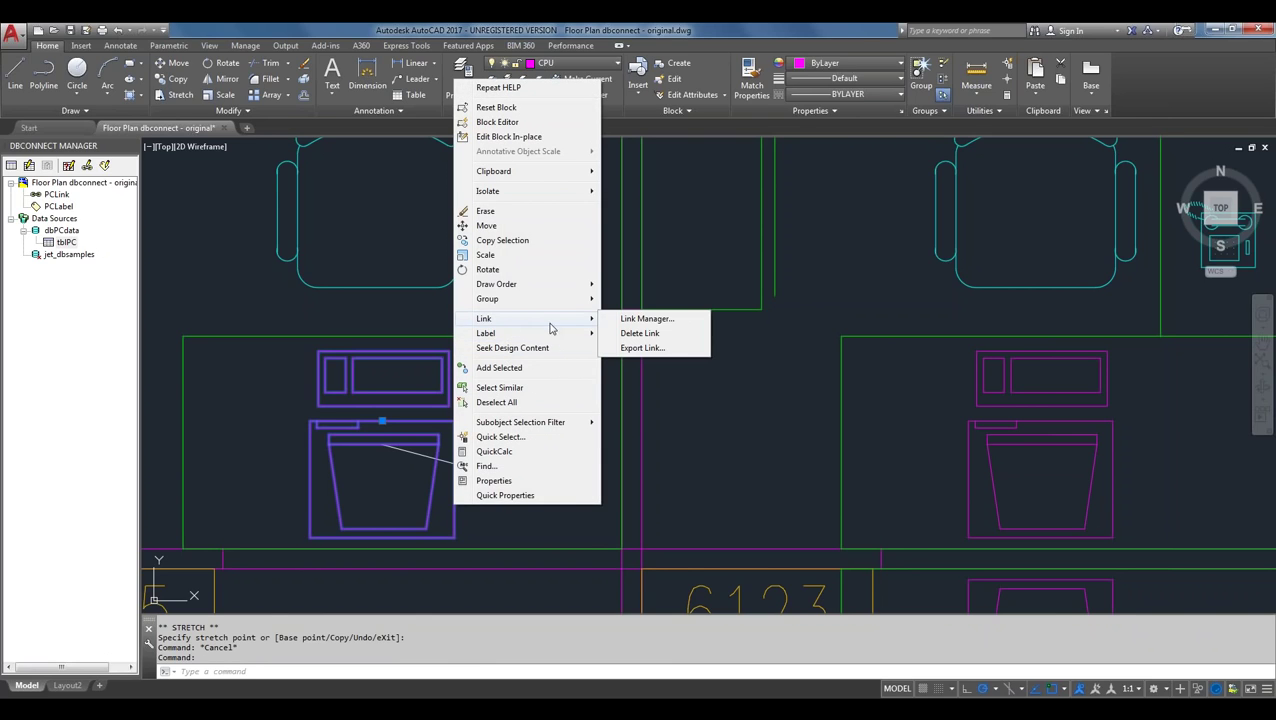
pyautogui.click(636, 340)
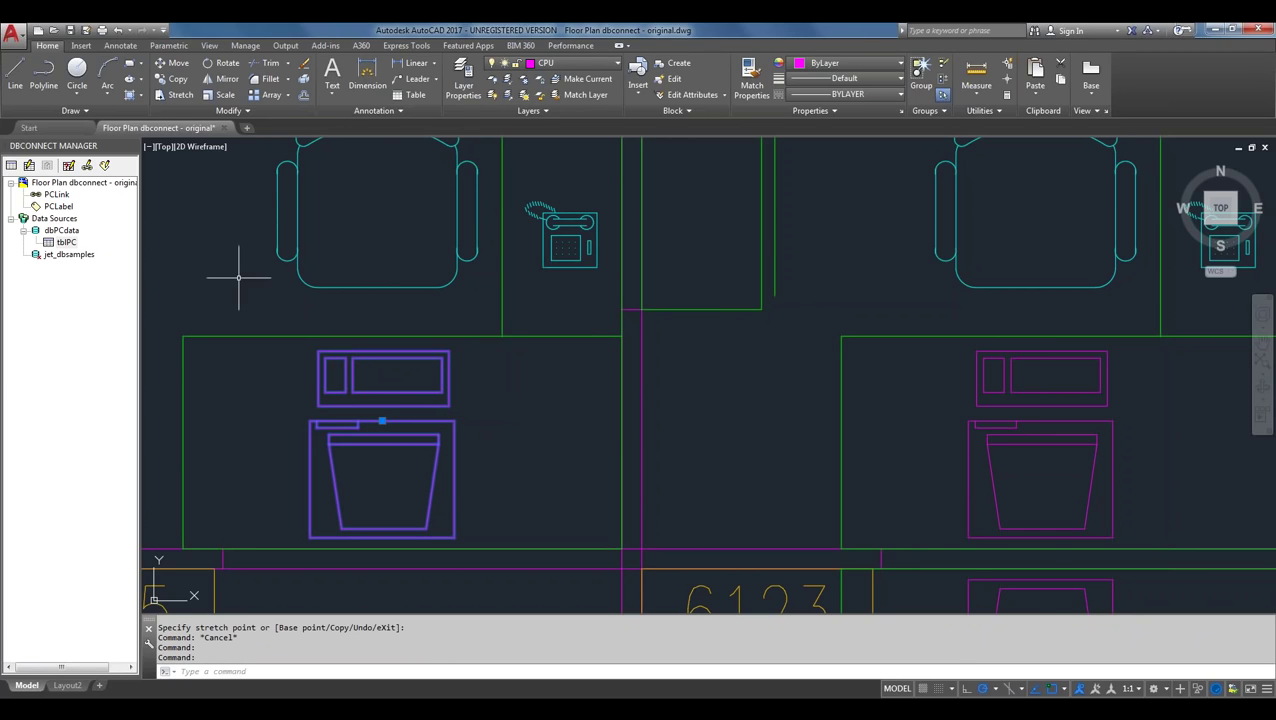
# - In the tblPC Data View, enable attached labels and link the Alpha01 record to the desk computer
pyautogui.doubleClick(66, 242)
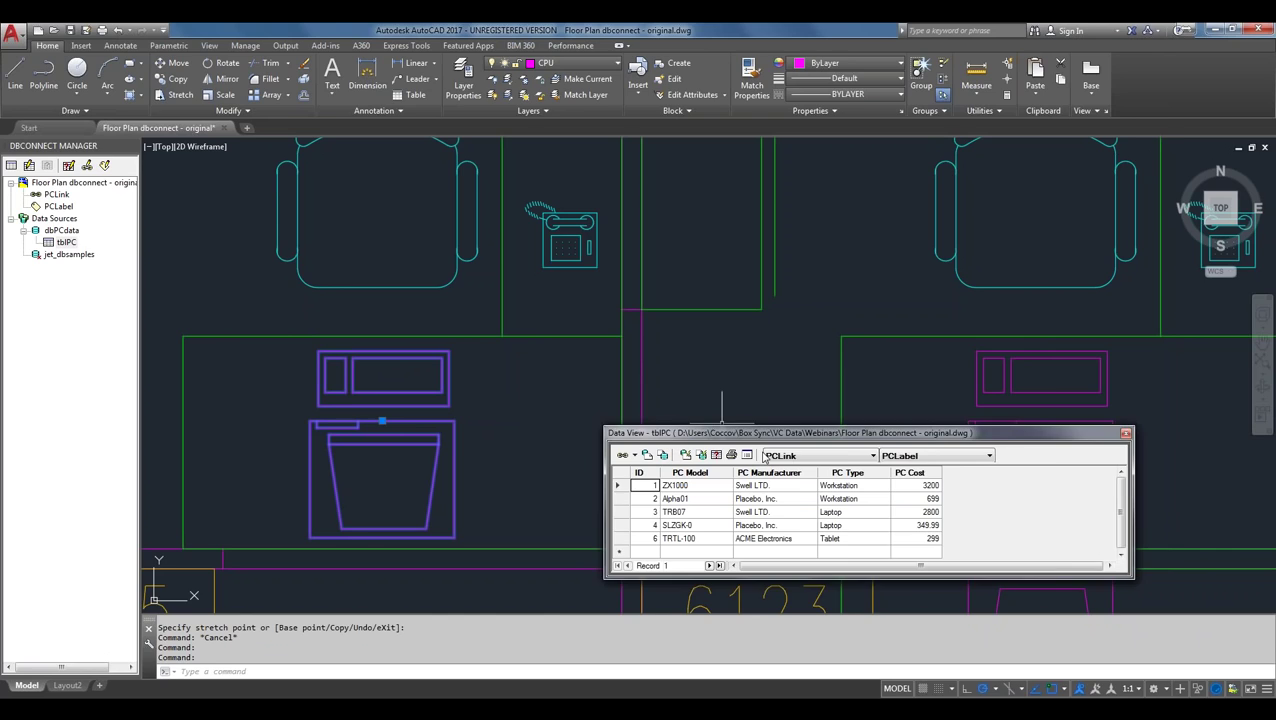
pyautogui.click(614, 514)
pyautogui.rightClick(614, 517)
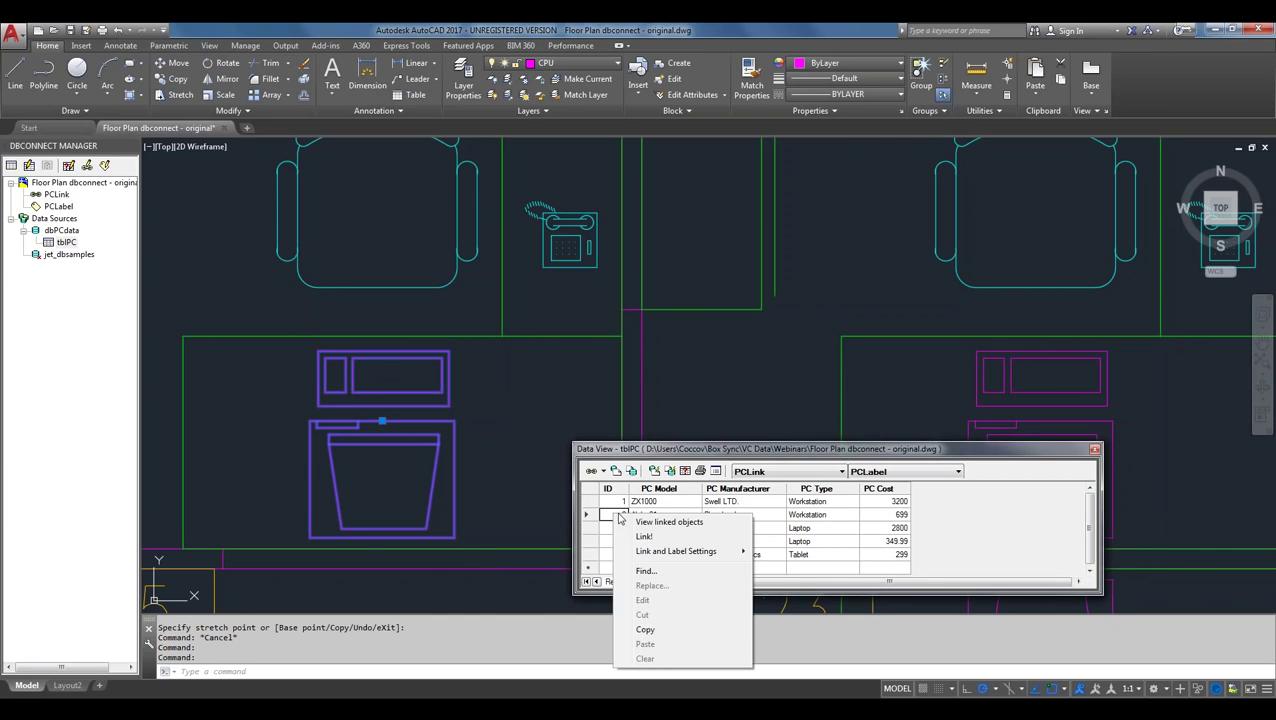
pyautogui.moveTo(676, 551)
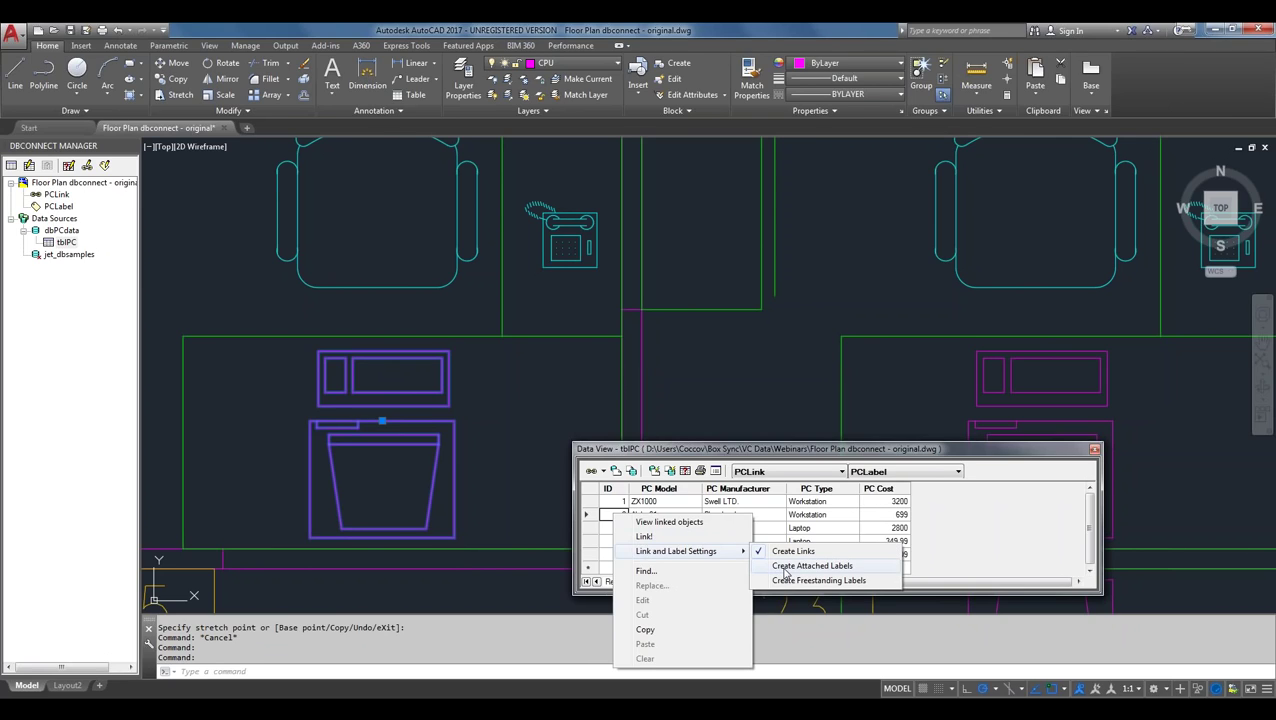
pyautogui.click(785, 570)
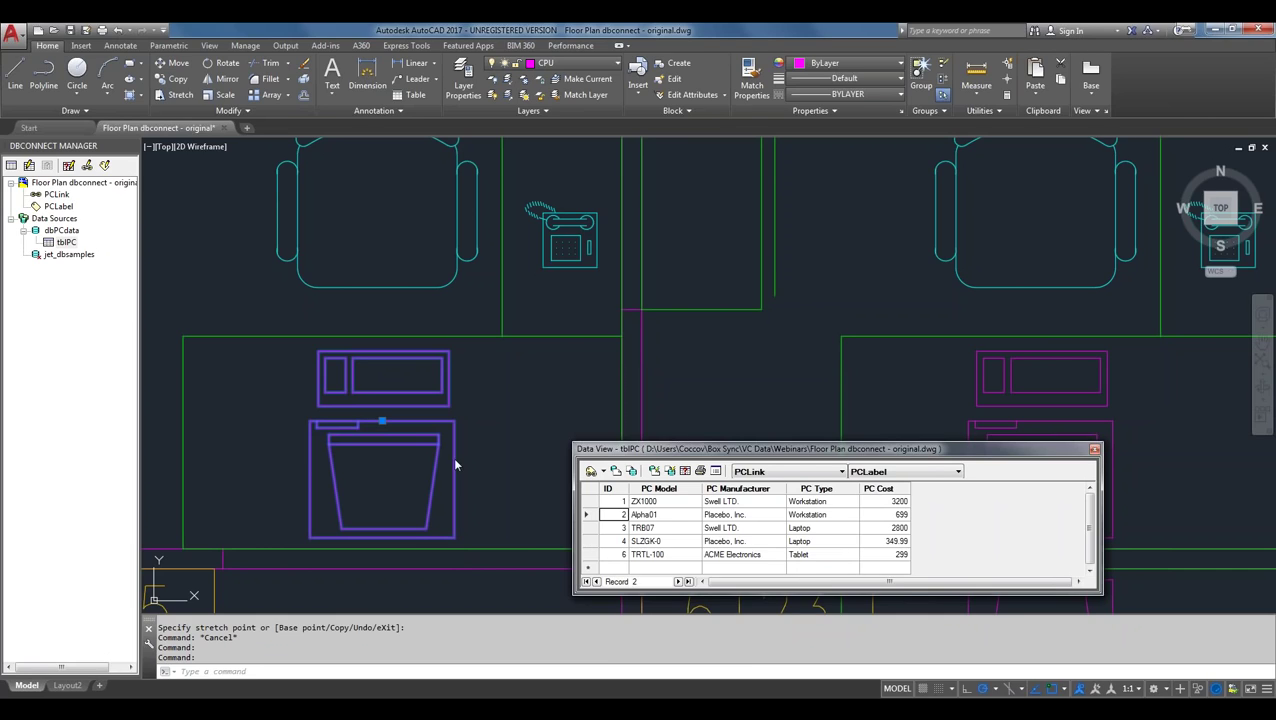
pyautogui.rightClick(624, 516)
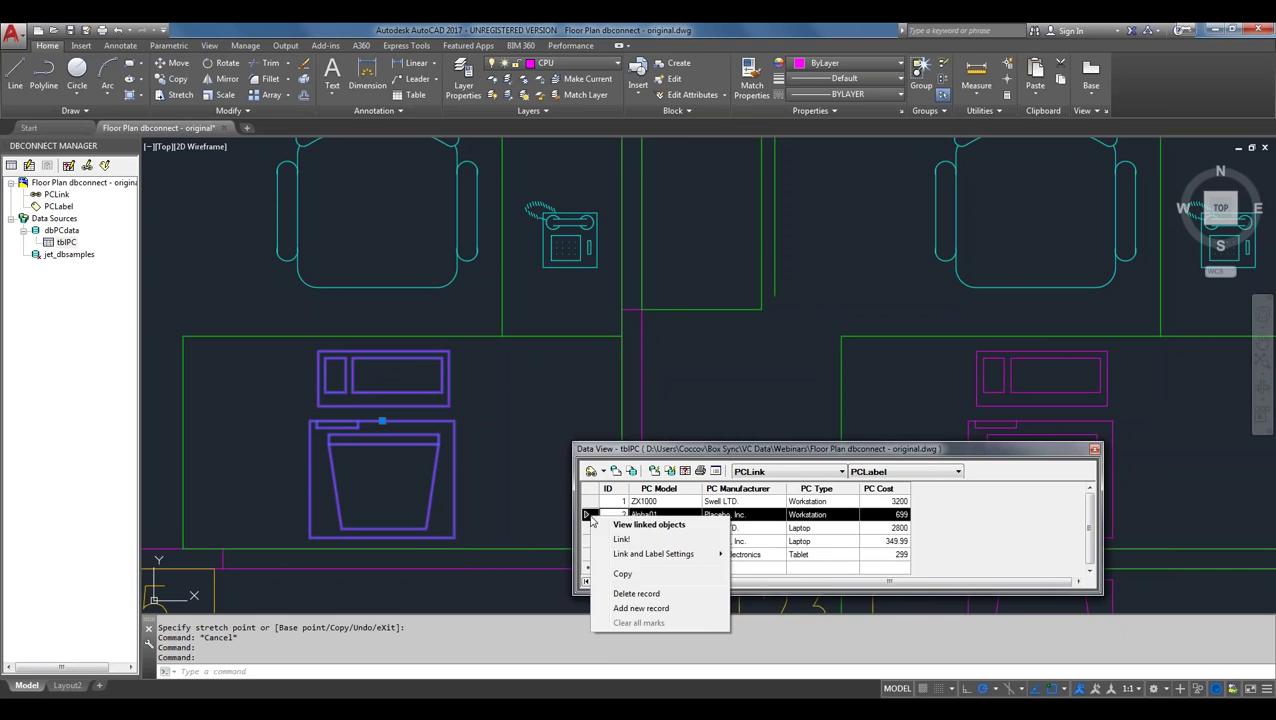
pyautogui.click(622, 540)
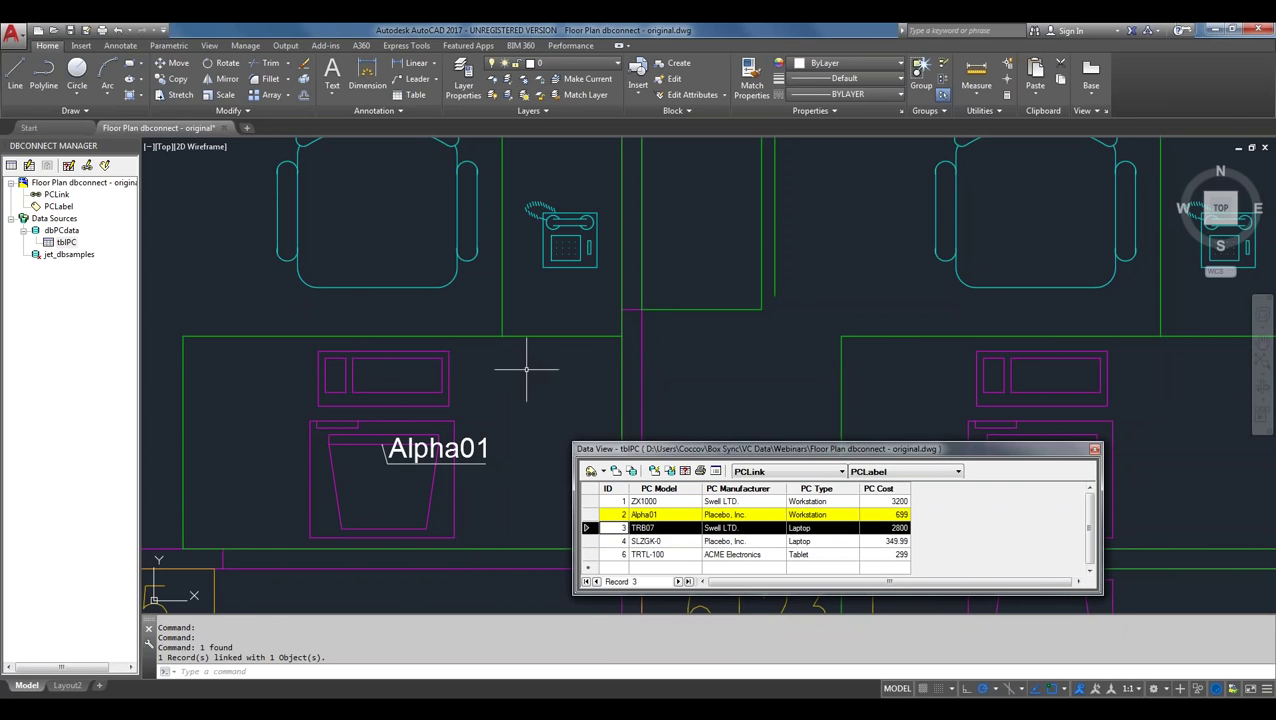
# - Copy the Alpha01-labelled computer onto the left desk above room 6125 and select the copy
pyautogui.moveTo(526, 368); pyautogui.dragTo(877, 245, button='middle')
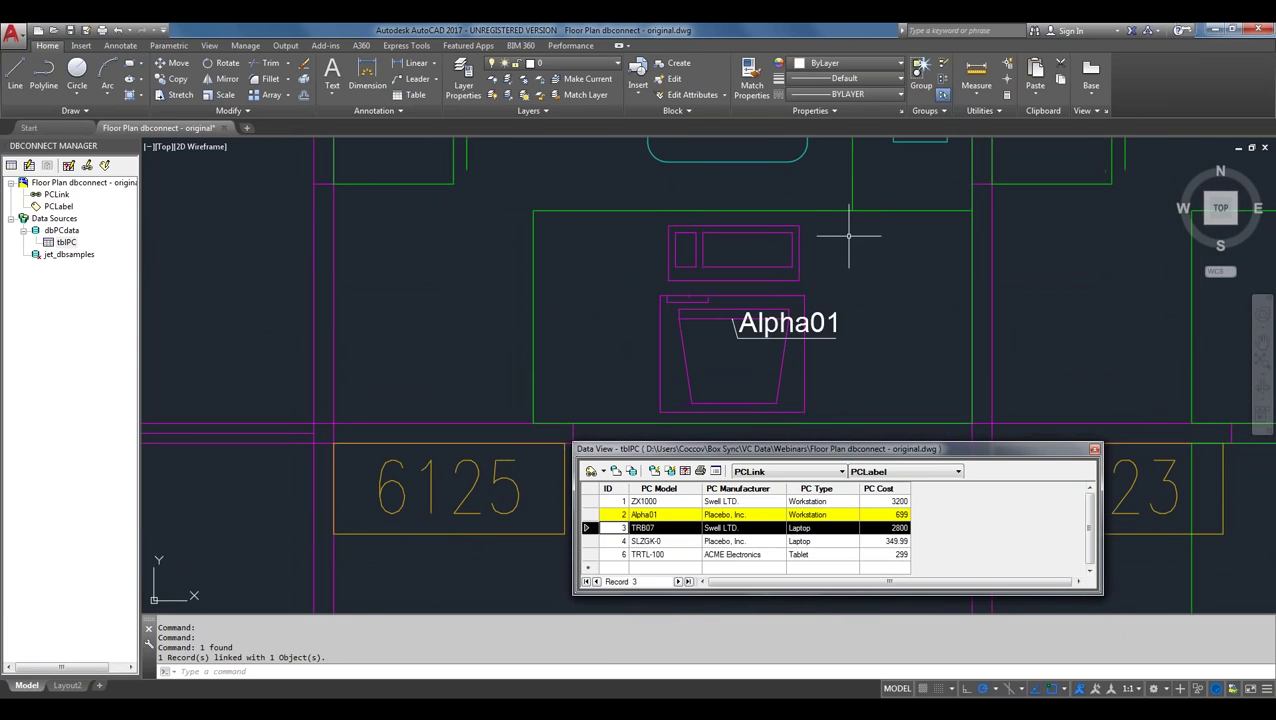
pyautogui.click(803, 300)
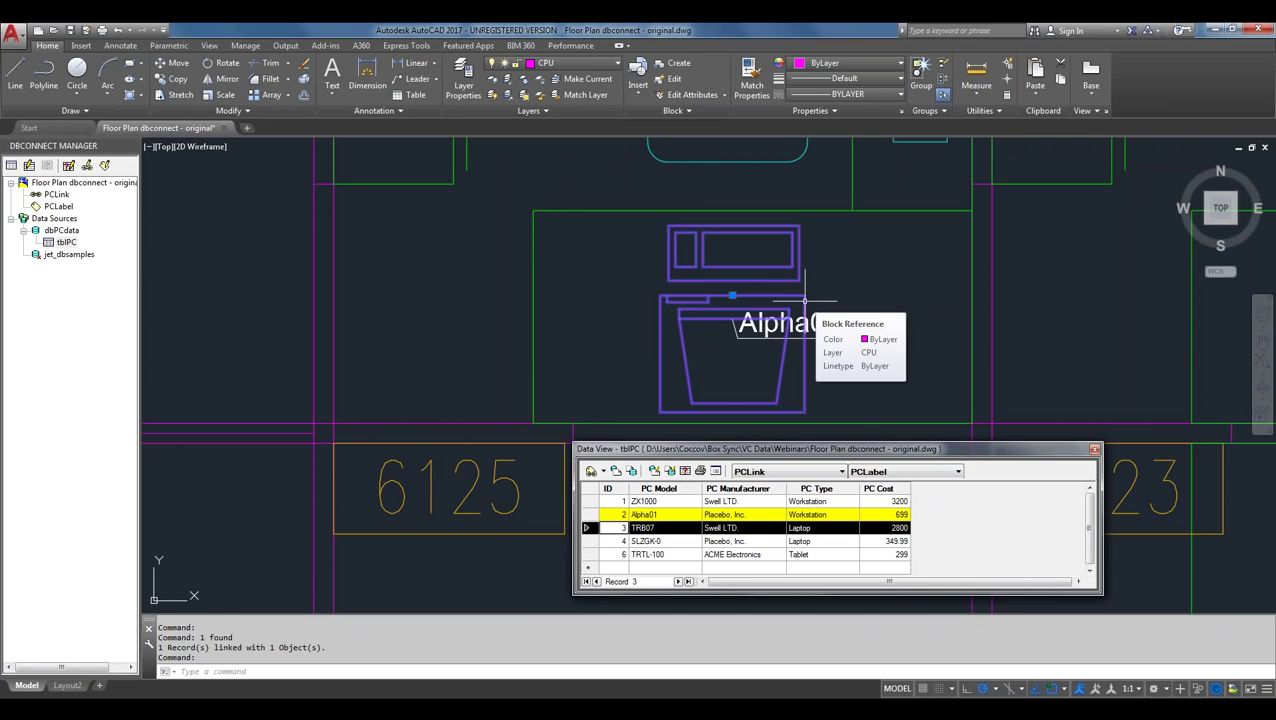
pyautogui.moveTo(803, 300); pyautogui.dragTo(501, 298)
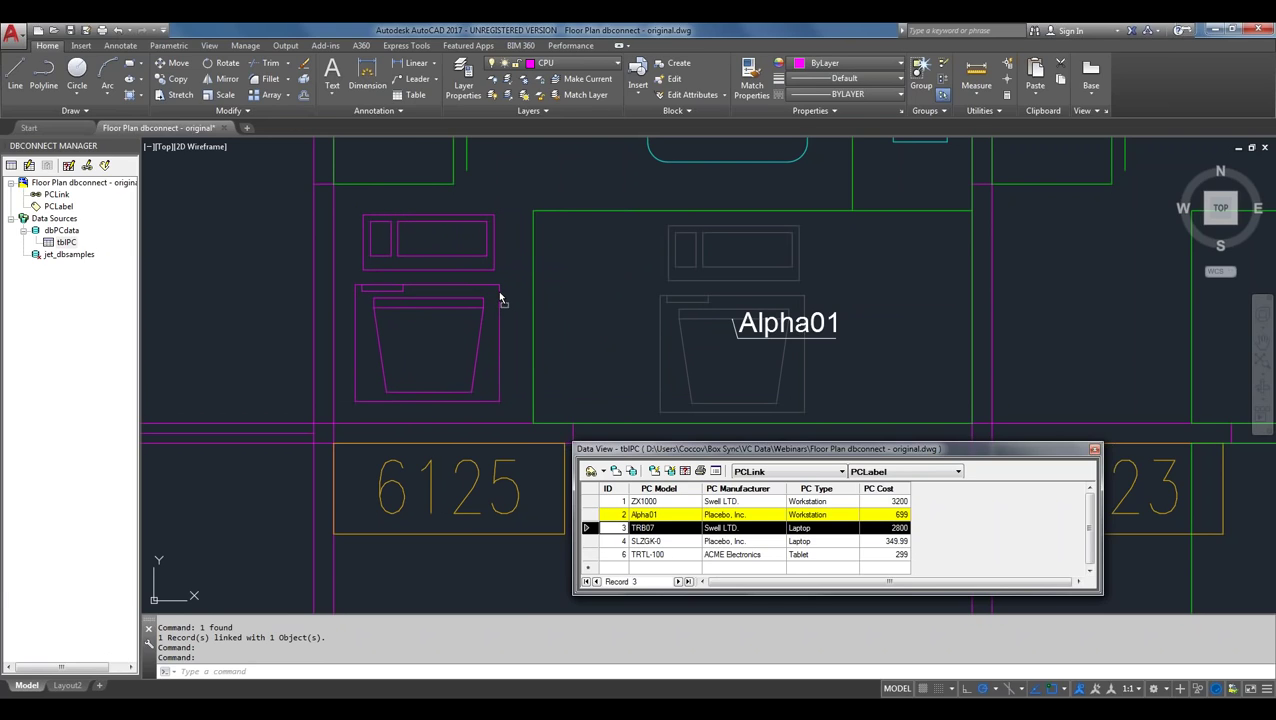
pyautogui.moveTo(500, 298); pyautogui.dragTo(500, 298, button='right')
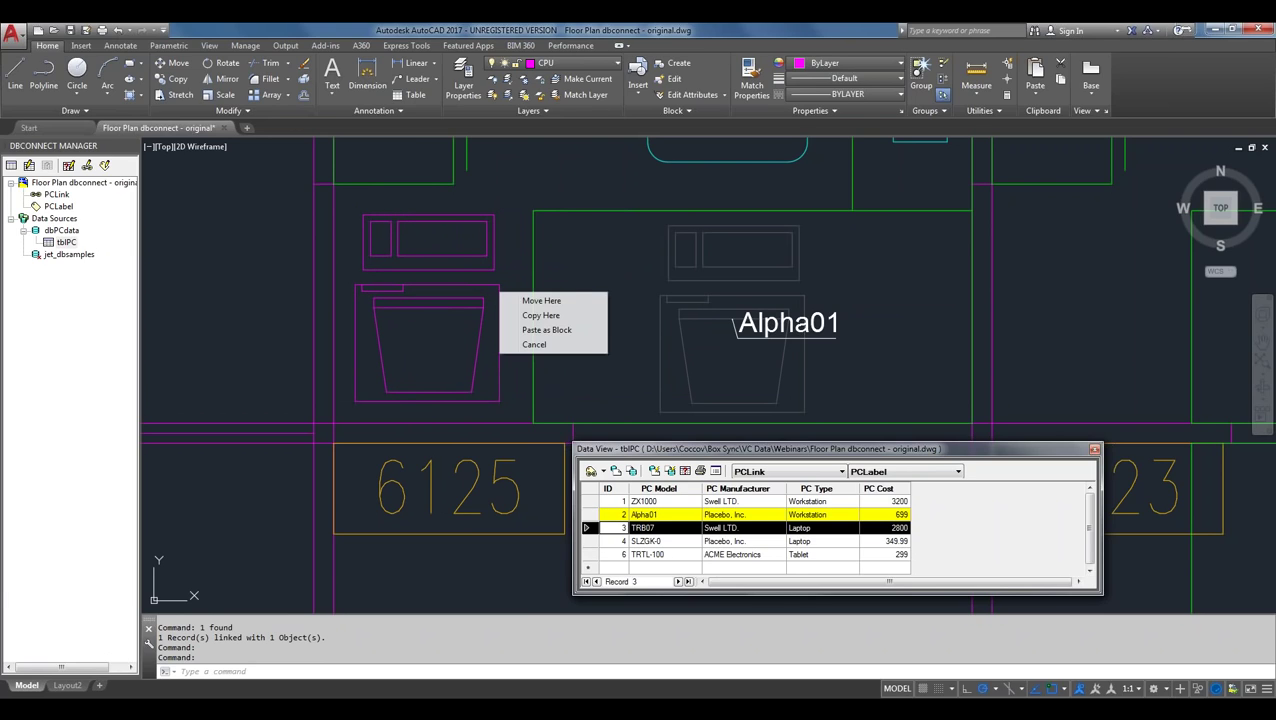
pyautogui.click(533, 313)
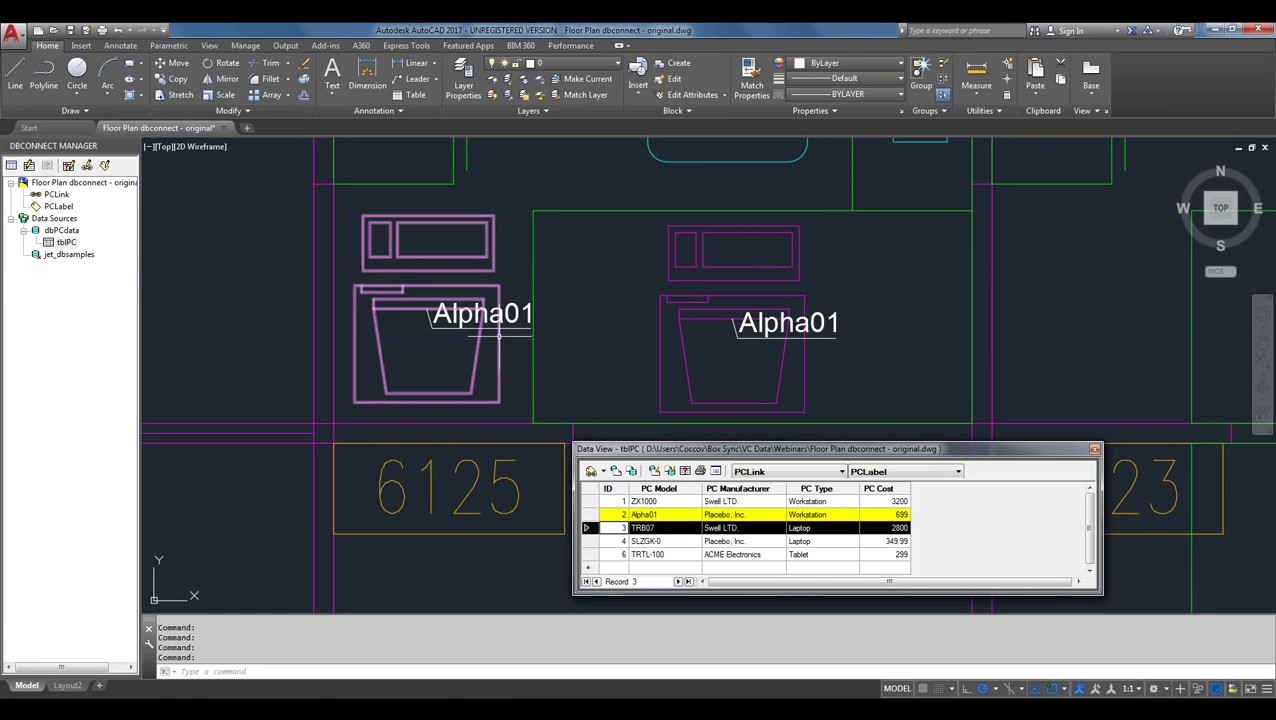
pyautogui.click(499, 336)
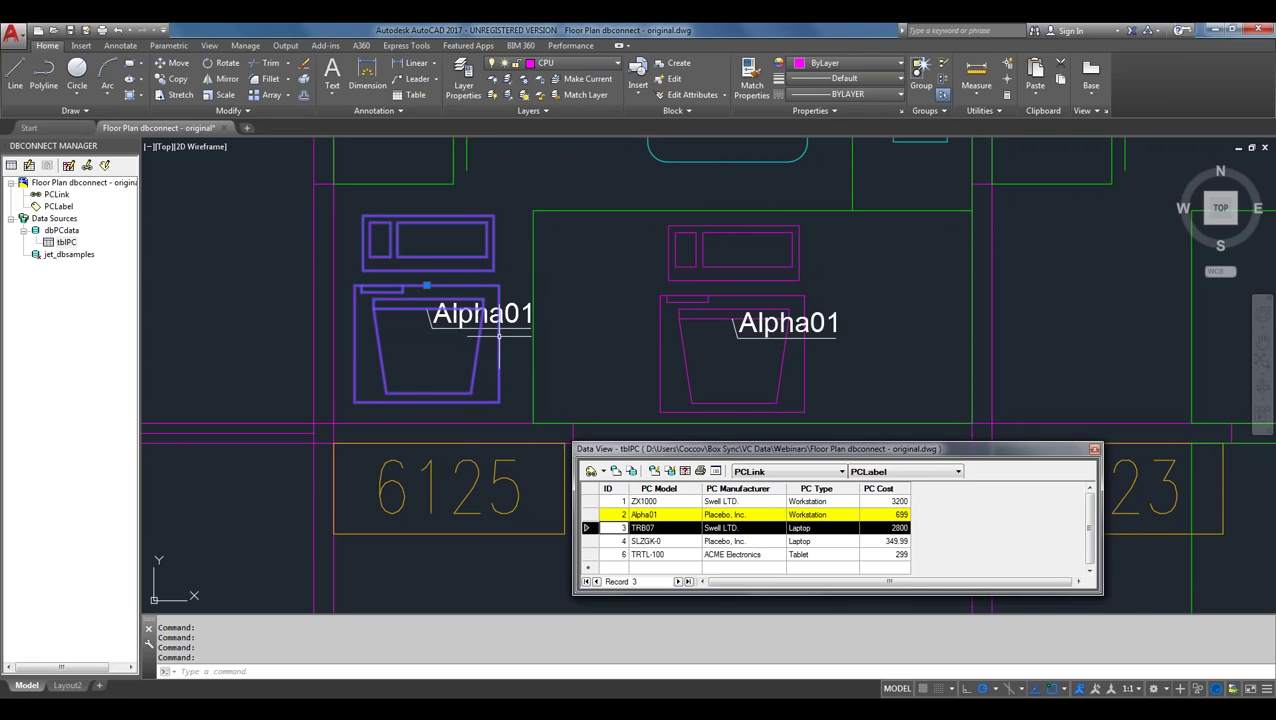
# - Close the tblPC data view and change the copied computer's PC Model link key to ZX1000
pyautogui.click(1094, 449)
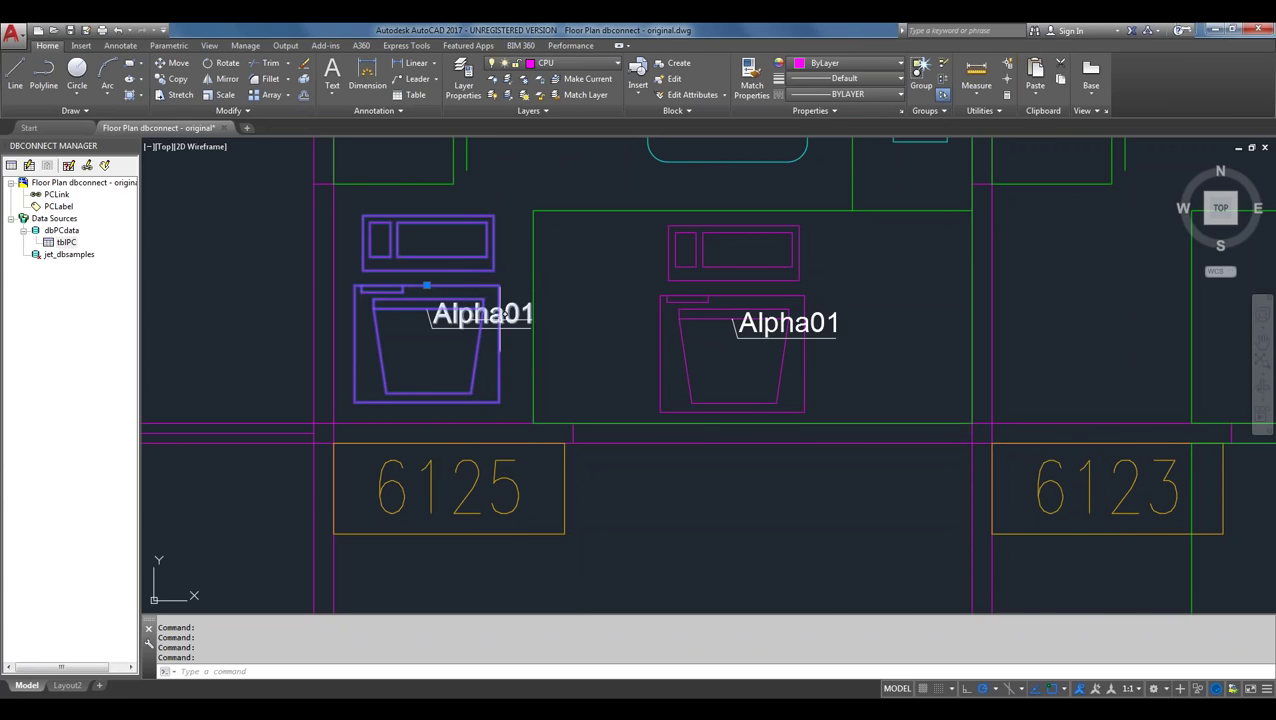
pyautogui.rightClick(505, 324)
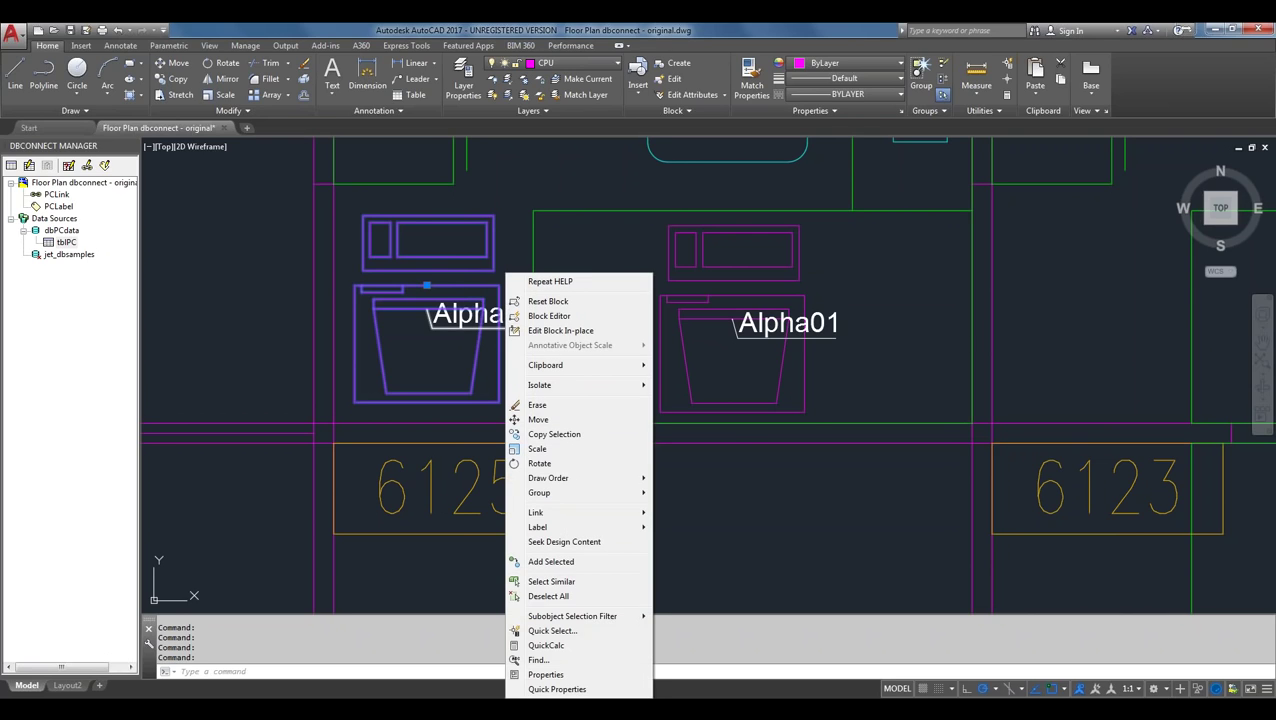
pyautogui.moveTo(560, 512)
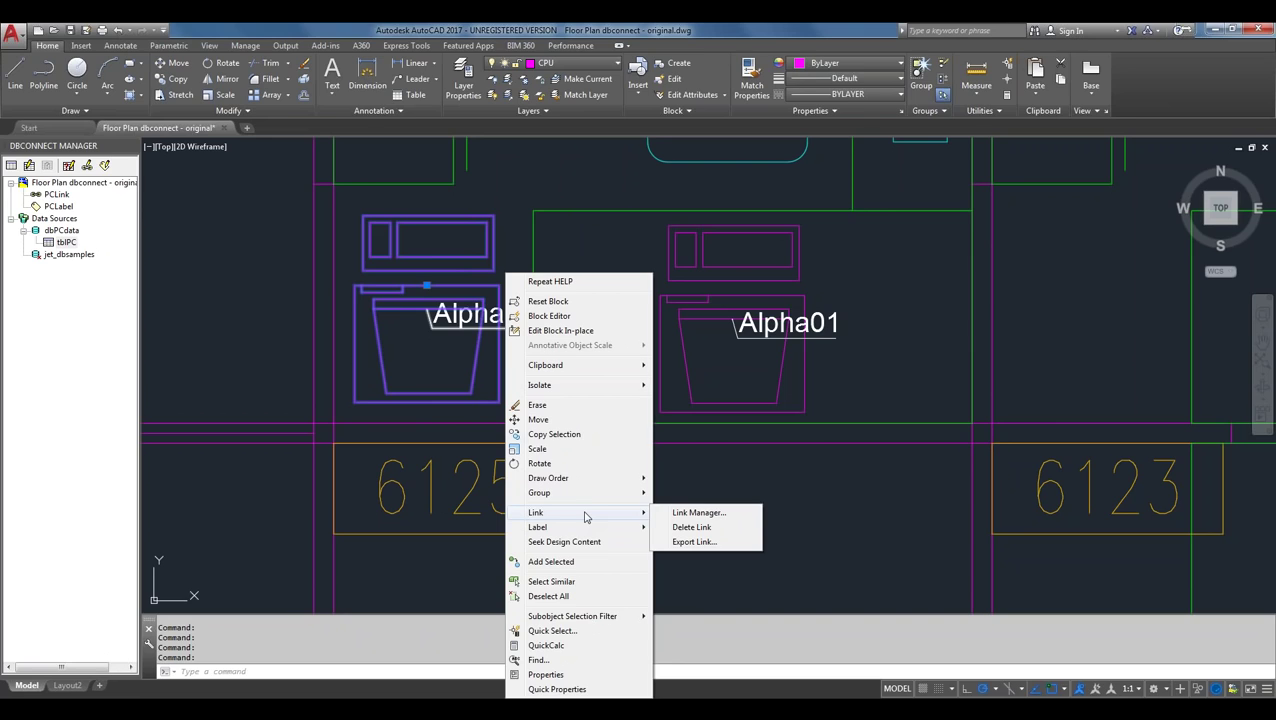
pyautogui.click(697, 513)
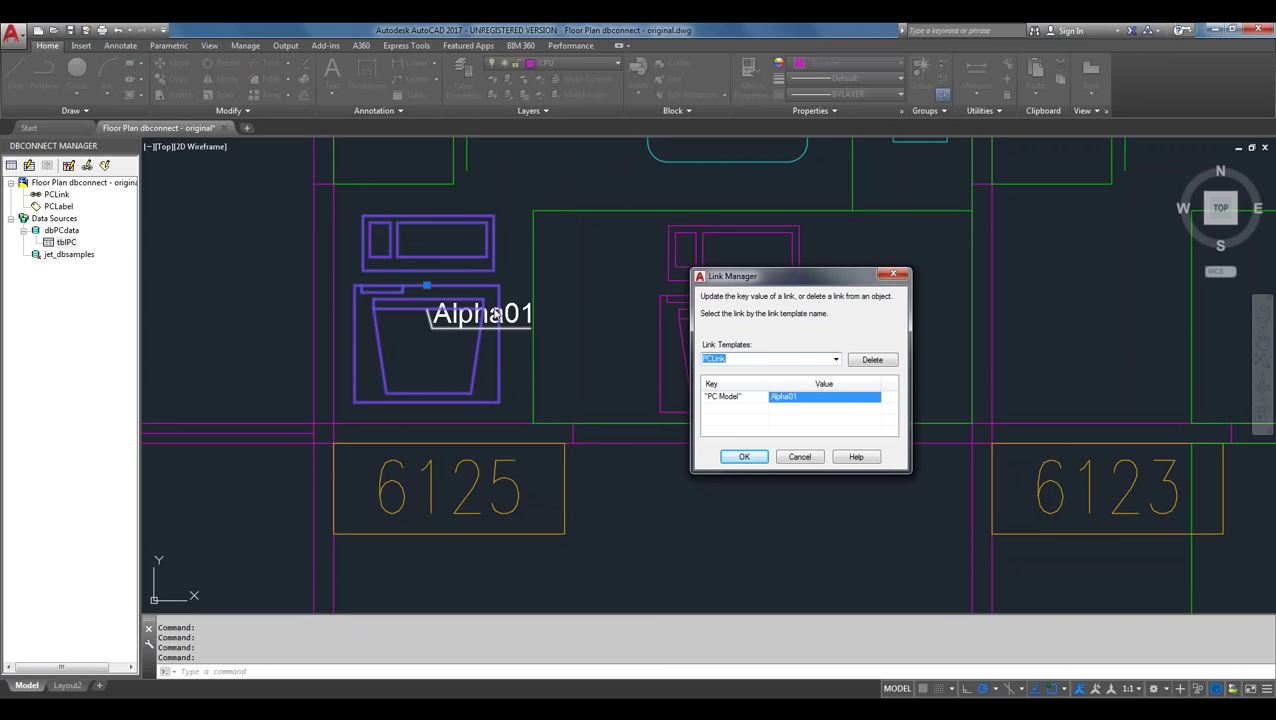
pyautogui.click(875, 399)
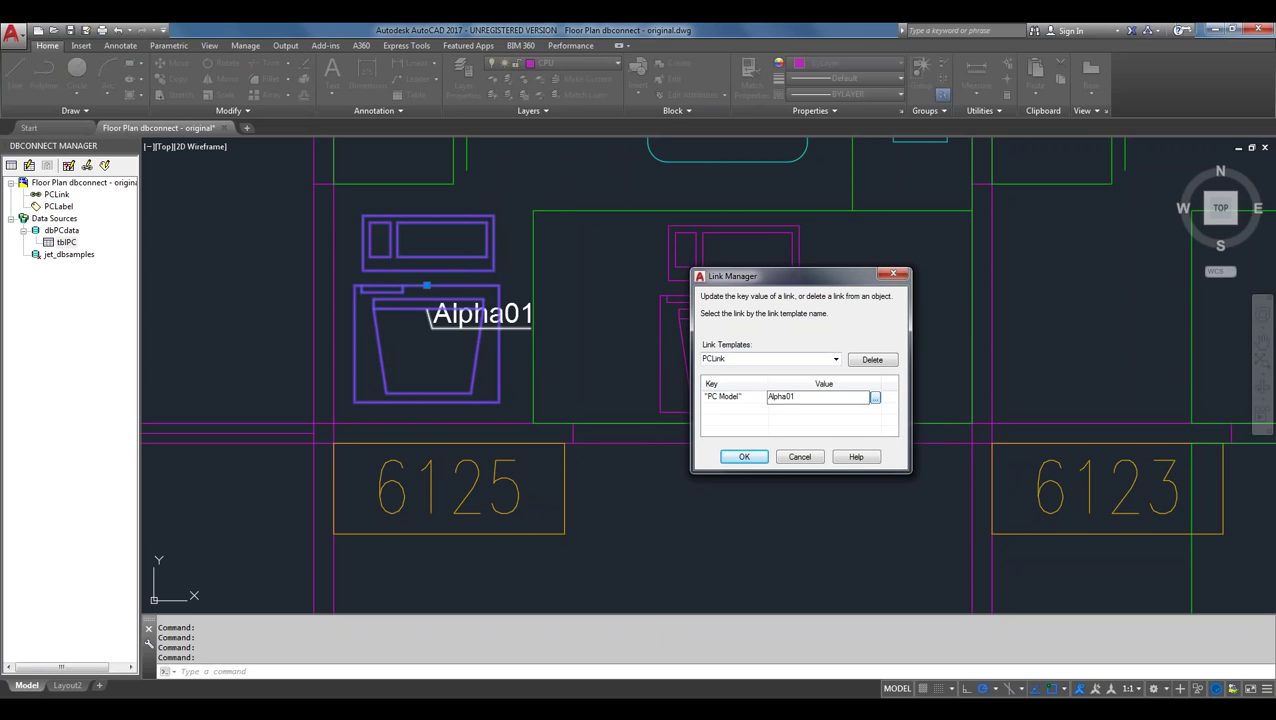
pyautogui.click(875, 399)
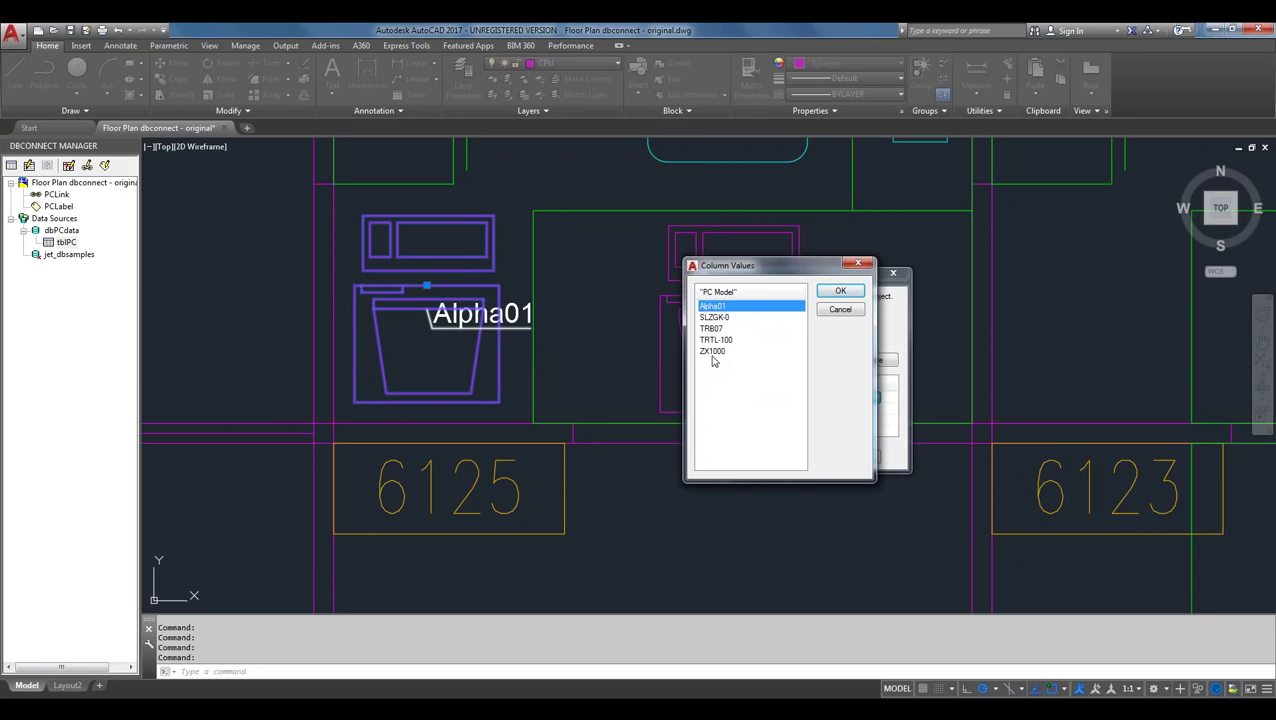
pyautogui.click(713, 356)
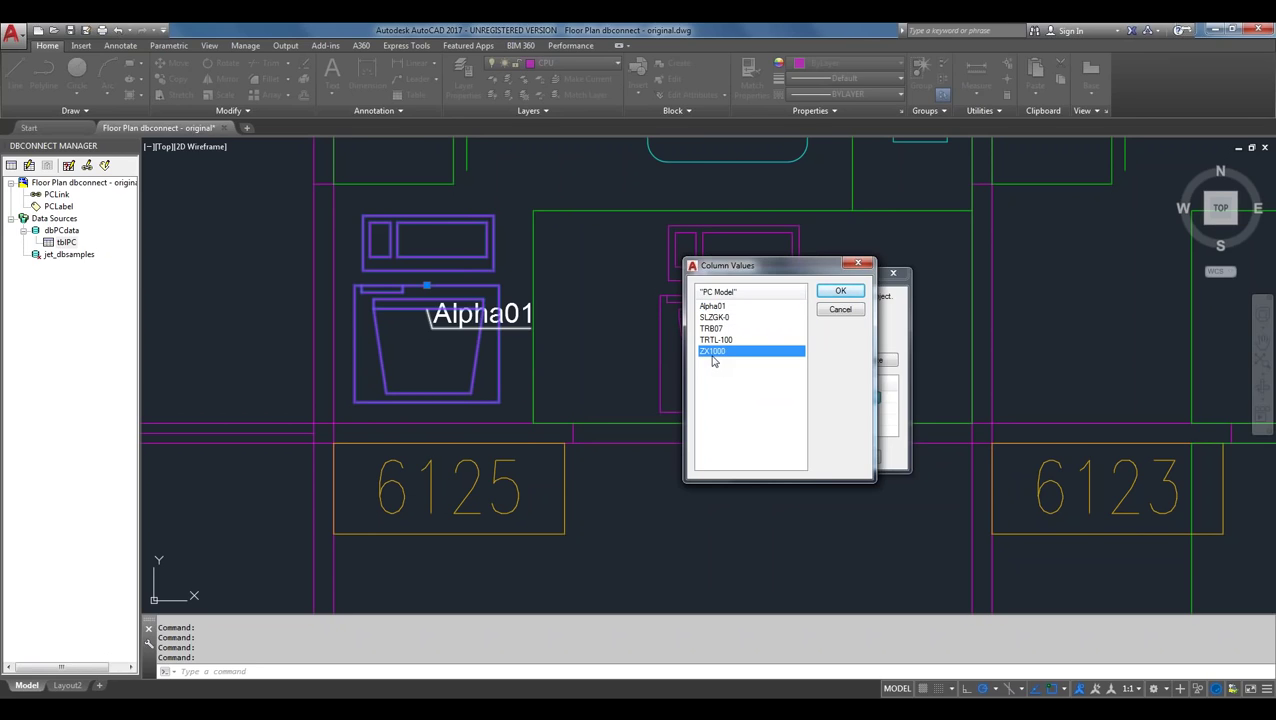
pyautogui.click(840, 291)
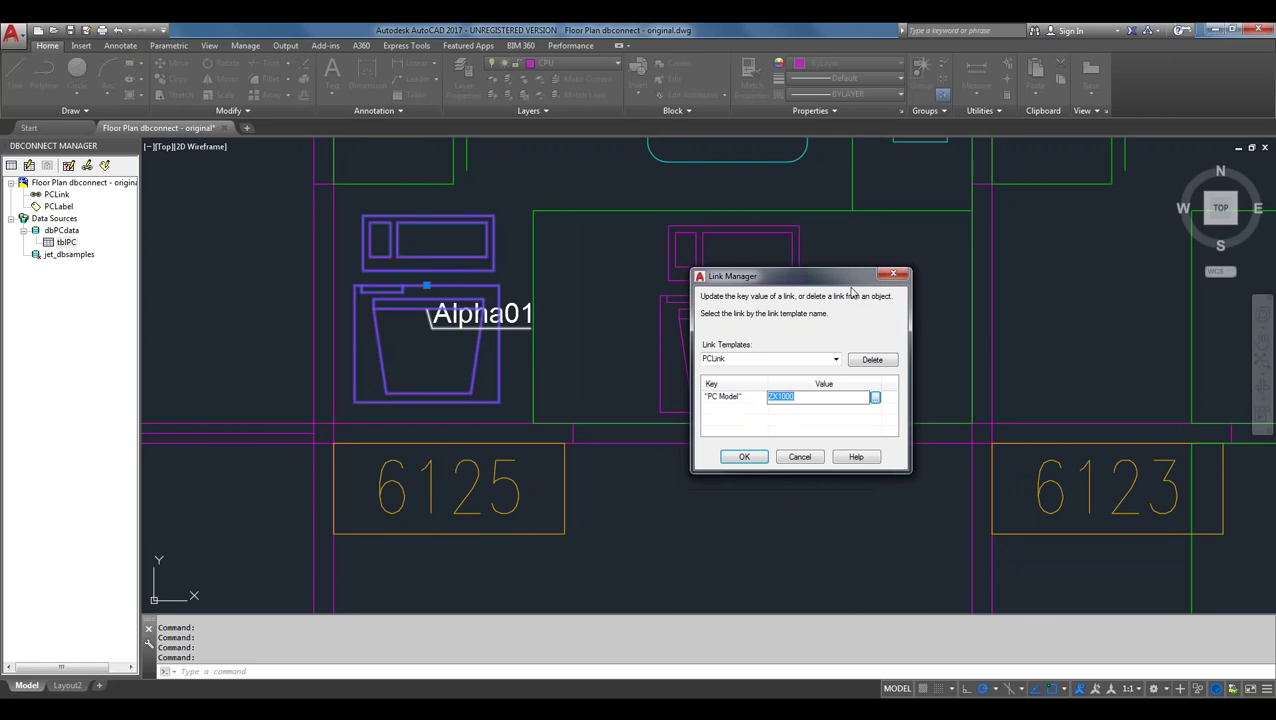
pyautogui.click(744, 457)
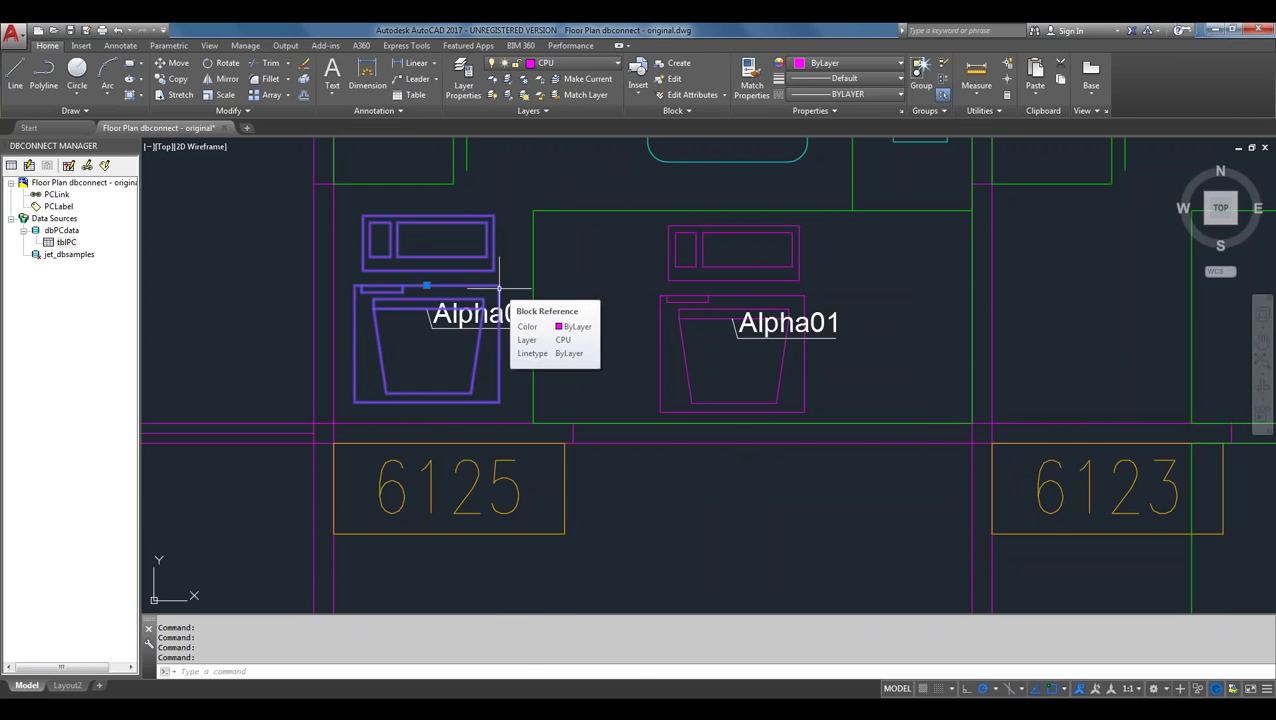
# - Reload the left computer's label so it shows ZX1000, then reopen the tblPC data view
pyautogui.rightClick(499, 288)
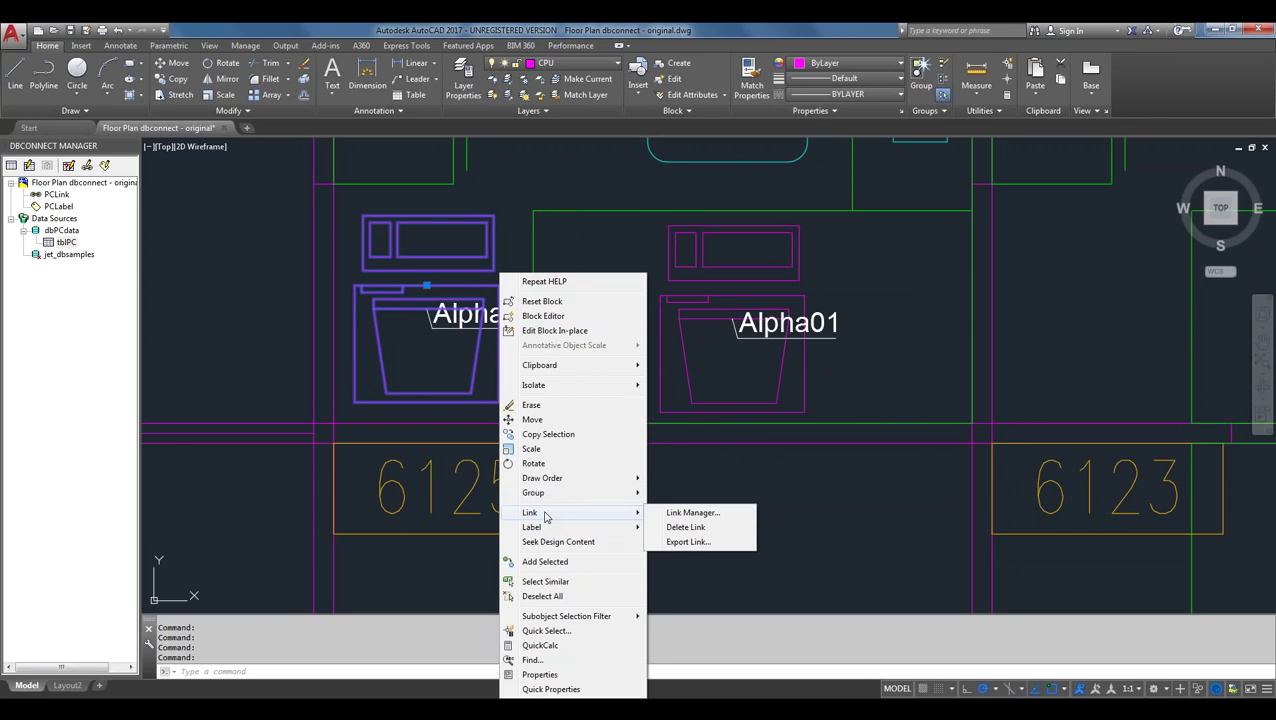
pyautogui.moveTo(560, 527)
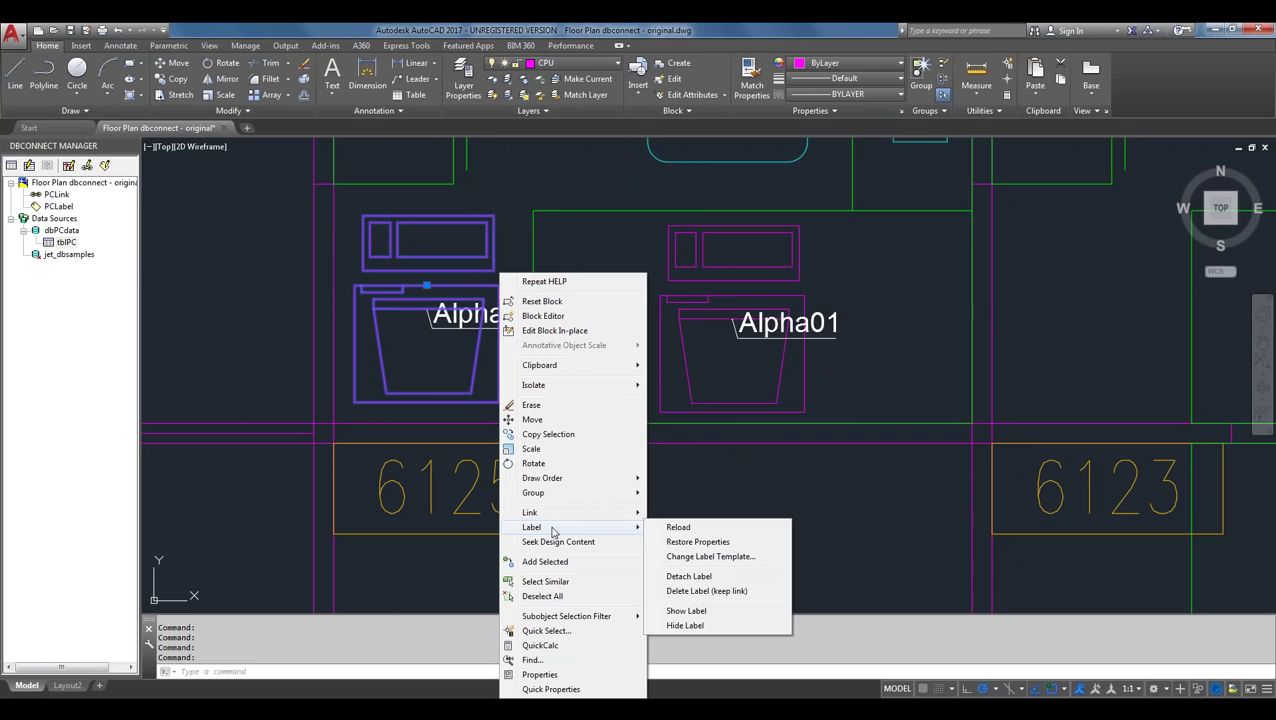
pyautogui.click(681, 530)
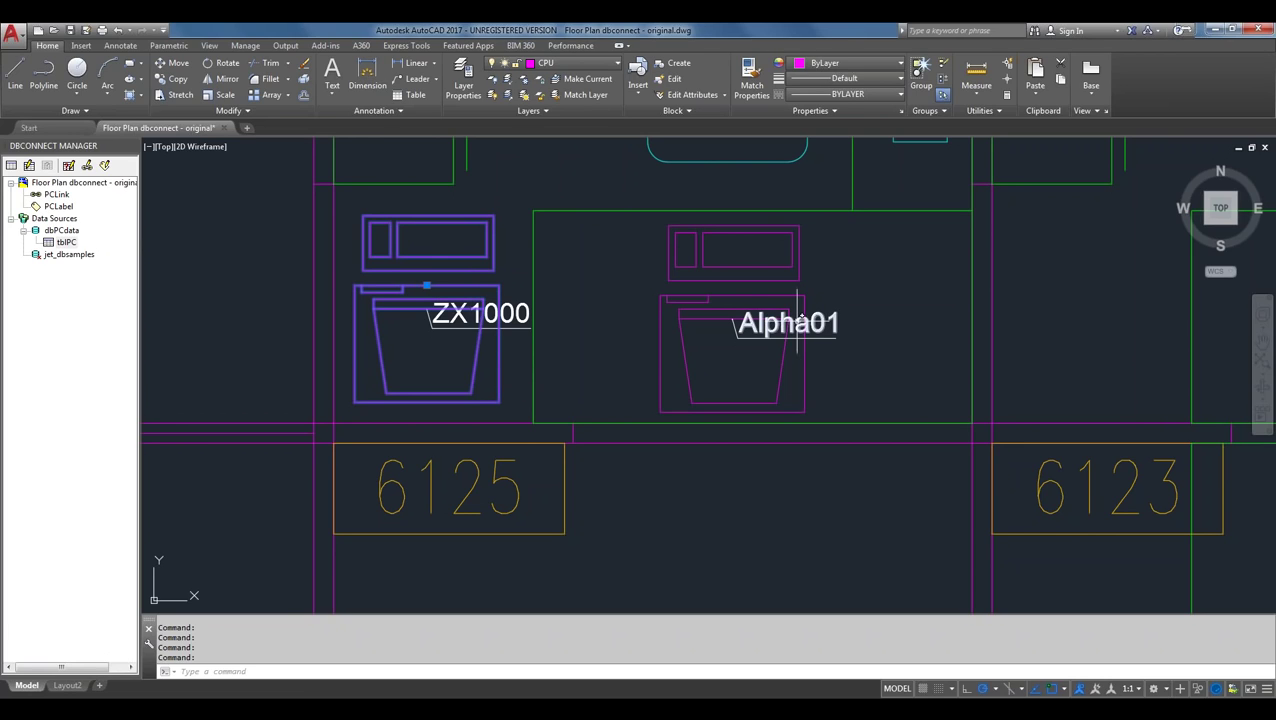
pyautogui.doubleClick(66, 243)
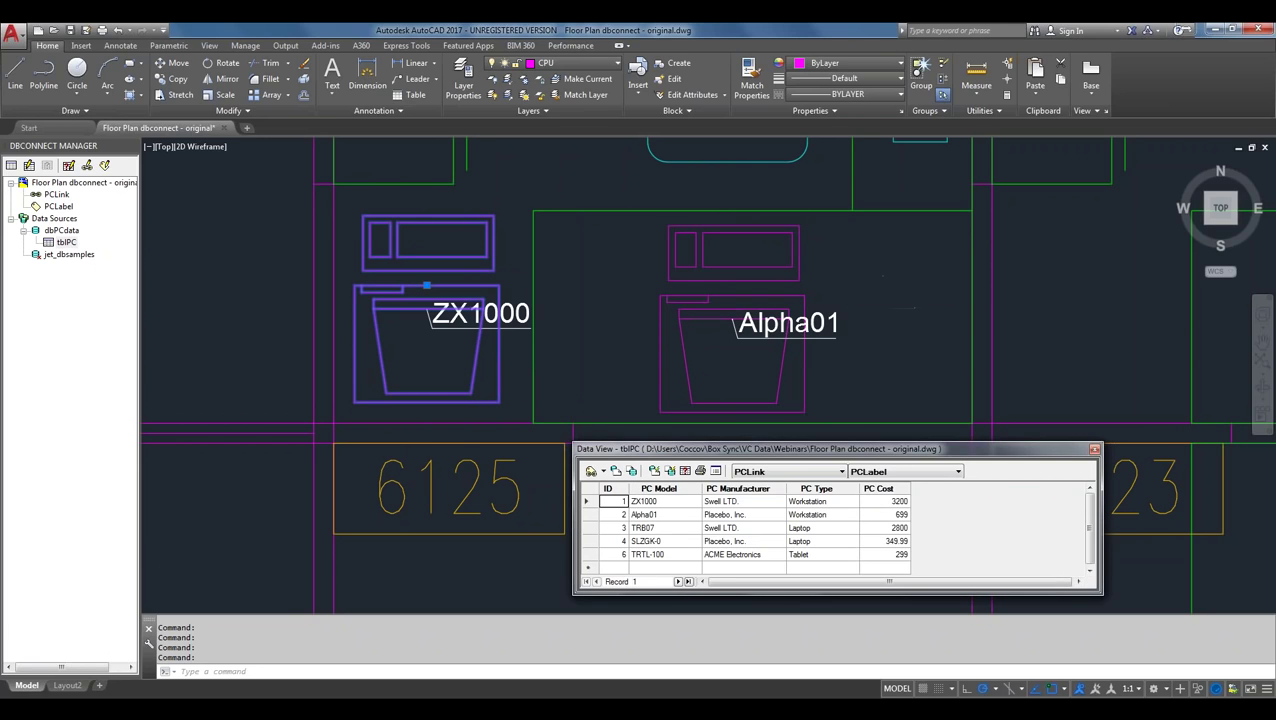
# - Bring rooms 6125, 6123 and 6121 into view and start linking the ZX1000 record to drawing objects
pyautogui.scroll(-2, 880, 308)
pyautogui.scroll(-2, 880, 308)
pyautogui.moveTo(880, 308); pyautogui.dragTo(476, 266, button='middle')
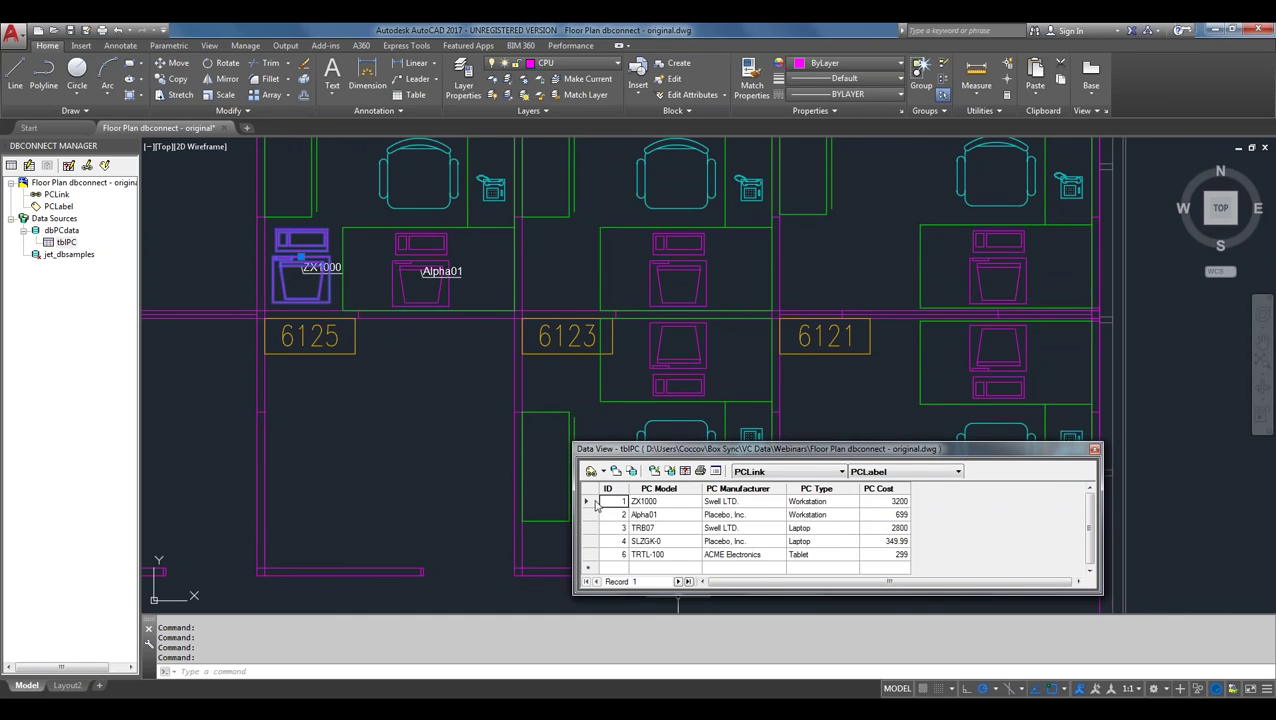
pyautogui.click(596, 503)
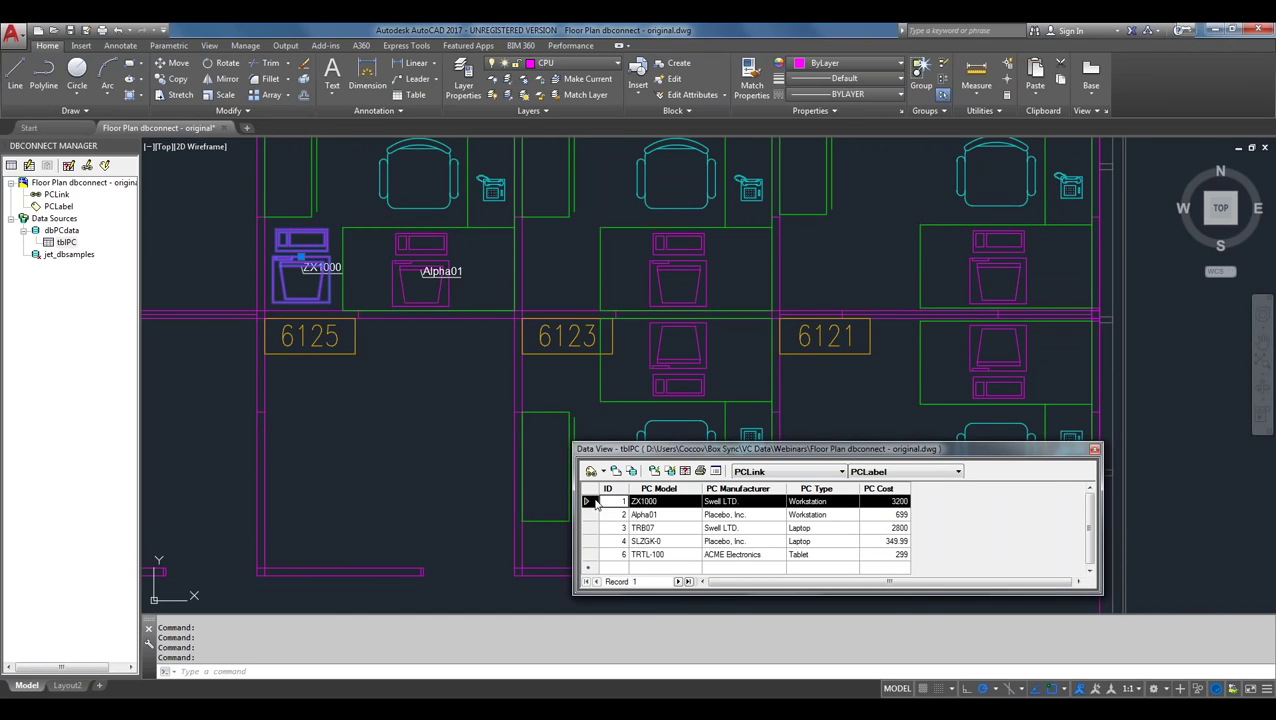
pyautogui.rightClick(596, 501)
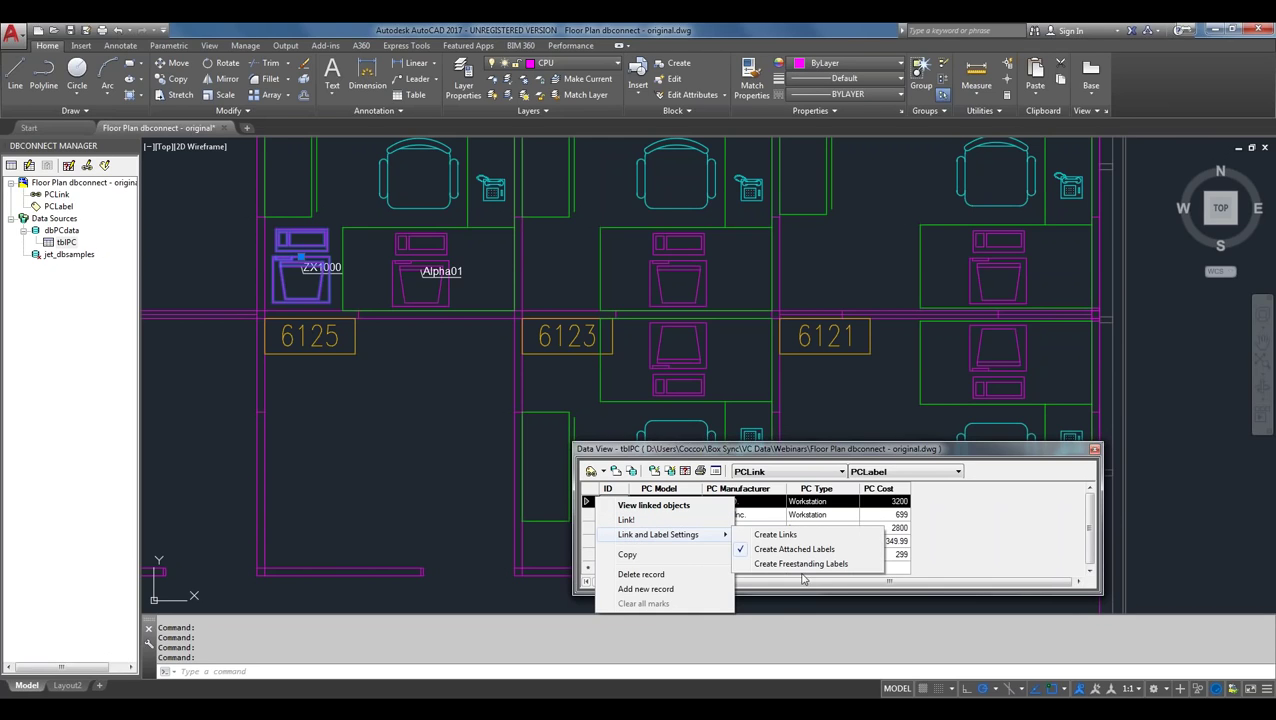
pyautogui.click(641, 521)
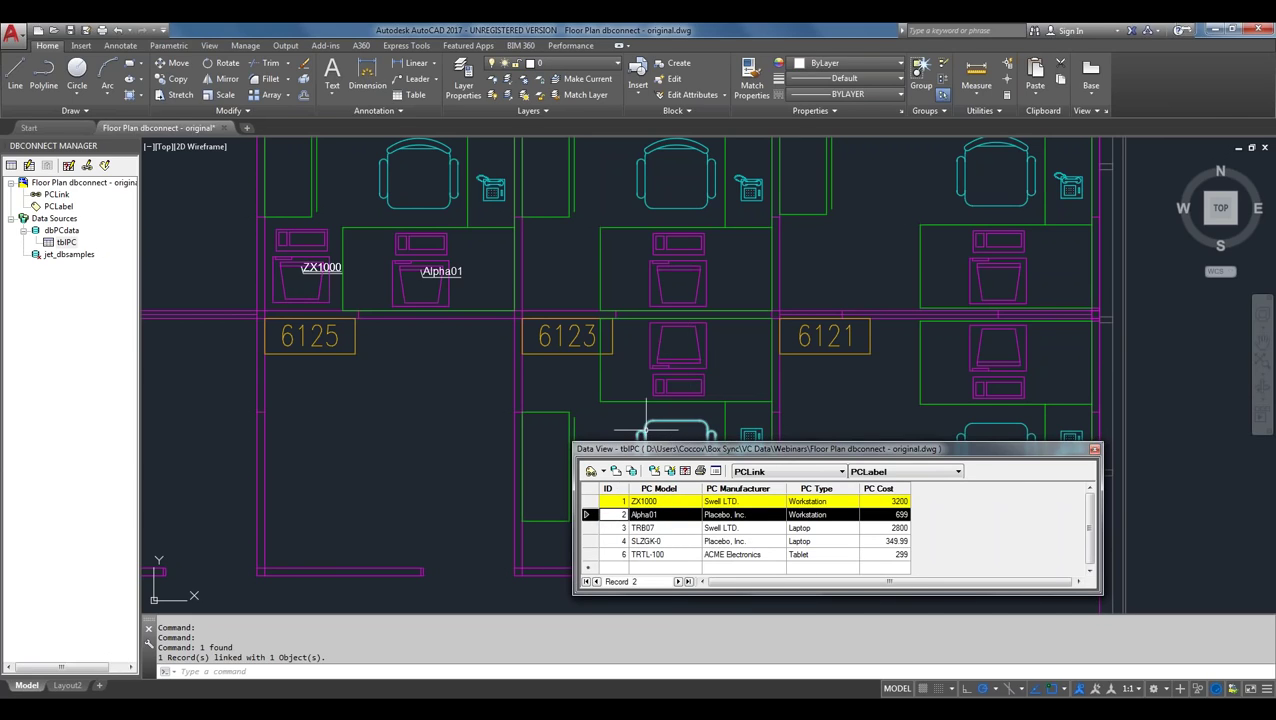
pyautogui.click(585, 501)
pyautogui.rightClick(590, 504)
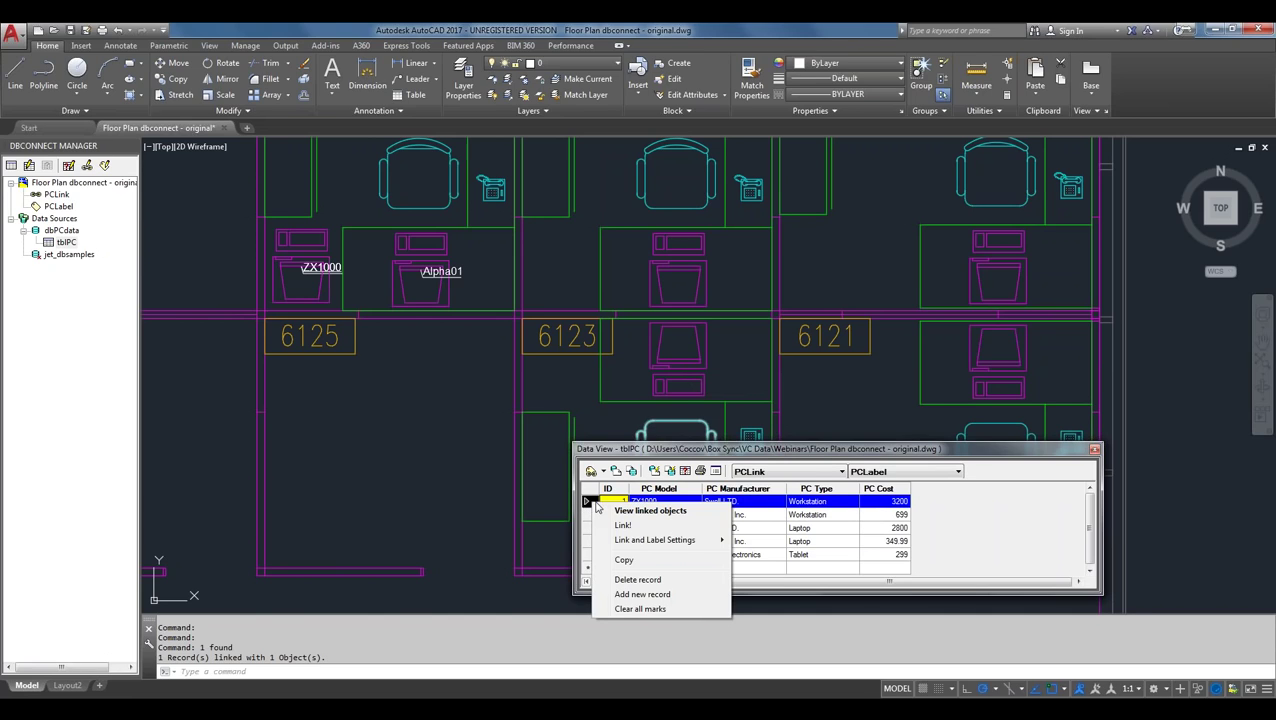
pyautogui.moveTo(655, 540)
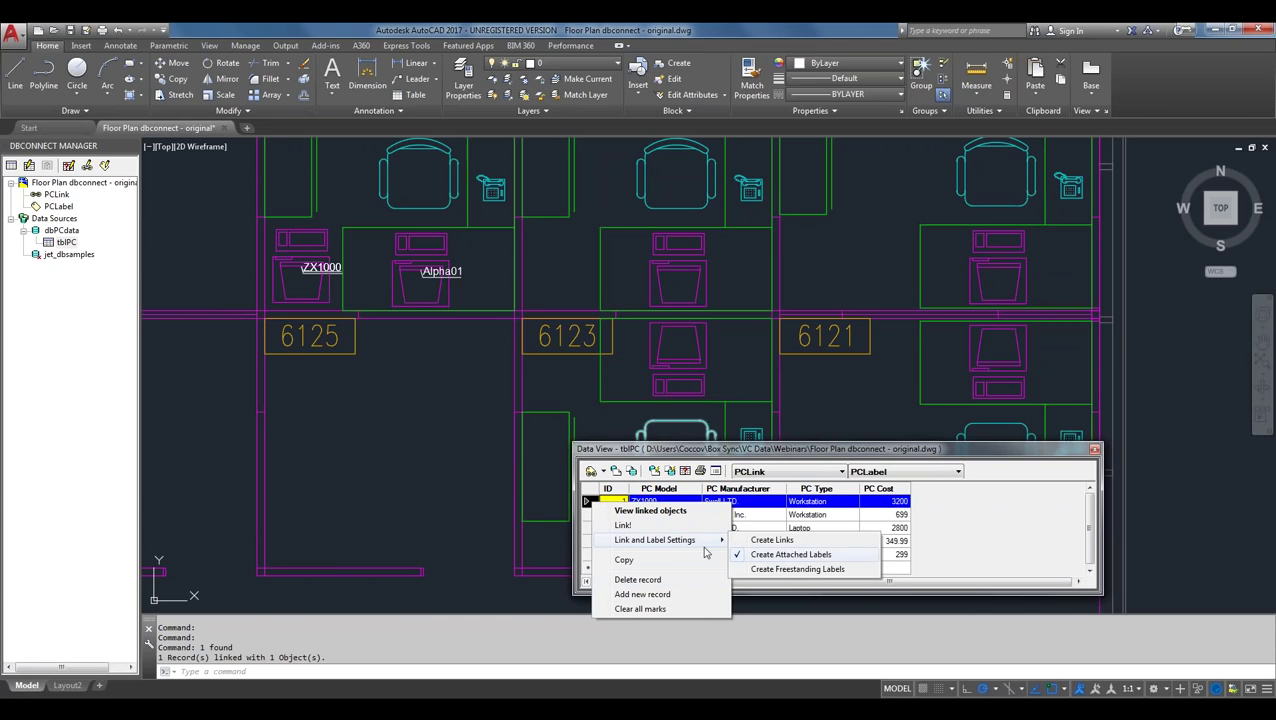
# - Link ZX1000 to the upper and lower computers in both rooms 6123 and 6121
pyautogui.click(621, 526)
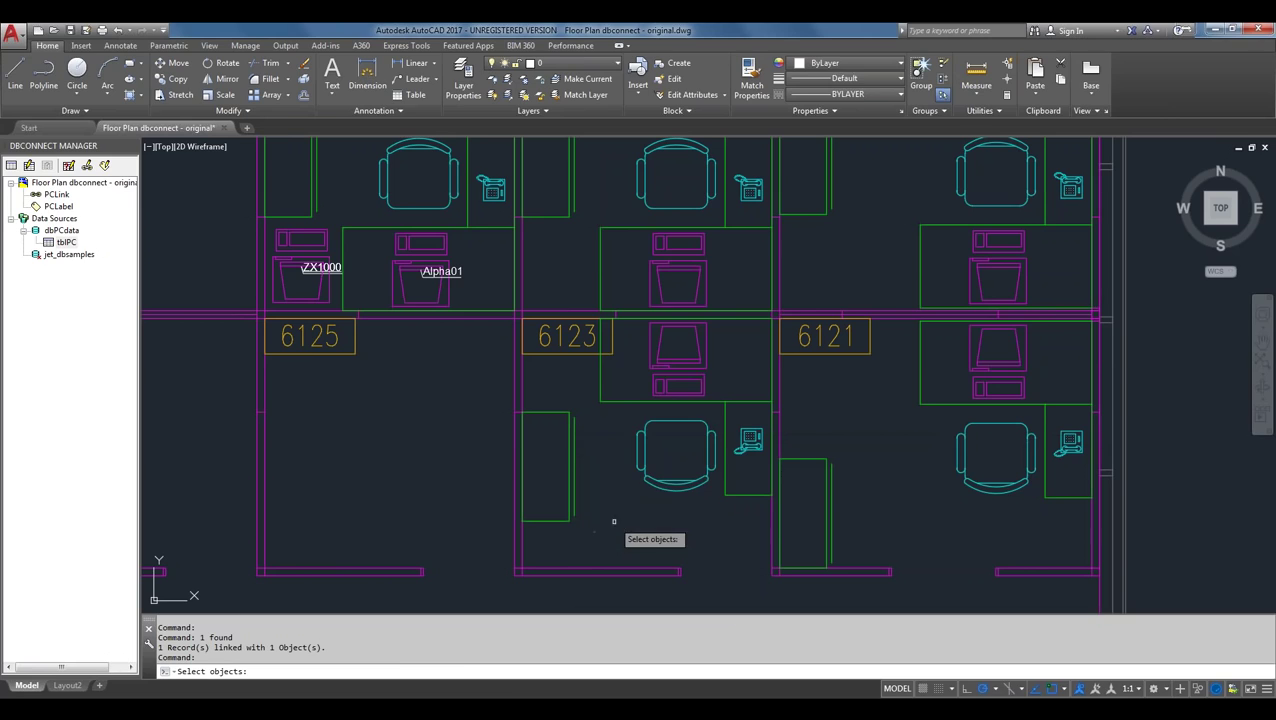
pyautogui.click(658, 361)
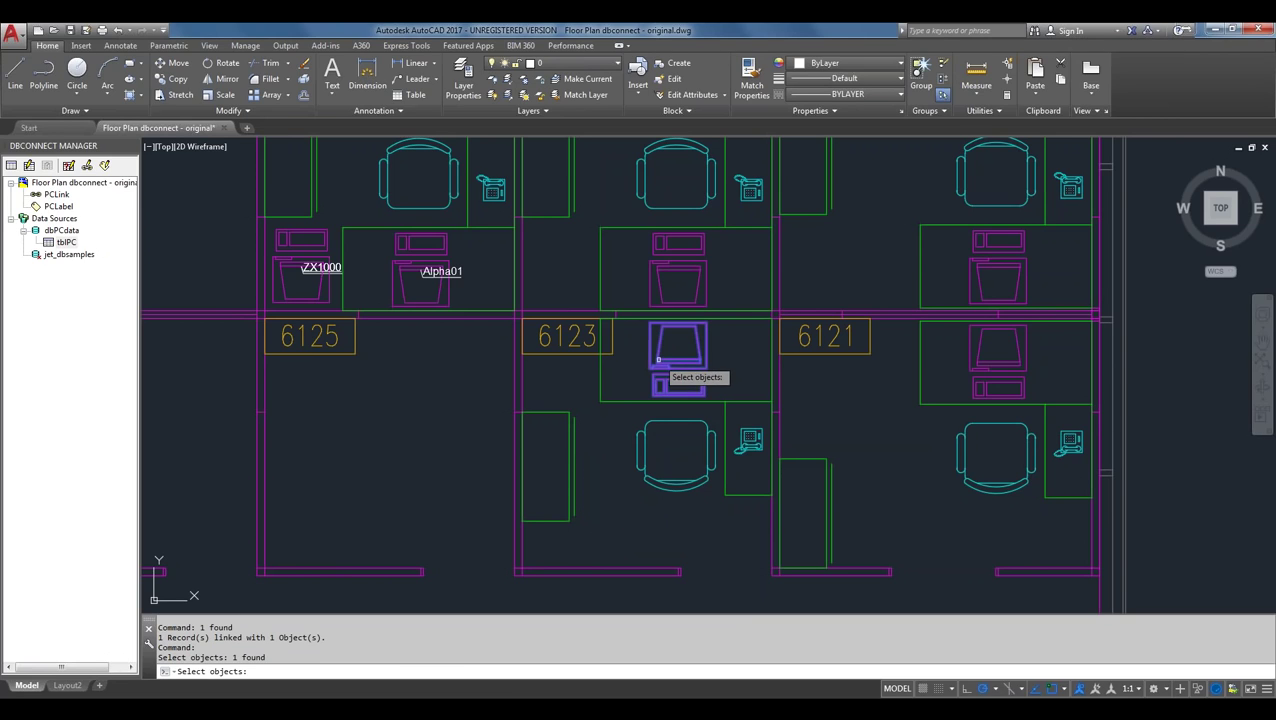
pyautogui.click(969, 367)
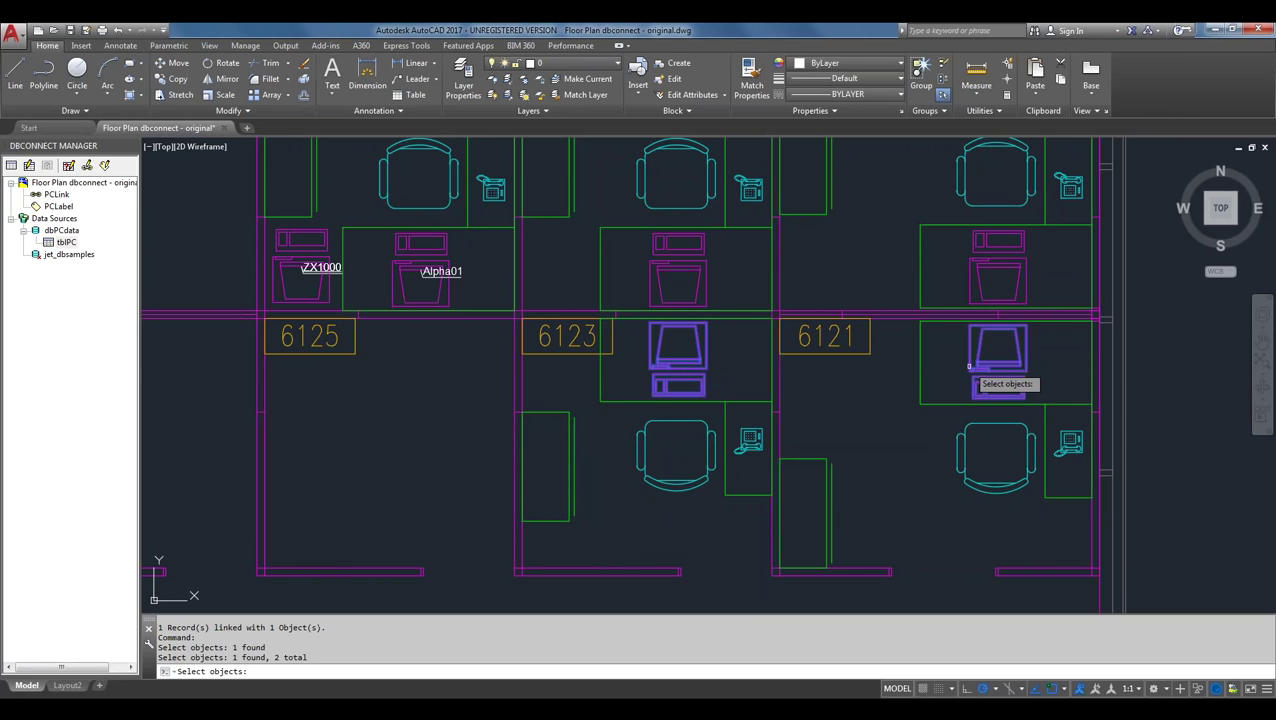
pyautogui.click(969, 270)
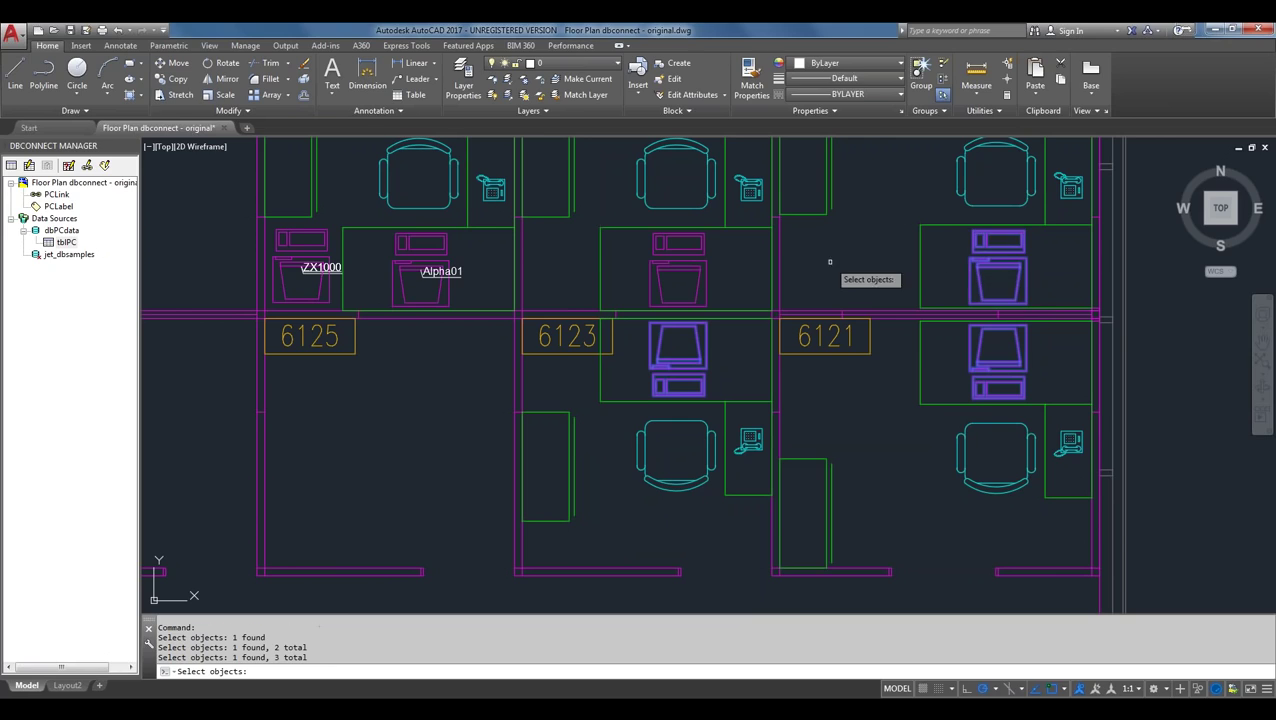
pyautogui.click(707, 289)
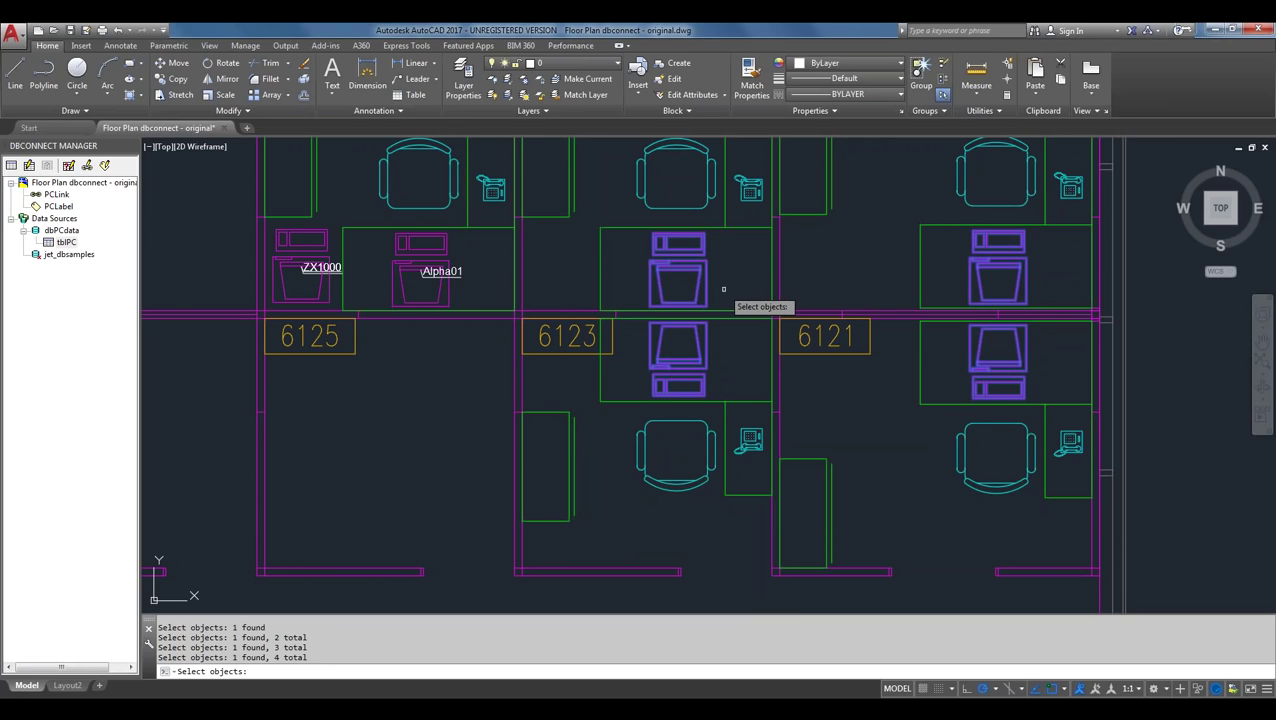
pyautogui.press('Return')
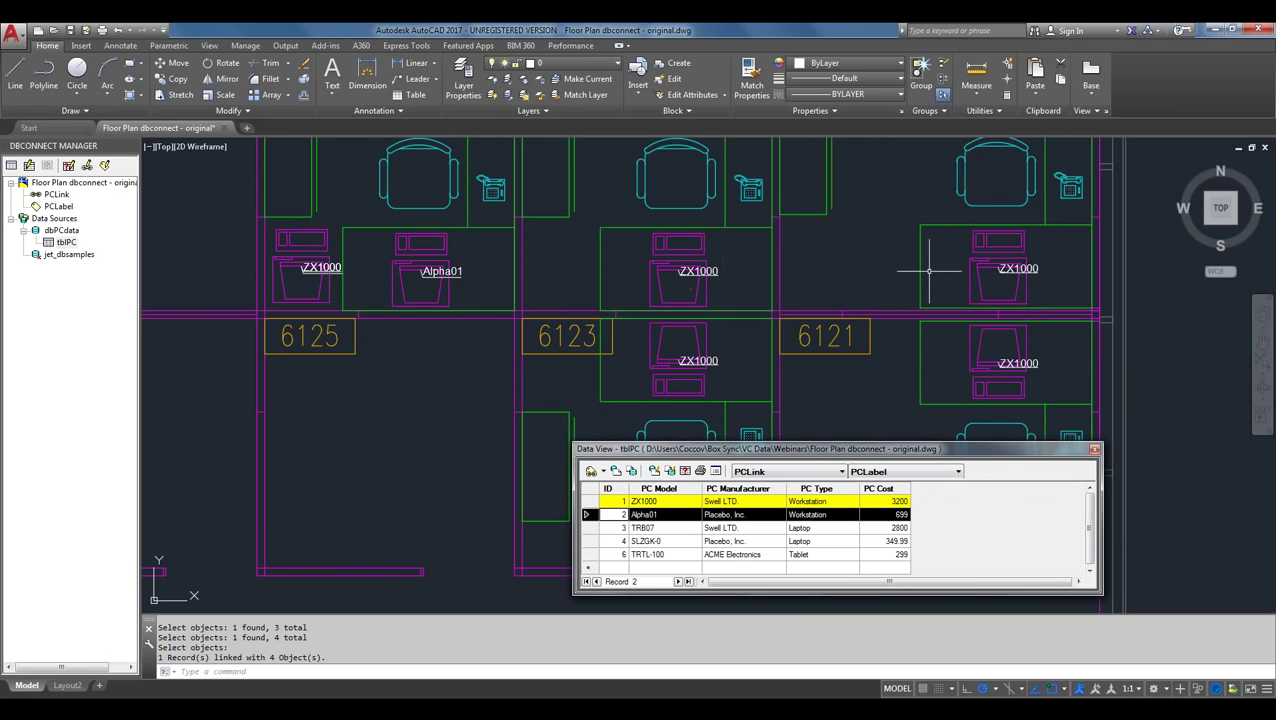
# - Select the upper room 6123 computer and close the Data View window
pyautogui.click(707, 297)
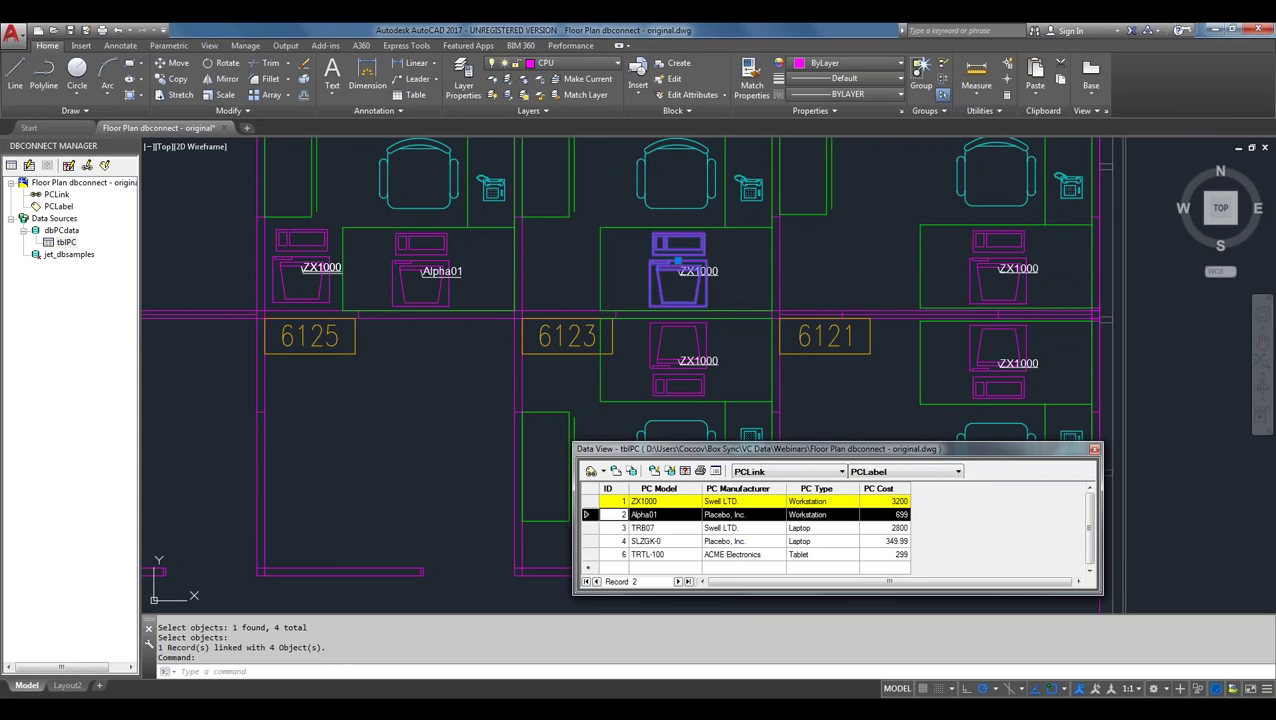
pyautogui.rightClick(707, 297)
pyautogui.click(1094, 449)
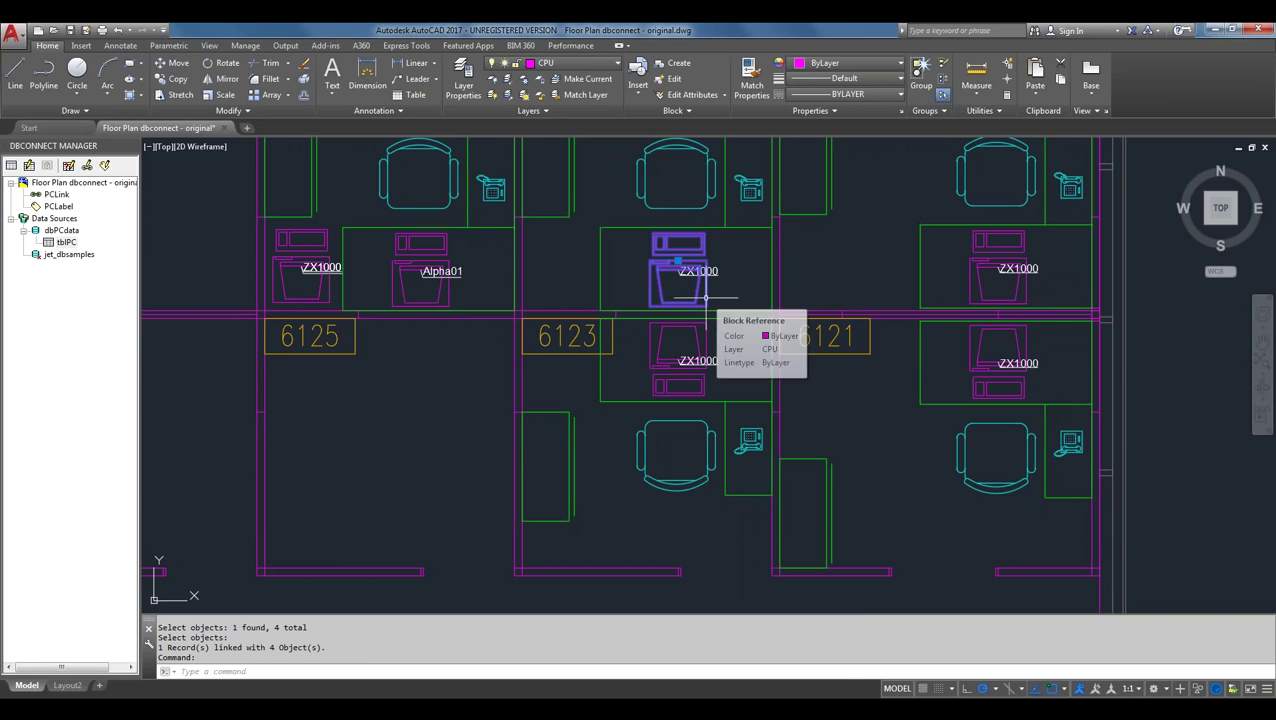
# - Relink the upper room 6123 computer's PC Model key to SLZGK-0 in the Link Manager
pyautogui.rightClick(707, 297)
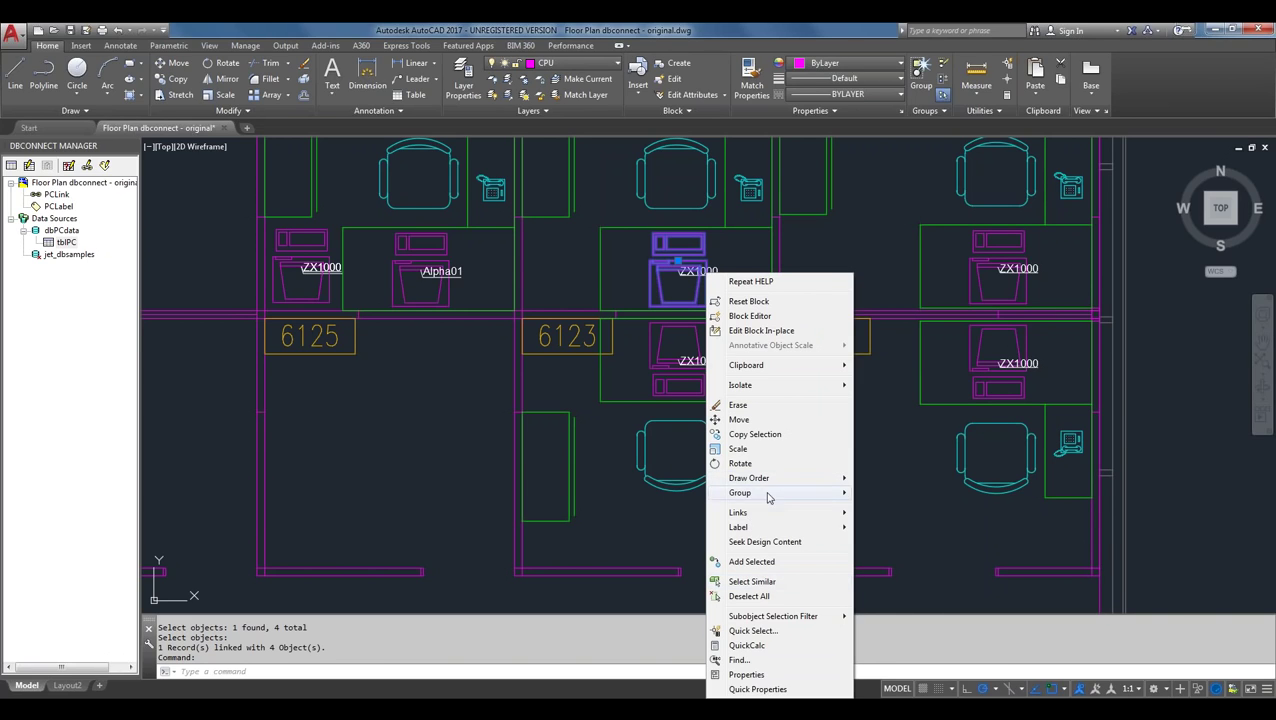
pyautogui.moveTo(760, 512)
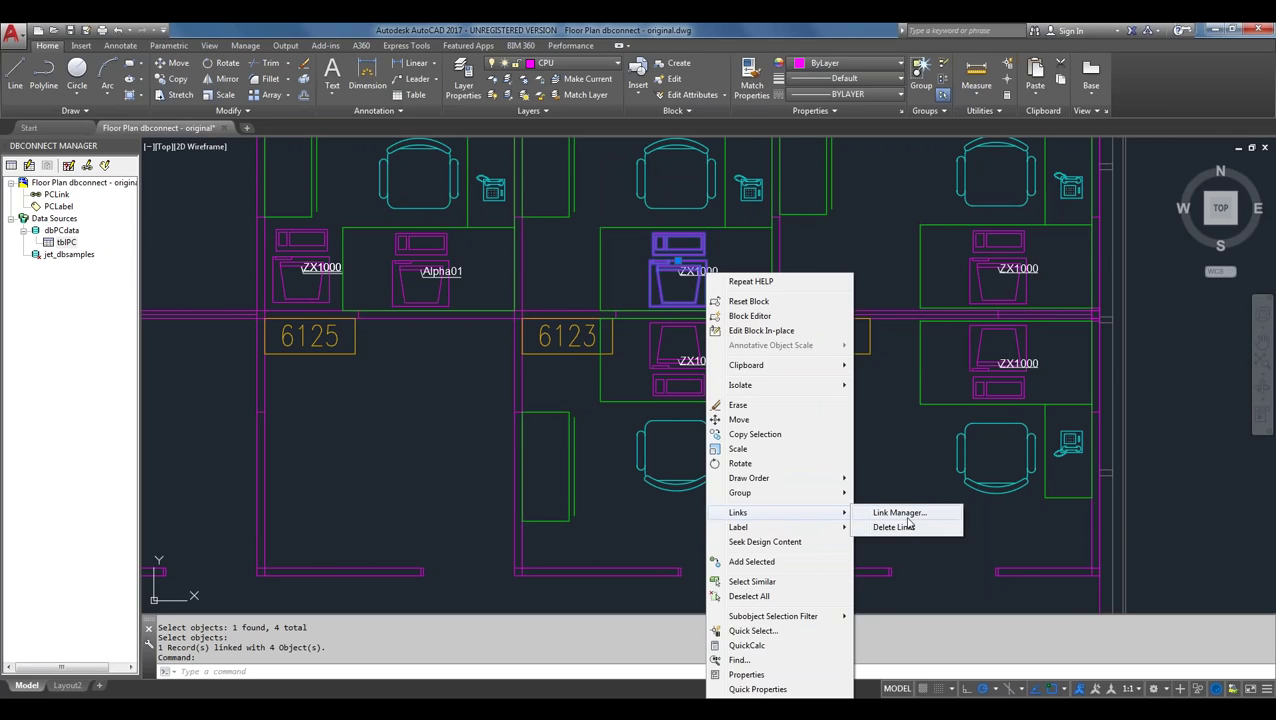
pyautogui.click(903, 512)
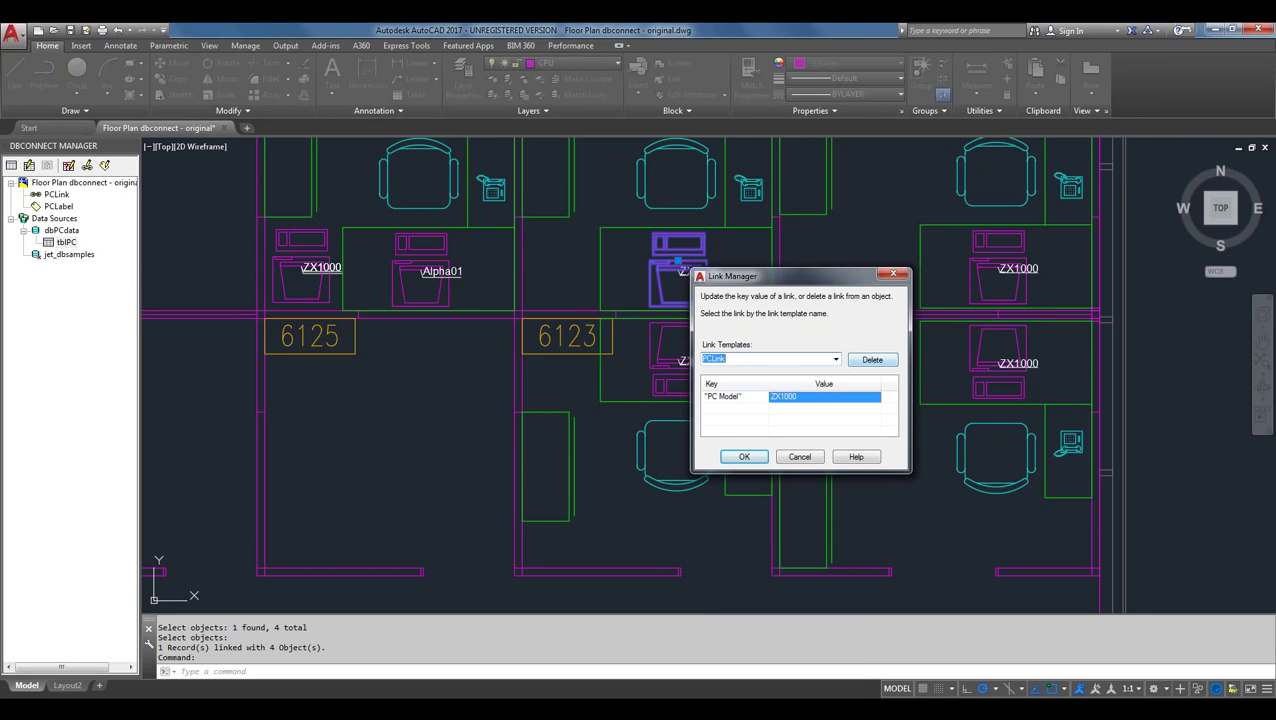
pyautogui.click(874, 397)
pyautogui.click(874, 397)
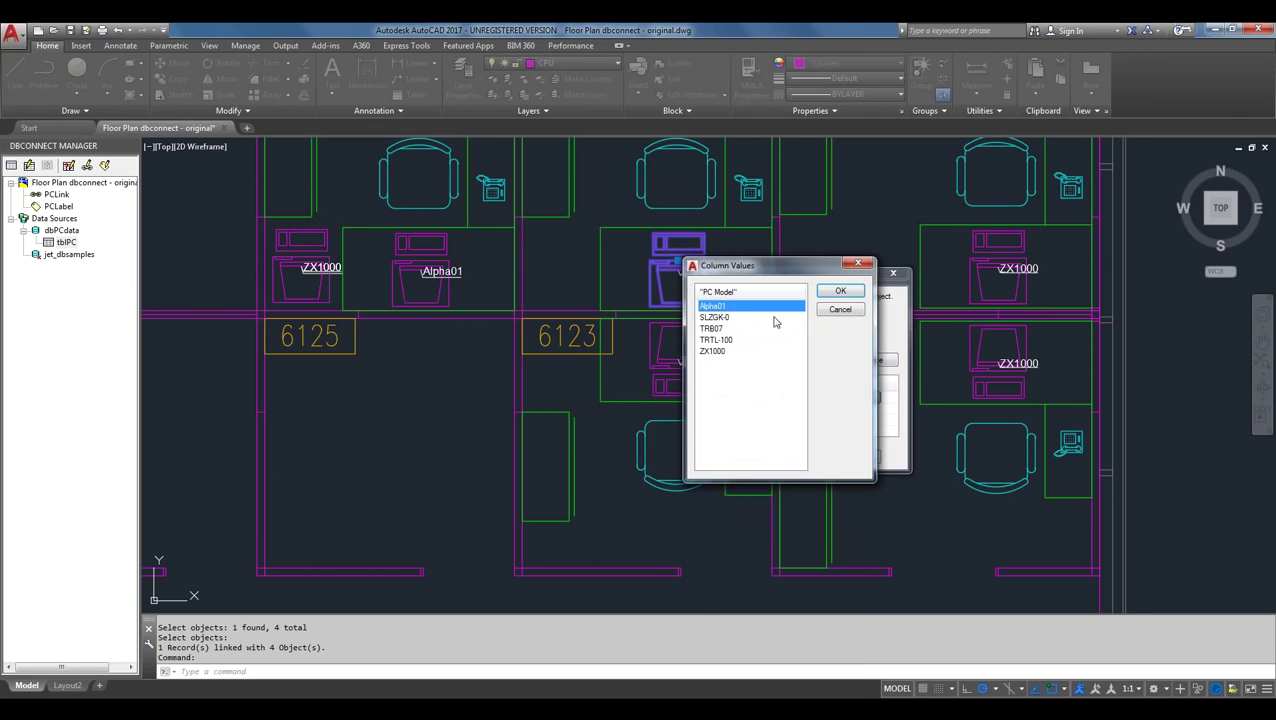
pyautogui.click(725, 318)
pyautogui.click(840, 291)
pyautogui.click(766, 460)
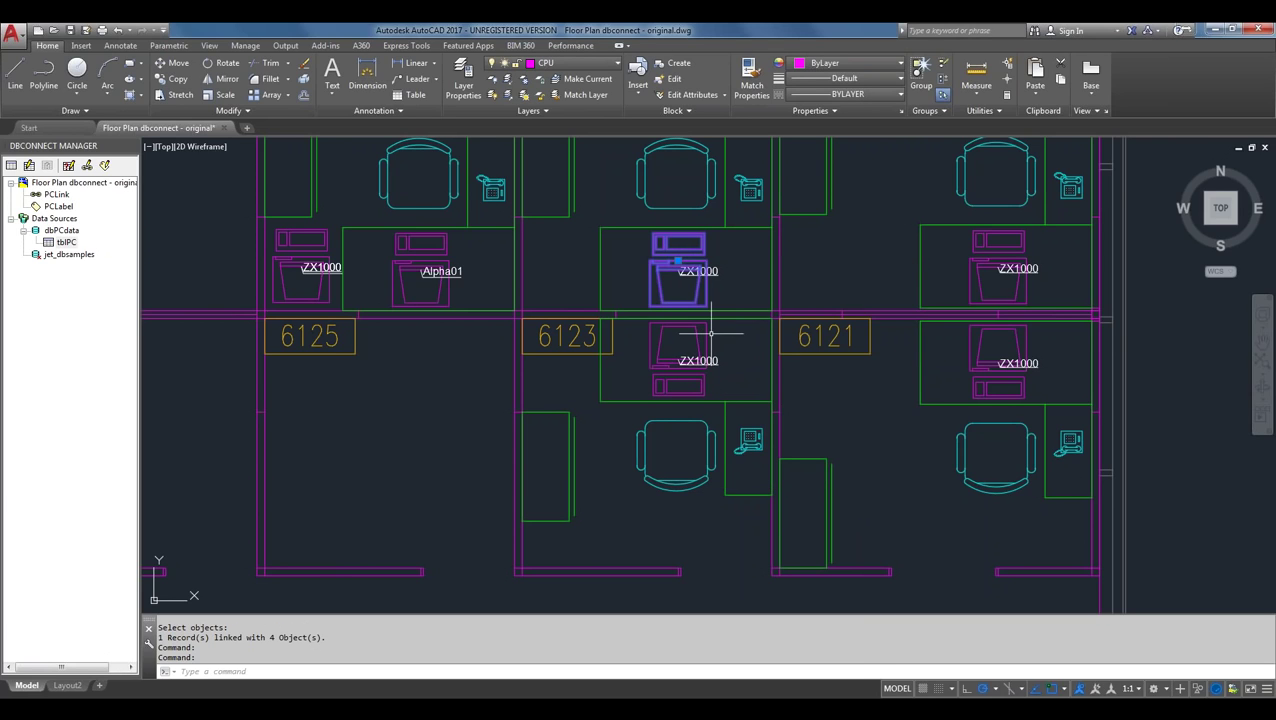
# - Reload that computer's label so it reads SLZGK-0
pyautogui.rightClick(714, 285)
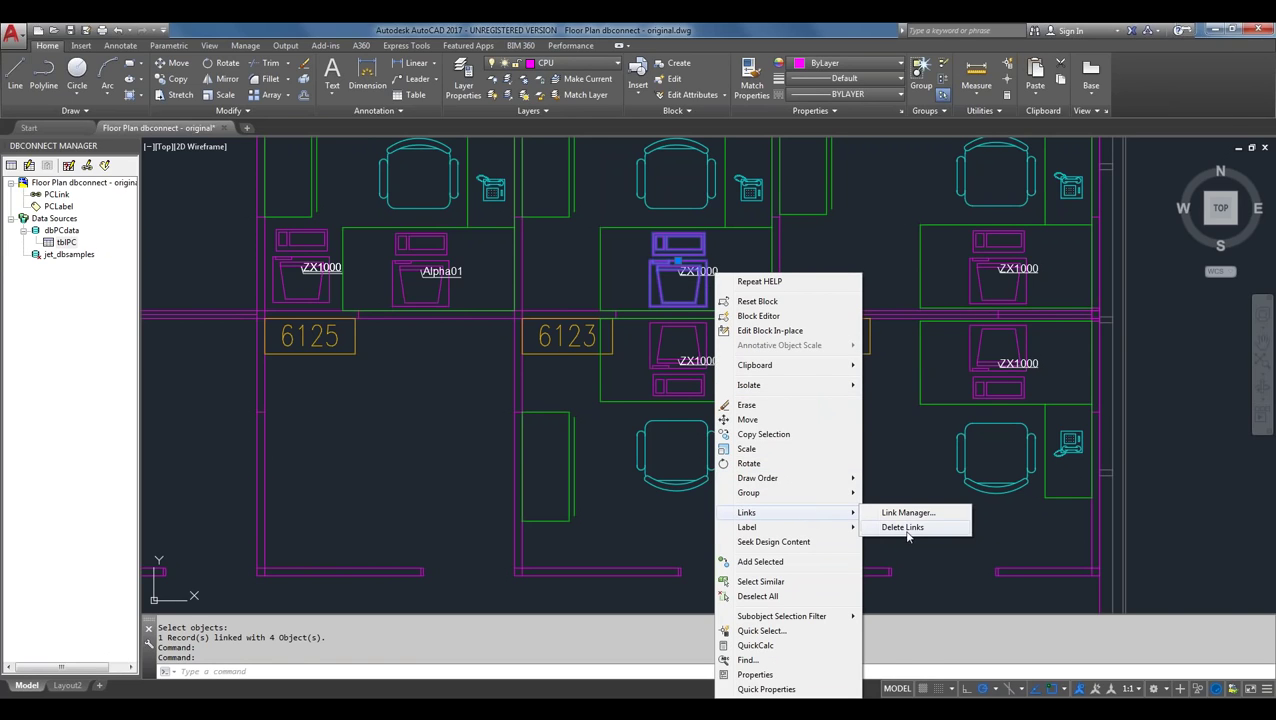
pyautogui.moveTo(760, 527)
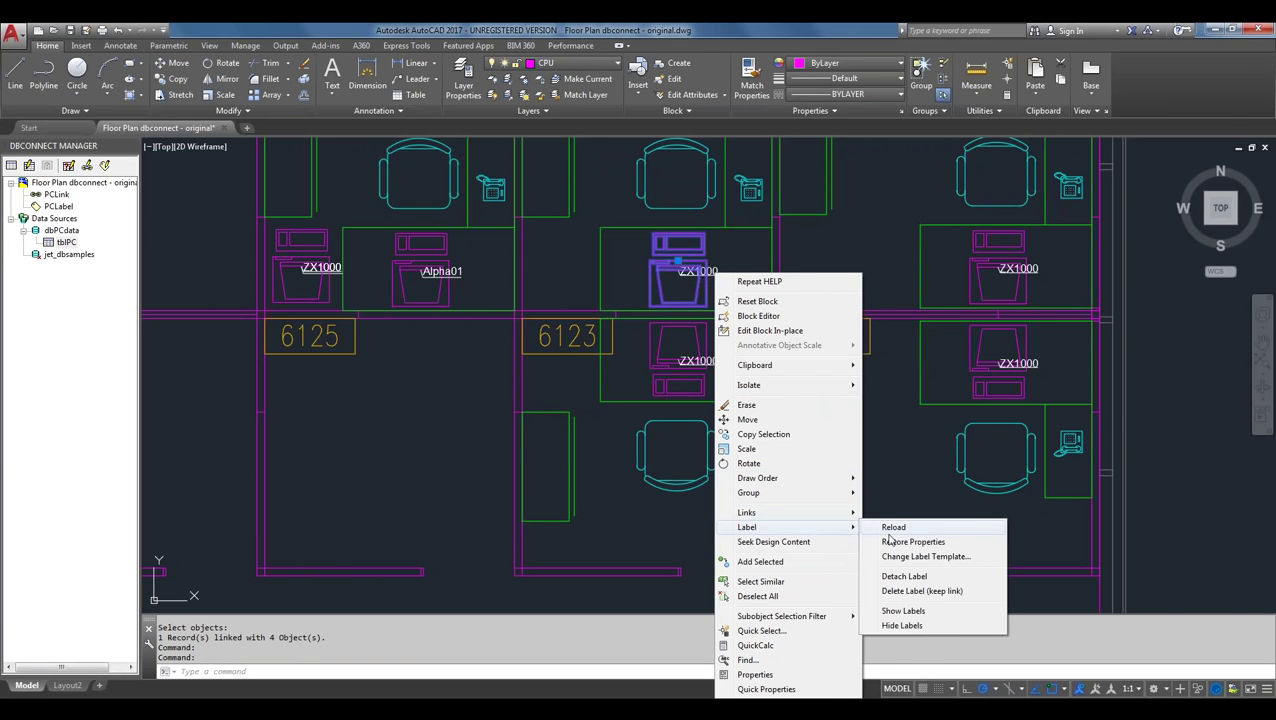
pyautogui.click(892, 530)
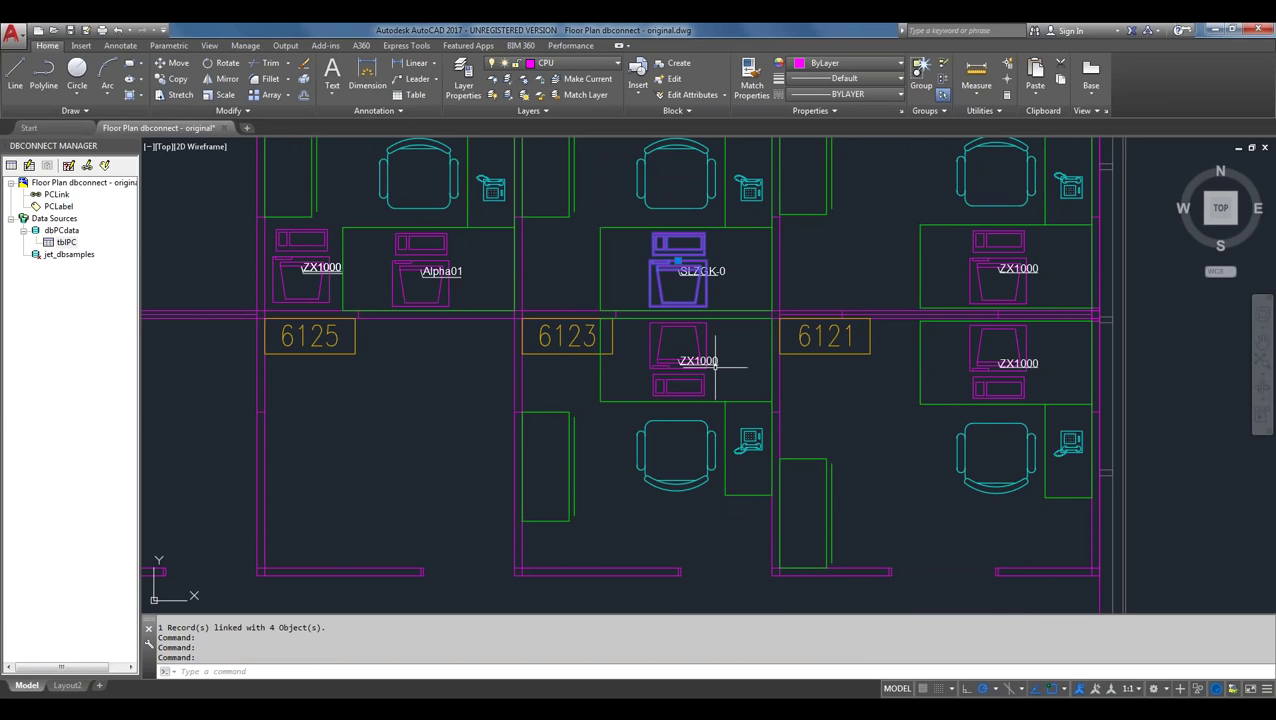
pyautogui.click(708, 366)
# - Change the lower room 6123 computer's PC Model link key to TRB07 in the Link Manager
pyautogui.click(698, 350)
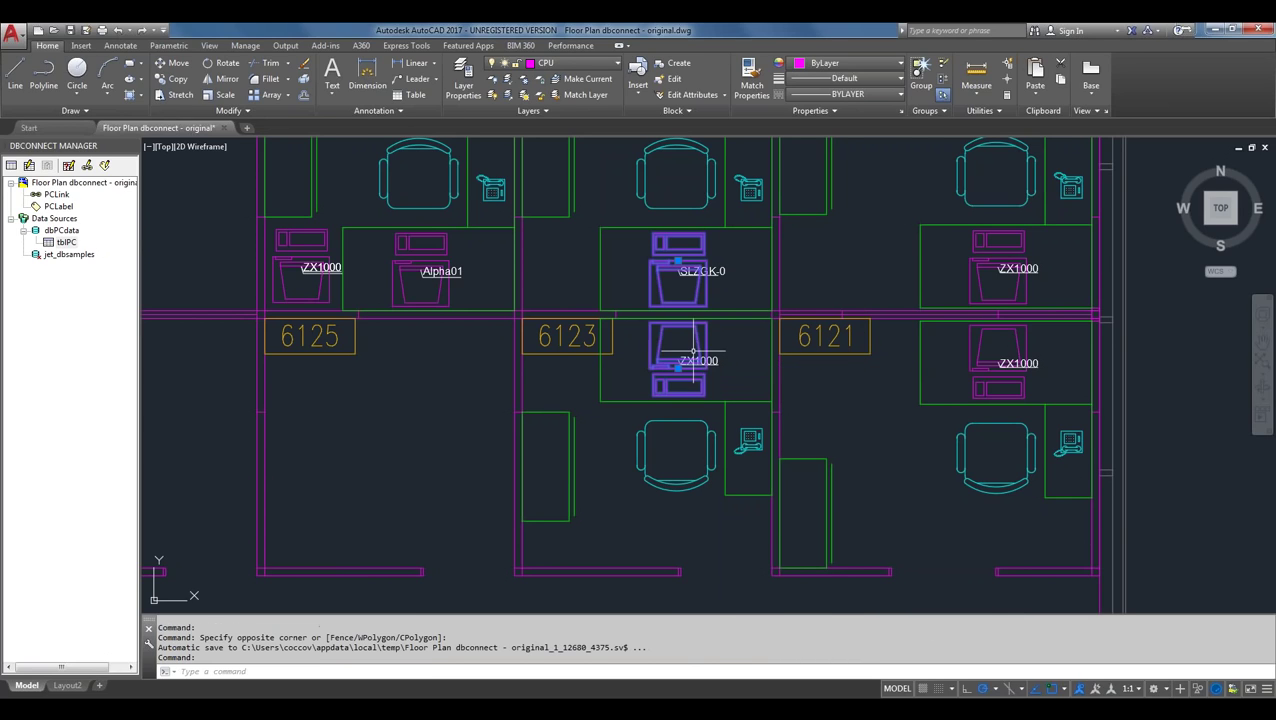
pyautogui.rightClick(698, 350)
pyautogui.moveTo(731, 526)
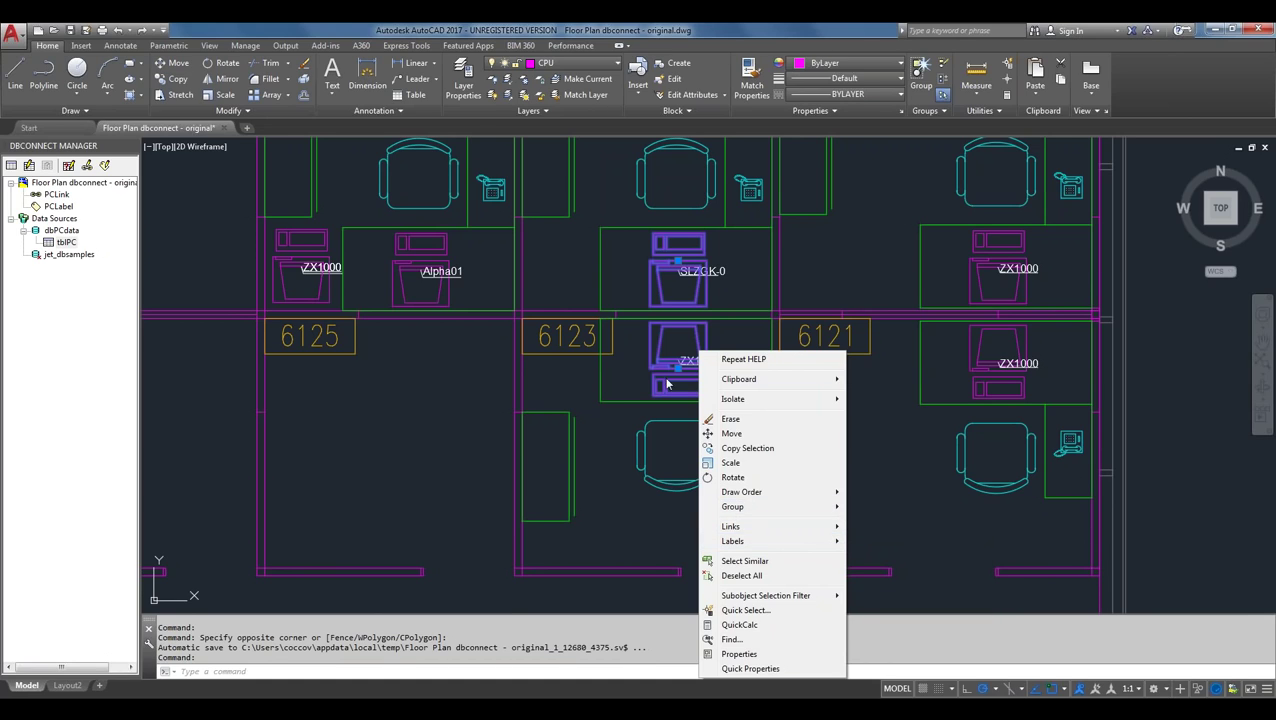
pyautogui.press('Escape')
pyautogui.press('Escape')
pyautogui.click(676, 370)
pyautogui.rightClick(676, 370)
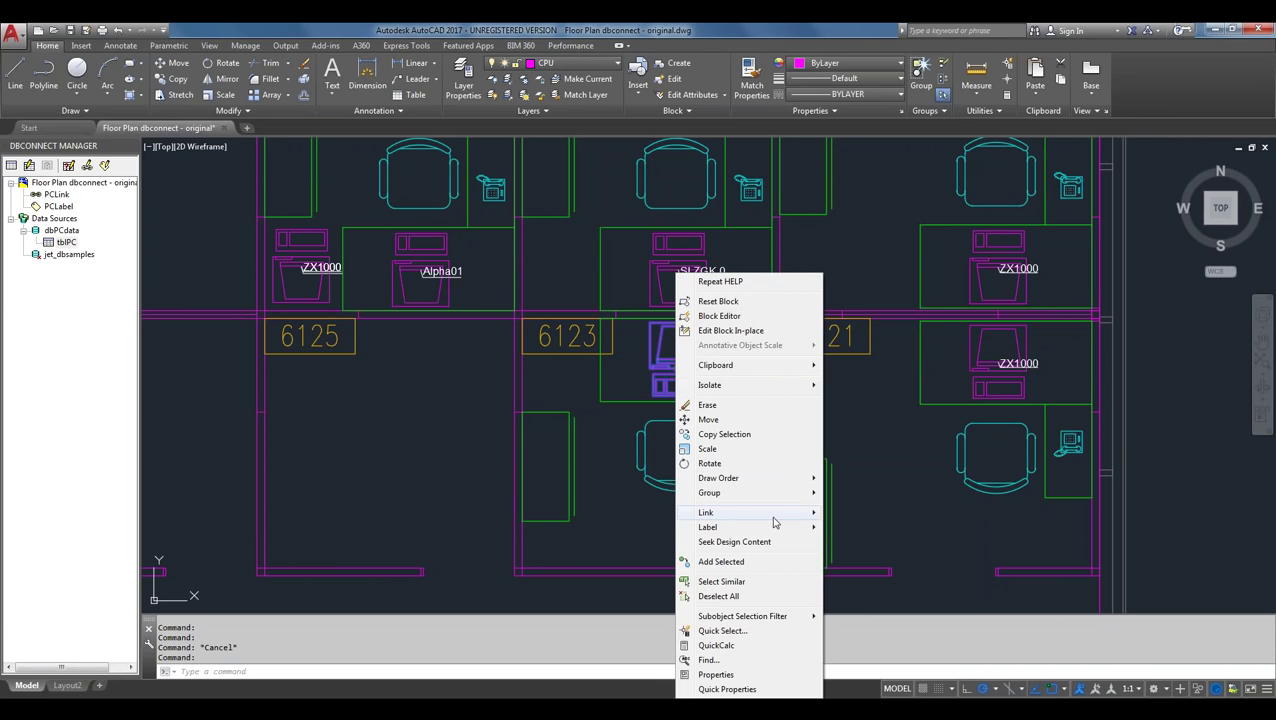
pyautogui.click(858, 513)
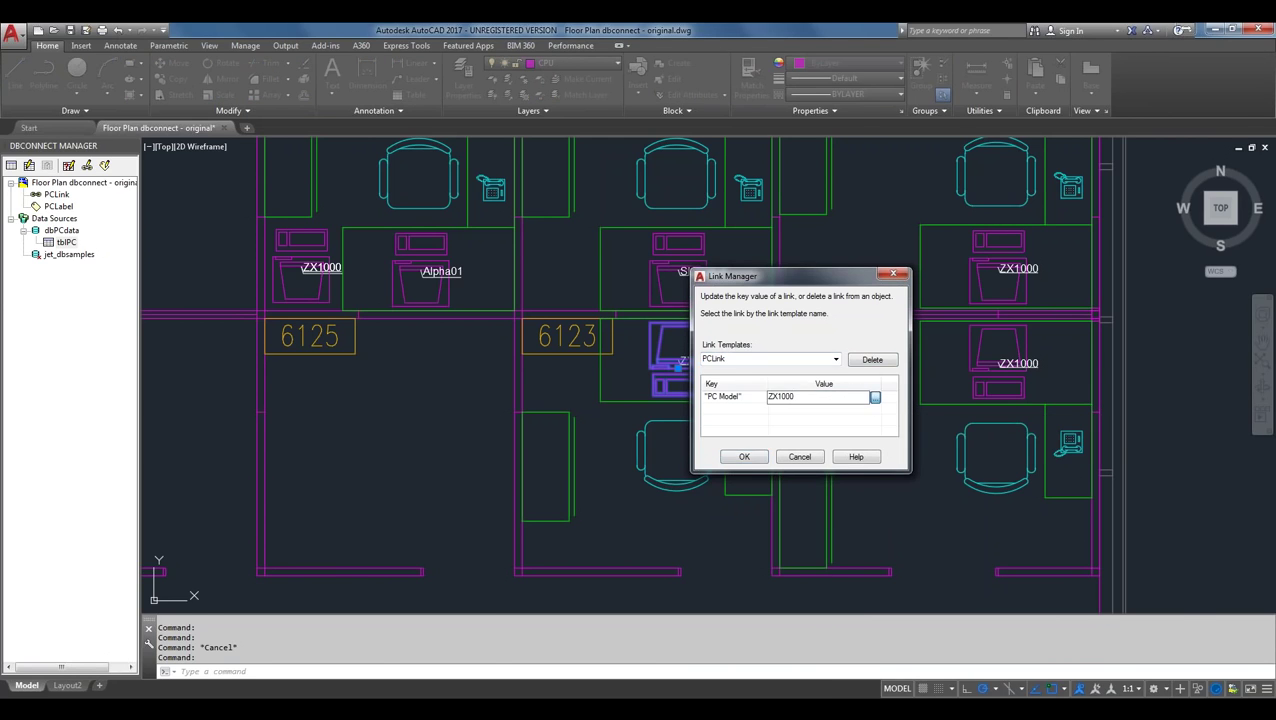
pyautogui.click(873, 397)
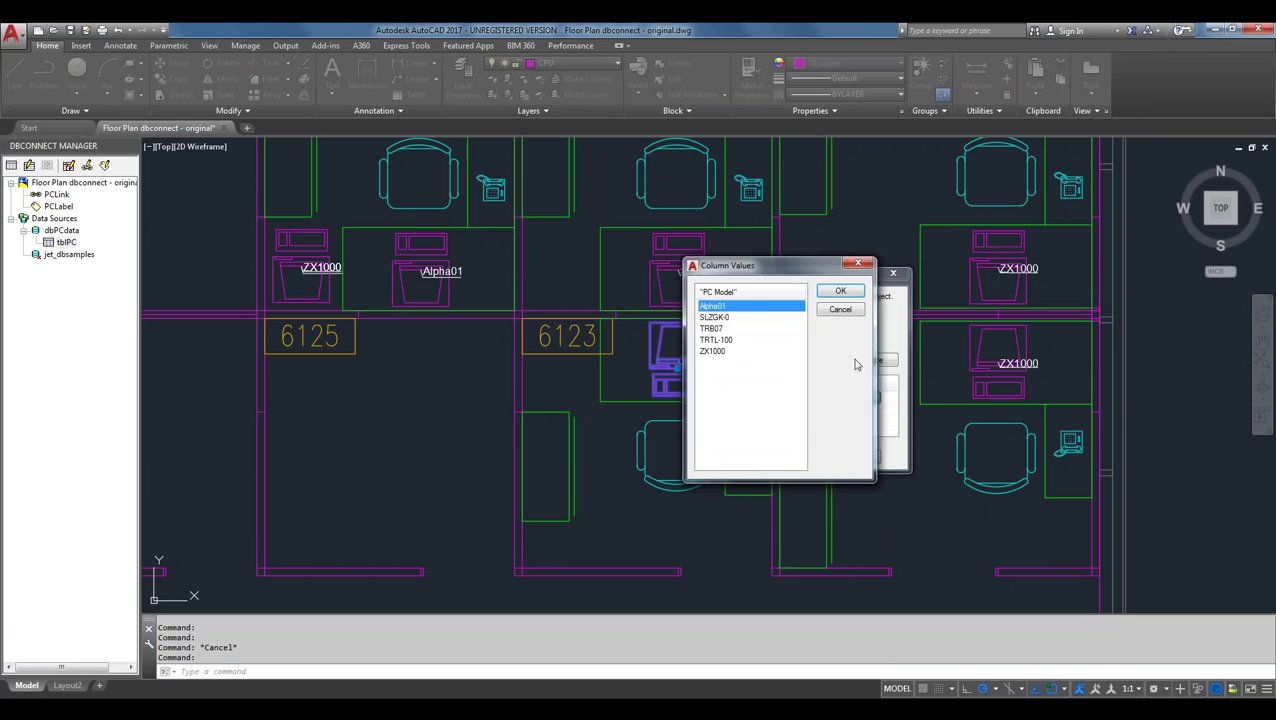
pyautogui.click(716, 329)
pyautogui.click(840, 293)
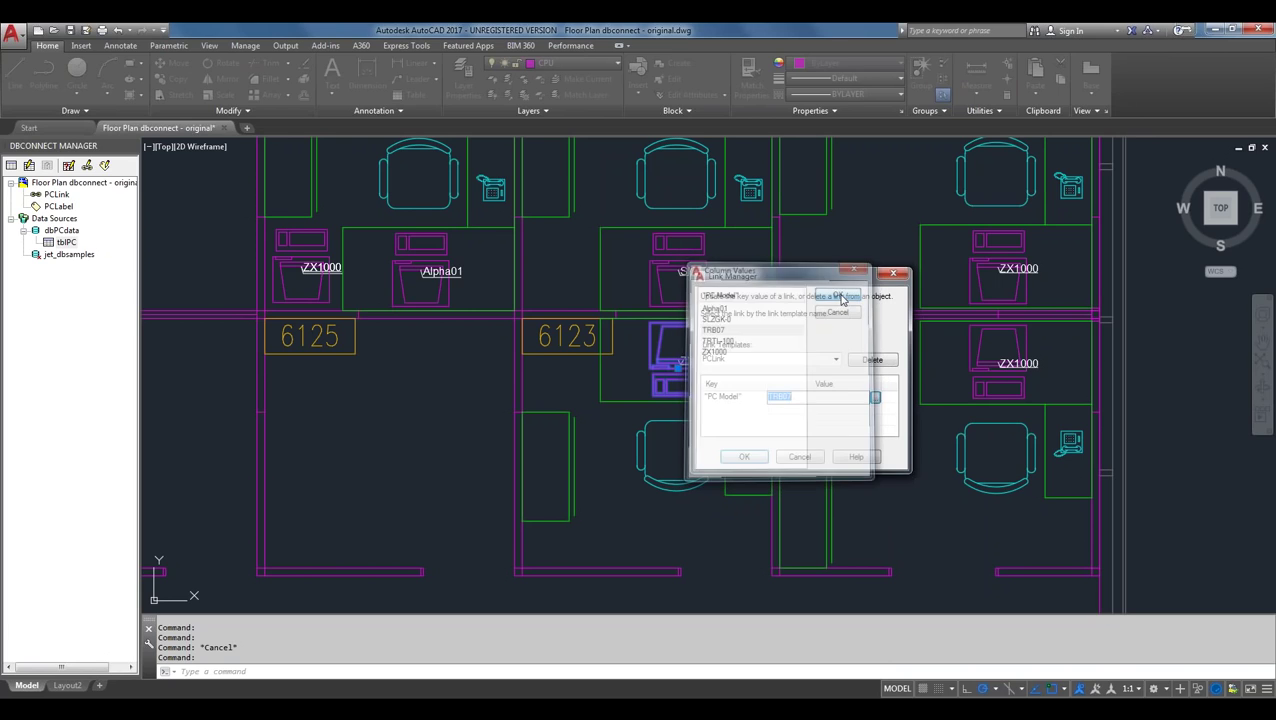
pyautogui.click(746, 457)
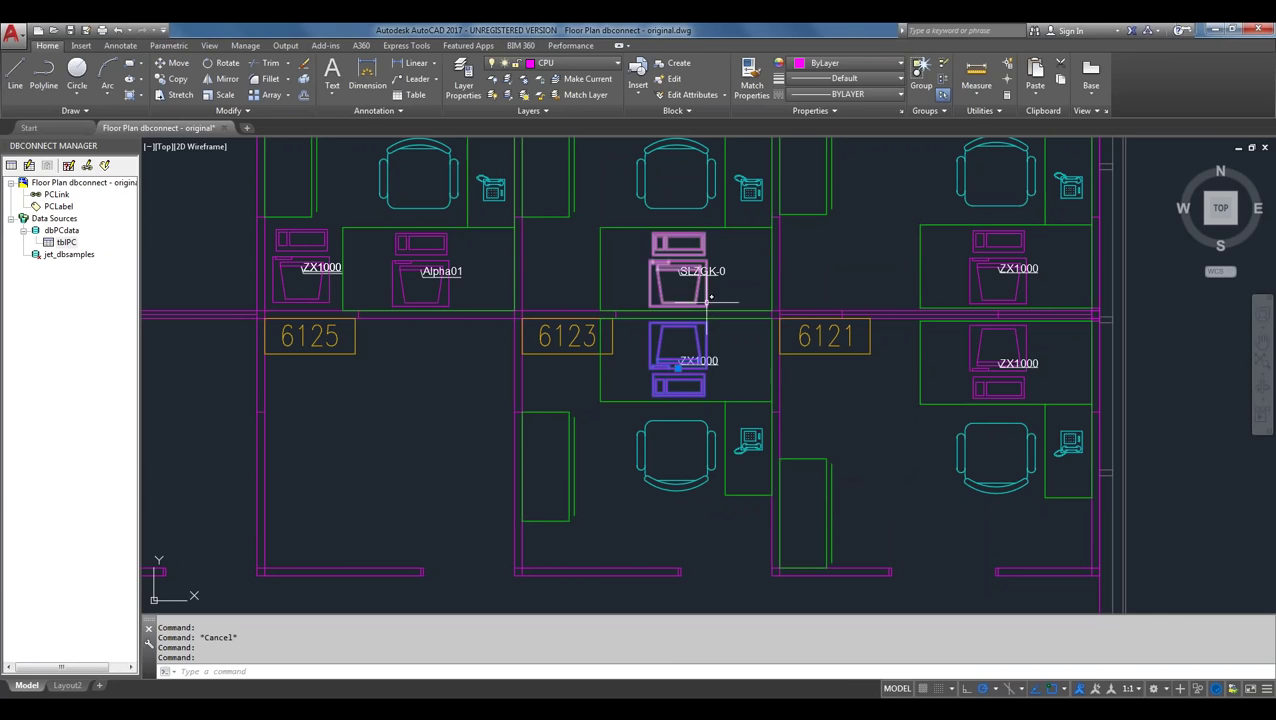
# - Reload its label to read TRB07 and clear the selection
pyautogui.rightClick(706, 361)
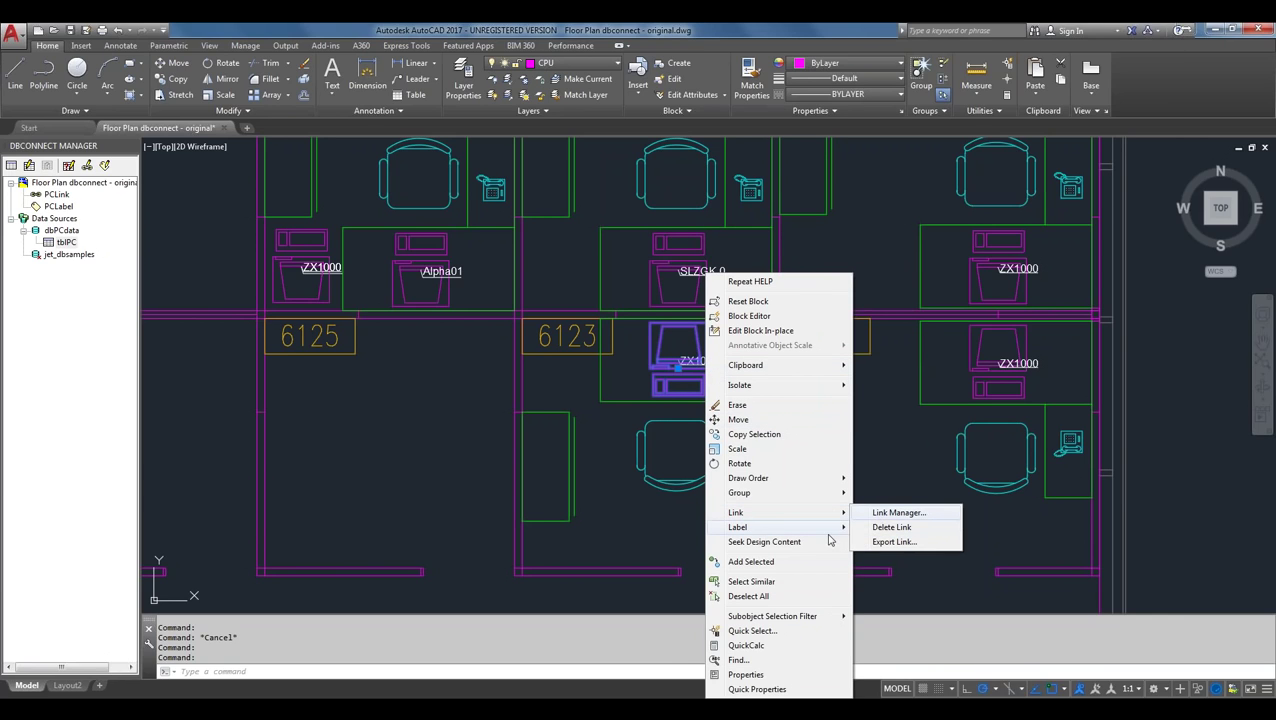
pyautogui.click(908, 528)
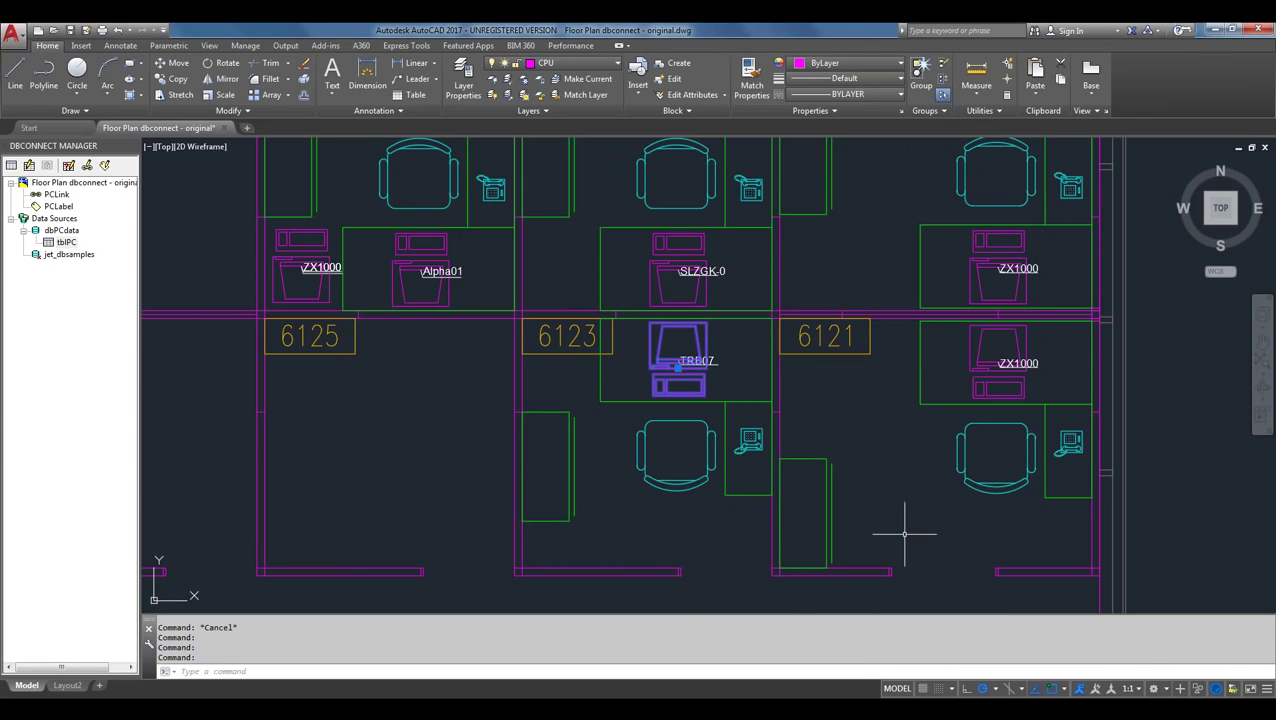
pyautogui.press('Escape')
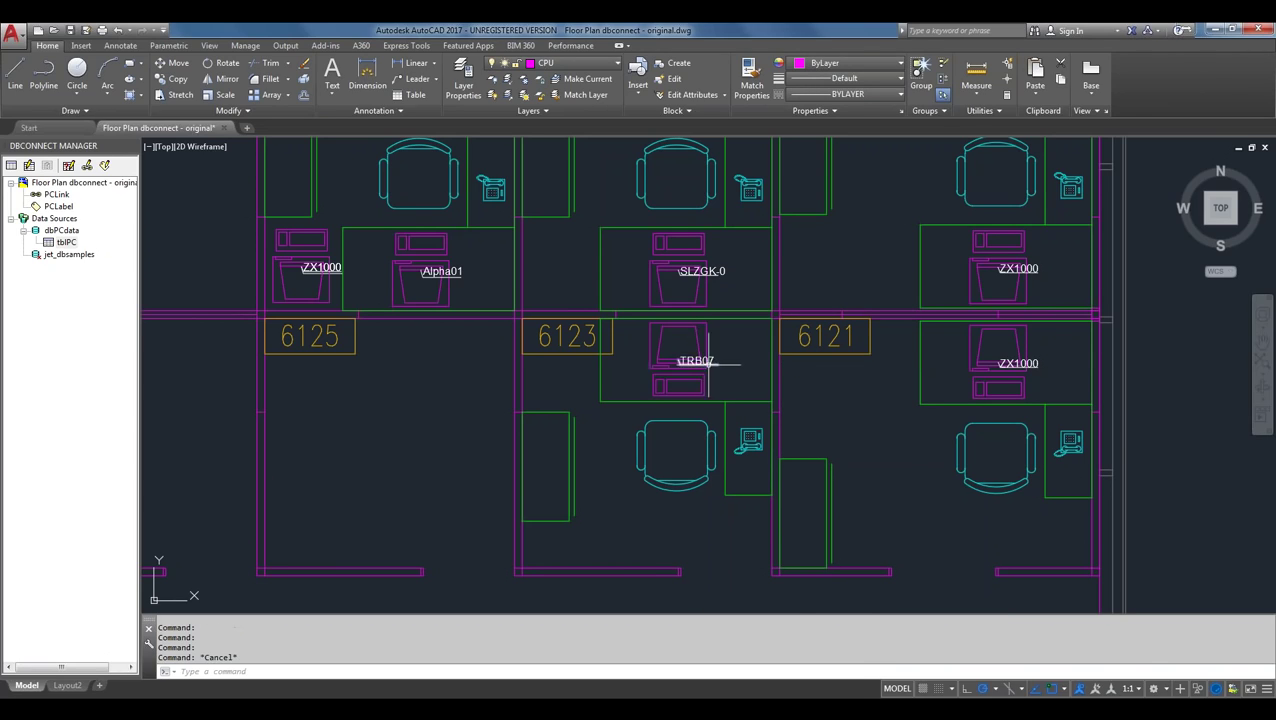
# - Reopen tblPC in the Data View and view the drawing objects linked to the Alpha01 record
pyautogui.click(66, 243)
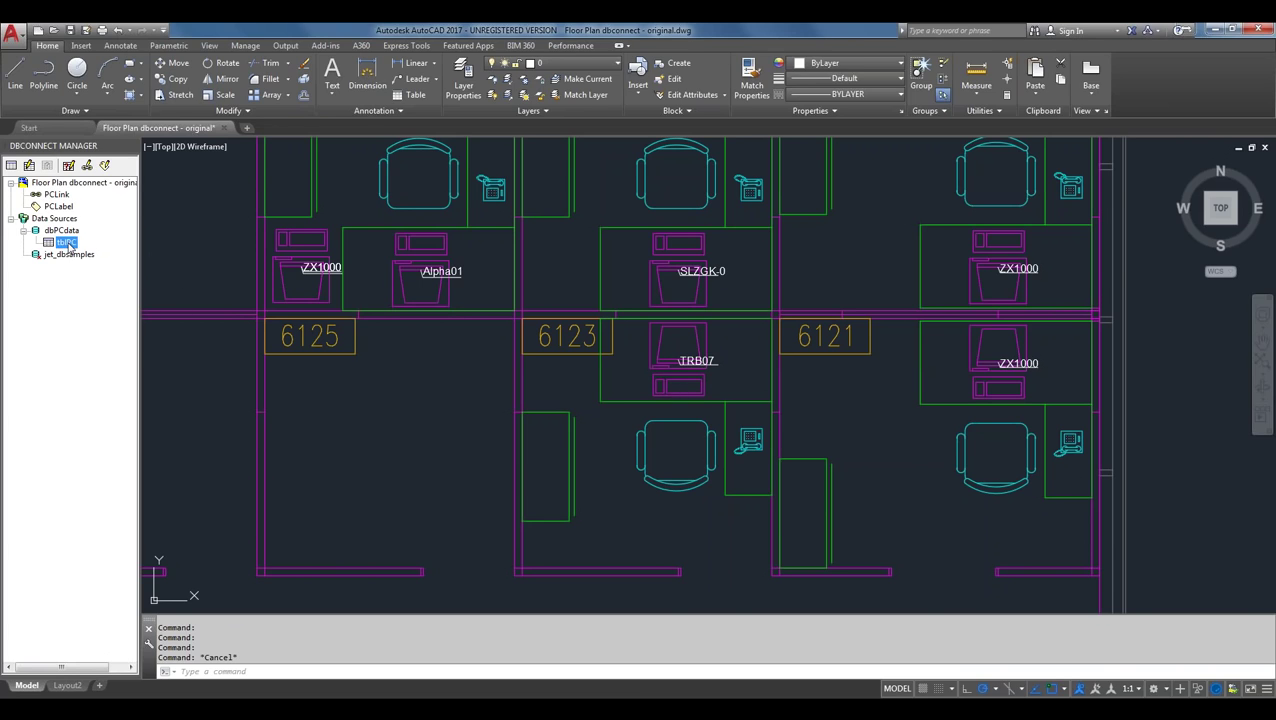
pyautogui.doubleClick(66, 243)
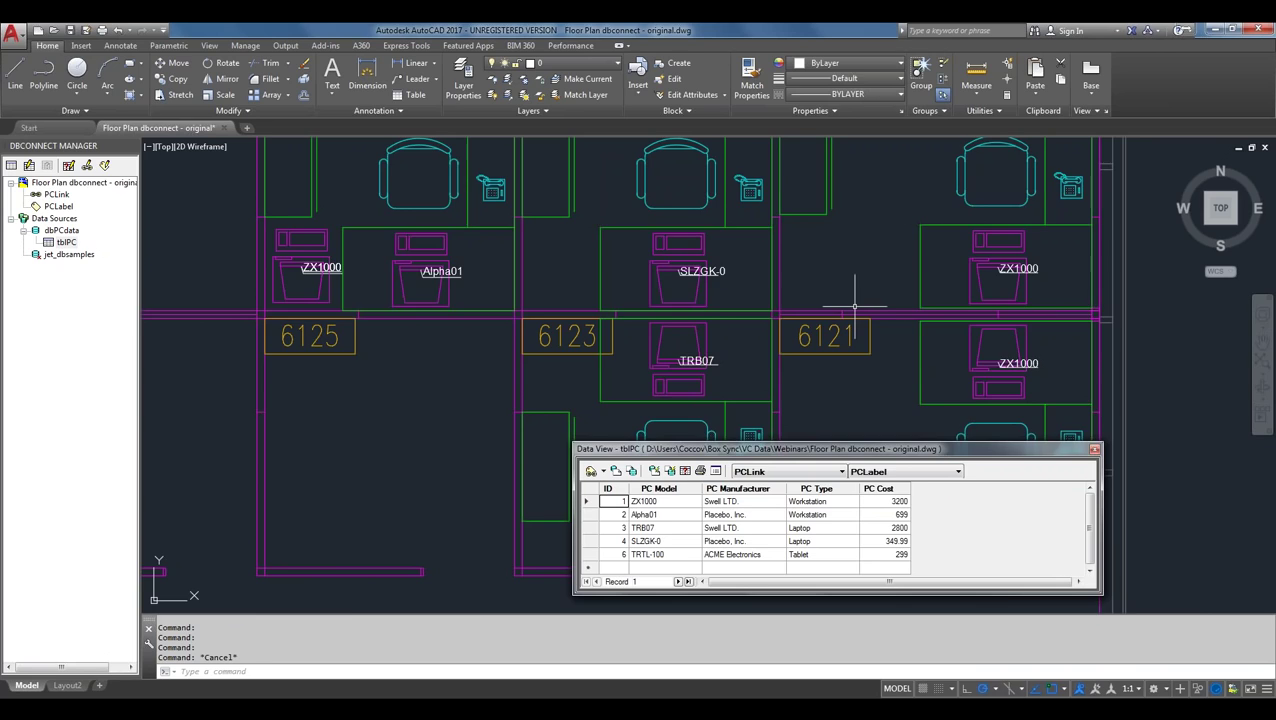
pyautogui.scroll(-2, 855, 305)
pyautogui.scroll(-2, 855, 305)
pyautogui.scroll(-2, 855, 305)
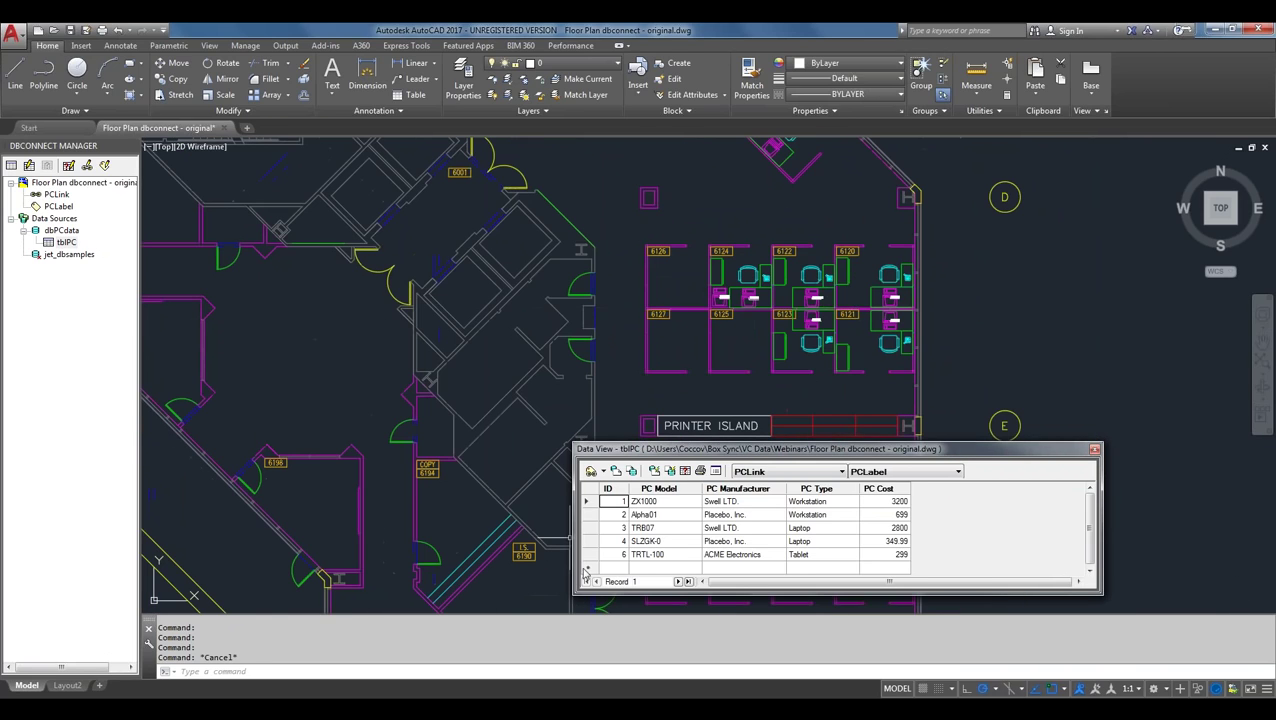
pyautogui.click(586, 514)
pyautogui.rightClick(586, 516)
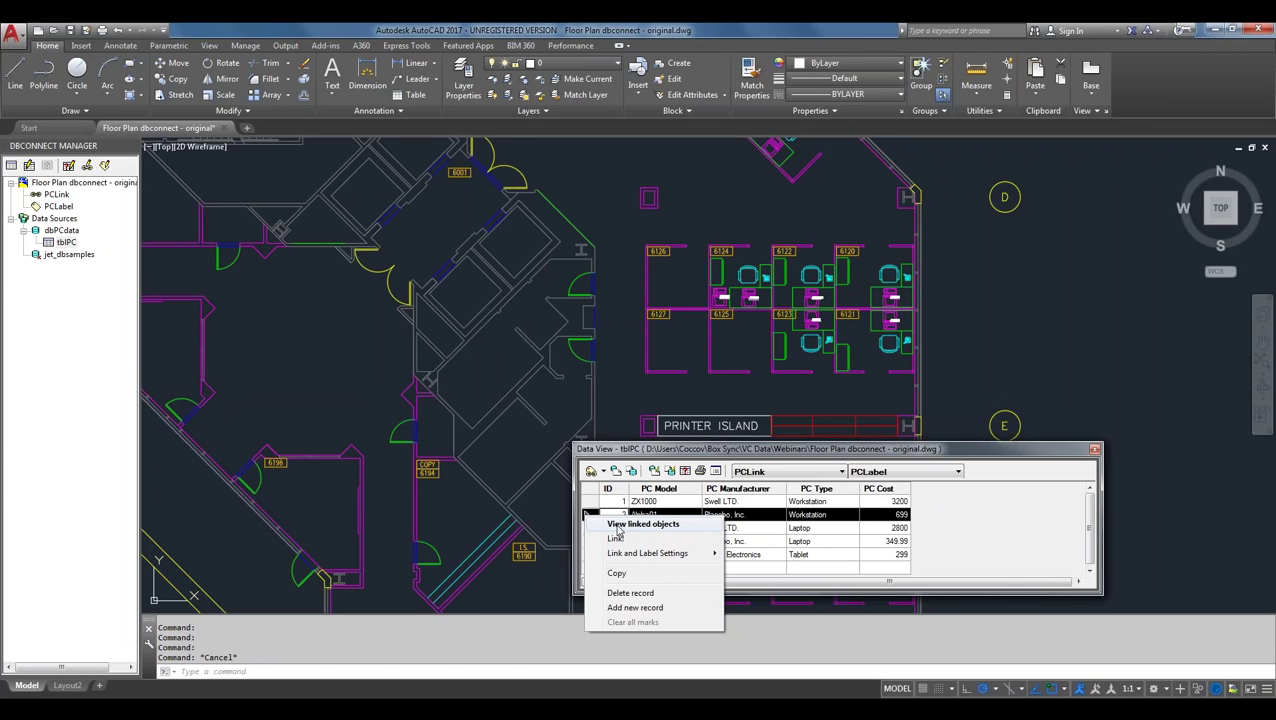
pyautogui.click(618, 528)
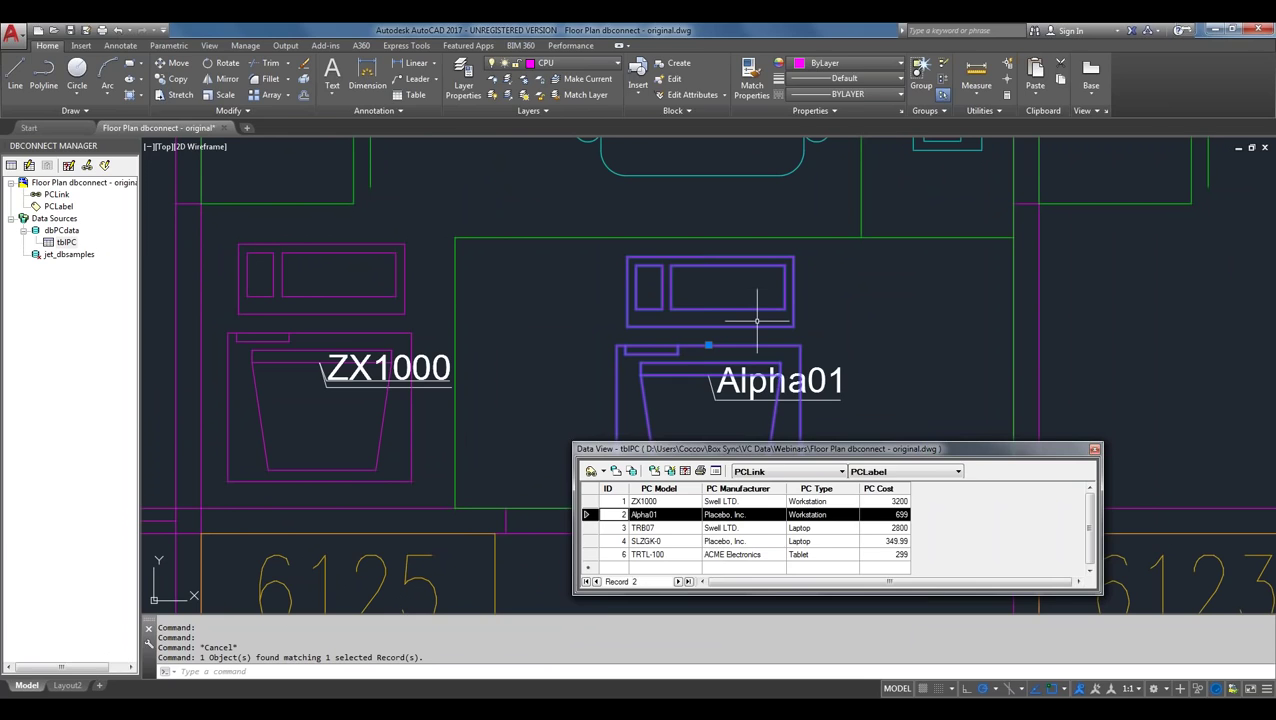
# - In Data View and Query Options, enable Automatically pan drawing and Automatically zoom drawing
pyautogui.click(714, 473)
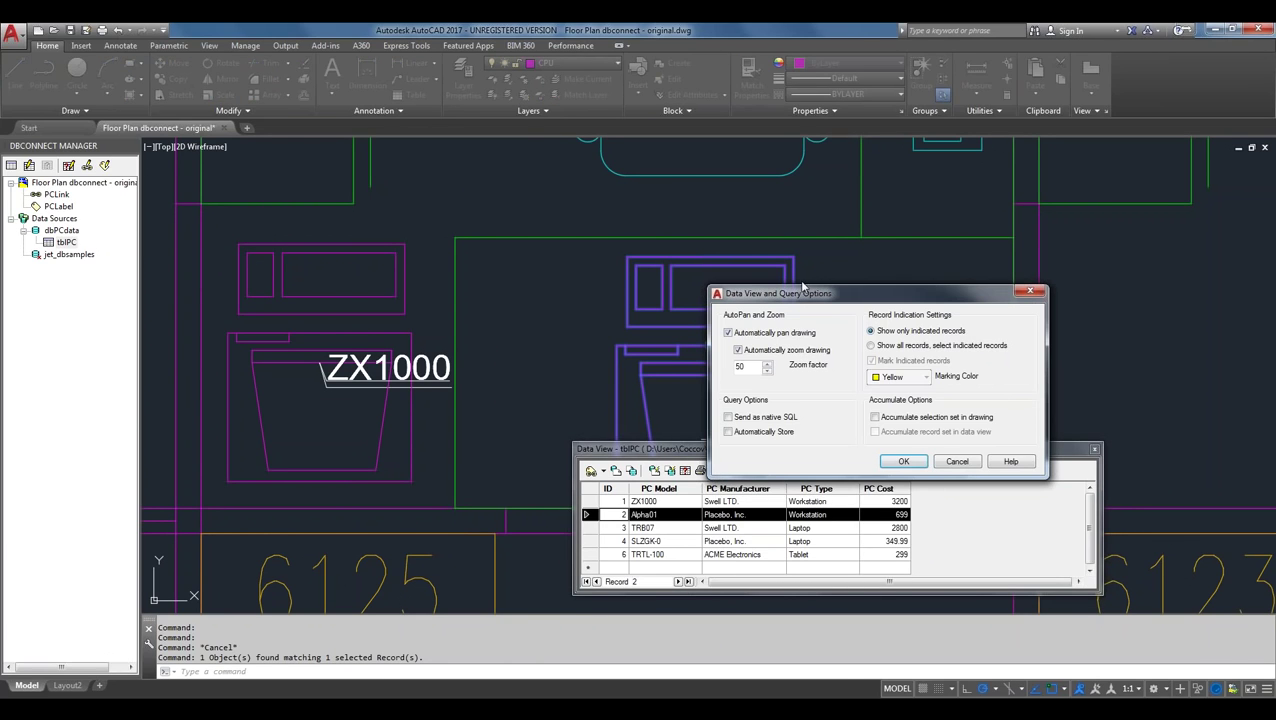
pyautogui.click(1027, 293)
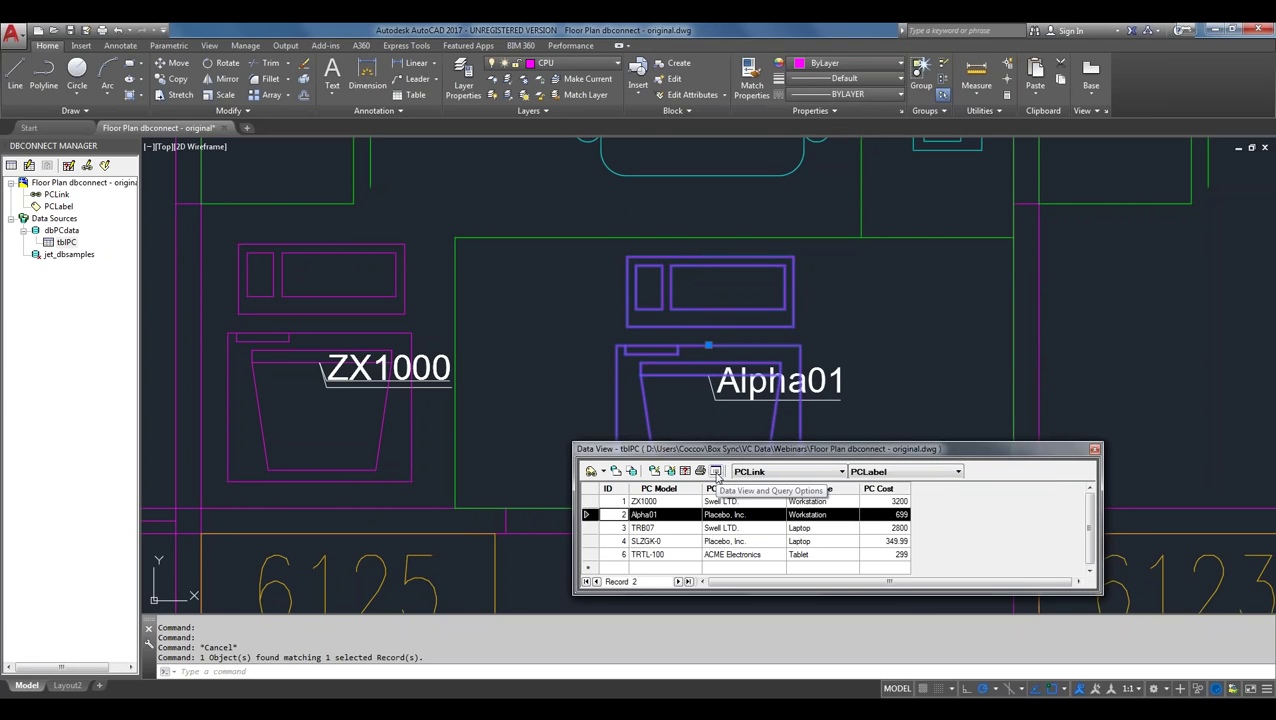
pyautogui.click(715, 471)
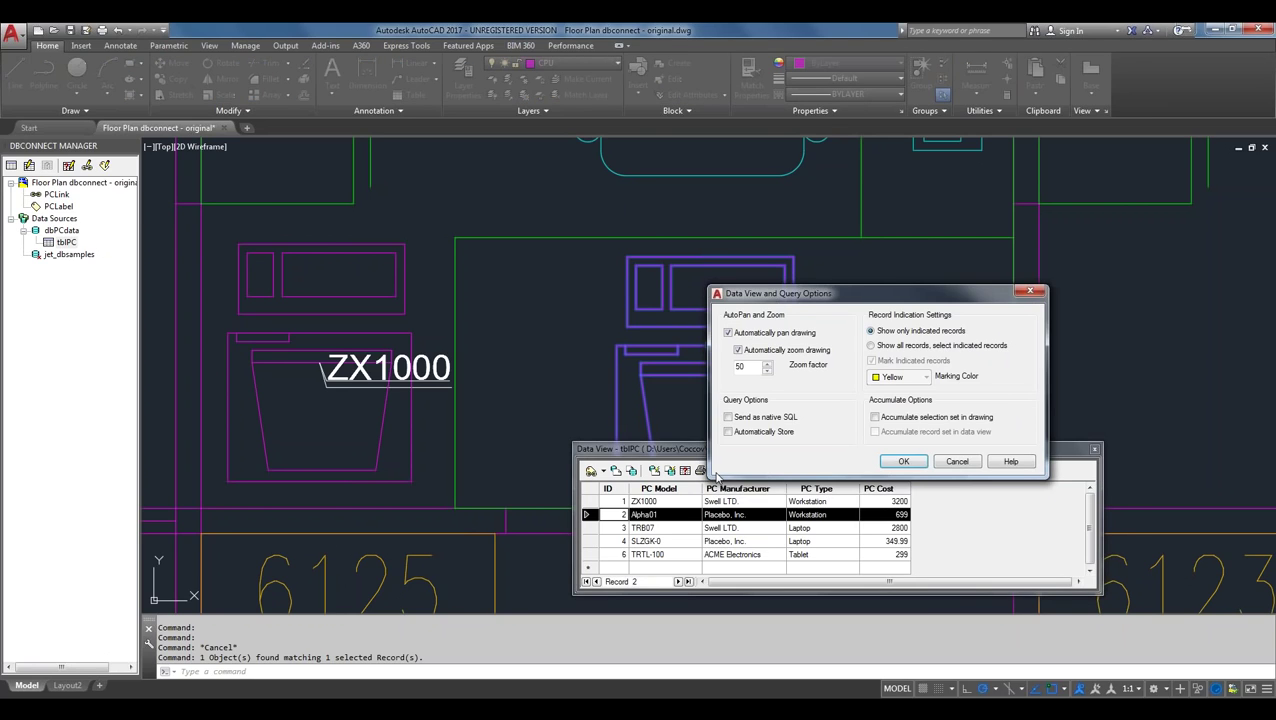
pyautogui.click(729, 333)
pyautogui.click(729, 333)
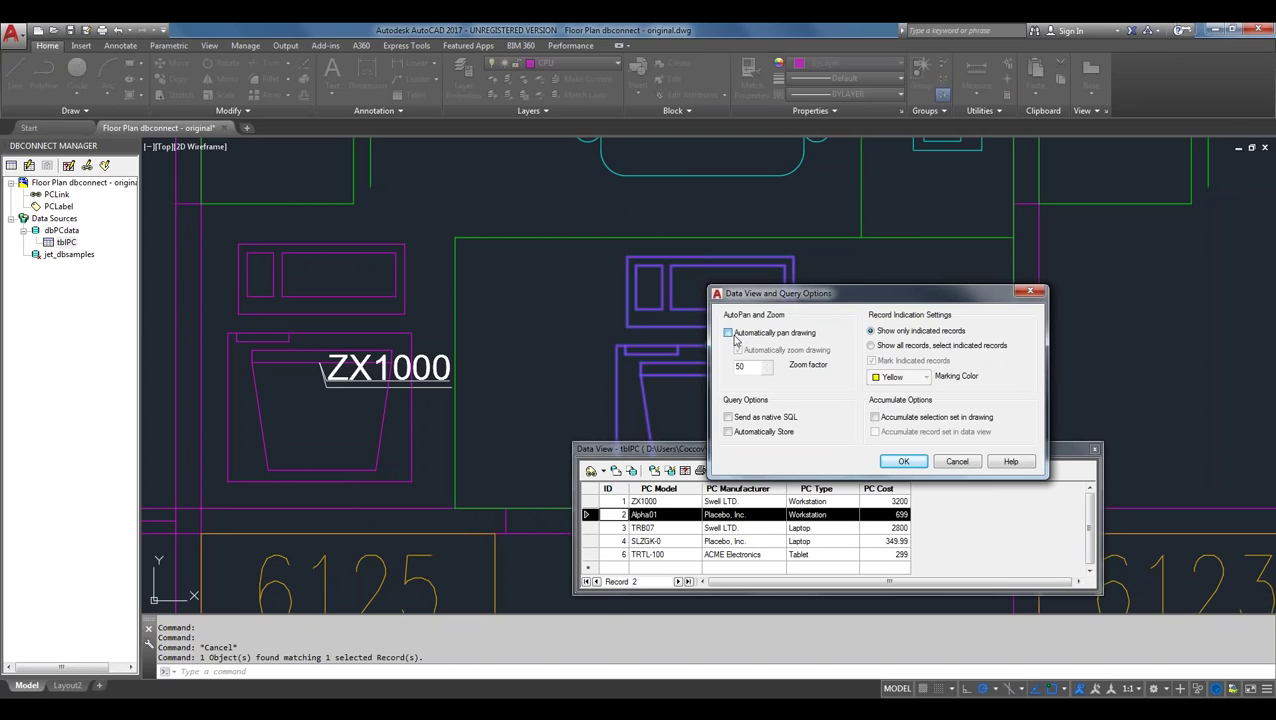
pyautogui.click(740, 337)
pyautogui.moveTo(768, 356)
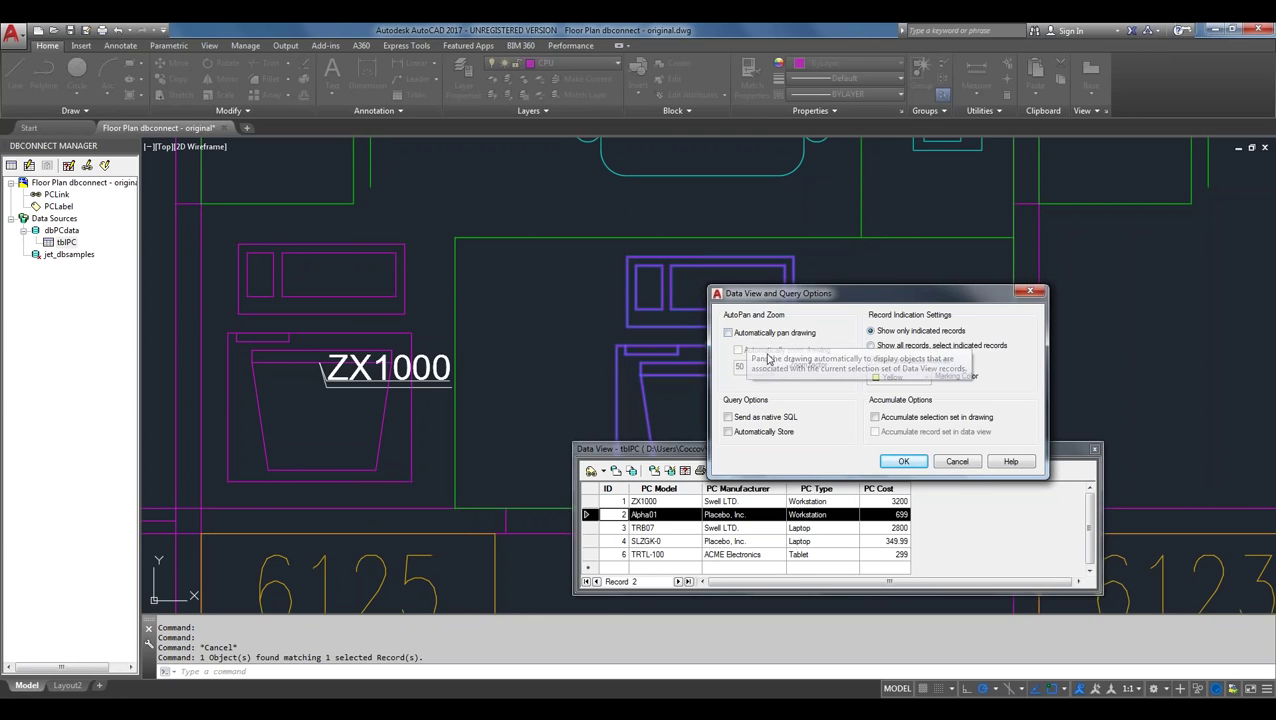
pyautogui.click(730, 334)
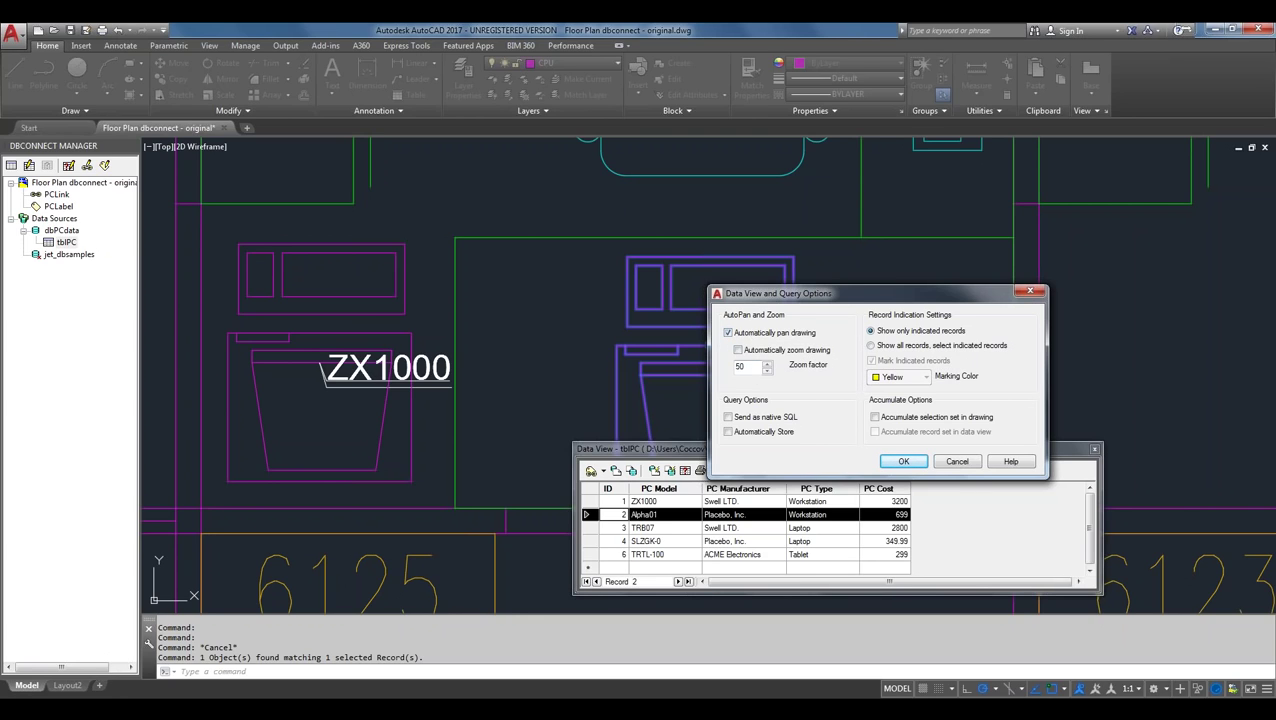
pyautogui.click(737, 351)
# - Apply the options, view the three objects linked to ZX1000, then clear the selection
pyautogui.click(901, 463)
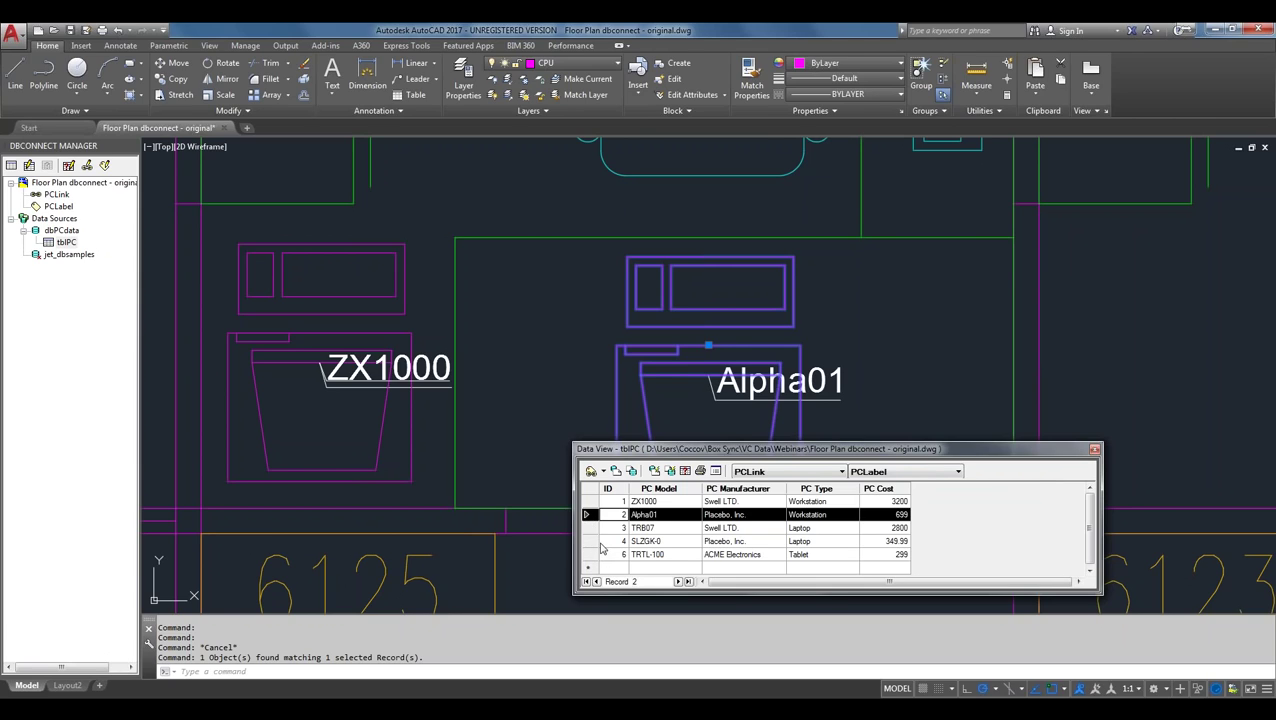
pyautogui.click(605, 501)
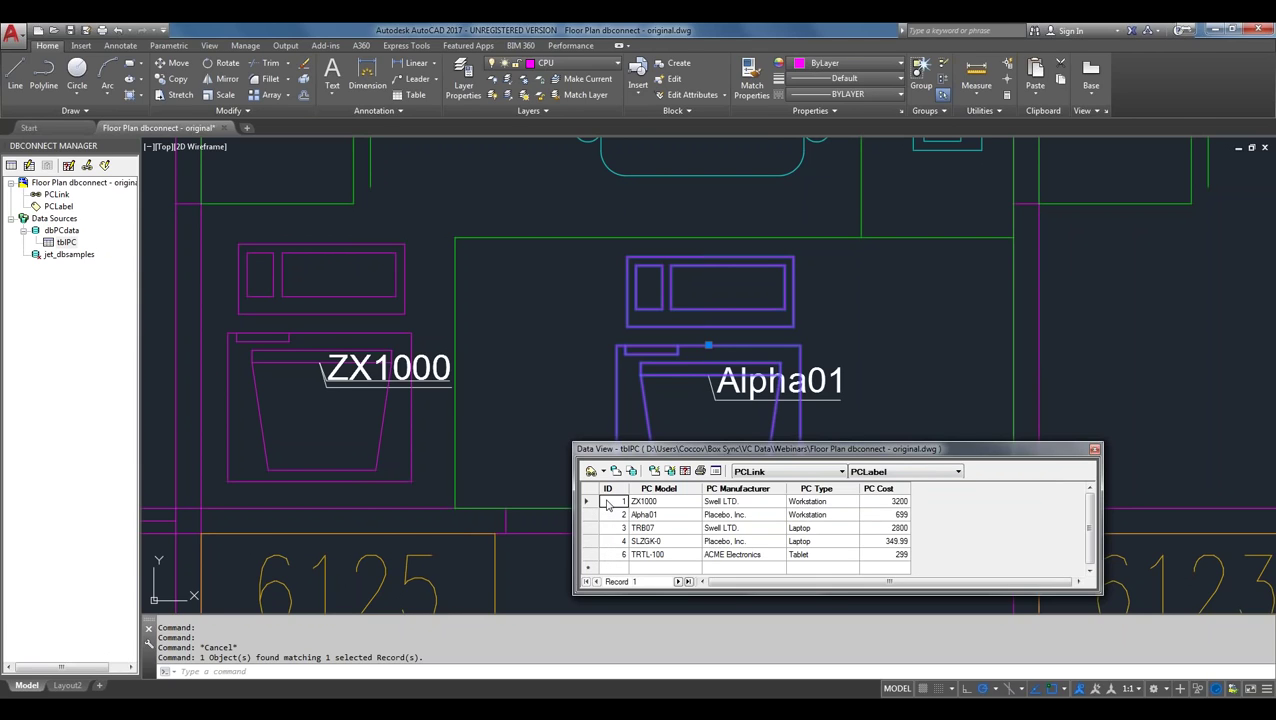
pyautogui.click(591, 505)
pyautogui.rightClick(592, 503)
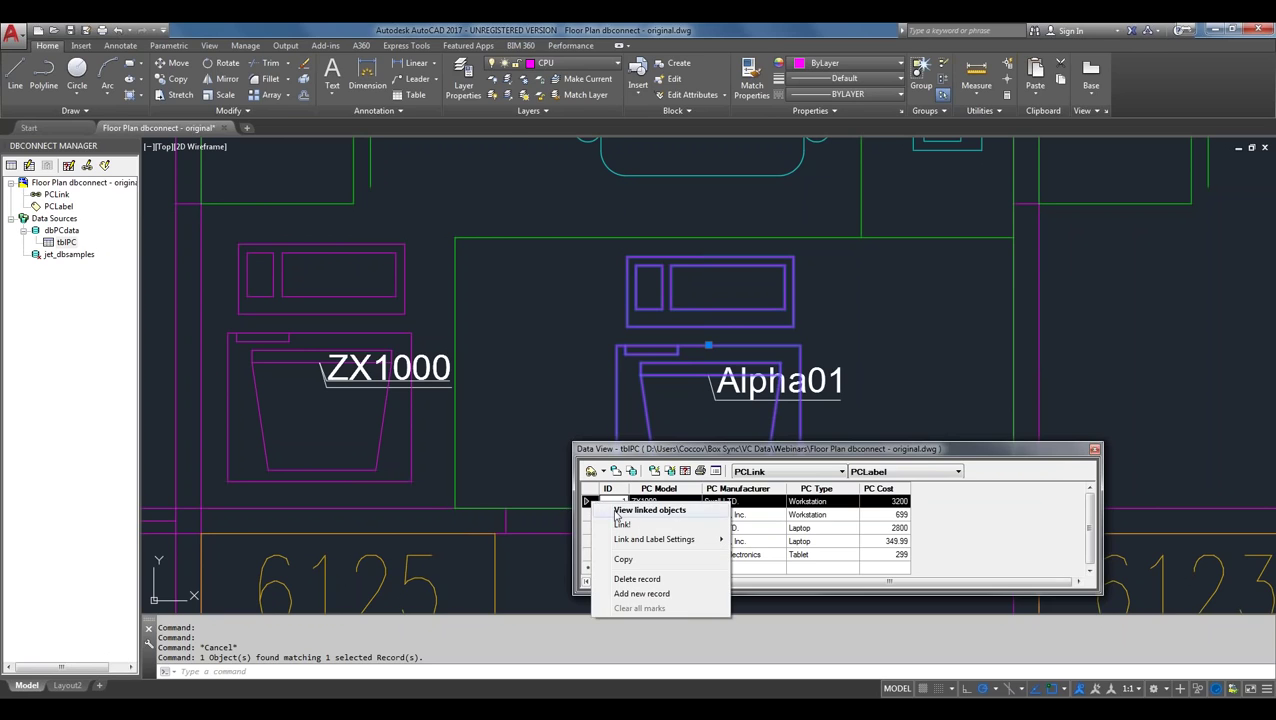
pyautogui.click(640, 510)
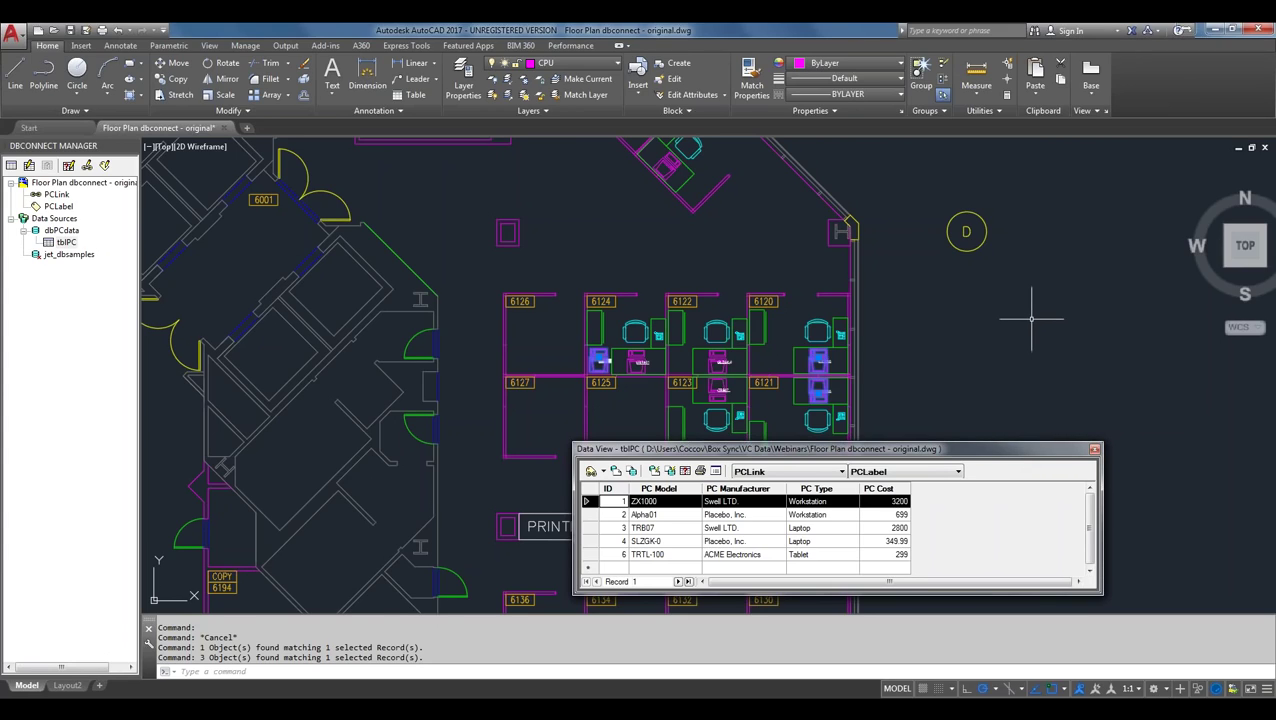
pyautogui.press('Escape')
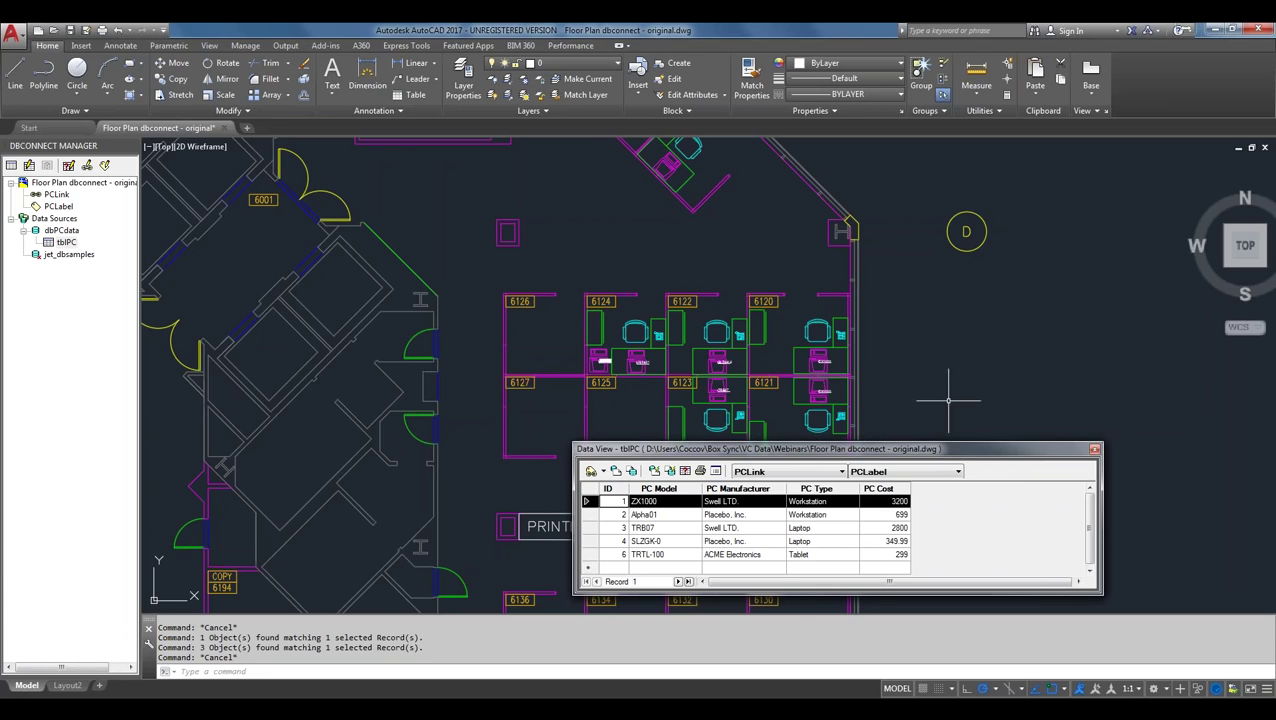
# - Start a new query on tblPC named tblPCQuery1 and continue into the Query Editor
pyautogui.click(686, 472)
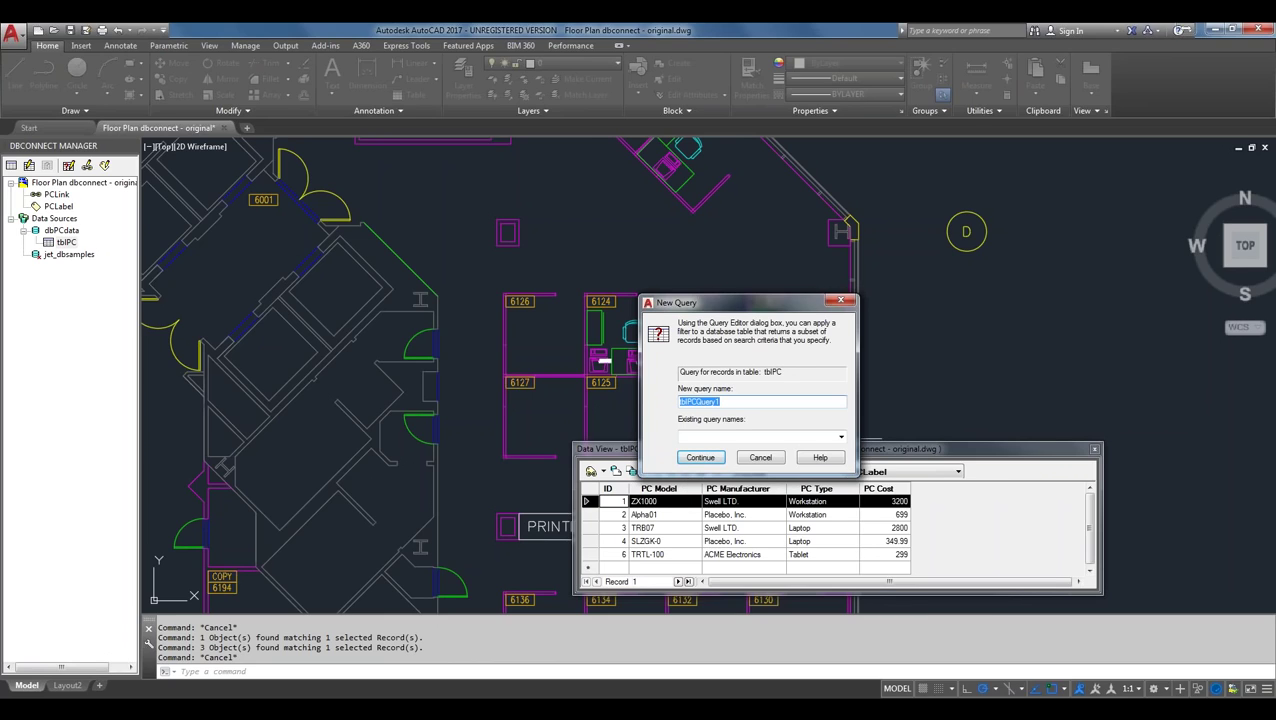
pyautogui.moveTo(700, 302); pyautogui.dragTo(747, 177)
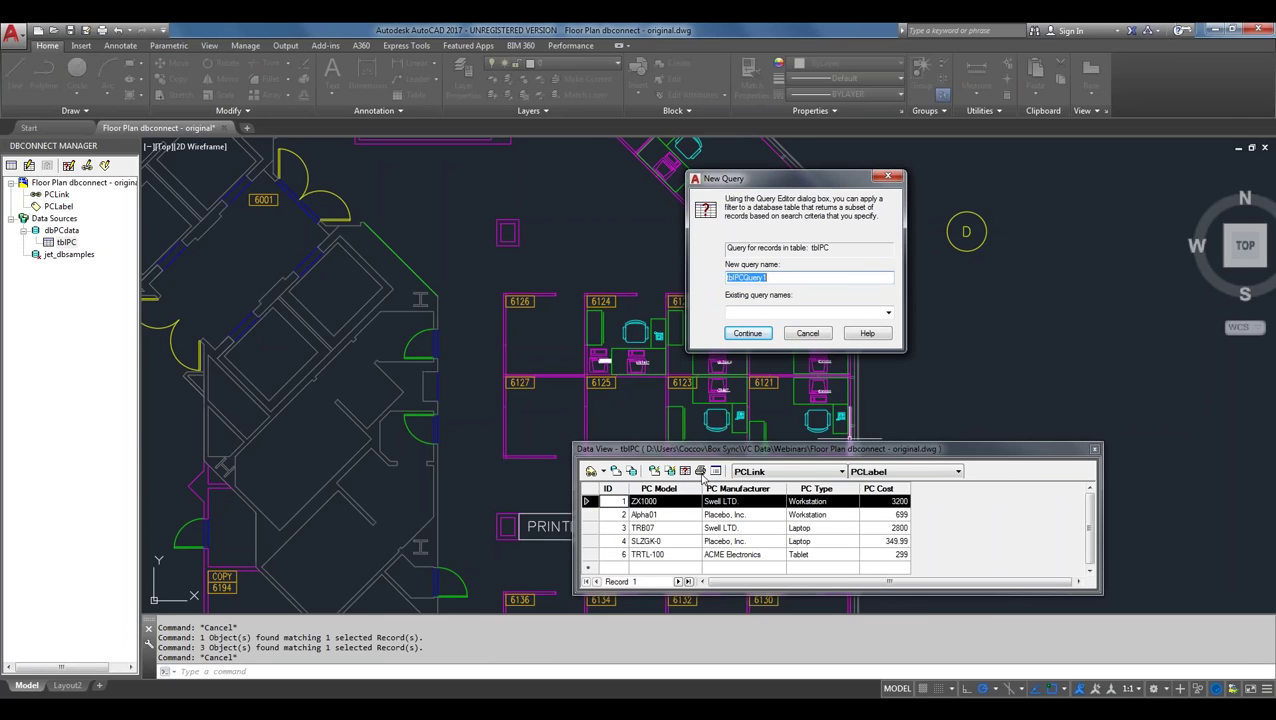
pyautogui.click(812, 334)
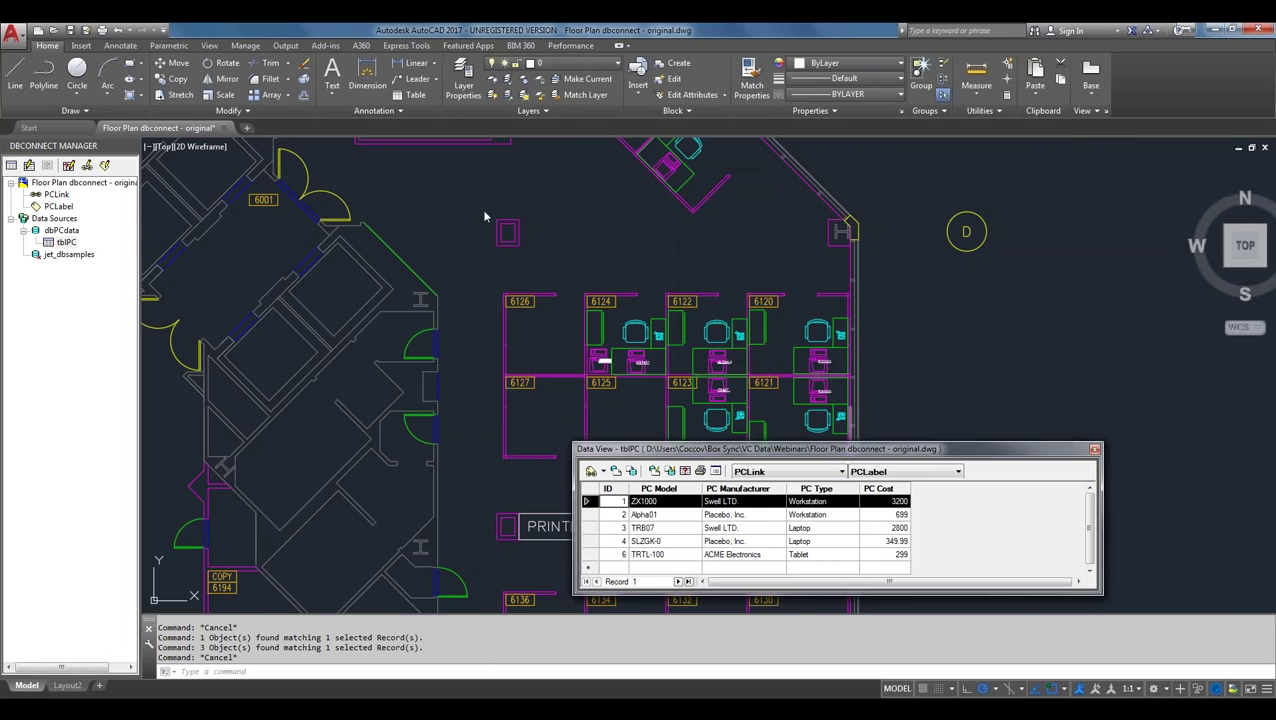
pyautogui.rightClick(64, 244)
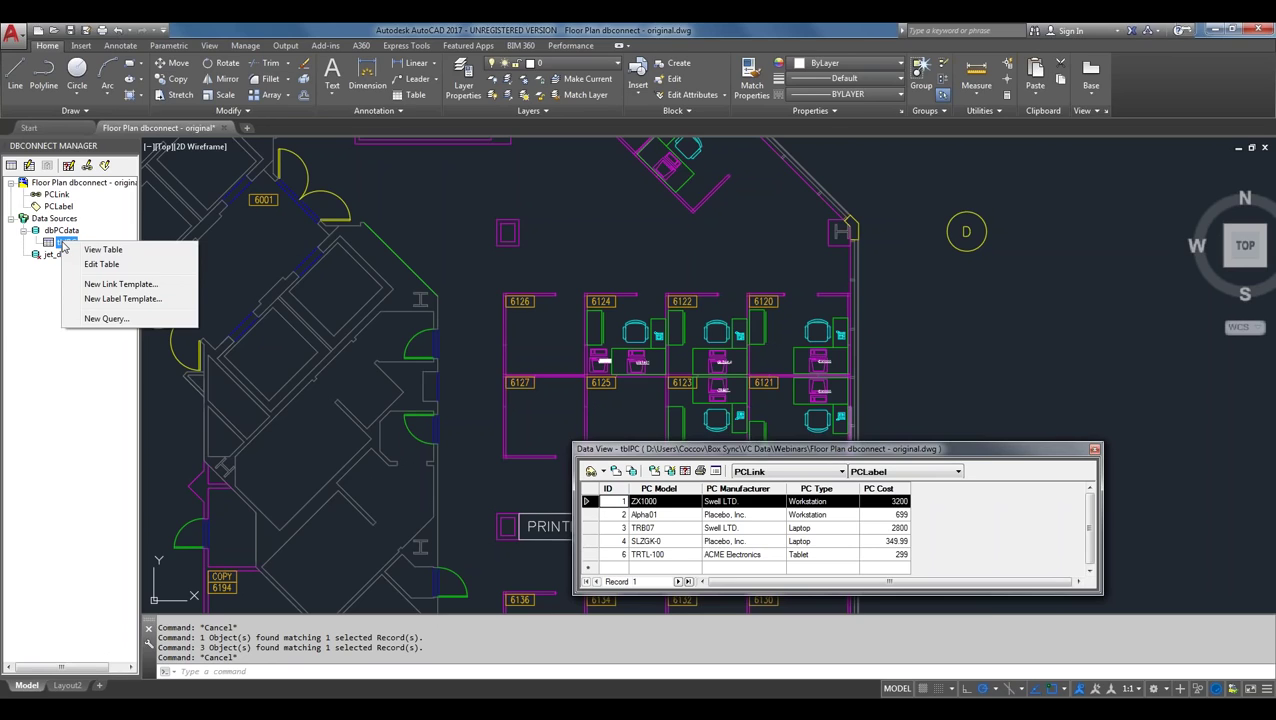
pyautogui.click(94, 319)
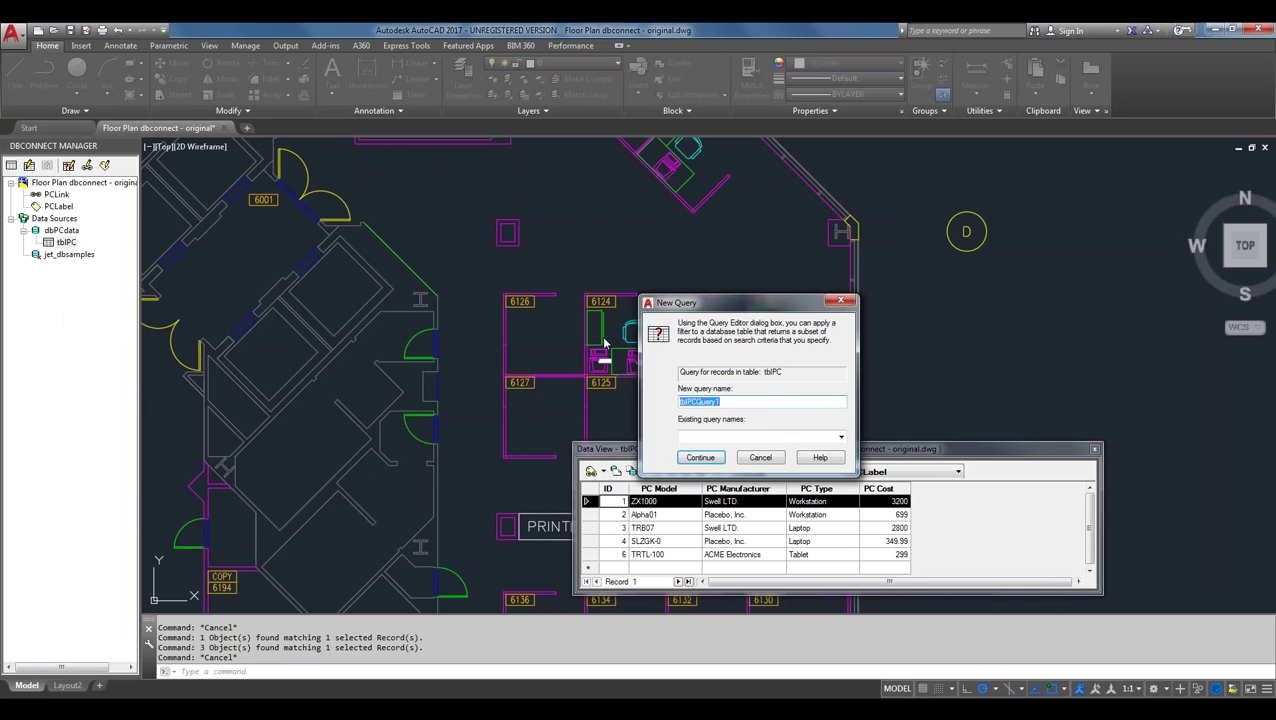
pyautogui.moveTo(700, 302); pyautogui.dragTo(617, 238)
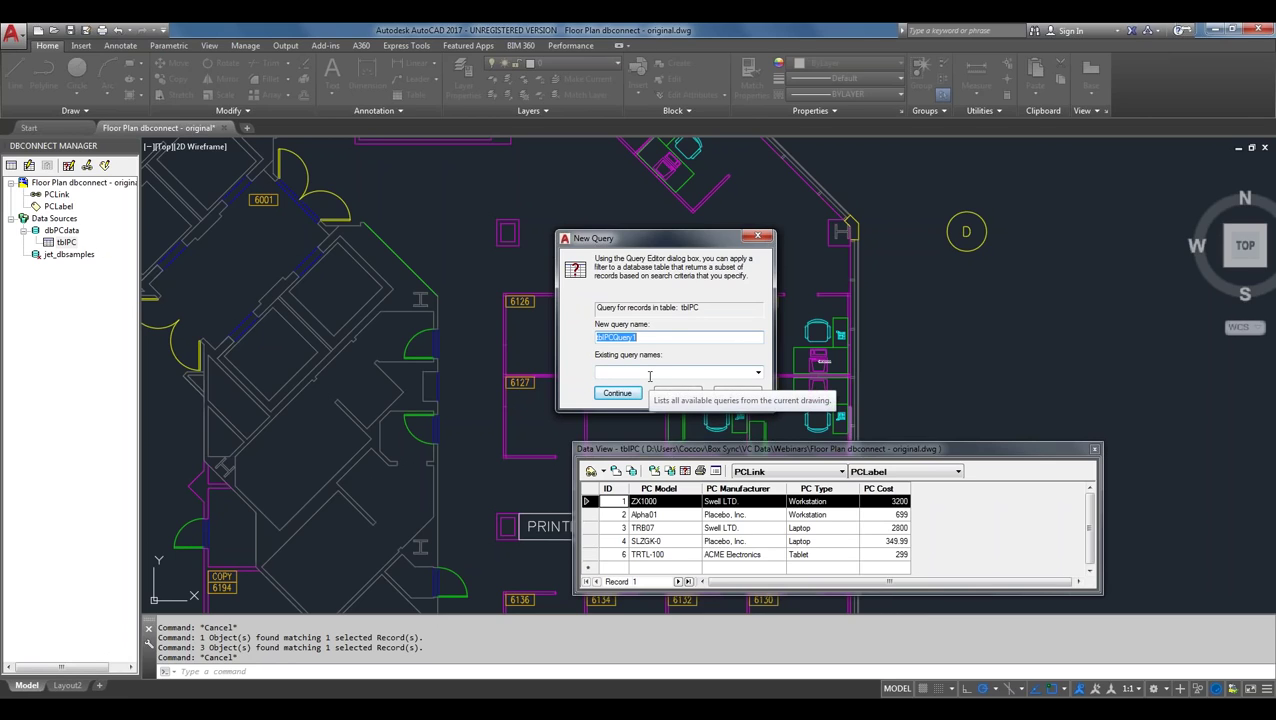
pyautogui.click(617, 392)
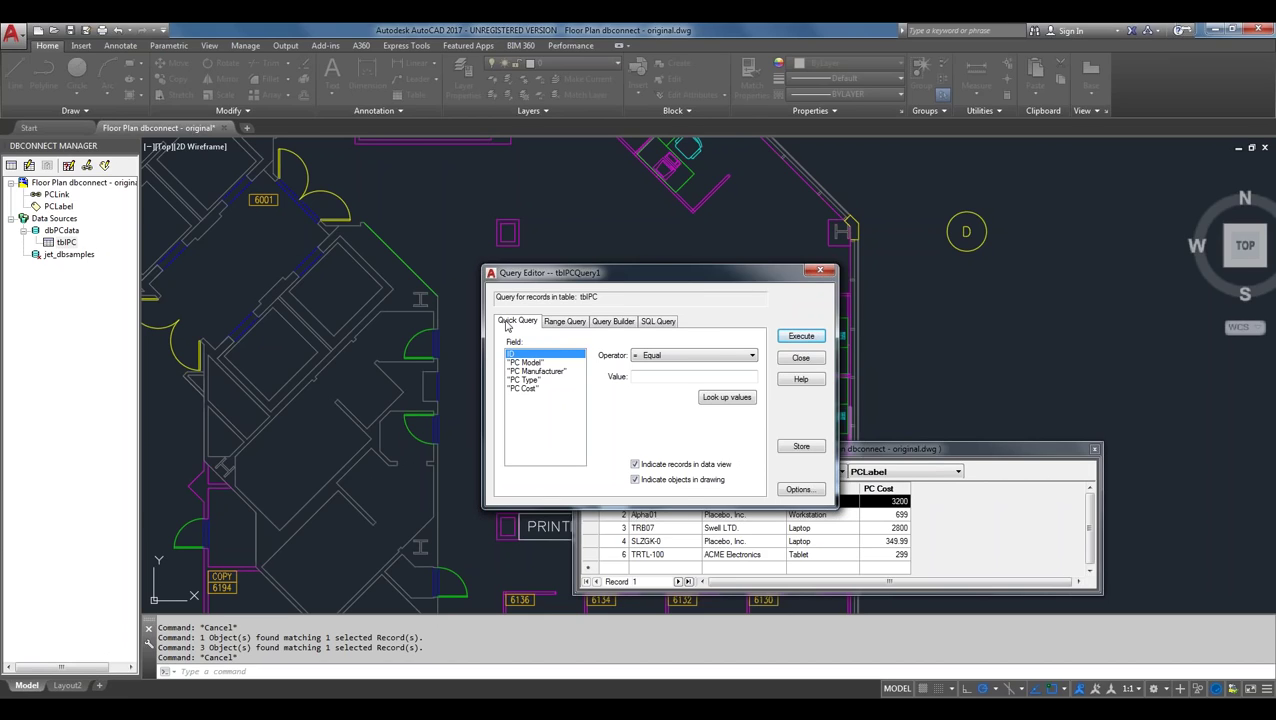
# - Define a quick query testing PC Type Equal to the looked-up value Workstation
pyautogui.click(535, 362)
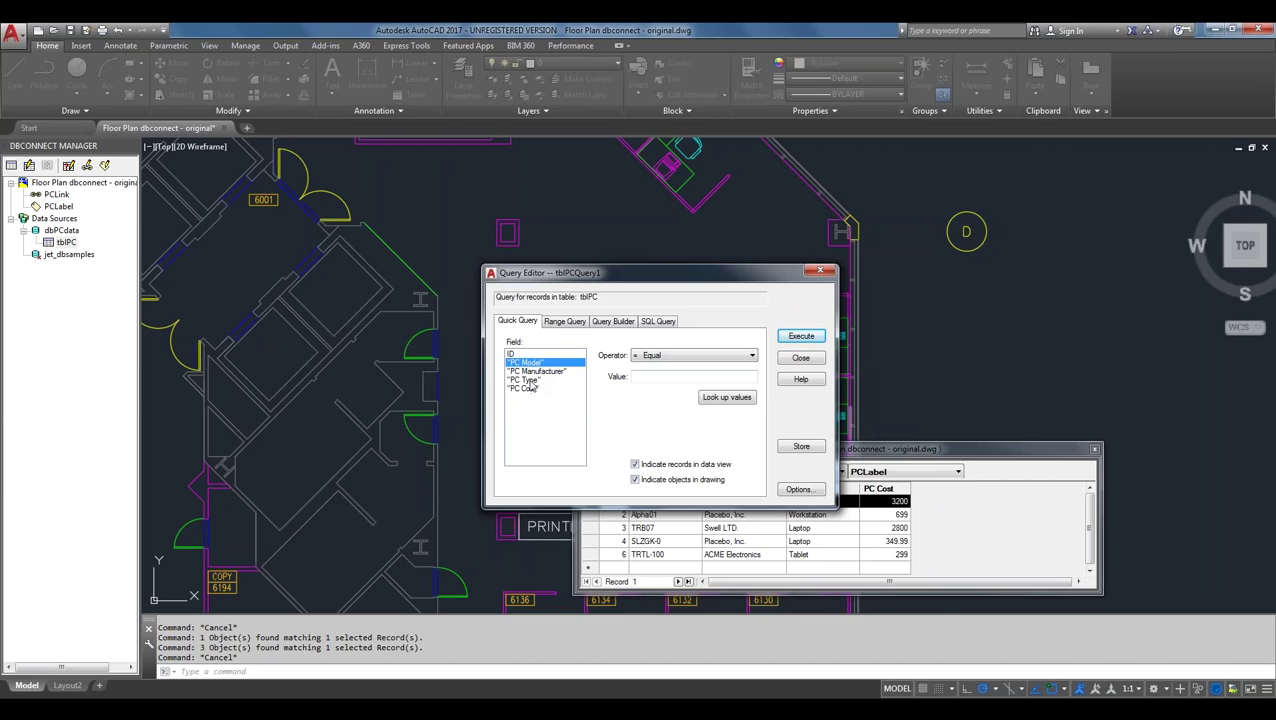
pyautogui.click(528, 381)
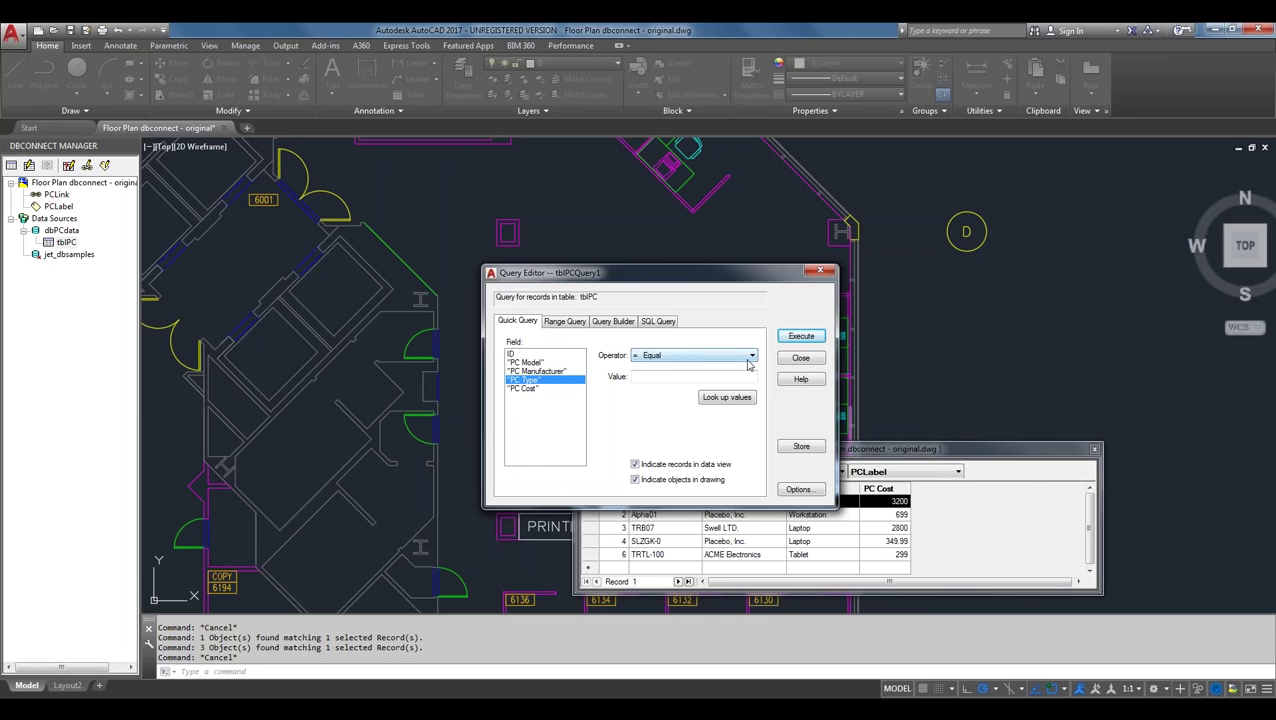
pyautogui.click(748, 358)
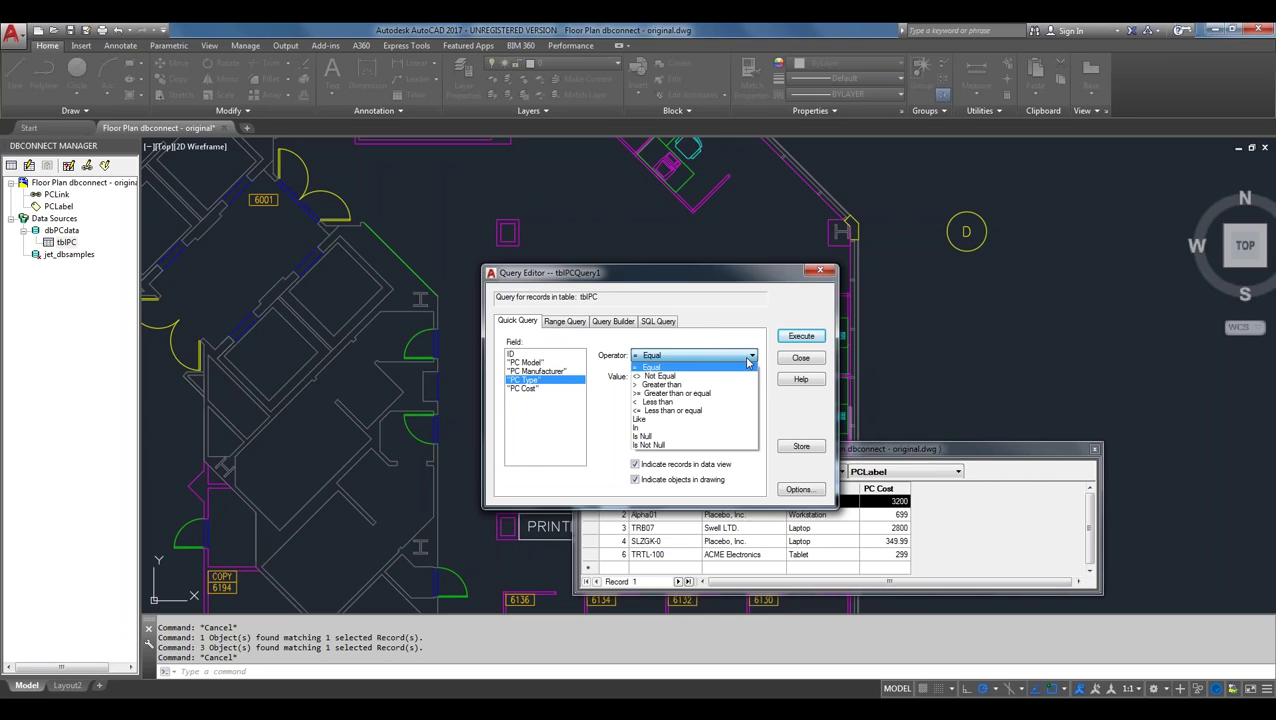
pyautogui.click(694, 354)
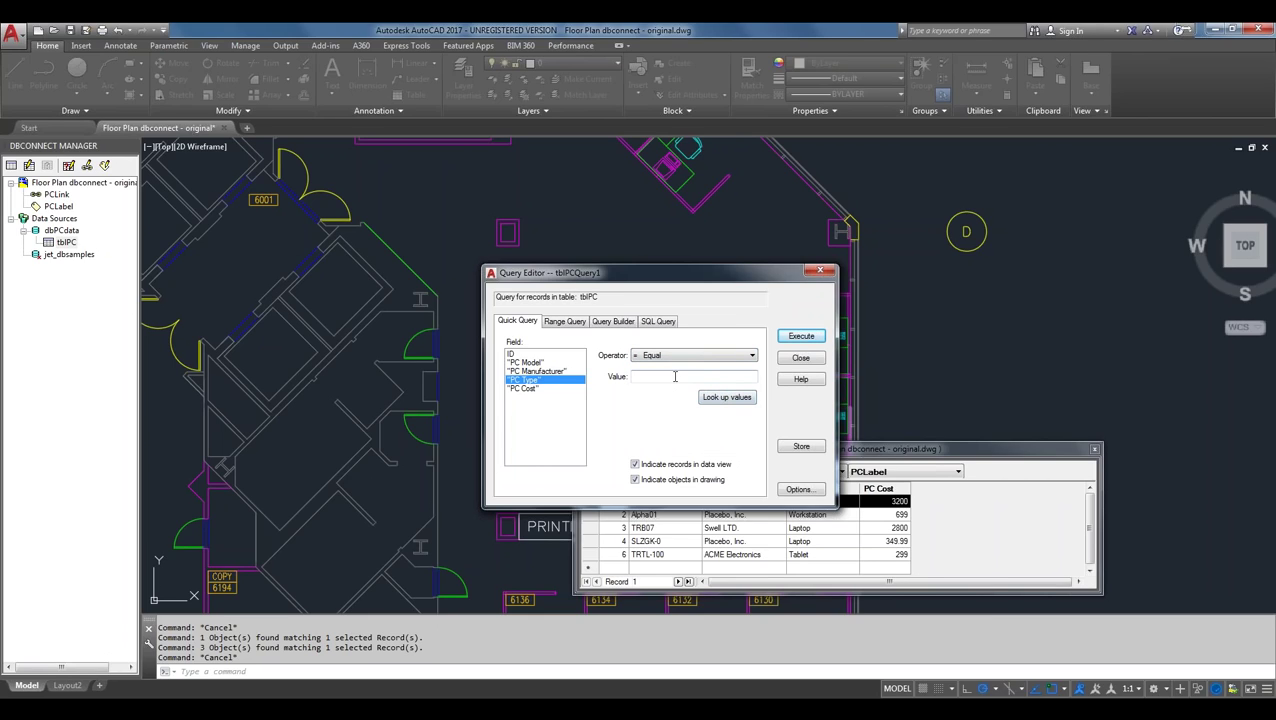
pyautogui.click(710, 397)
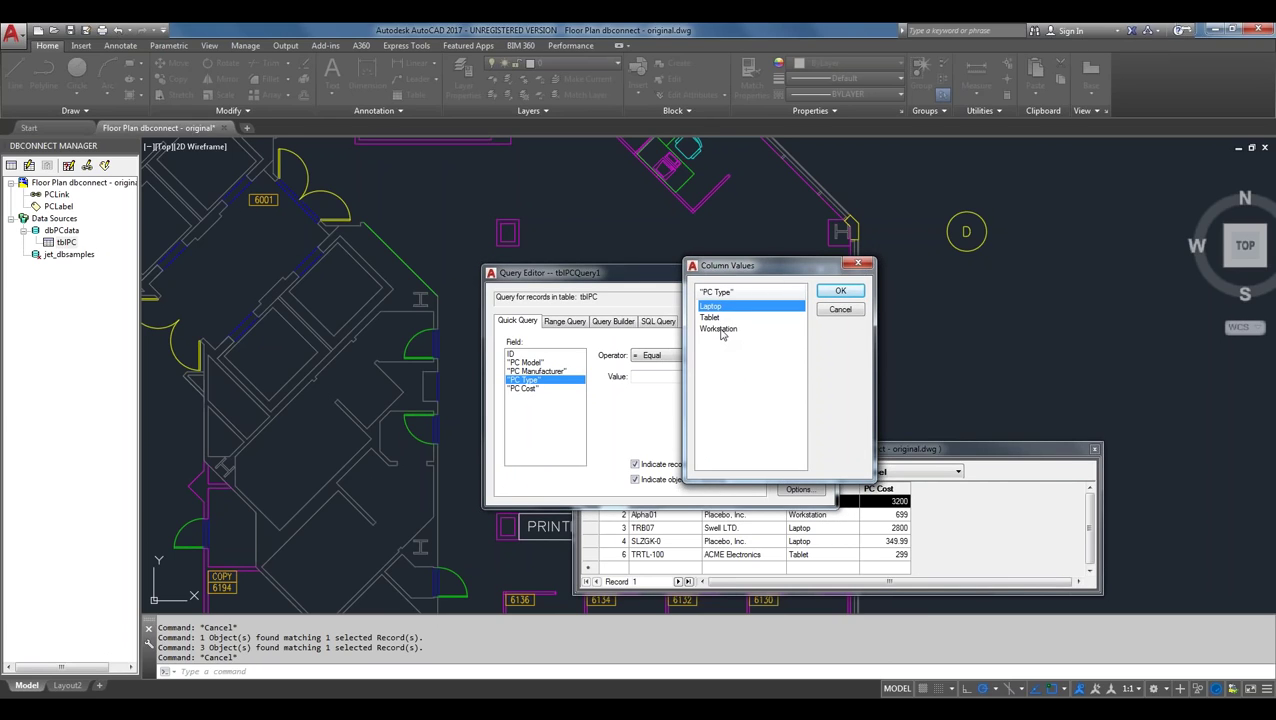
pyautogui.click(721, 331)
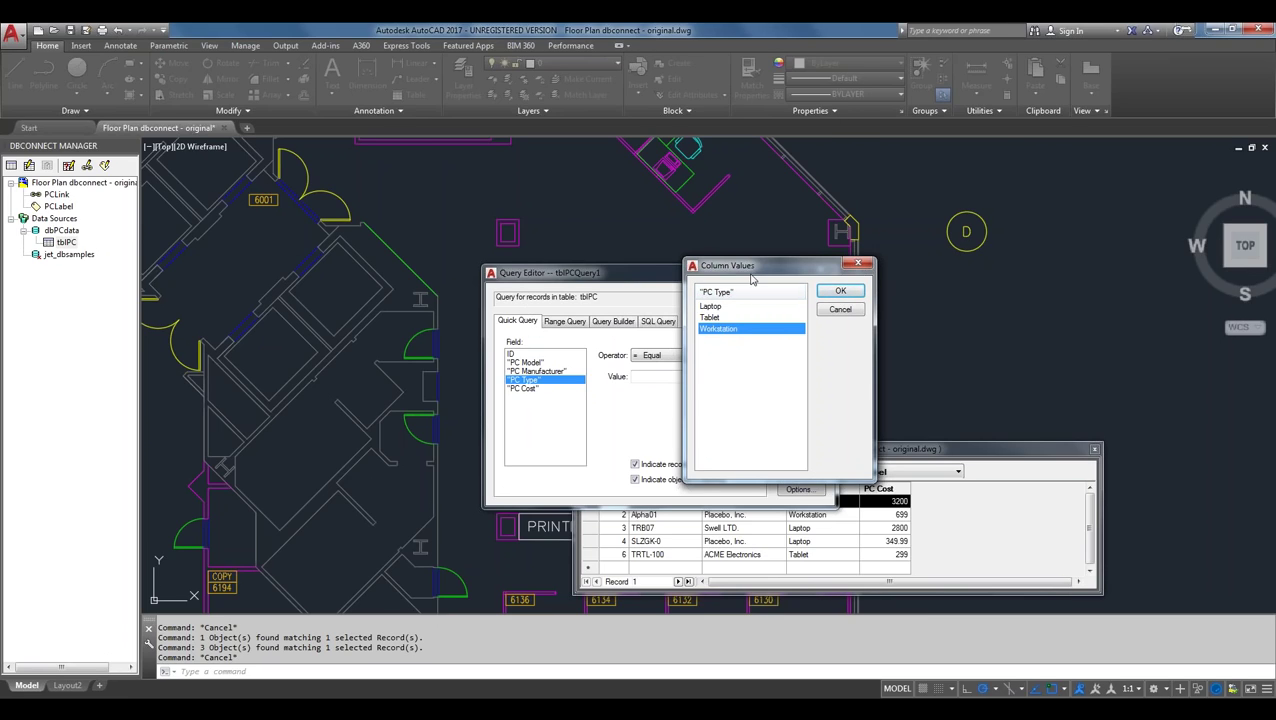
pyautogui.click(853, 296)
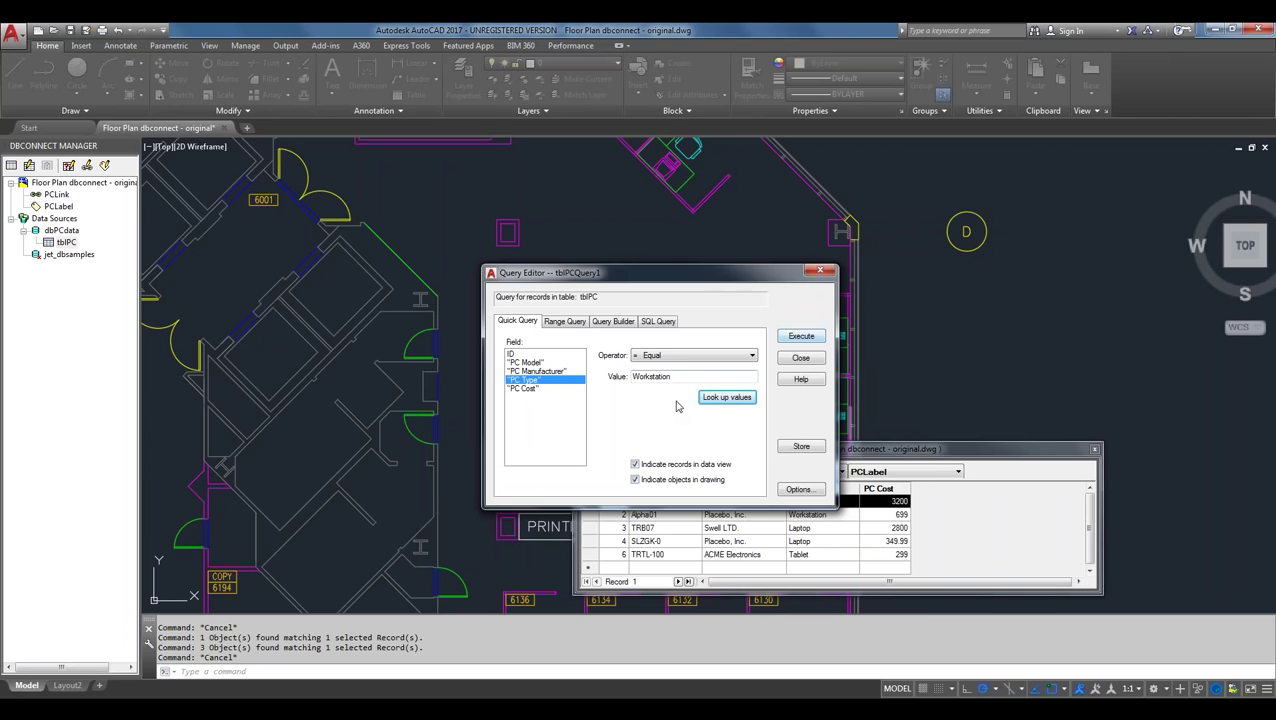
pyautogui.click(566, 322)
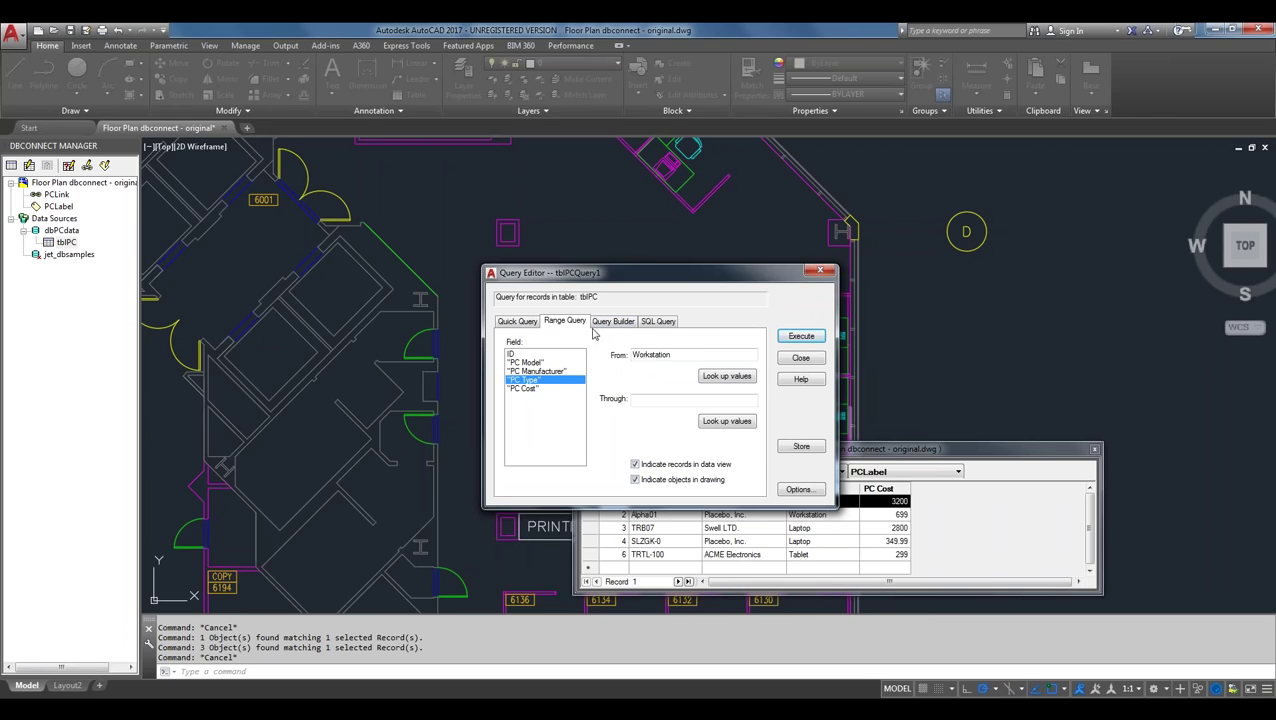
# - Display the PC Type = 'Workstation' condition as SQL text in the Query Editor
pyautogui.click(609, 324)
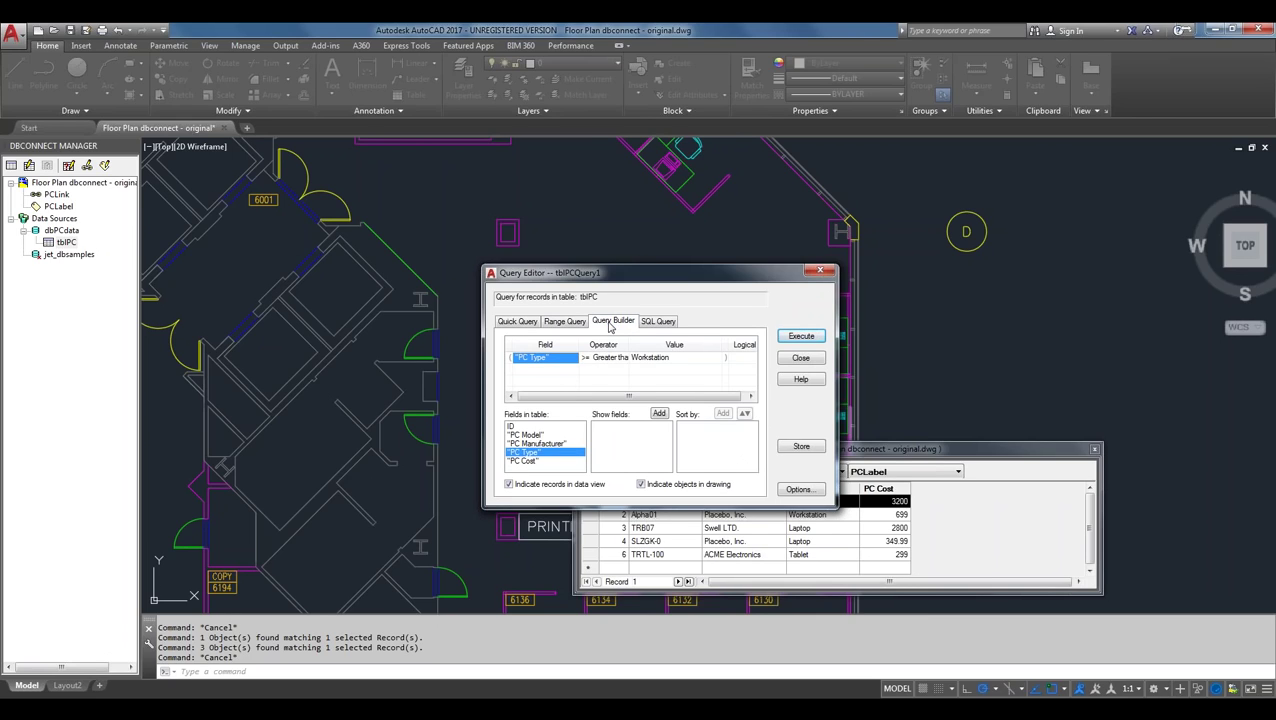
pyautogui.click(590, 358)
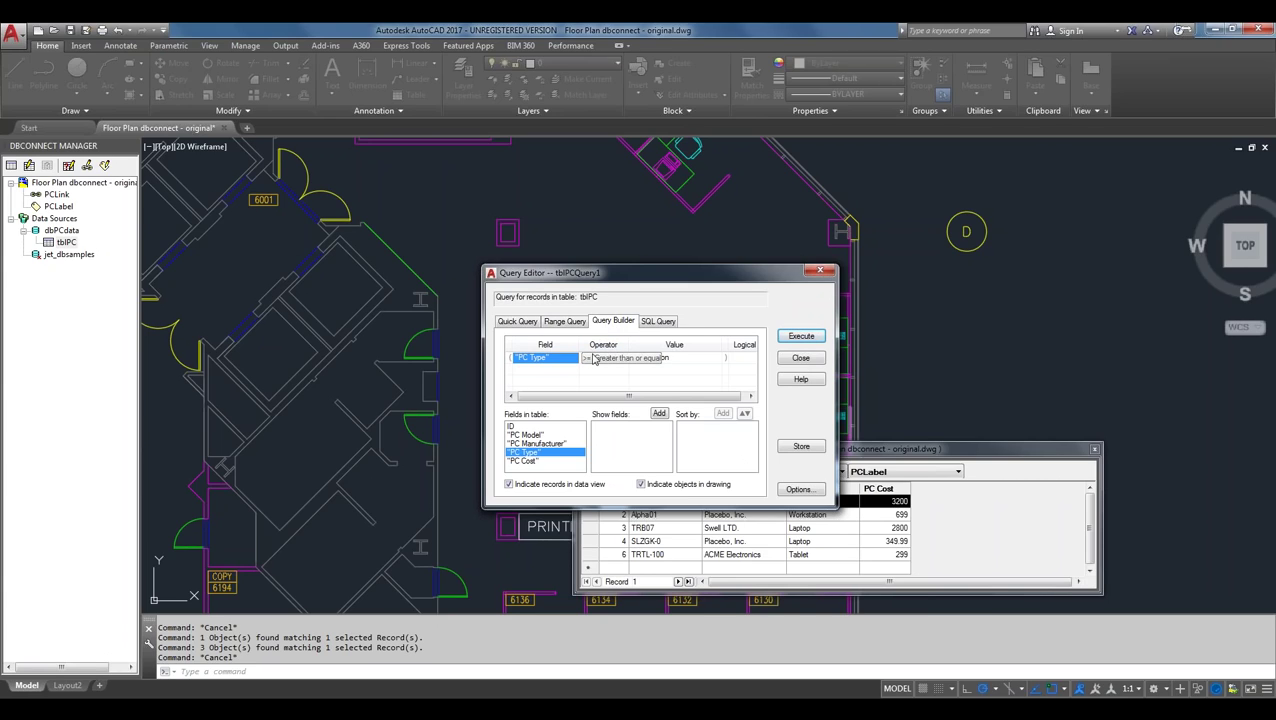
pyautogui.click(576, 394)
pyautogui.write('Workstation')
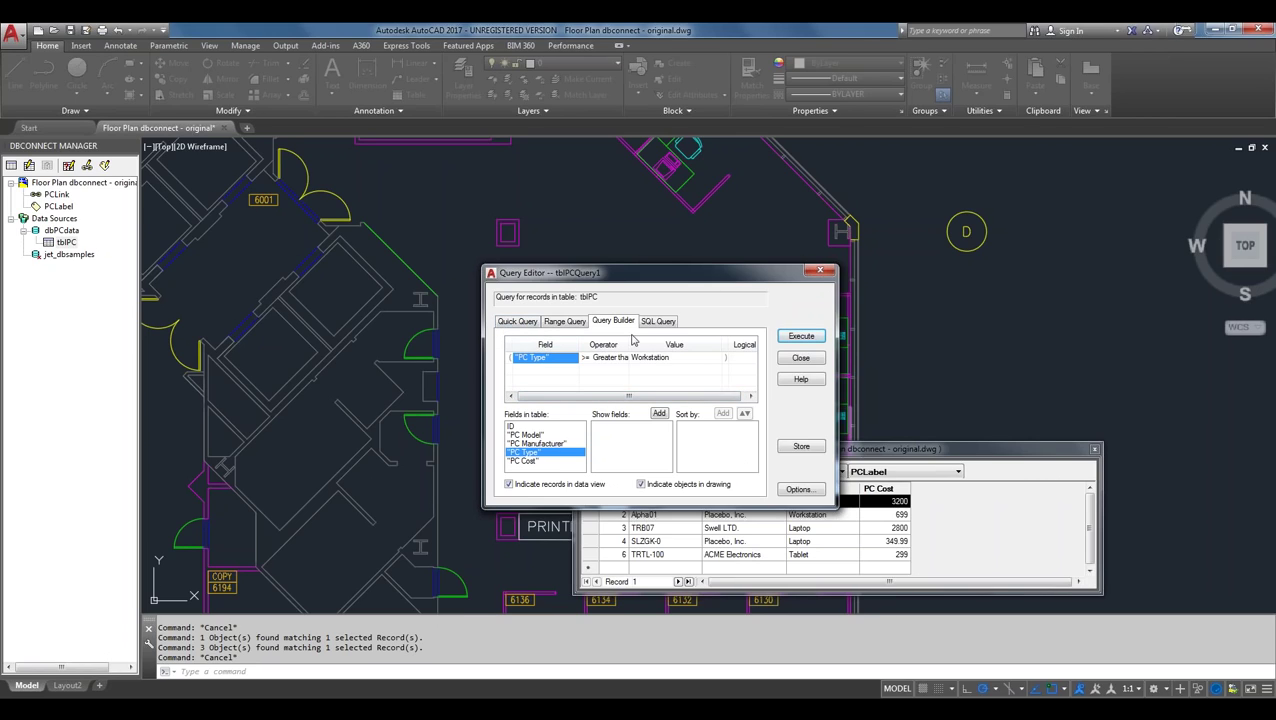
pyautogui.click(659, 322)
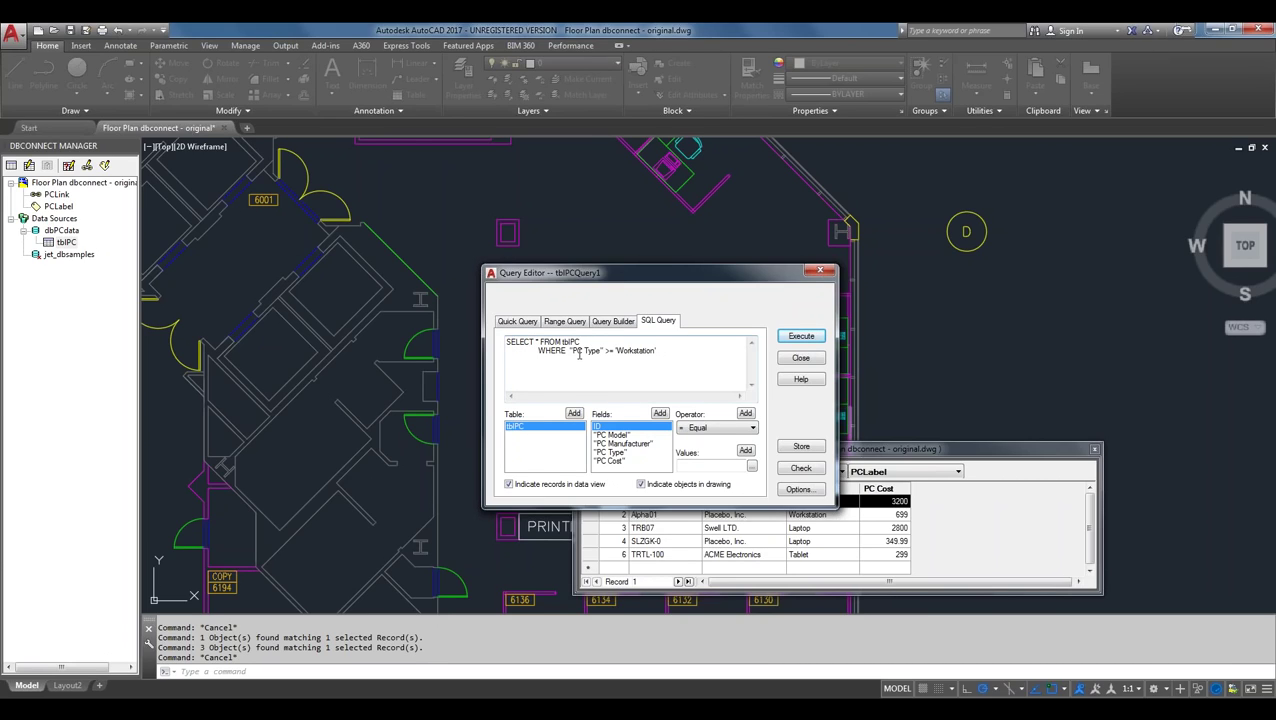
# - Execute the SQL query to list the Workstation records ZX1000 and Alpha01
pyautogui.click(683, 377)
pyautogui.click(629, 379)
pyautogui.click(801, 336)
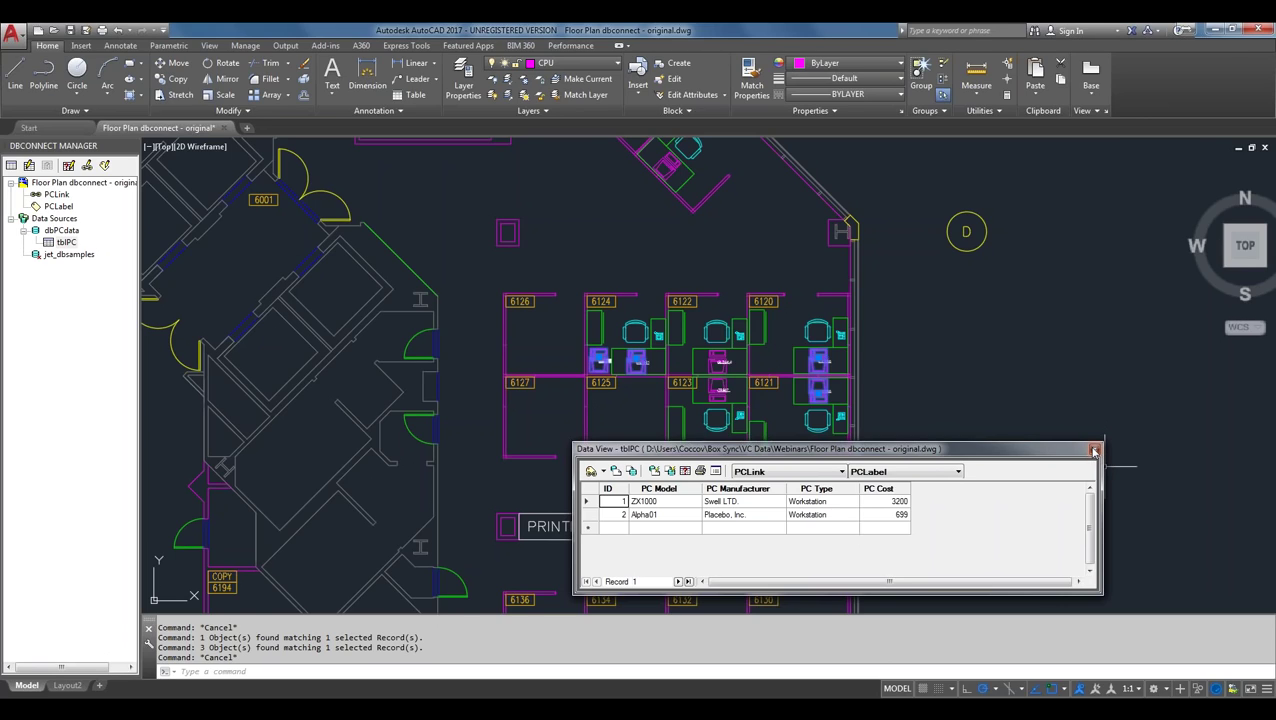
# - Close the filtered Data View window and clear the floor plan selection
pyautogui.click(1095, 450)
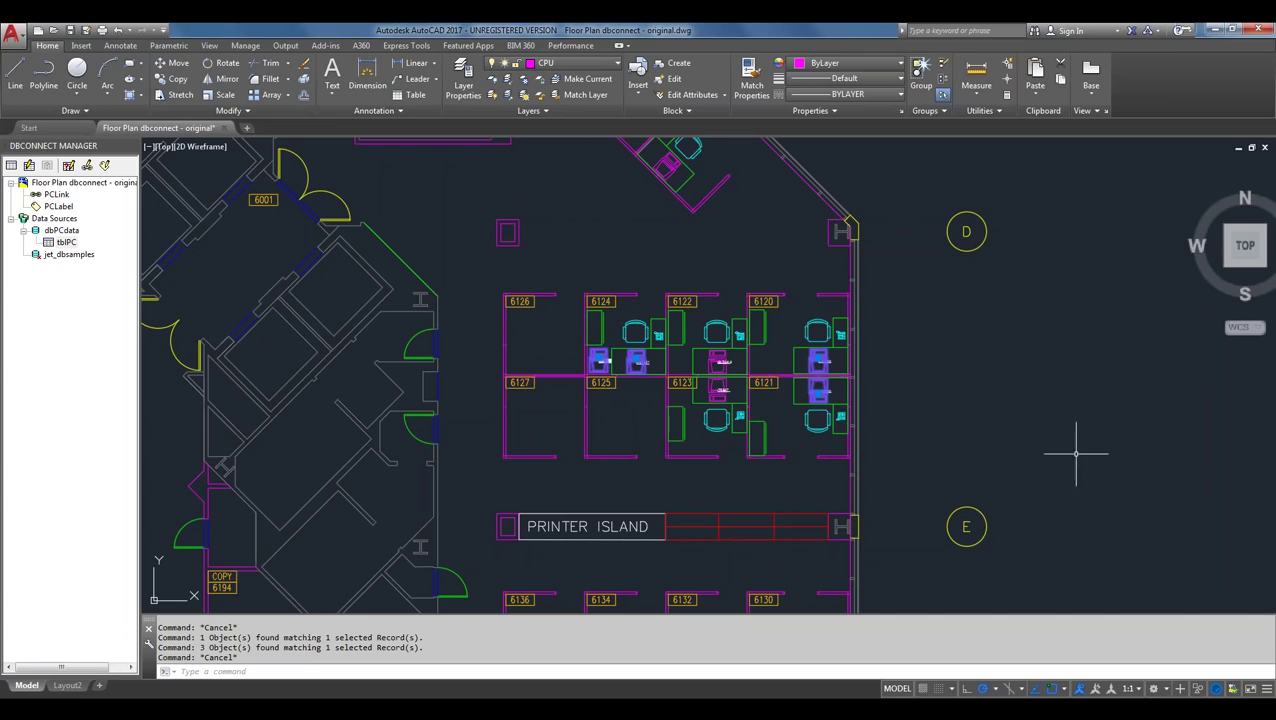
pyautogui.press('Escape')
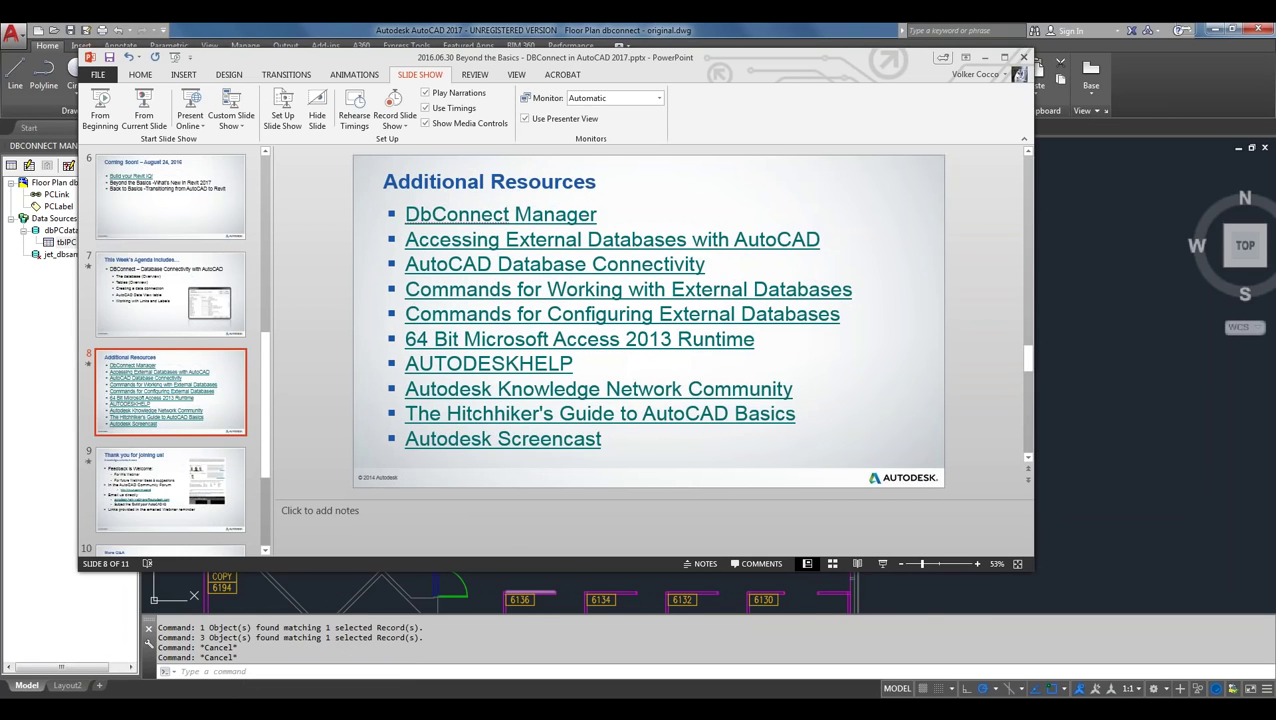
# - Run the slide show from the start through Additional Resources to More Q&A, then end it
pyautogui.press('F5')
pyautogui.click(601, 552)
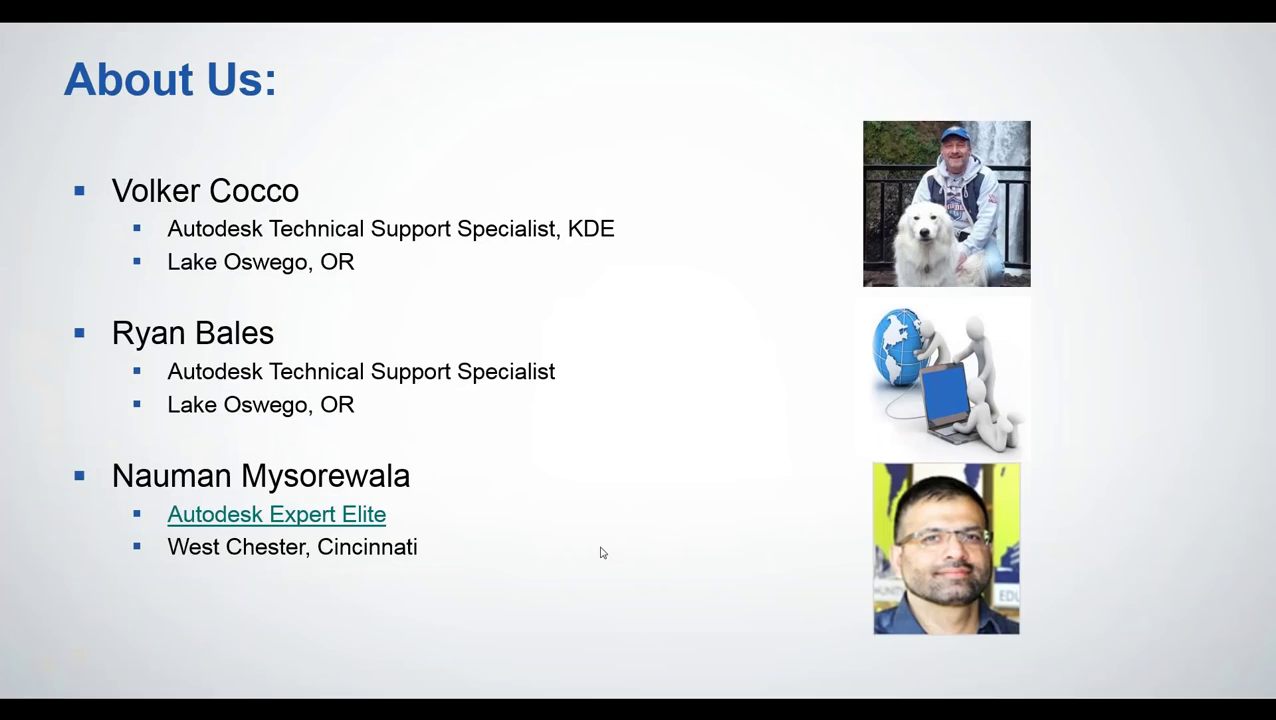
pyautogui.press('Right')
pyautogui.press('Right')
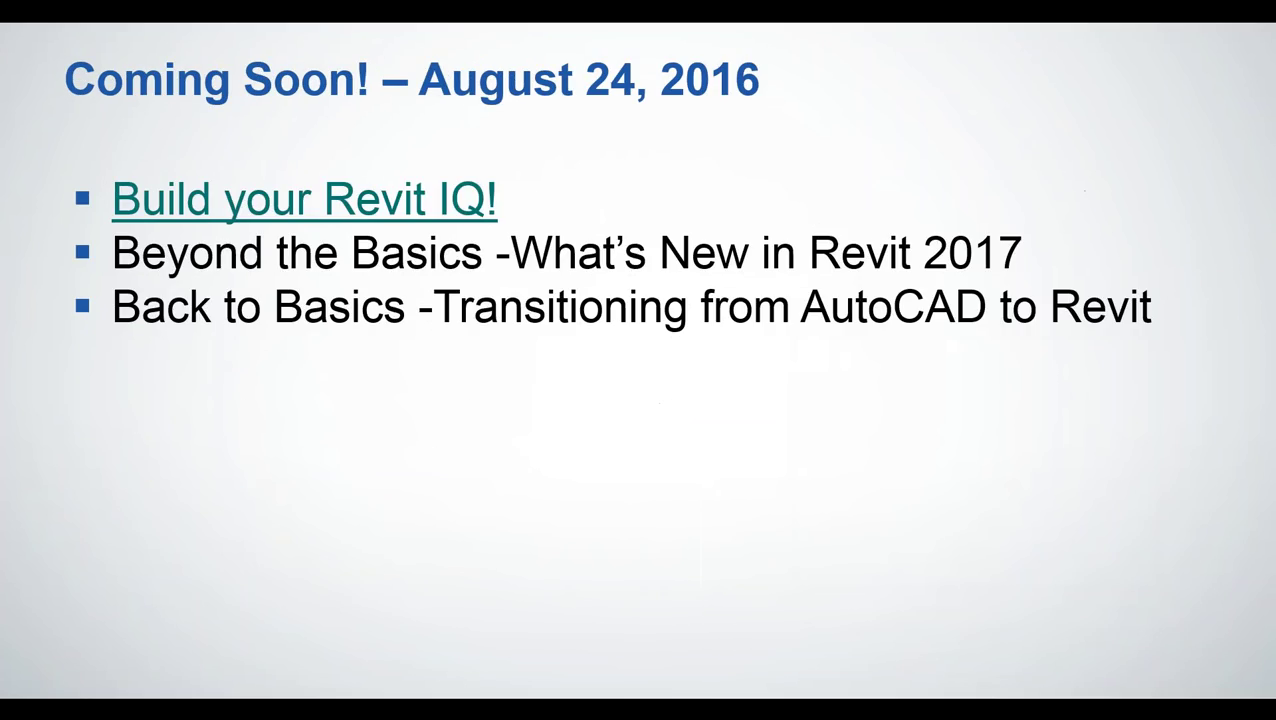
pyautogui.press('Right')
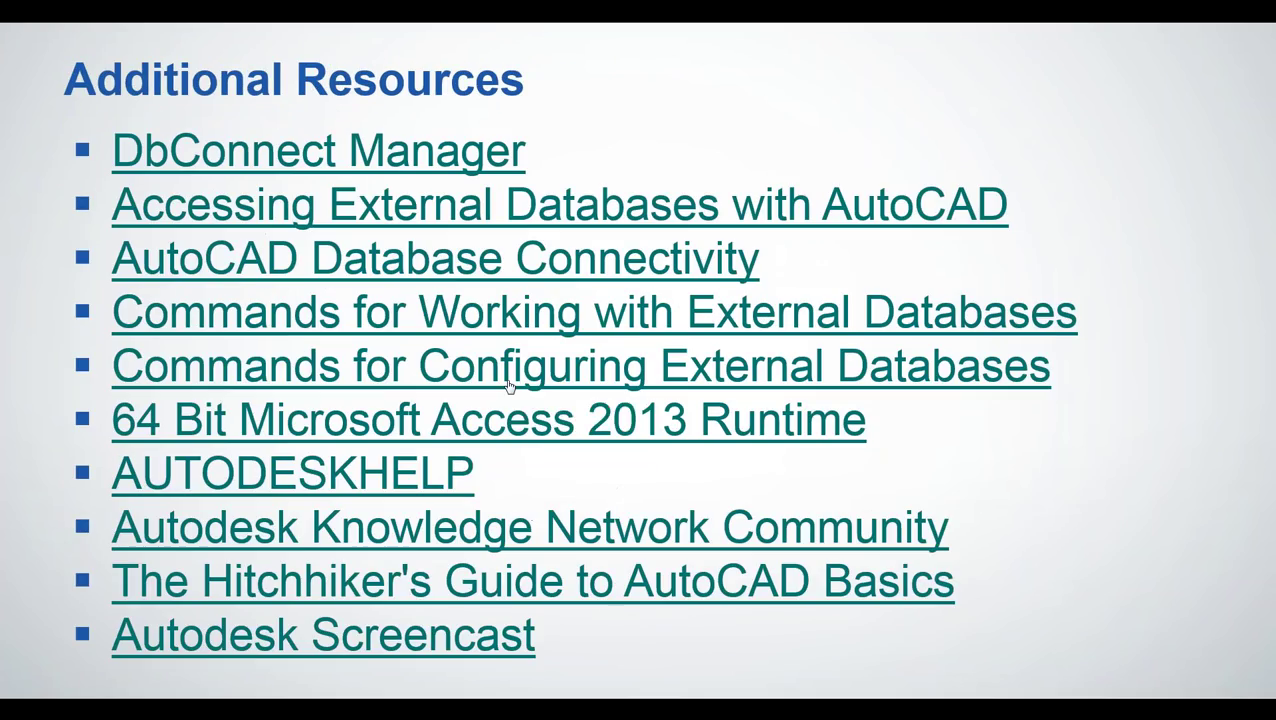
pyautogui.press('Right')
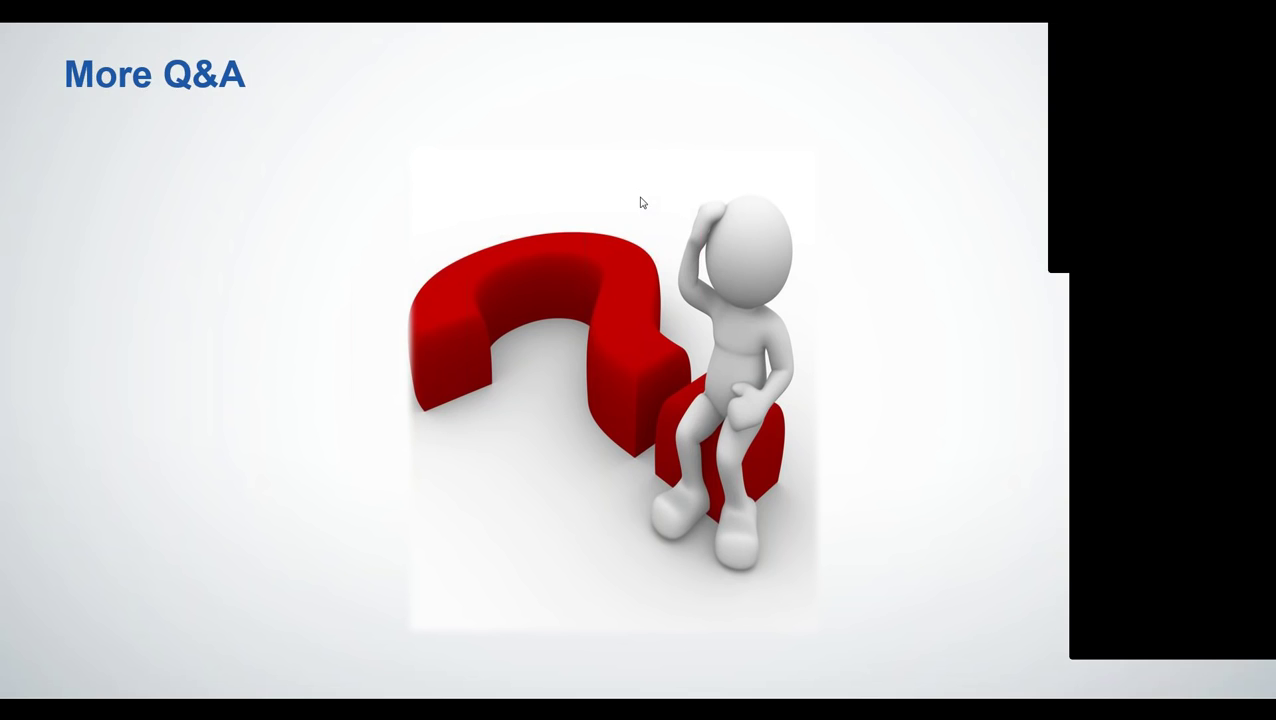
pyautogui.press('Escape')
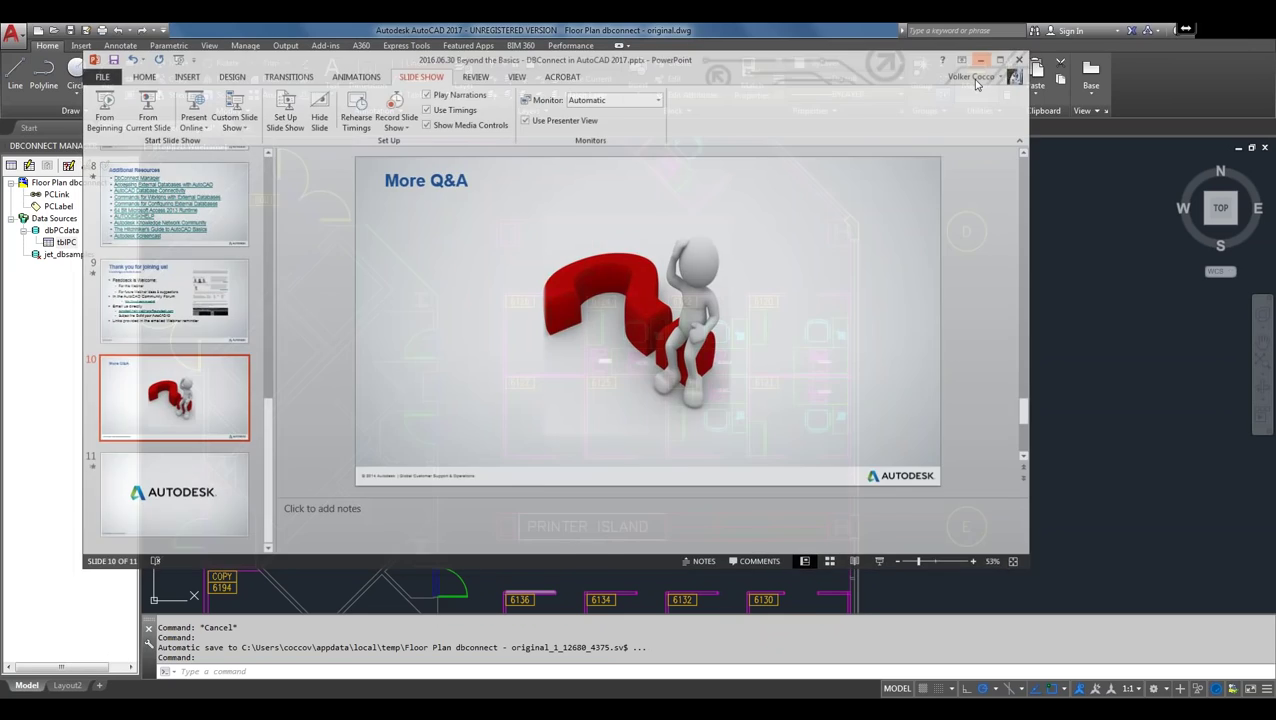
# - Open the tblPC records and delete the Alpha01 block's label while keeping its link
pyautogui.click(984, 58)
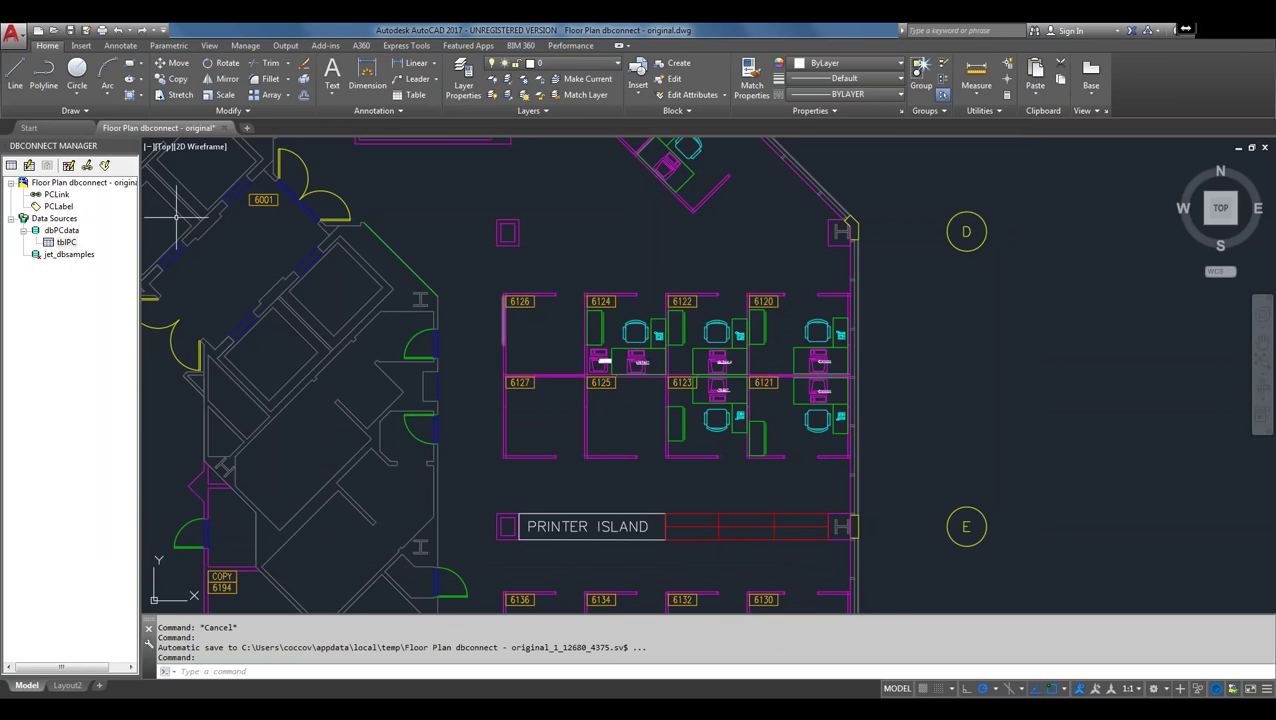
pyautogui.doubleClick(66, 242)
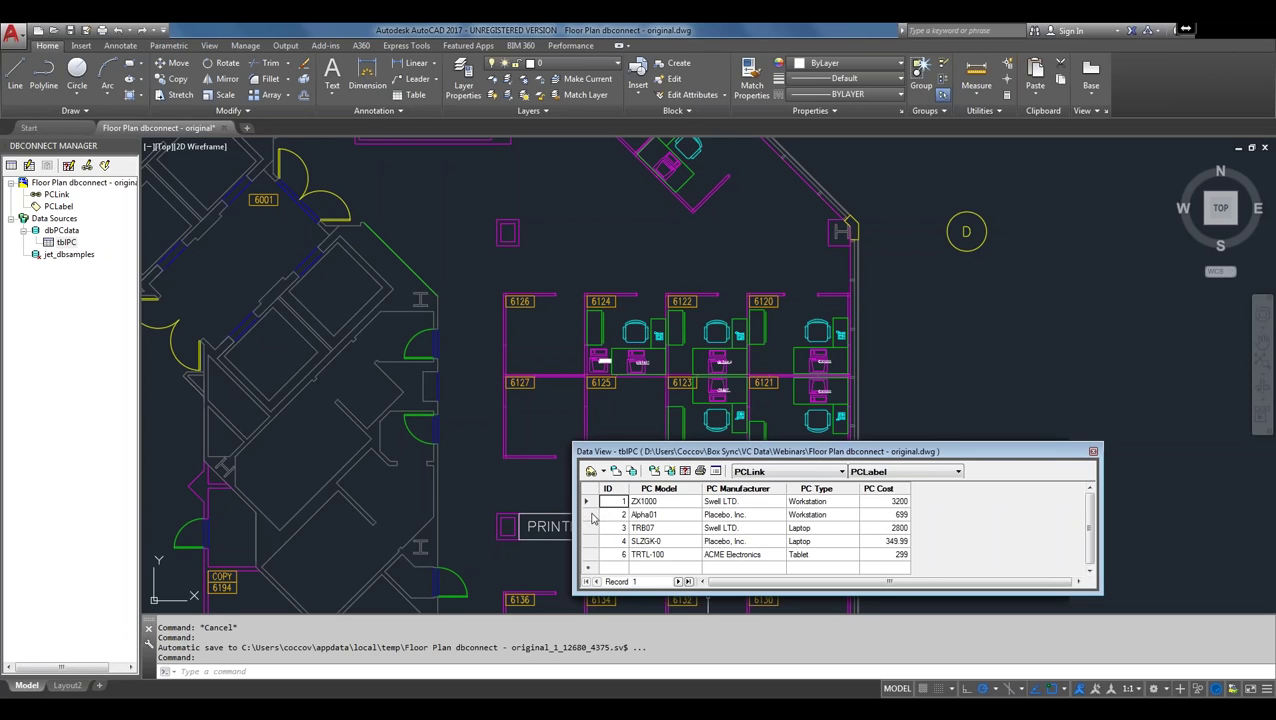
pyautogui.scroll(5, 646, 355)
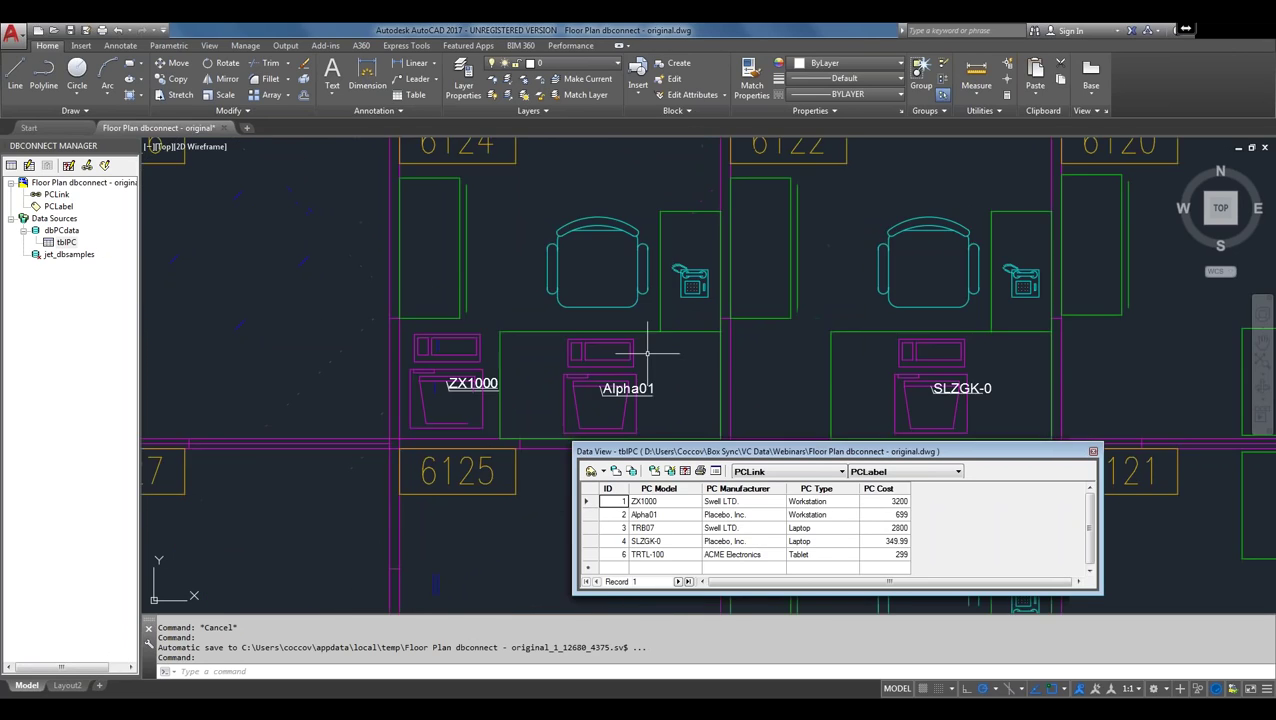
pyautogui.scroll(3, 644, 353)
pyautogui.click(626, 385)
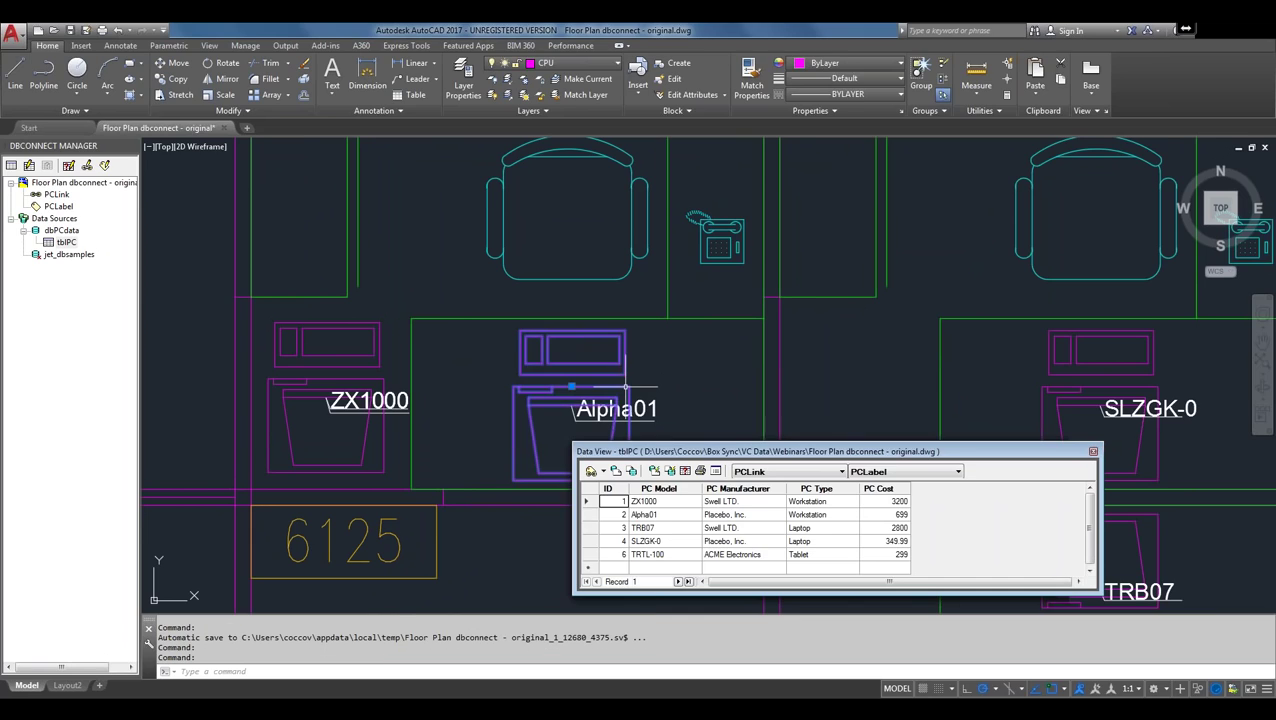
pyautogui.rightClick(625, 385)
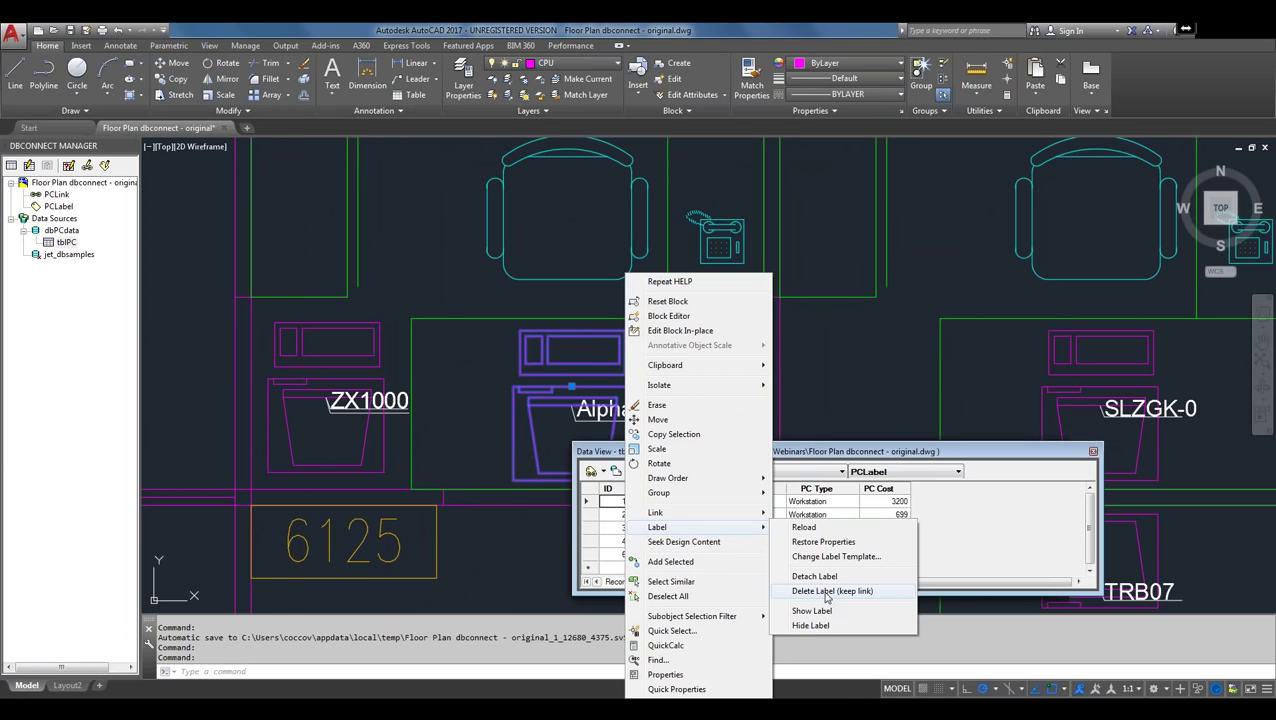
pyautogui.moveTo(657, 527)
pyautogui.click(827, 592)
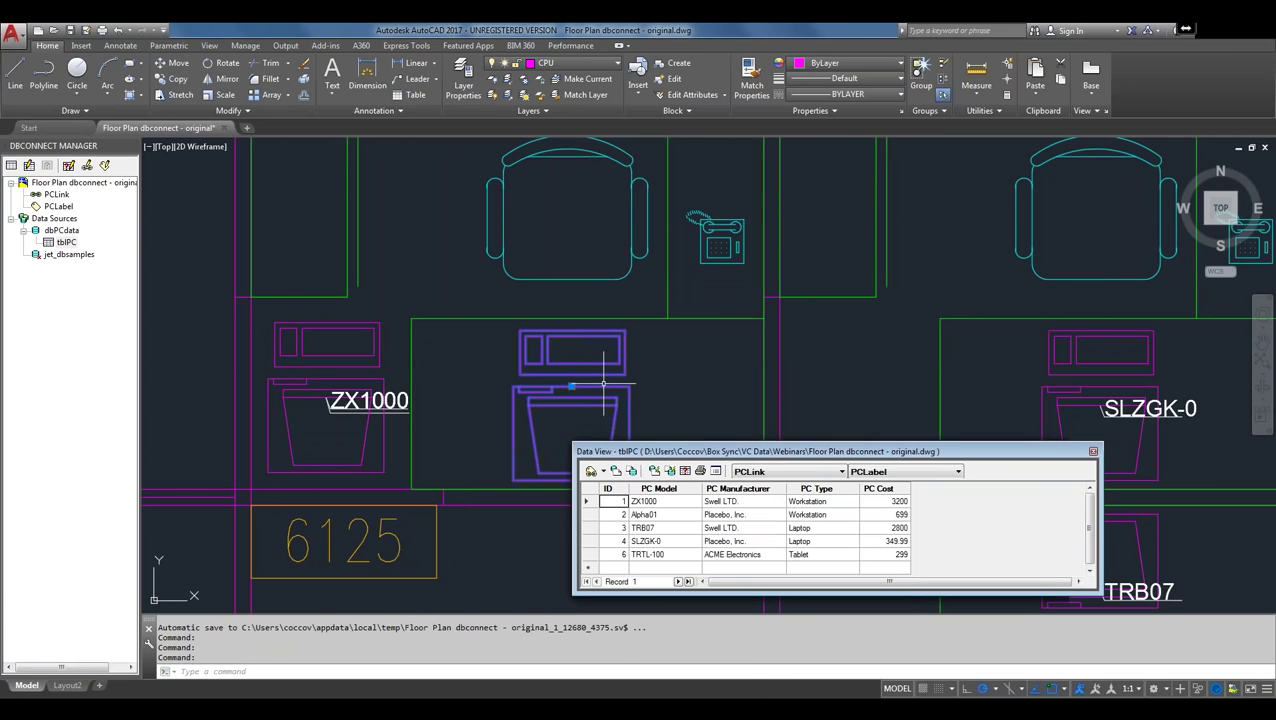
# - Relabel the Alpha01 block's link with the PCLabel template, then delete that label again
pyautogui.rightClick(603, 383)
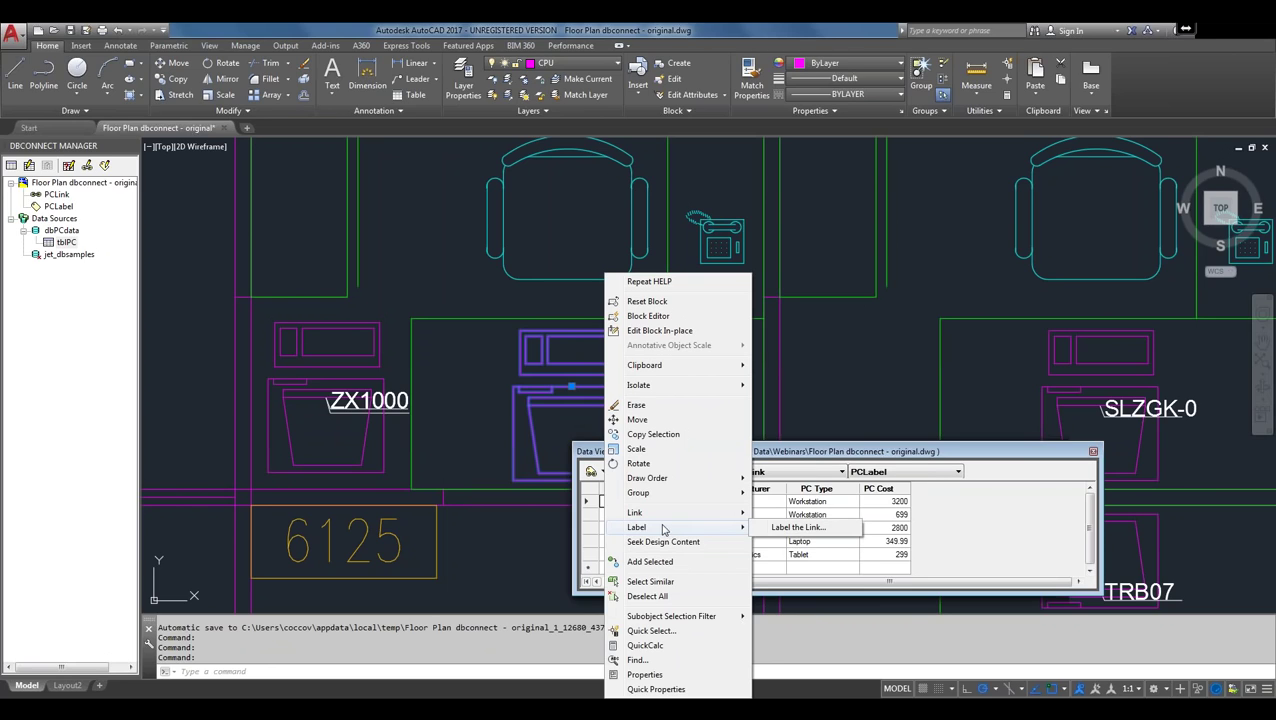
pyautogui.click(780, 530)
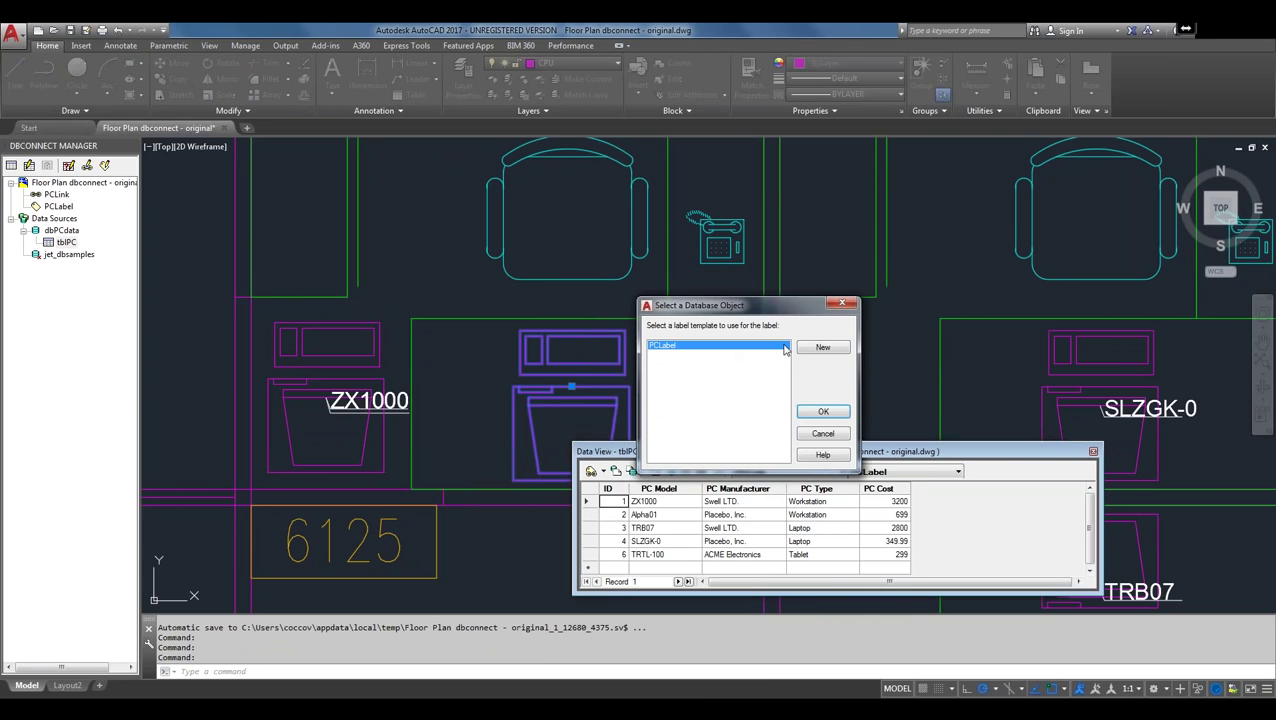
pyautogui.click(819, 409)
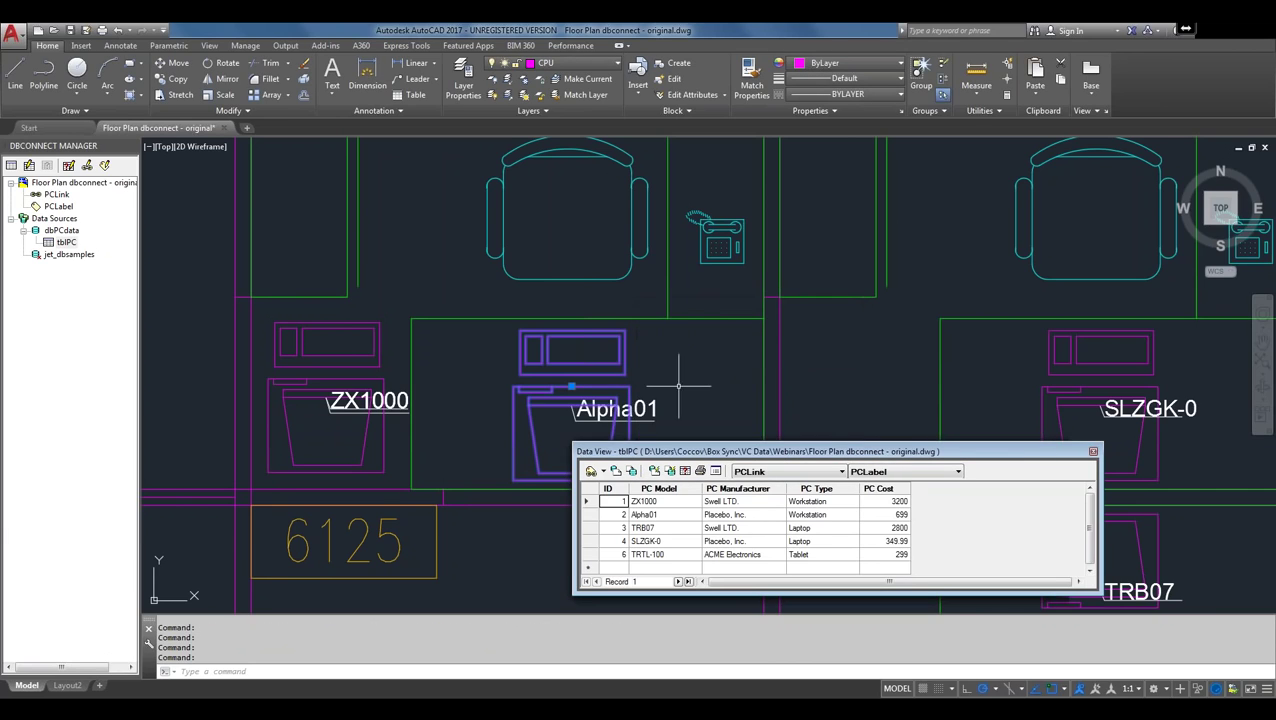
pyautogui.rightClick(628, 393)
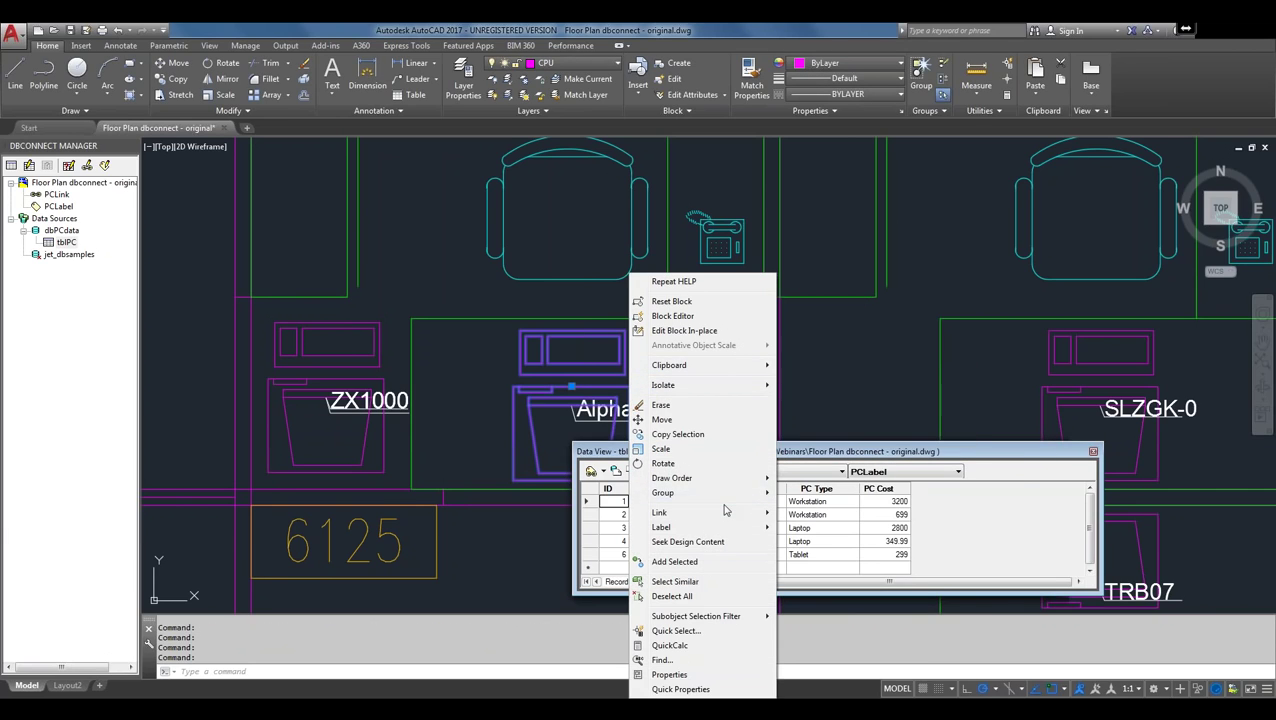
pyautogui.moveTo(700, 527)
pyautogui.moveTo(660, 512)
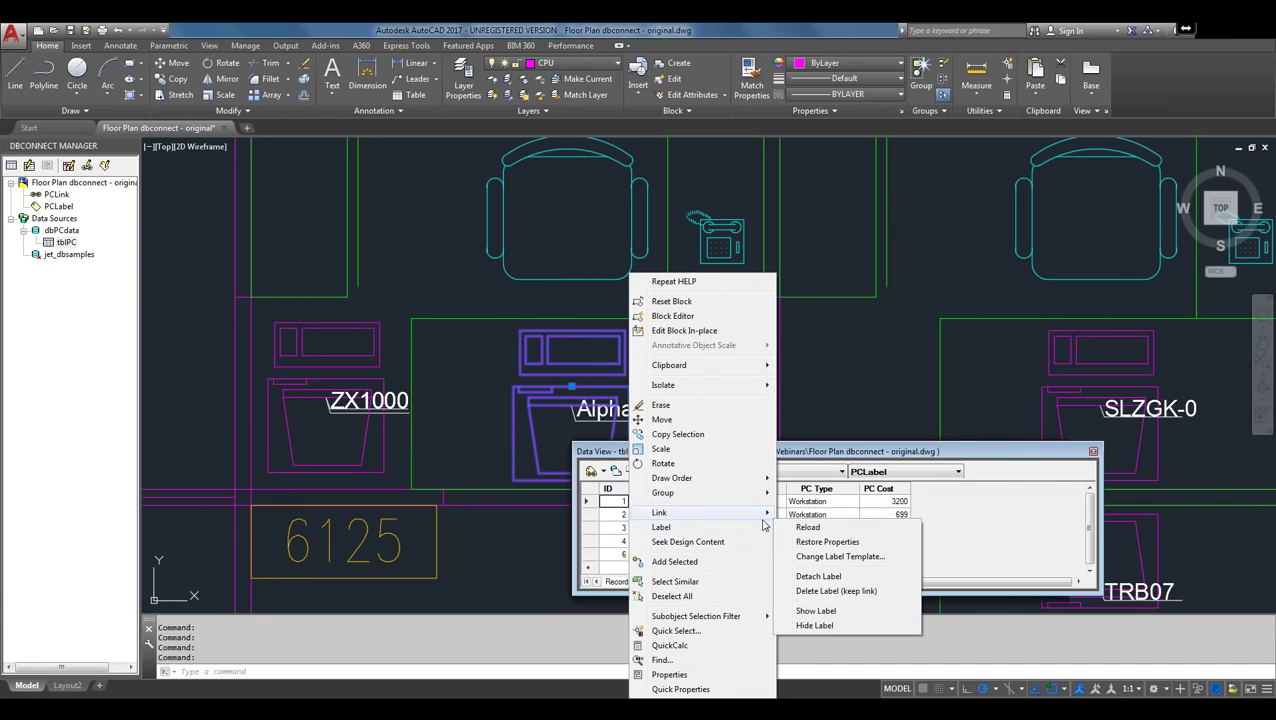
pyautogui.click(805, 527)
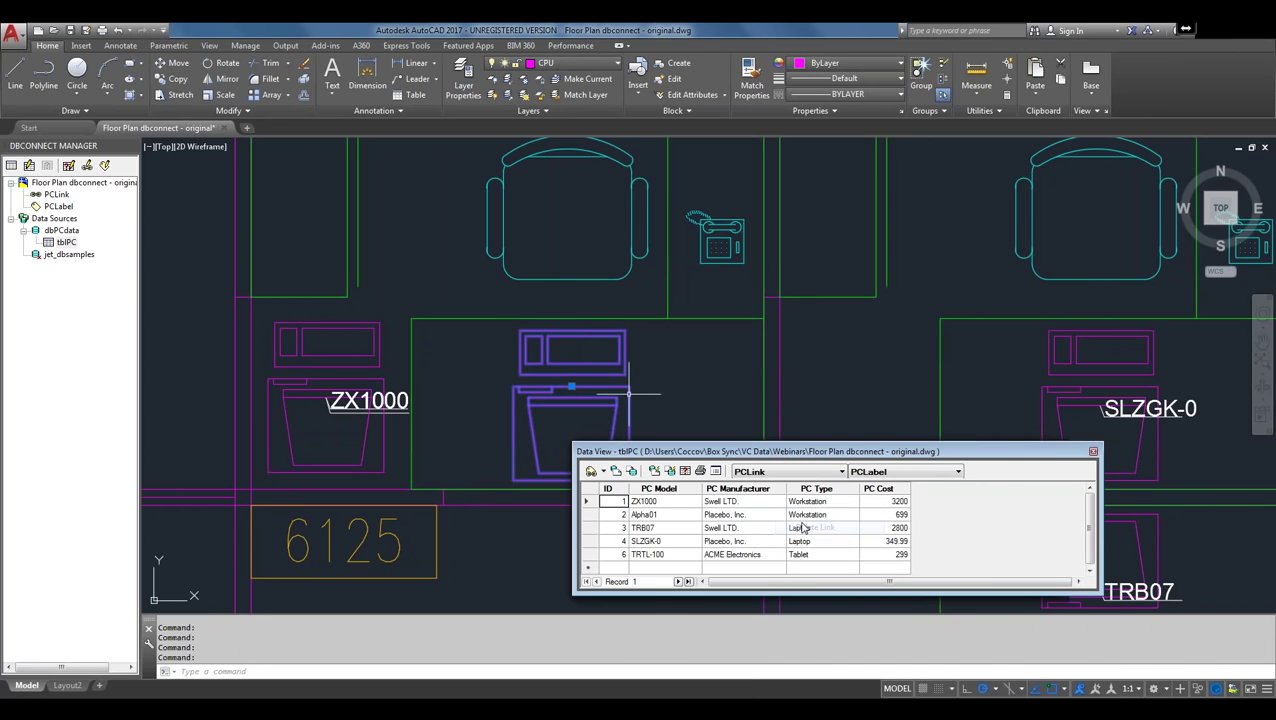
# - Make TRB07 the current record in the Data View and open its record options
pyautogui.click(614, 528)
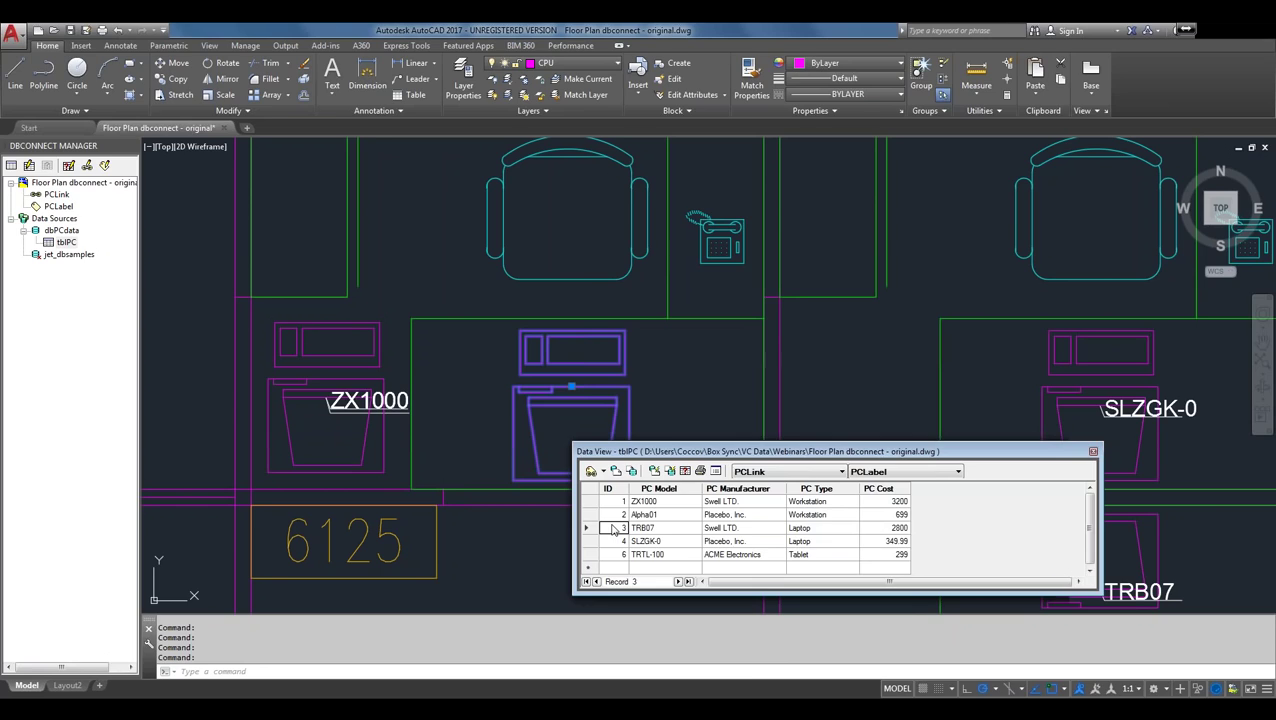
pyautogui.rightClick(614, 529)
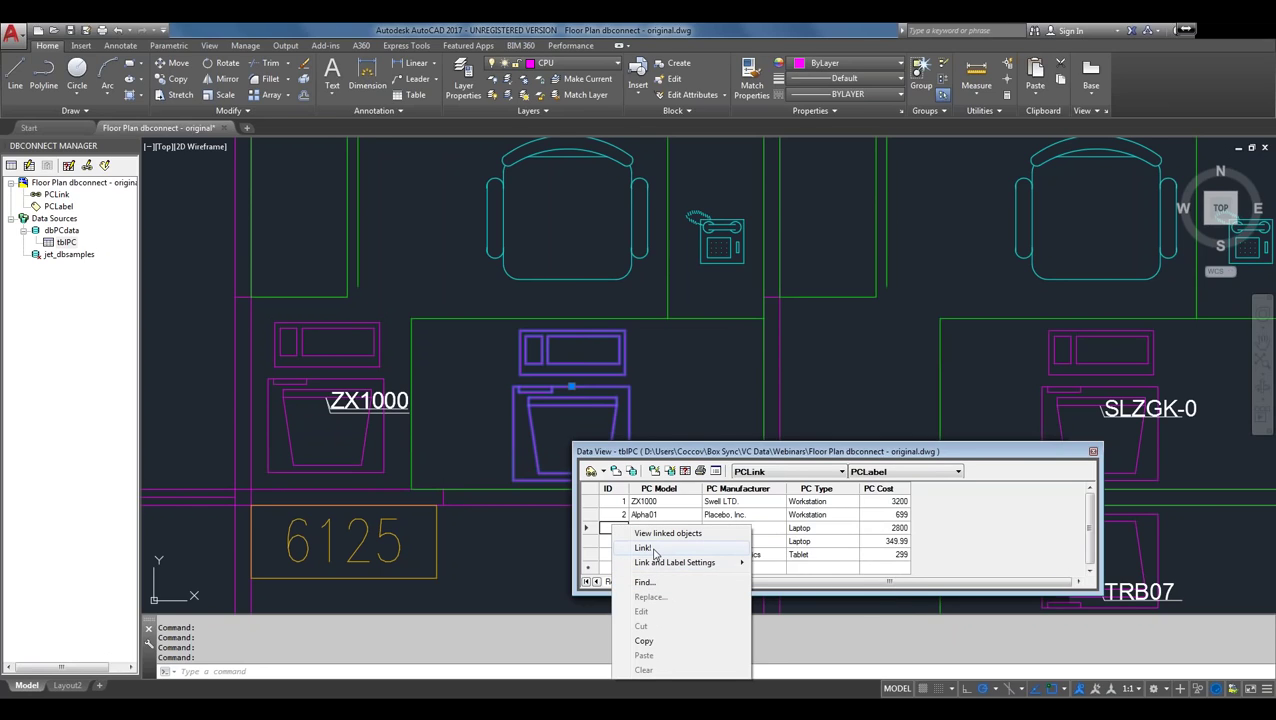
pyautogui.moveTo(675, 562)
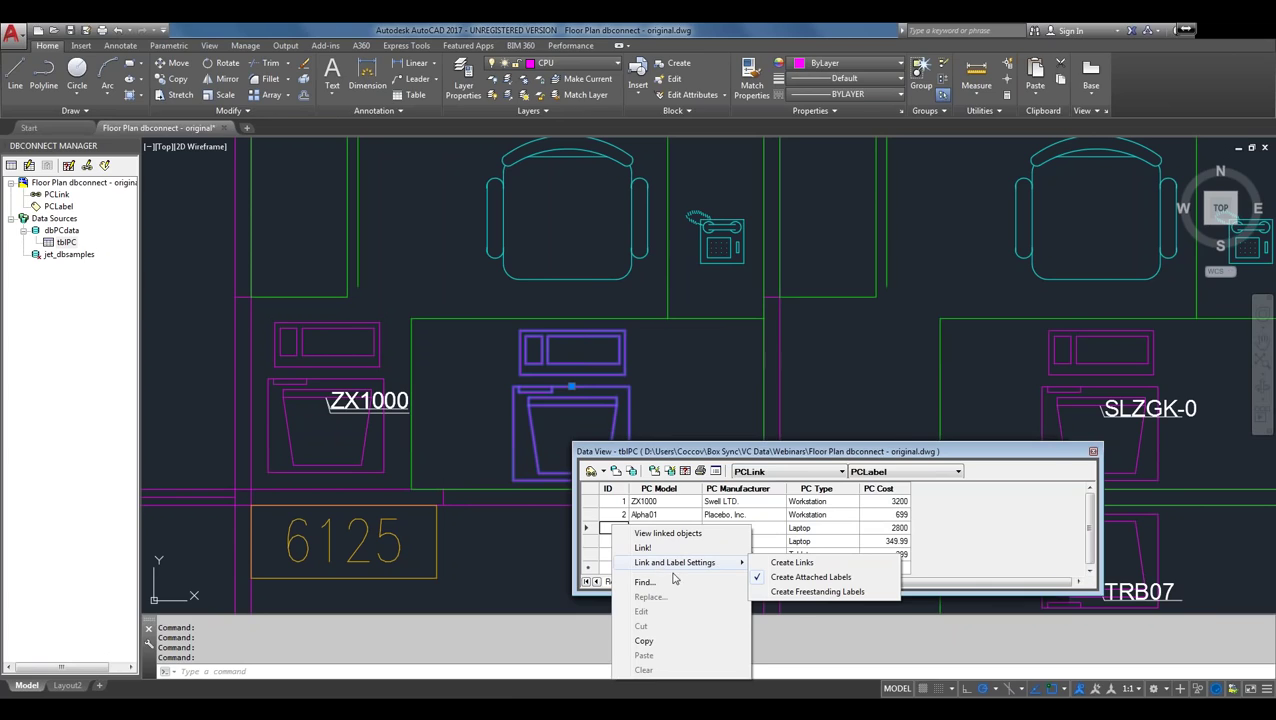
pyautogui.click(800, 592)
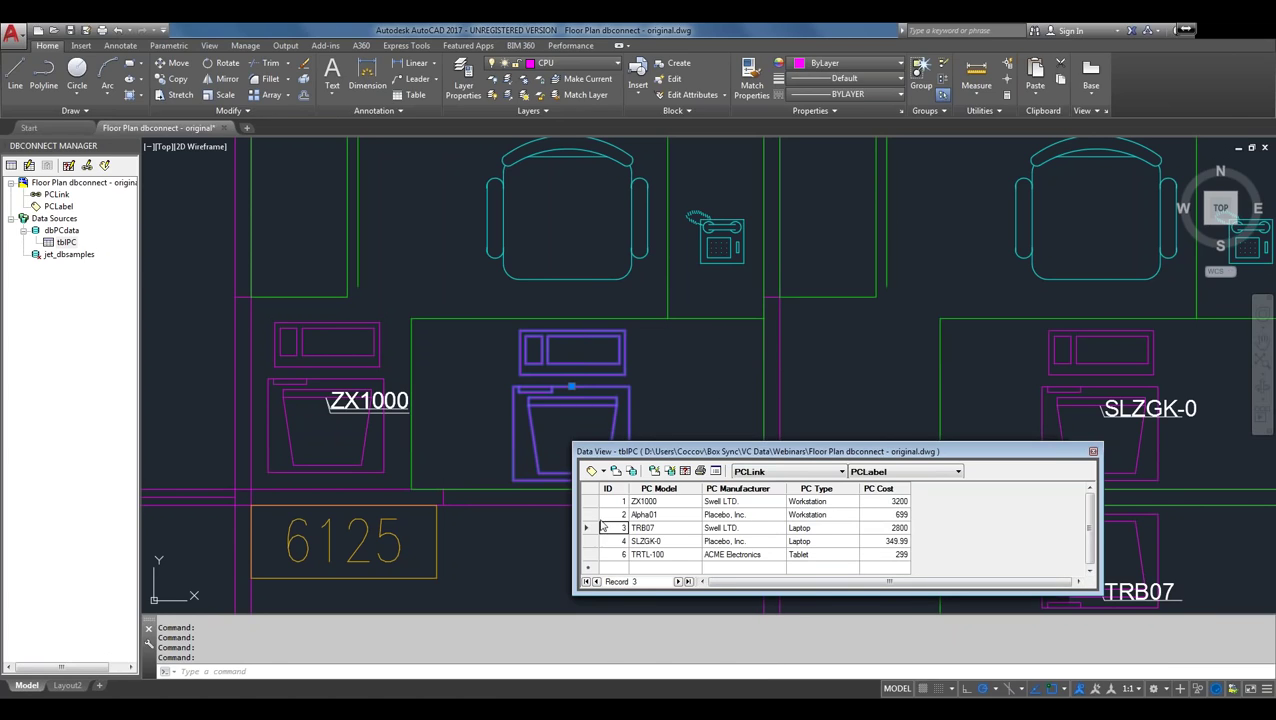
pyautogui.rightClick(594, 530)
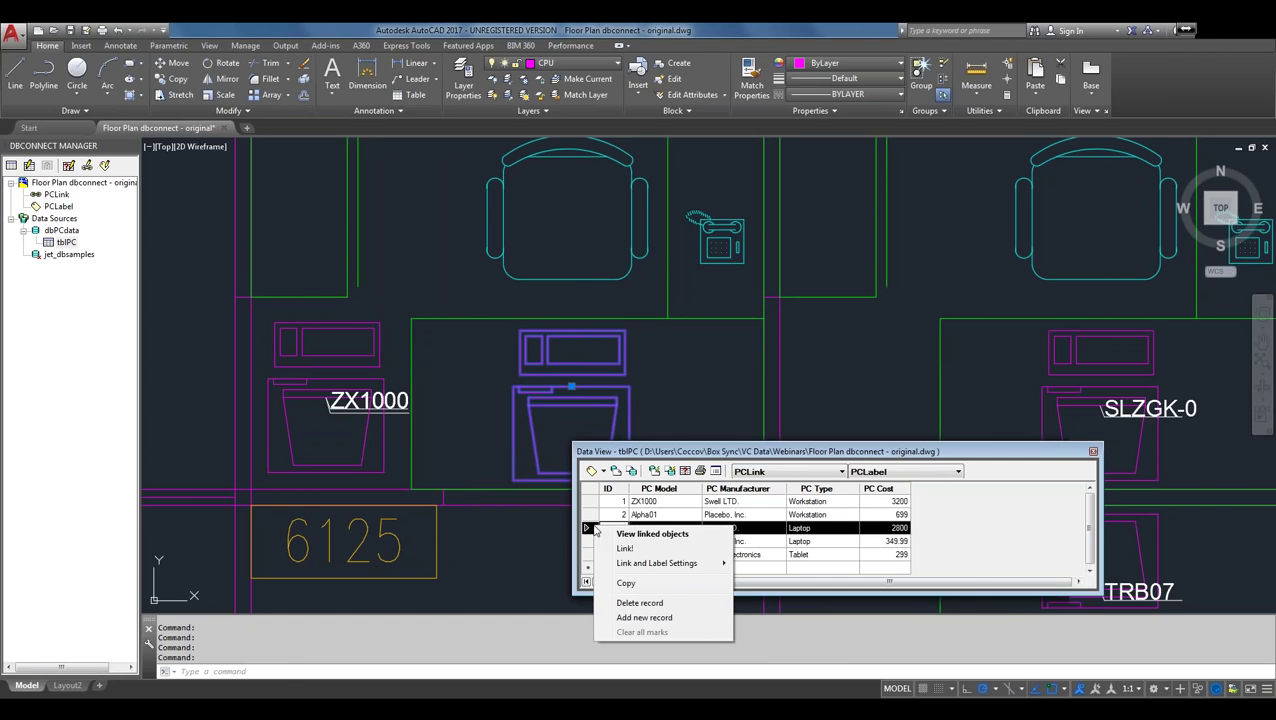
# - Link the TRB07 record to the centre desk CPU and place its label beside it
pyautogui.click(624, 548)
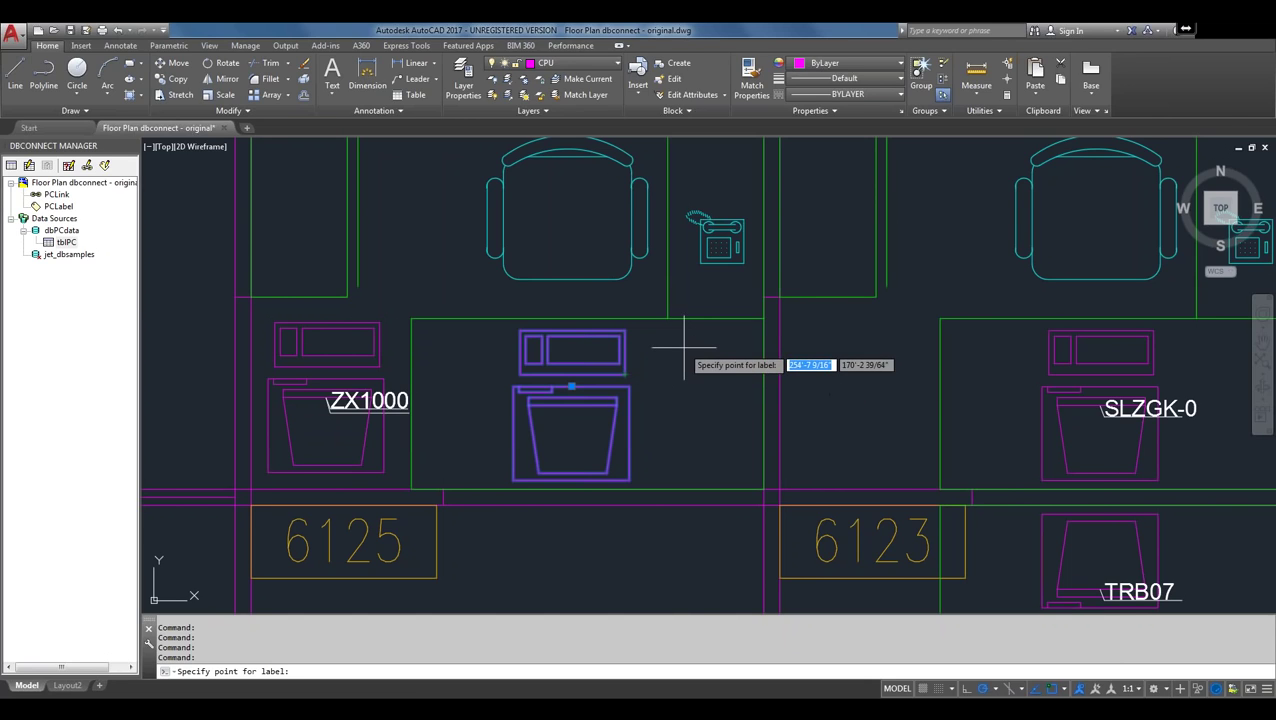
pyautogui.click(690, 351)
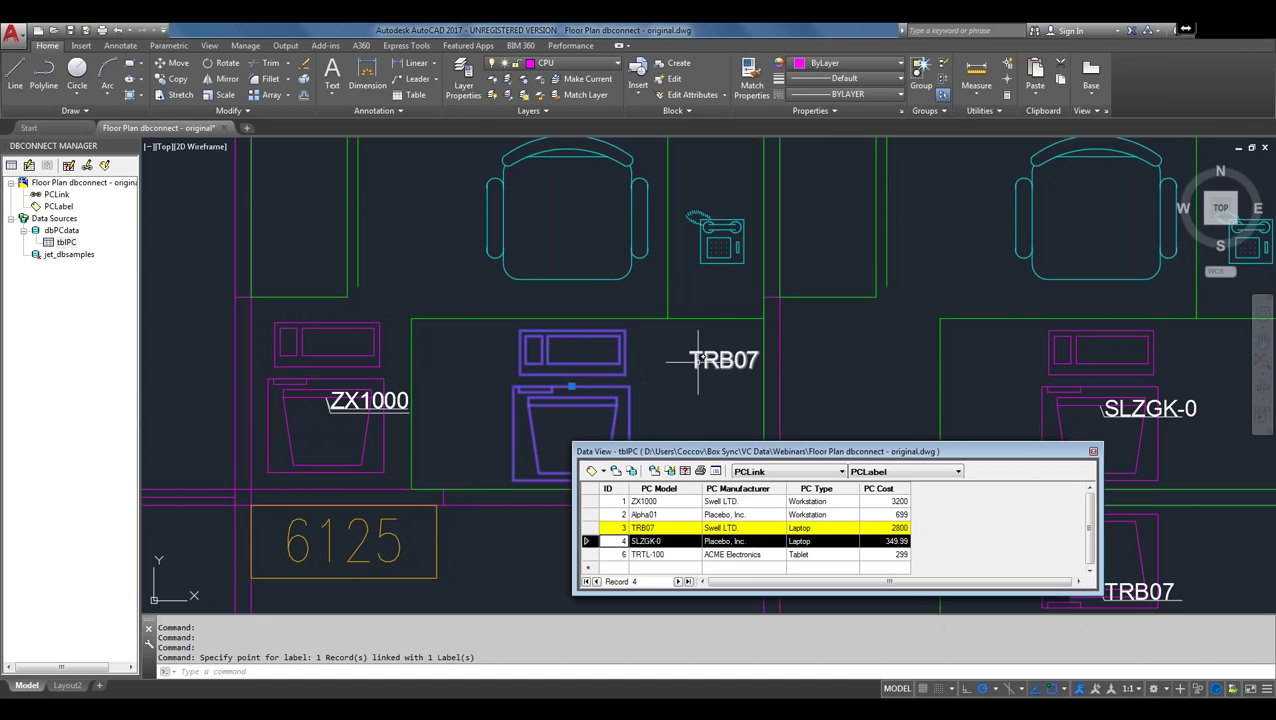
pyautogui.click(690, 354)
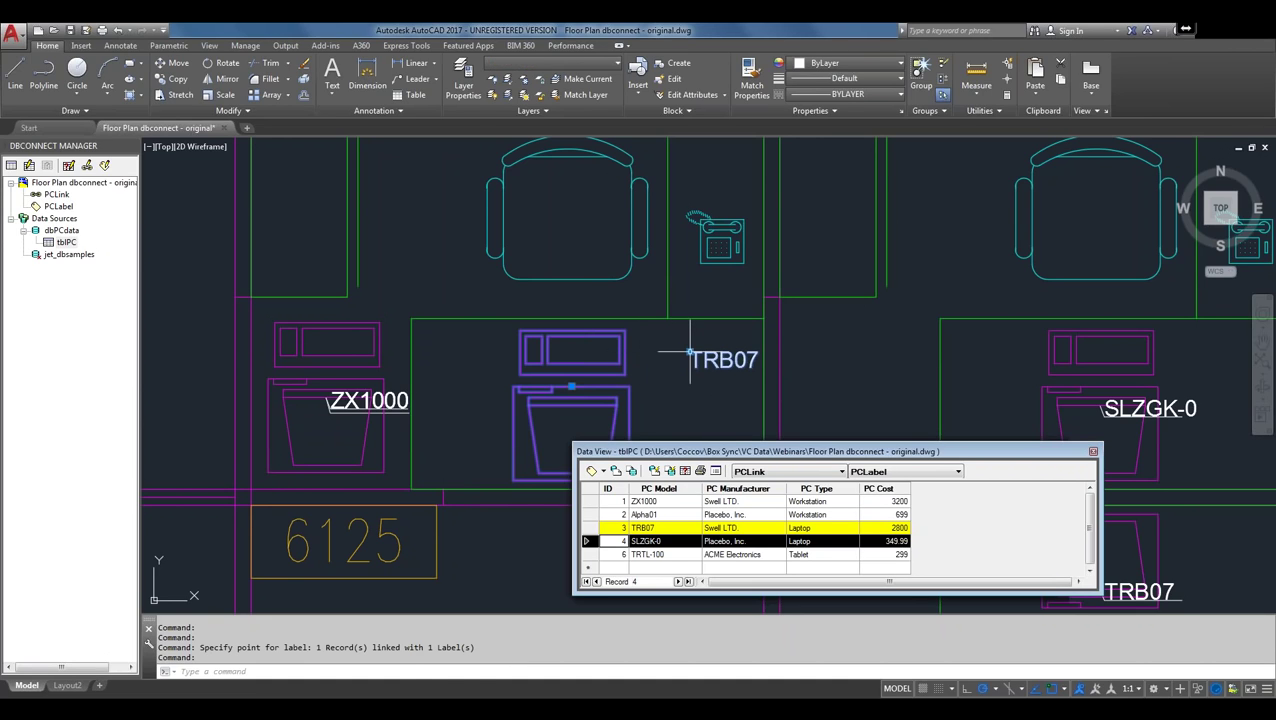
pyautogui.click(690, 354)
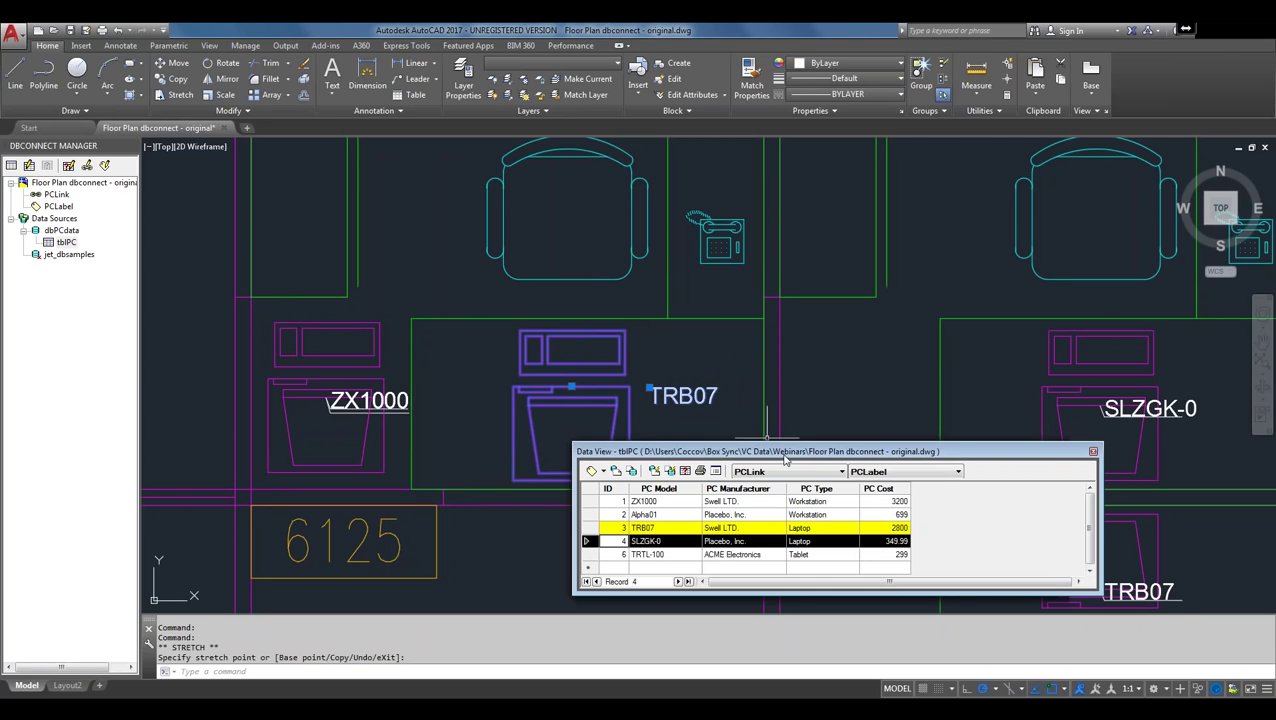
# - Move the tblPC Data View aside, close it, and cancel the pending stretch
pyautogui.moveTo(786, 458); pyautogui.dragTo(581, 408)
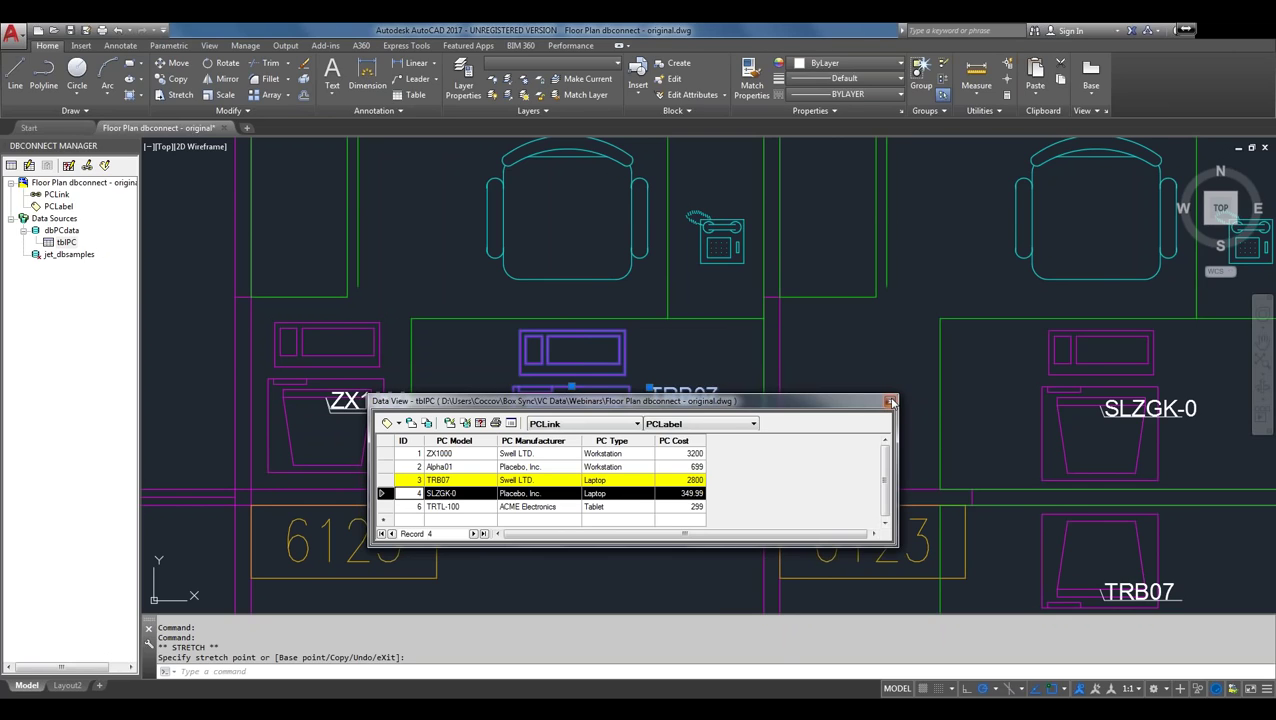
pyautogui.click(892, 402)
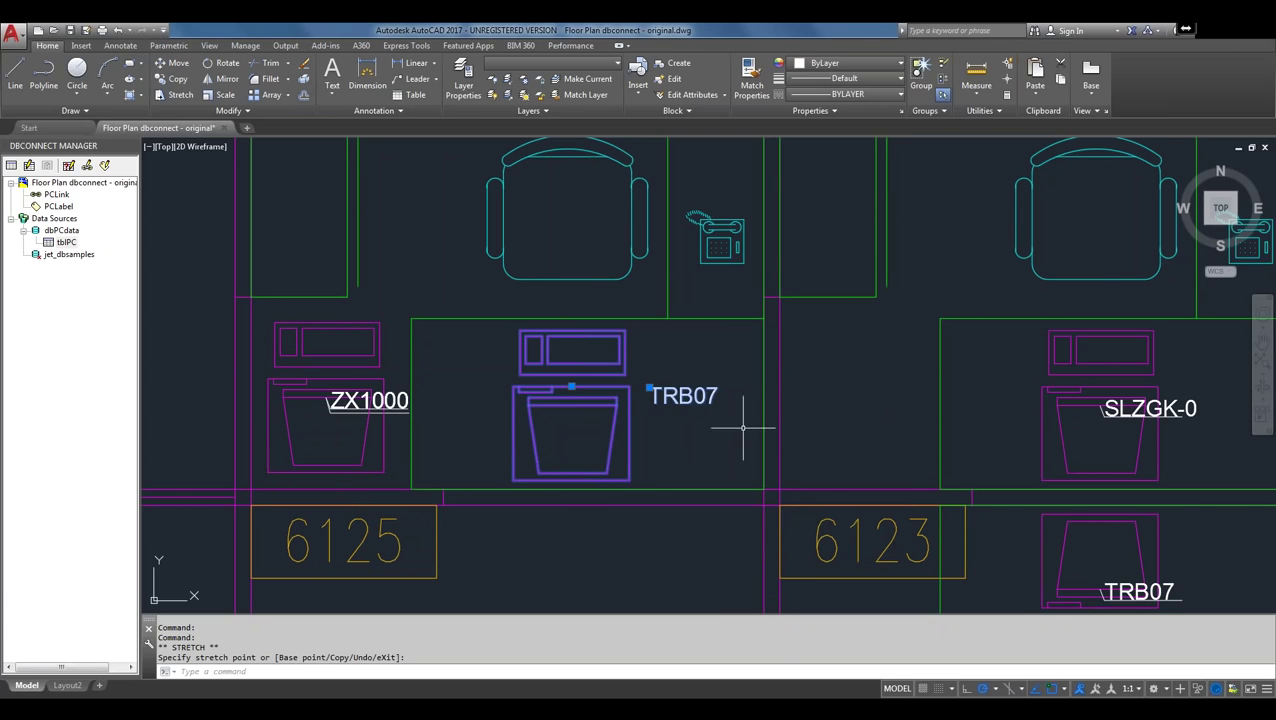
pyautogui.press('Escape')
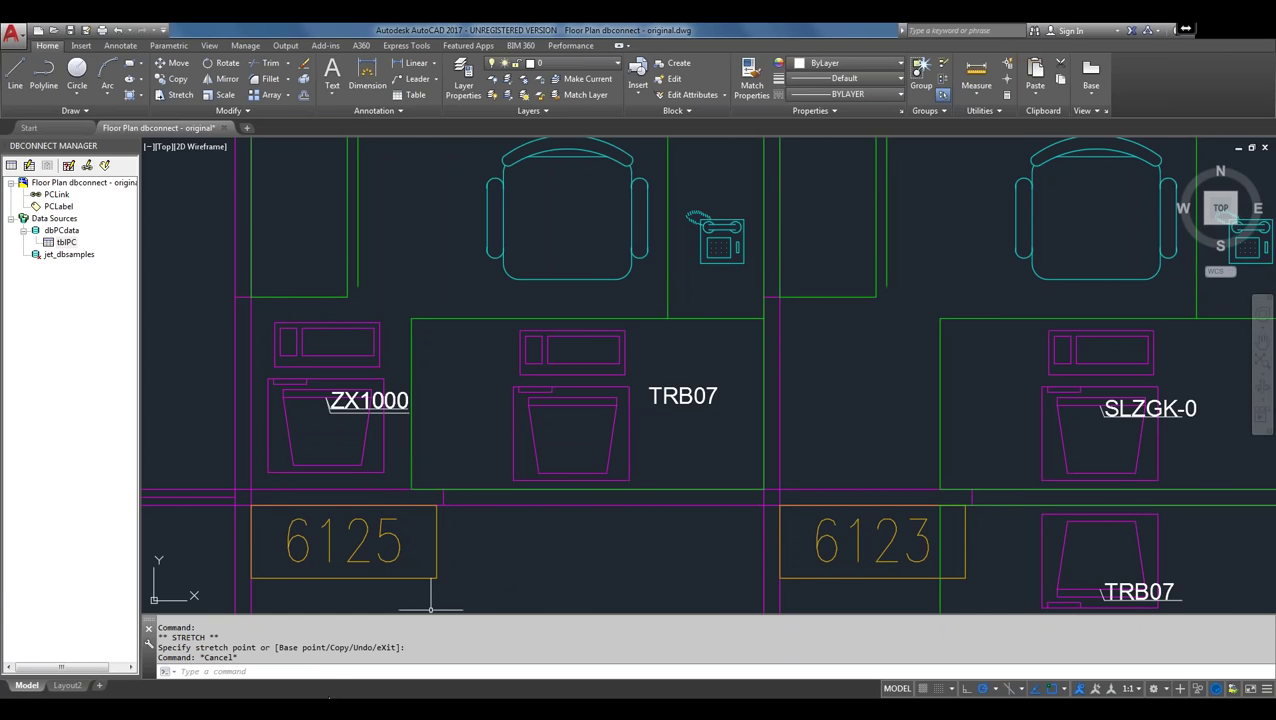
# - Switch back to the PowerPoint presentation showing the More Q&A slide
pyautogui.hotkey('alt', 'Tab')
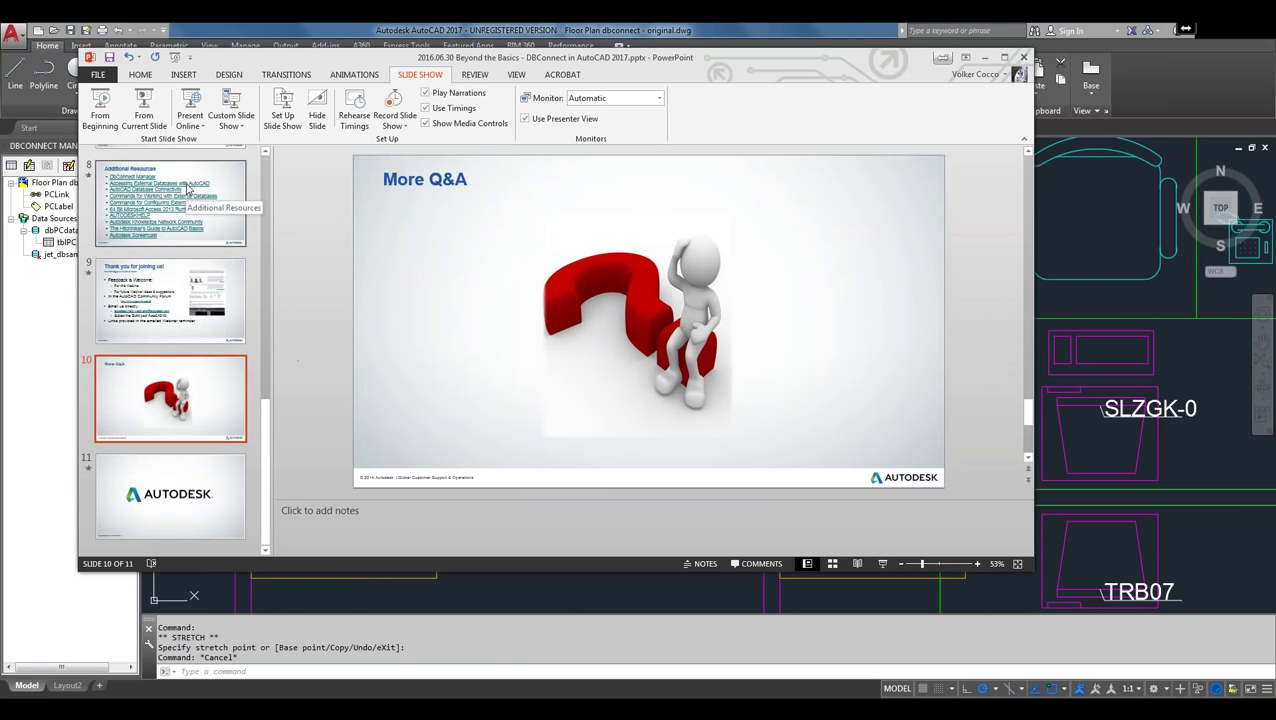
# - Follow the 64 Bit Microsoft Access 2013 Runtime hyperlink on the Additional Resources slide (slide 8)
pyautogui.click(209, 177)
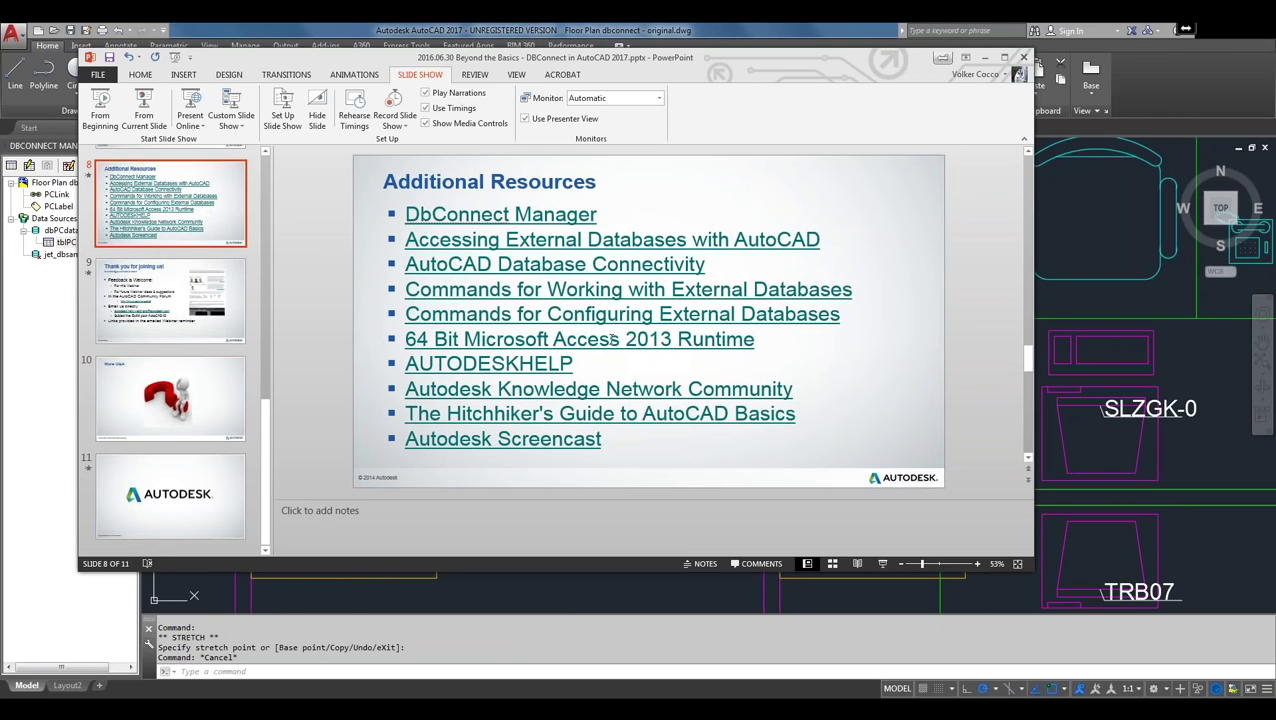
pyautogui.click(614, 339)
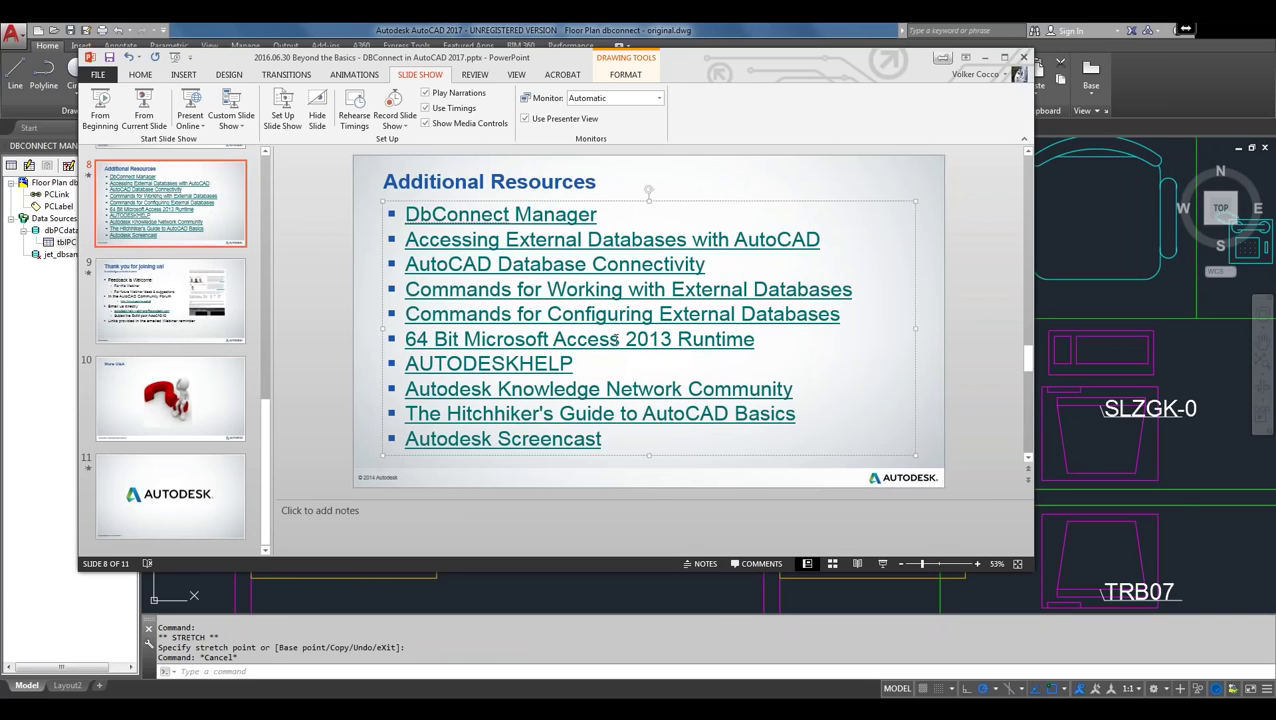
pyautogui.rightClick(616, 340)
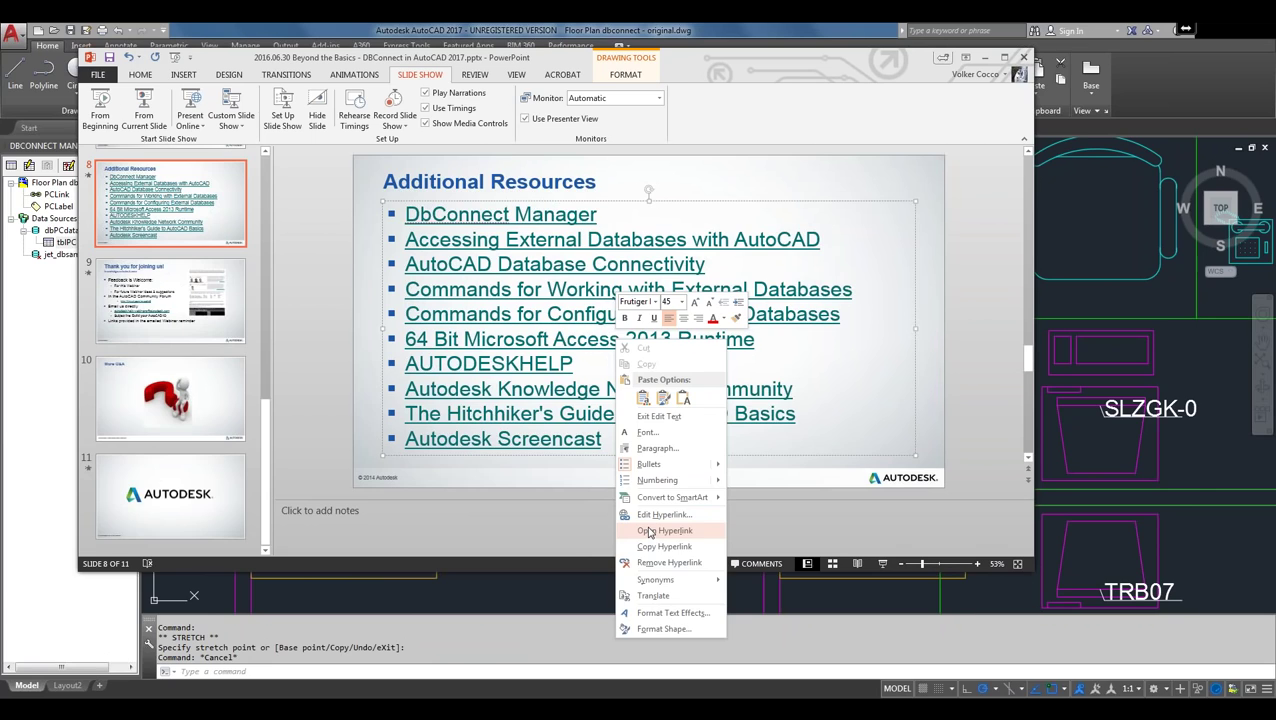
pyautogui.click(664, 530)
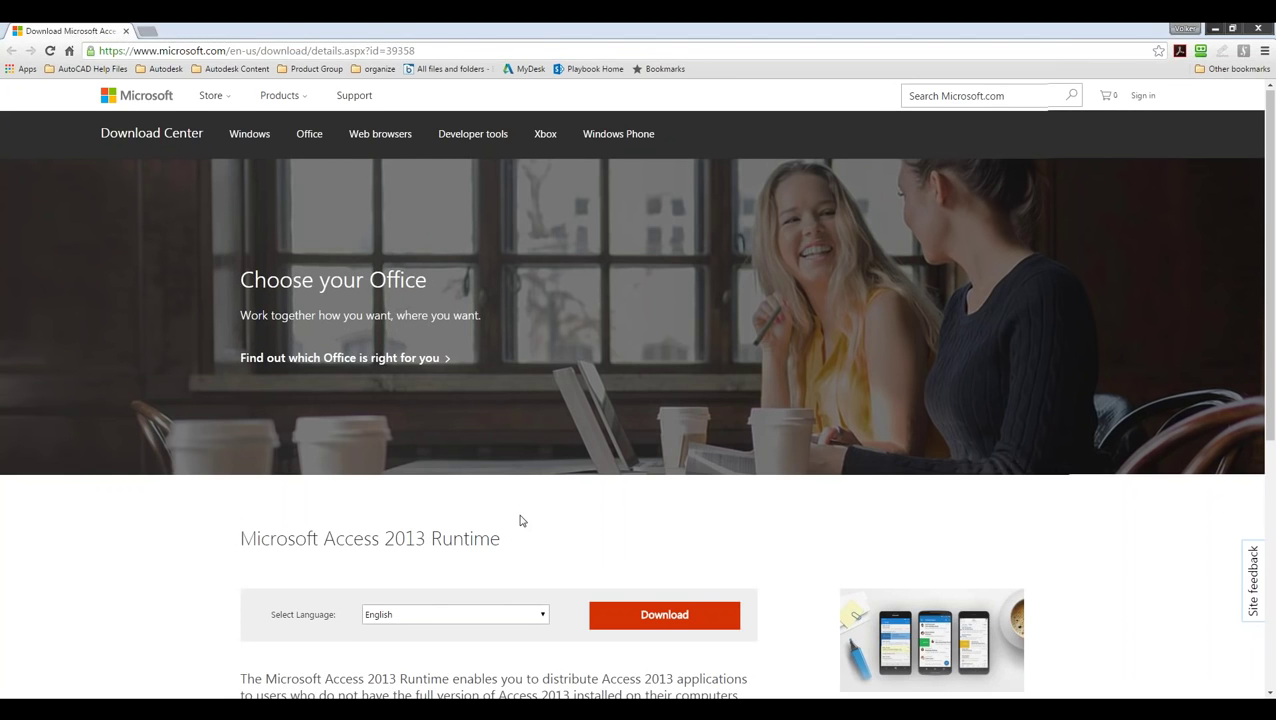
# - Scroll through the Access 2013 Runtime download page and restore Chrome to a smaller window
pyautogui.scroll(-1, 520, 520)
pyautogui.scroll(-1, 520, 520)
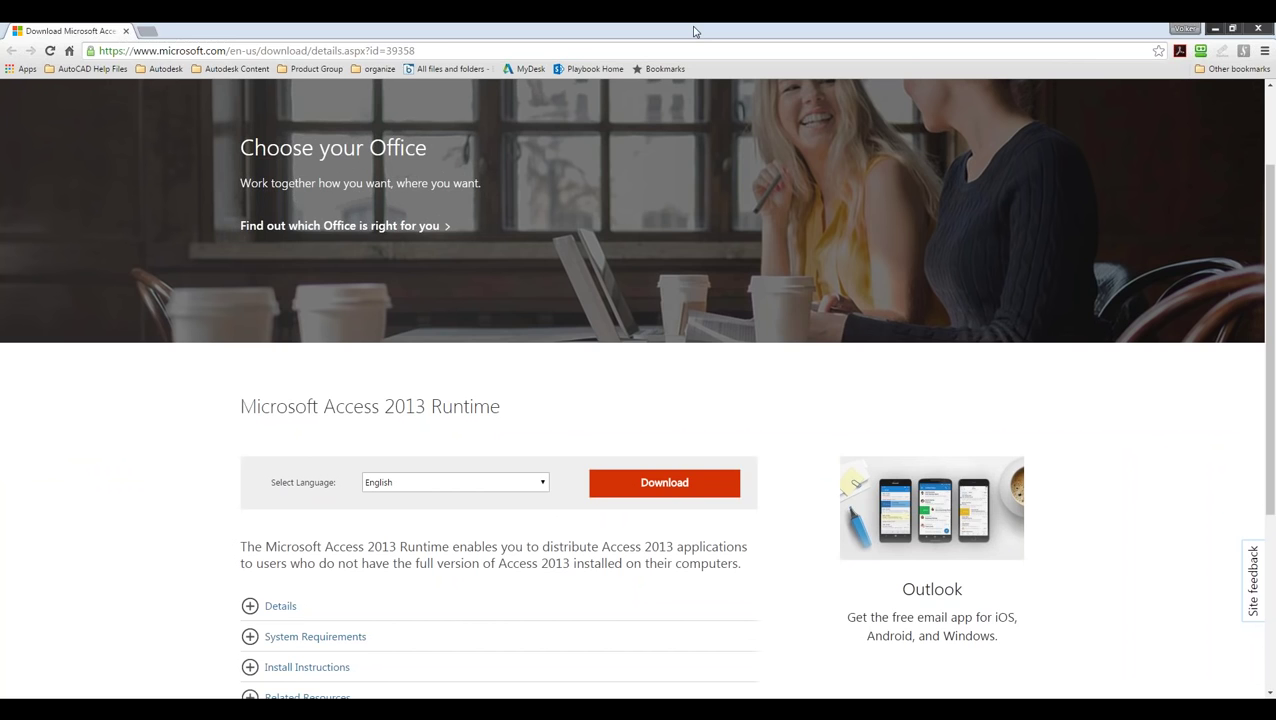
pyautogui.moveTo(689, 33); pyautogui.dragTo(578, 60)
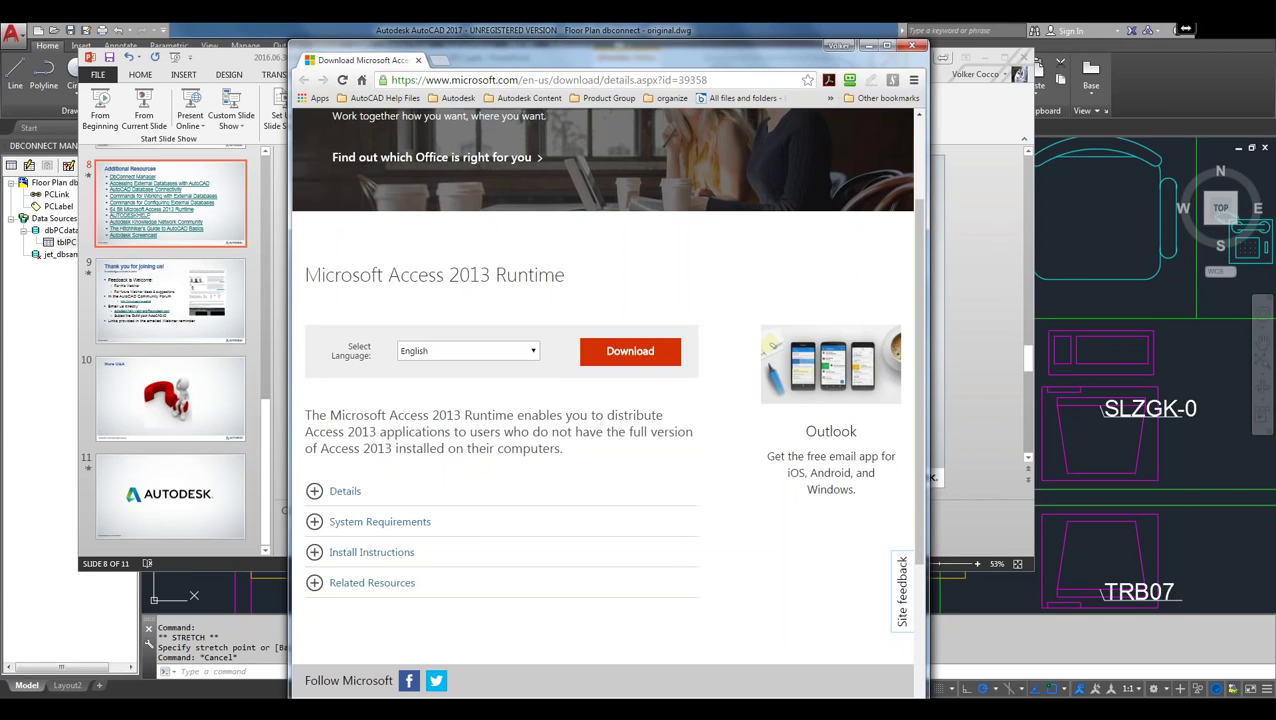
# - Minimize Chrome and PowerPoint, open tblPC in the Data View, and bring up Alpha01's record actions
pyautogui.click(868, 47)
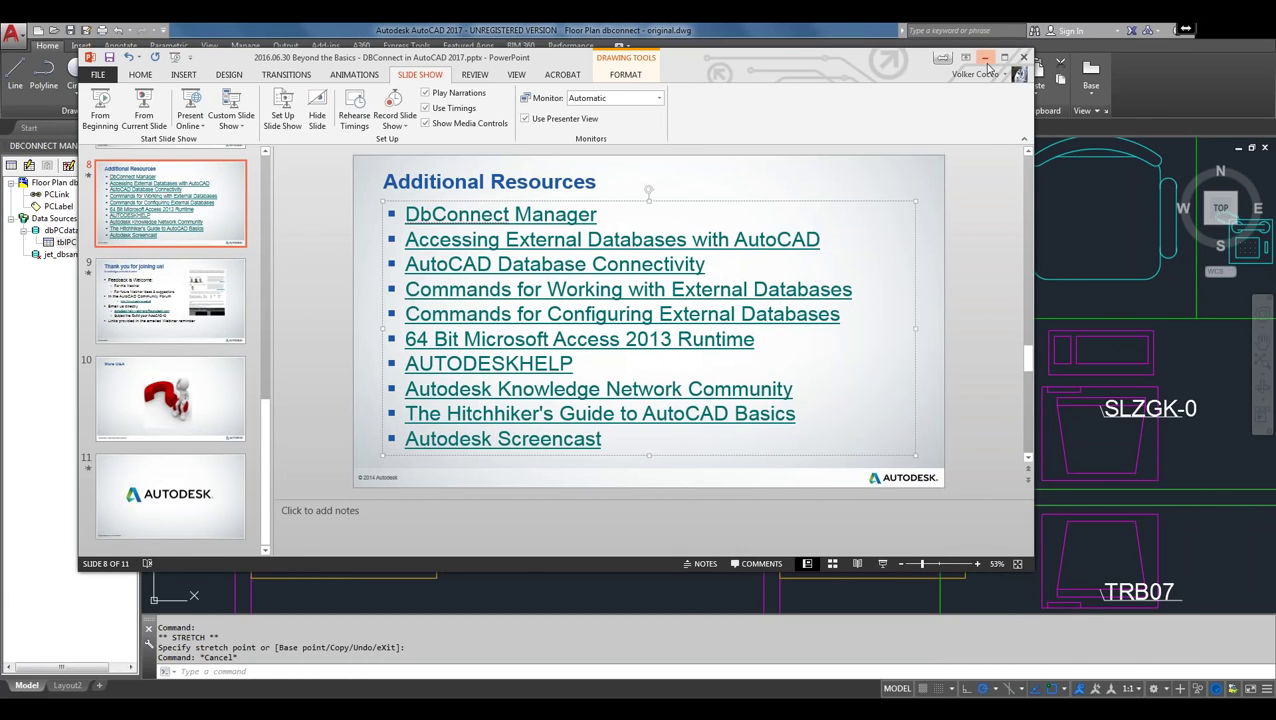
pyautogui.click(986, 60)
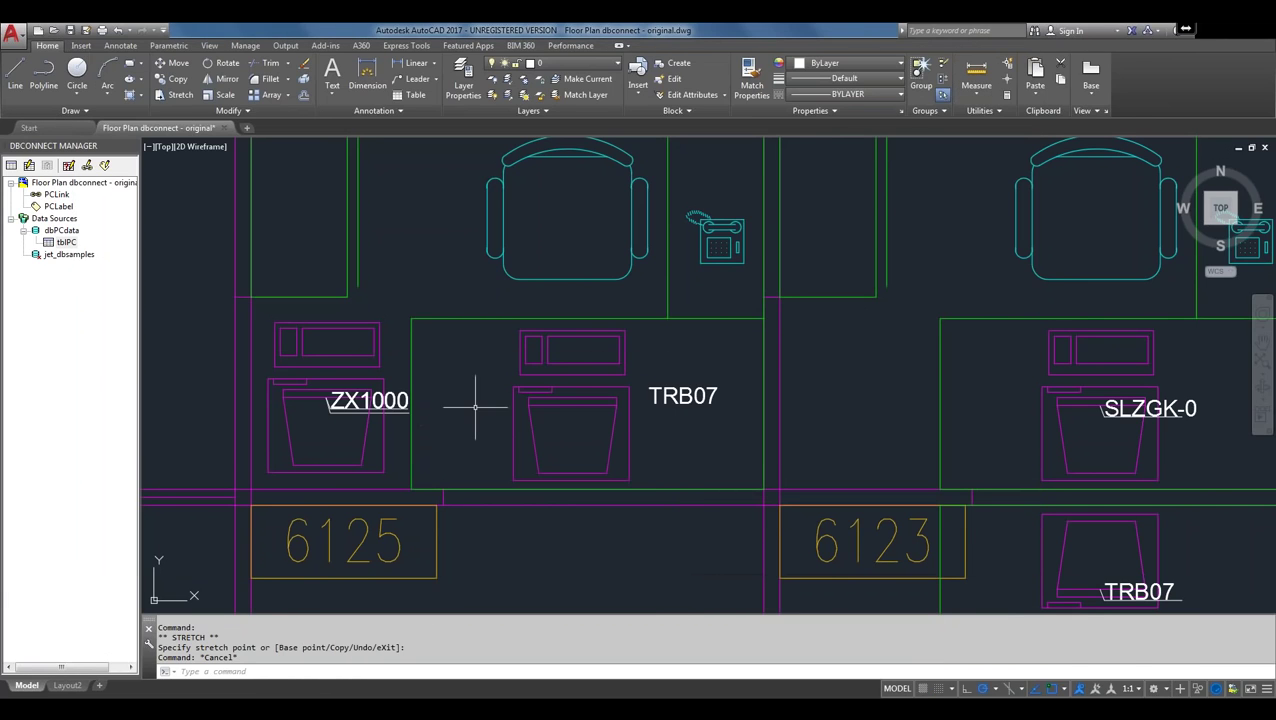
pyautogui.doubleClick(68, 242)
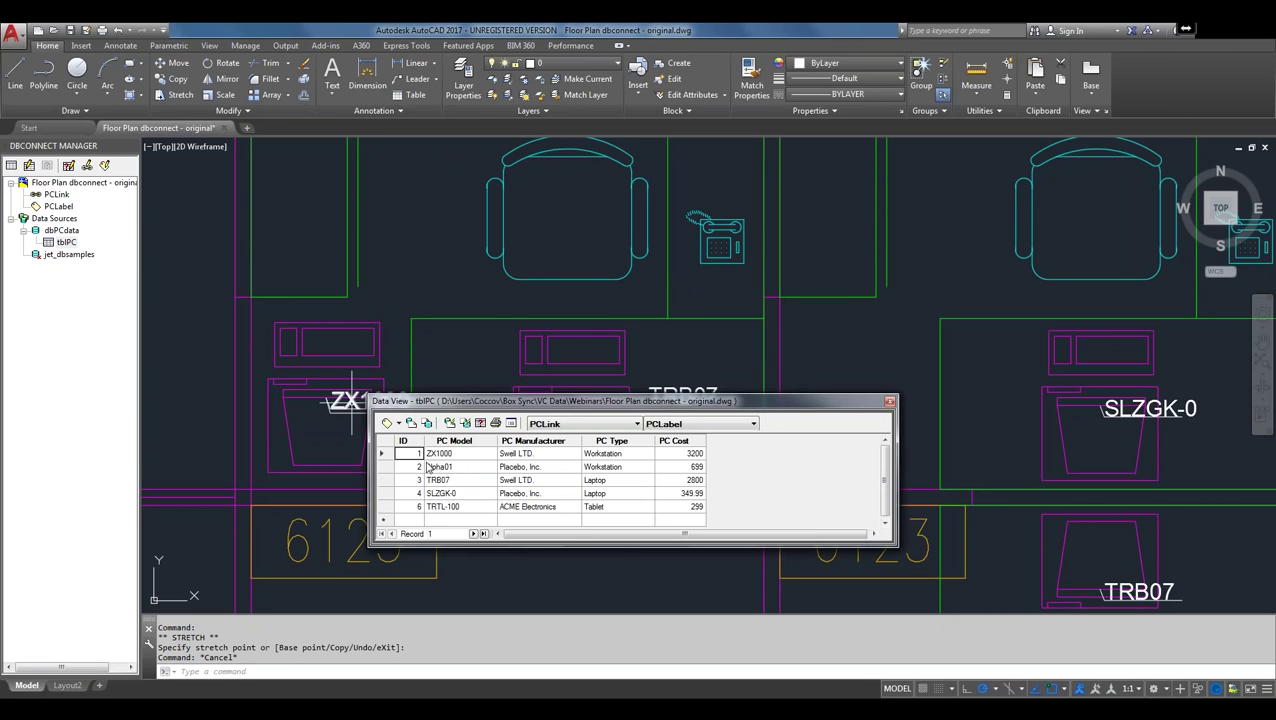
pyautogui.click(389, 467)
pyautogui.rightClick(391, 473)
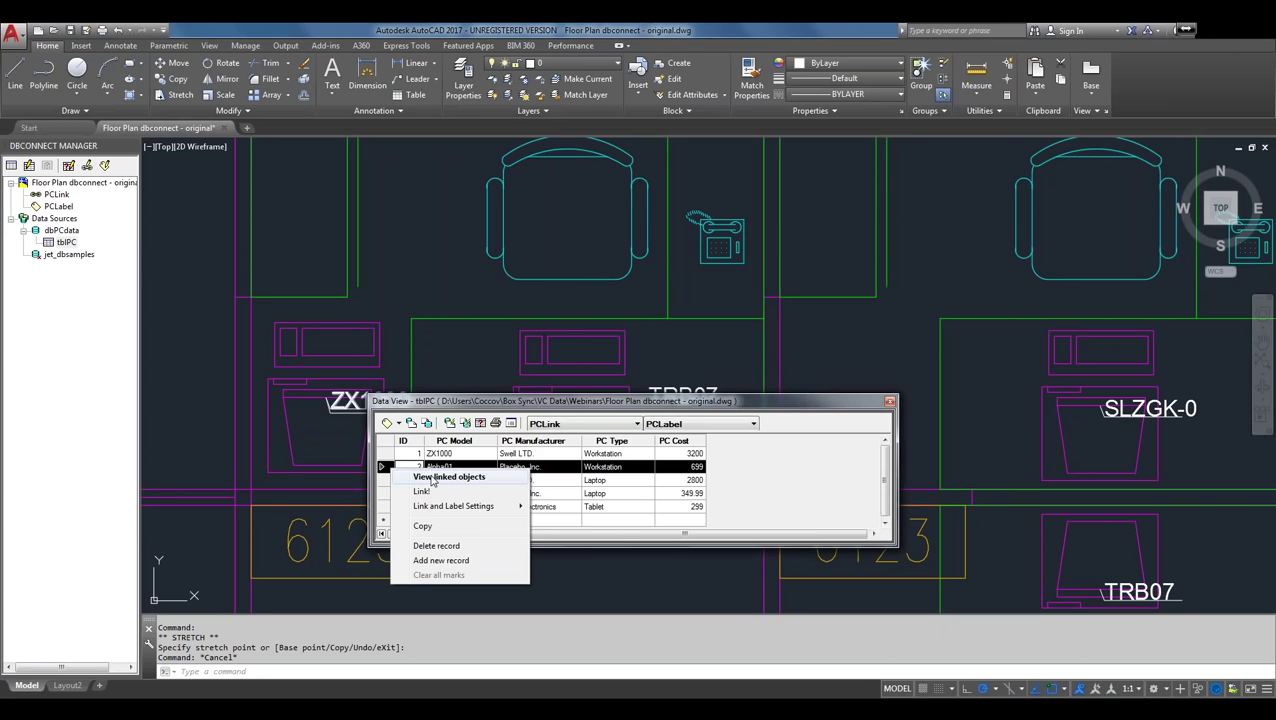
# - Review the shortcut menus for PCLink, PCLabel and tblPC, then reopen Alpha01's record actions
pyautogui.press('Escape')
pyautogui.rightClick(62, 195)
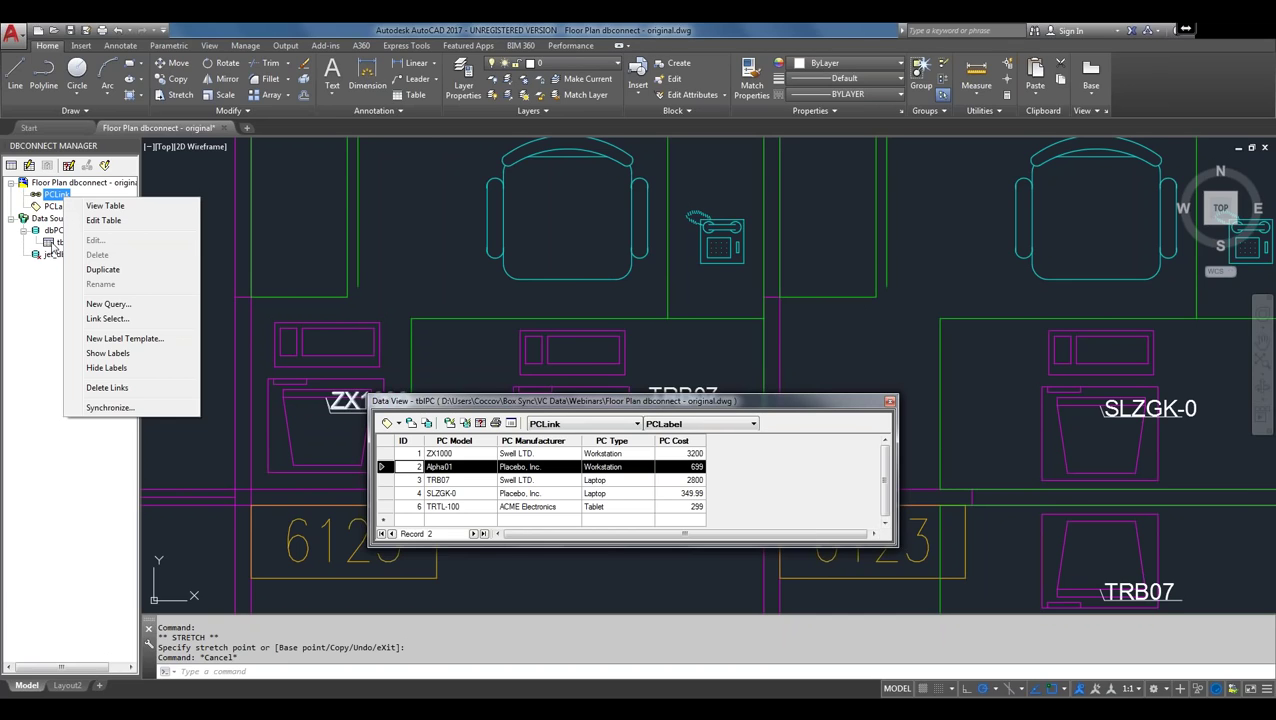
pyautogui.click(57, 208)
pyautogui.rightClick(57, 208)
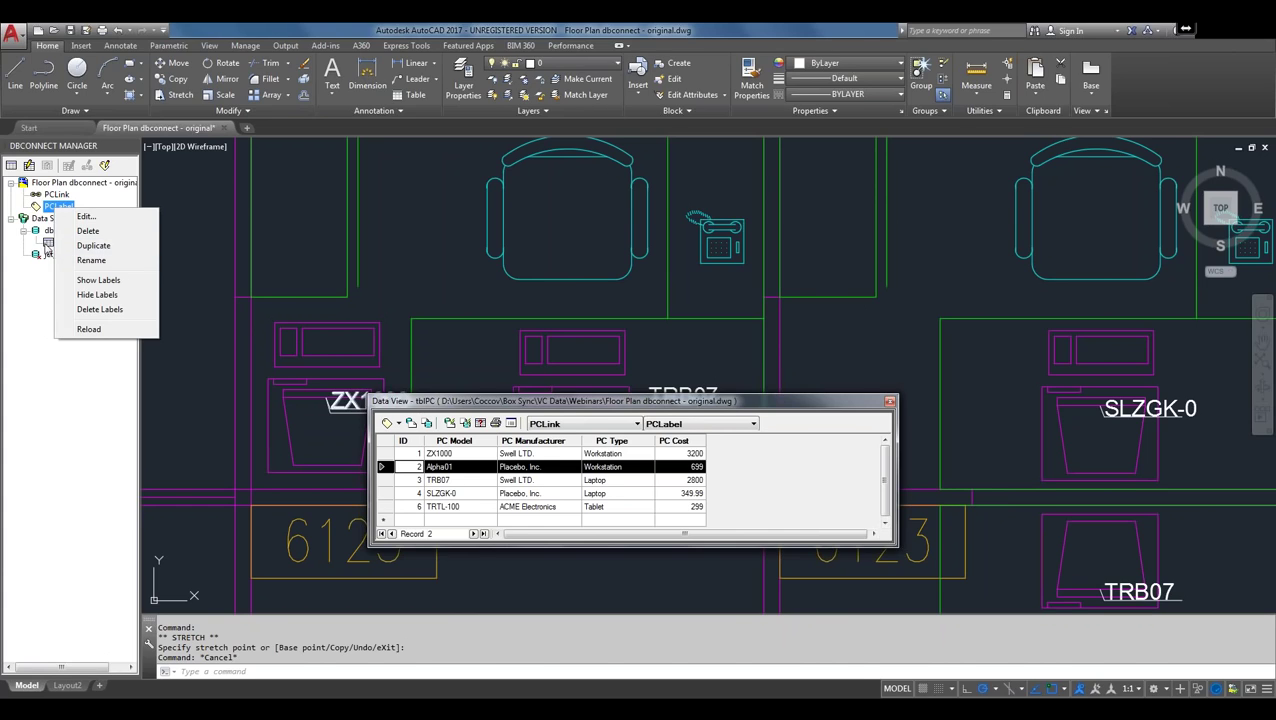
pyautogui.click(47, 244)
pyautogui.rightClick(47, 246)
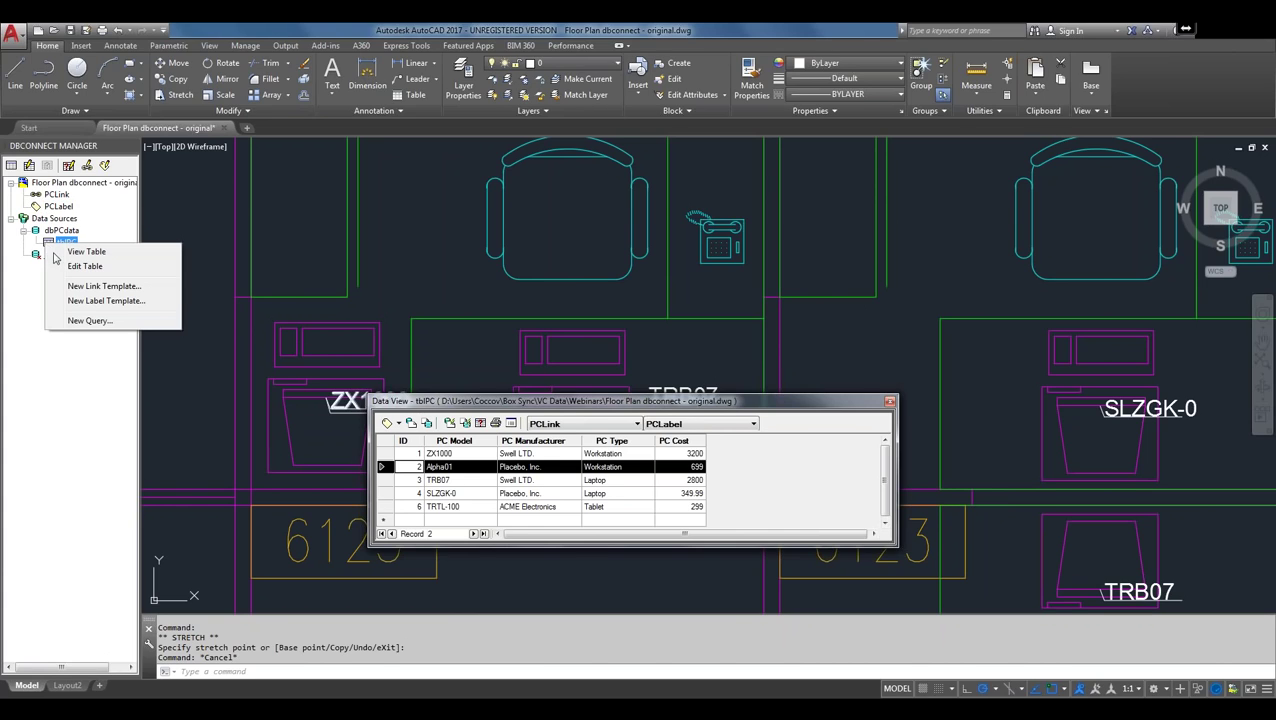
pyautogui.click(390, 472)
pyautogui.rightClick(390, 472)
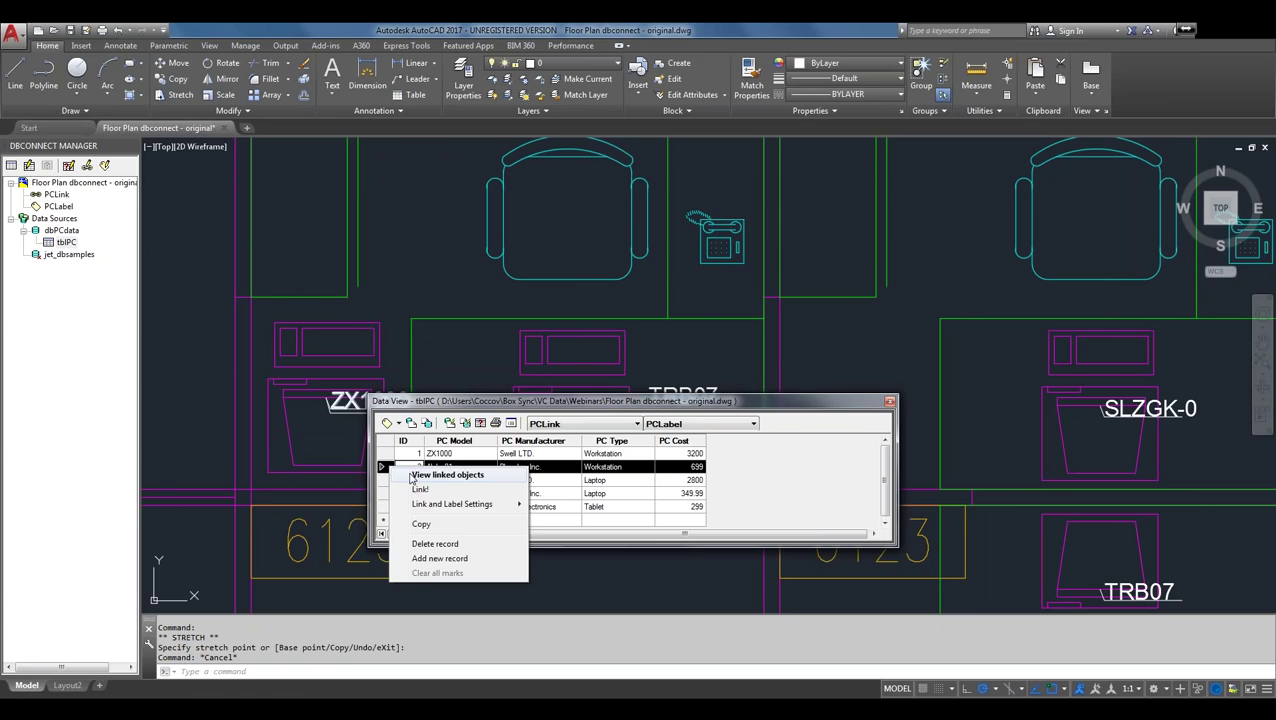
# - View linked objects for Alpha01, then for the Alpha01, TRB07 and SLZGK-0 records together
pyautogui.click(410, 476)
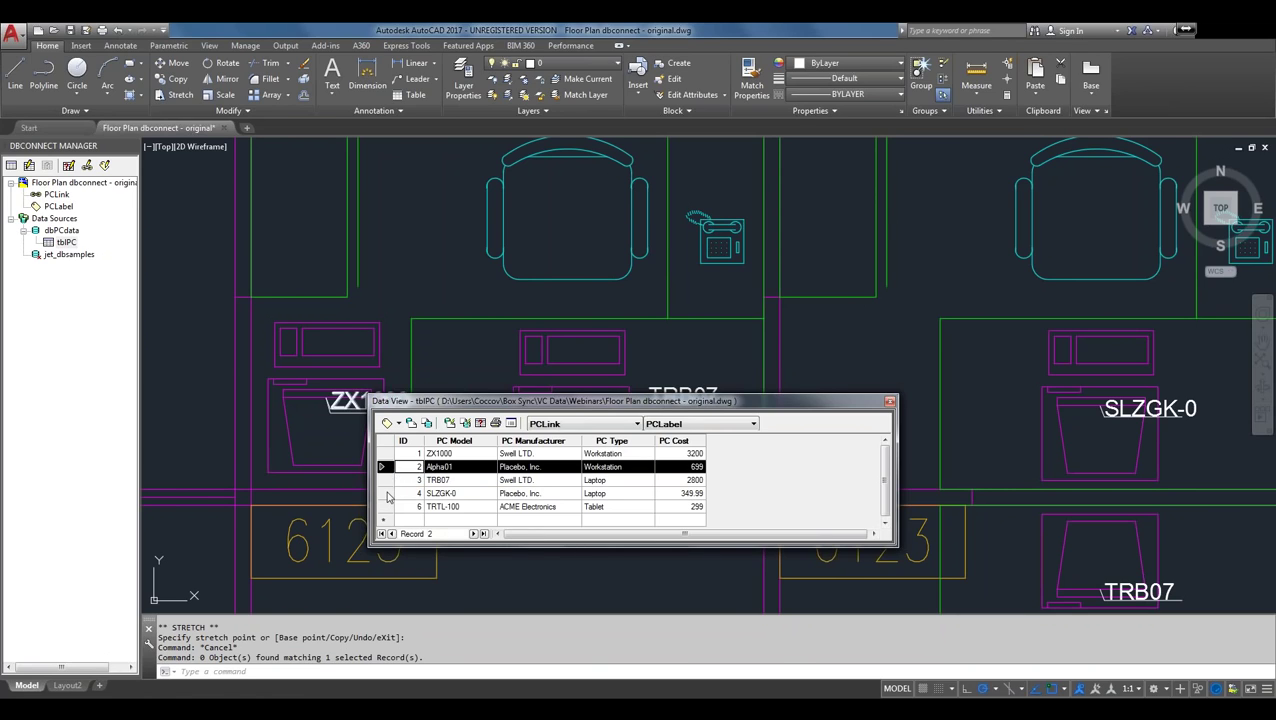
pyautogui.click(386, 494)
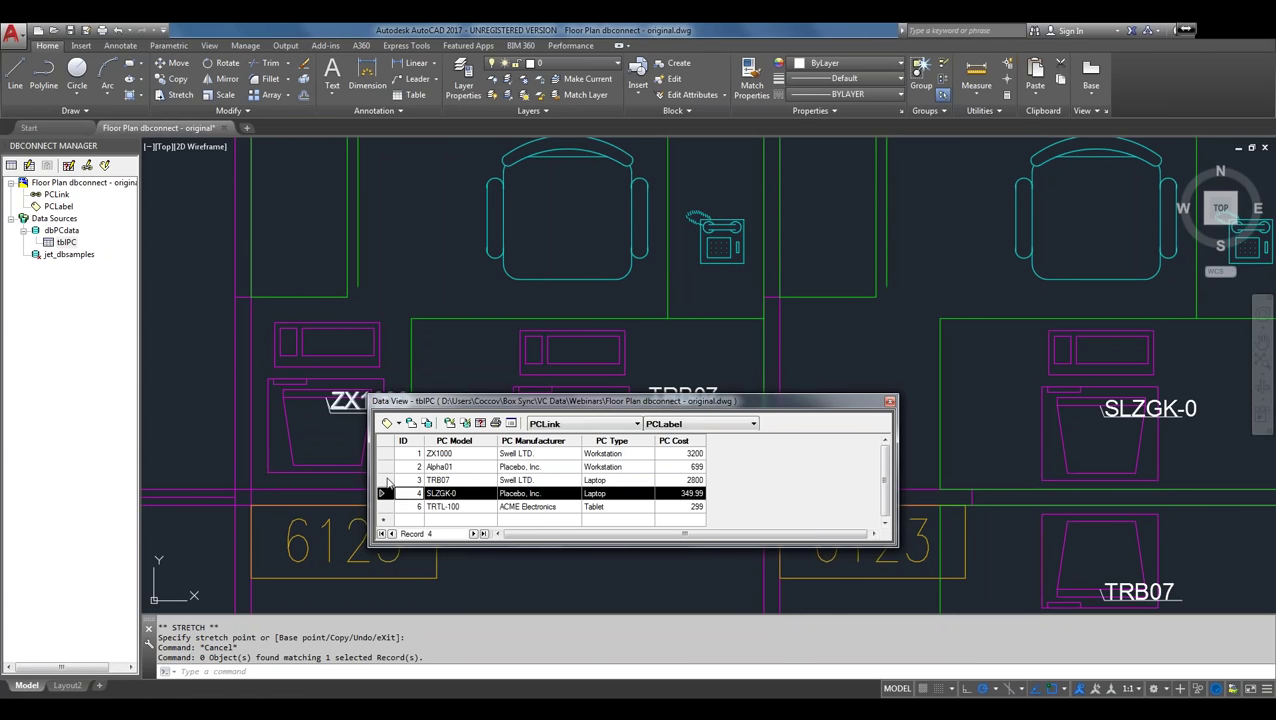
pyautogui.keyDown('shift'); pyautogui.click(386, 467); pyautogui.keyUp('shift')
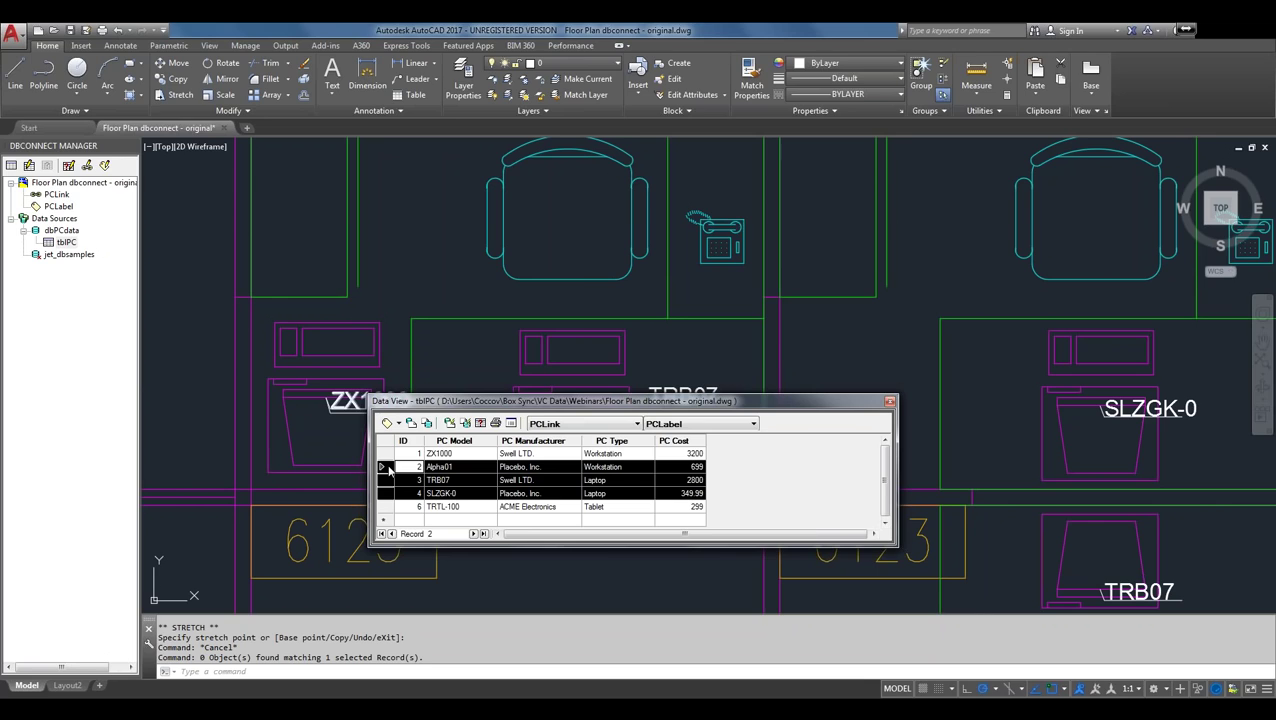
pyautogui.rightClick(390, 470)
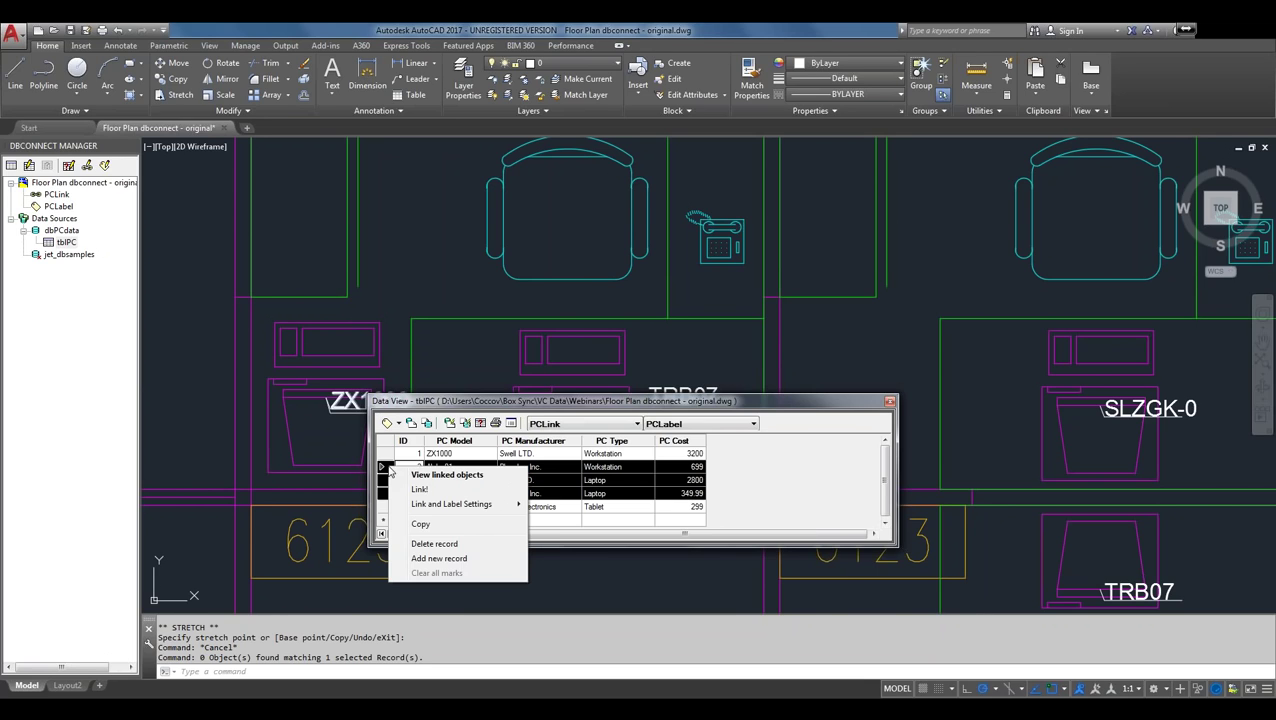
pyautogui.click(421, 478)
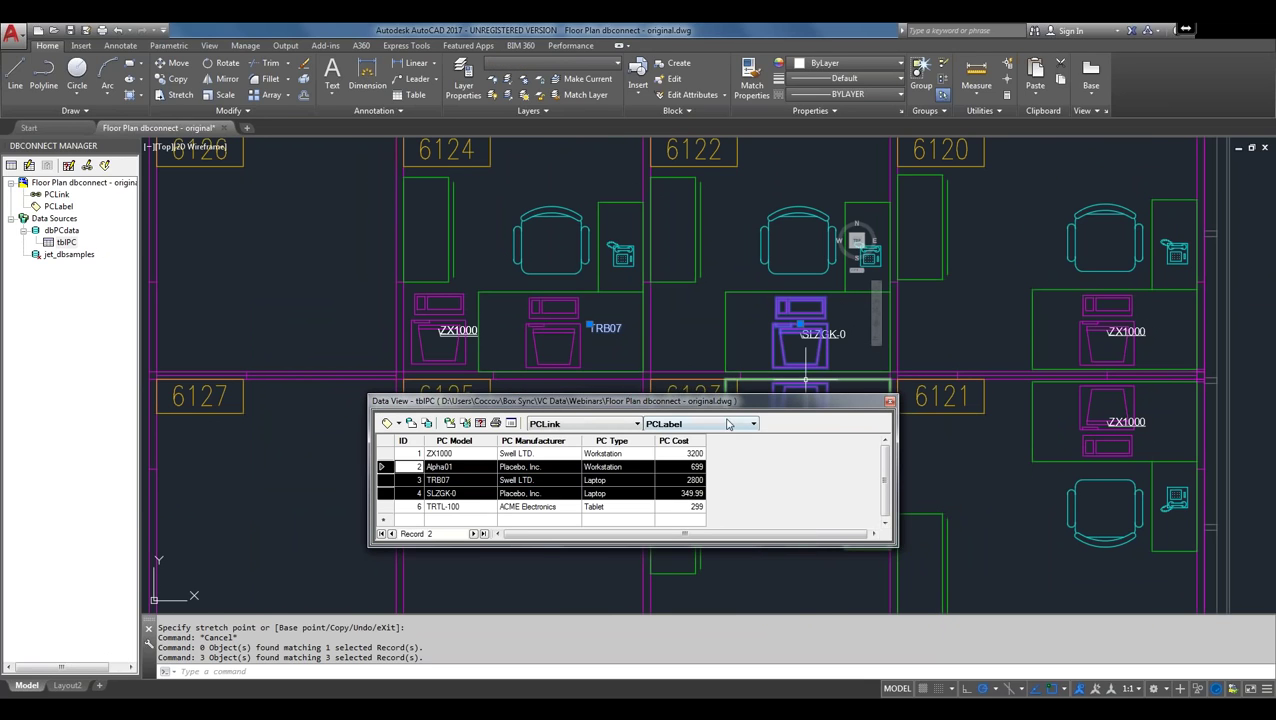
# - Move the Data View off the highlighted workstations, clear the highlight, and zoom around rooms 6120–6127
pyautogui.moveTo(726, 401); pyautogui.dragTo(532, 466)
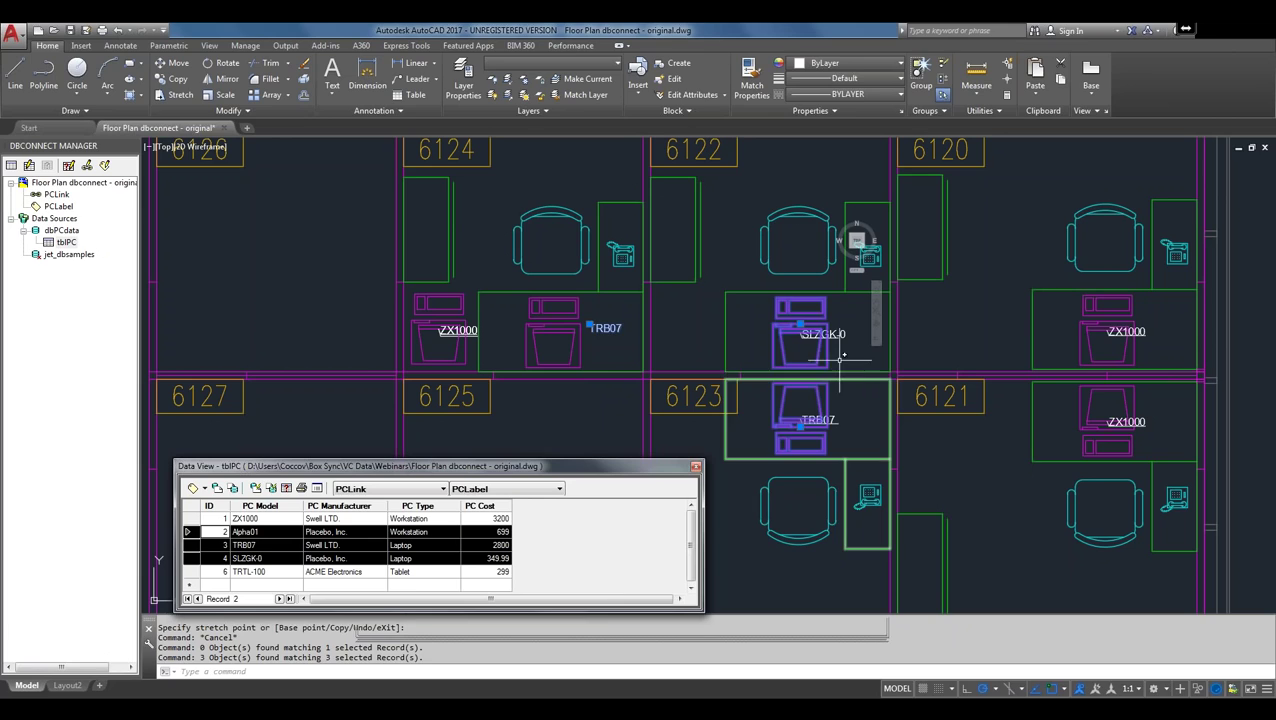
pyautogui.press('Escape')
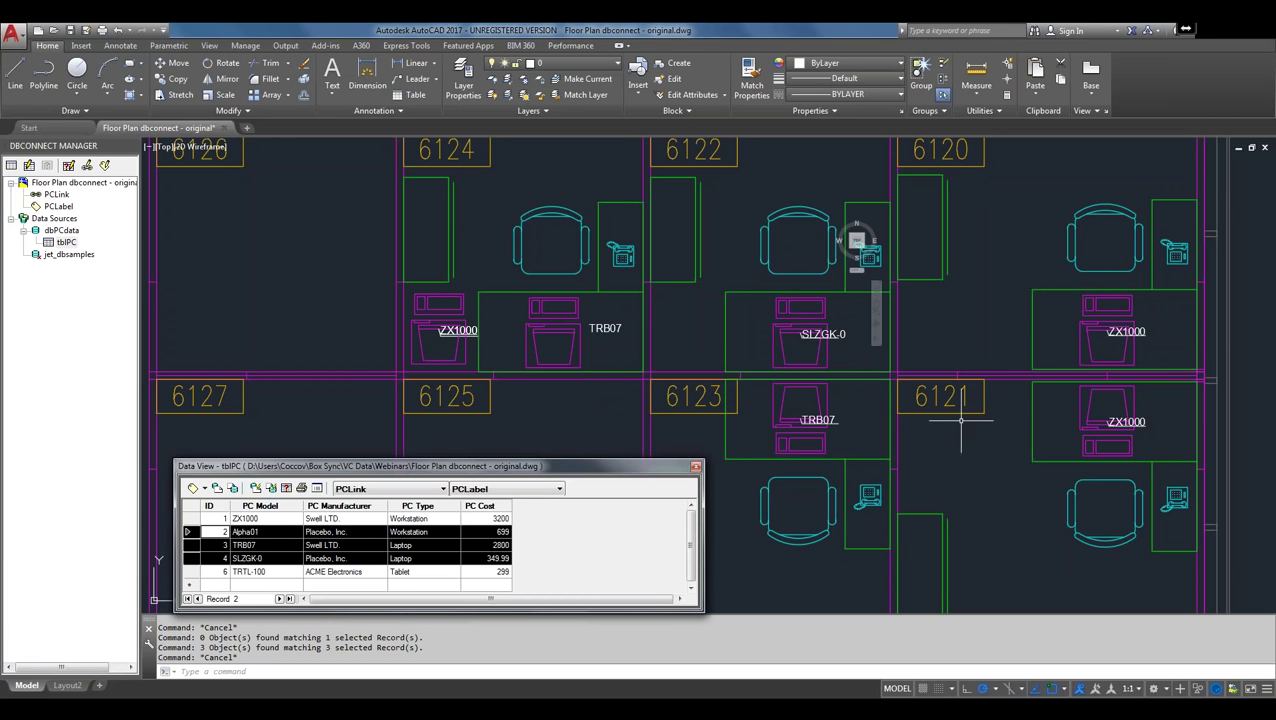
pyautogui.scroll(4, 801, 315)
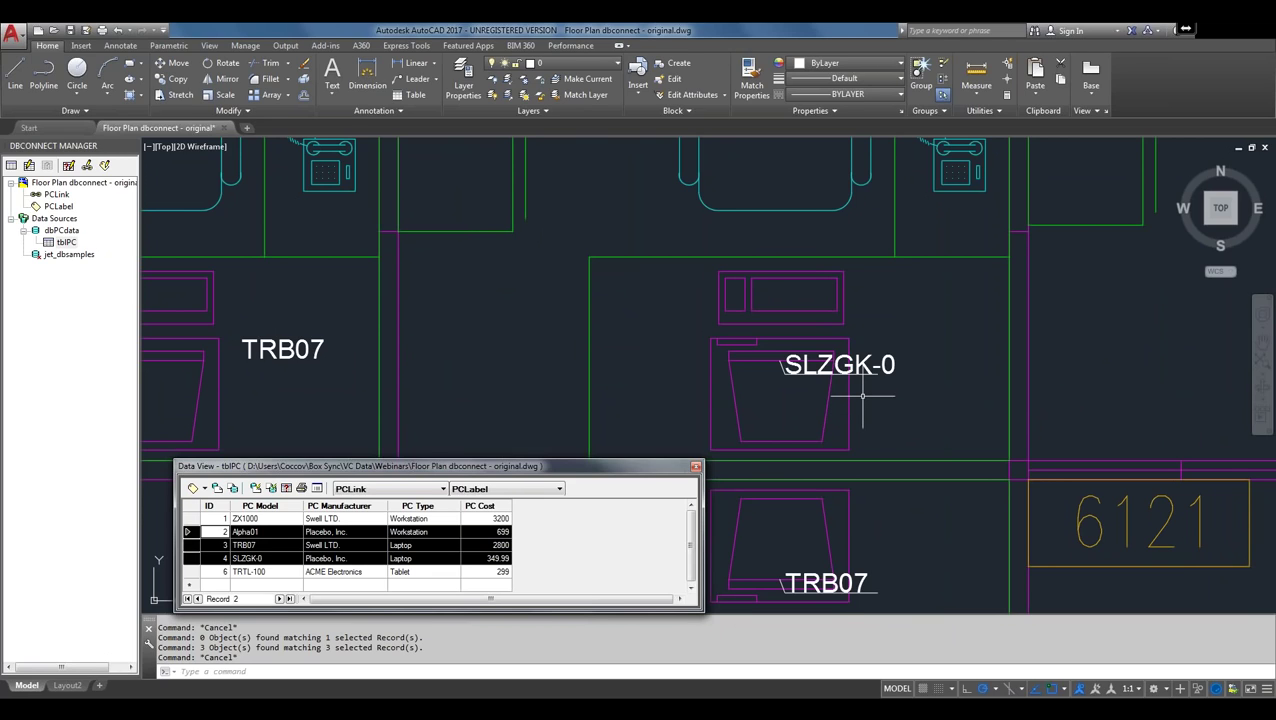
pyautogui.scroll(-2, 862, 396)
pyautogui.scroll(-2, 862, 396)
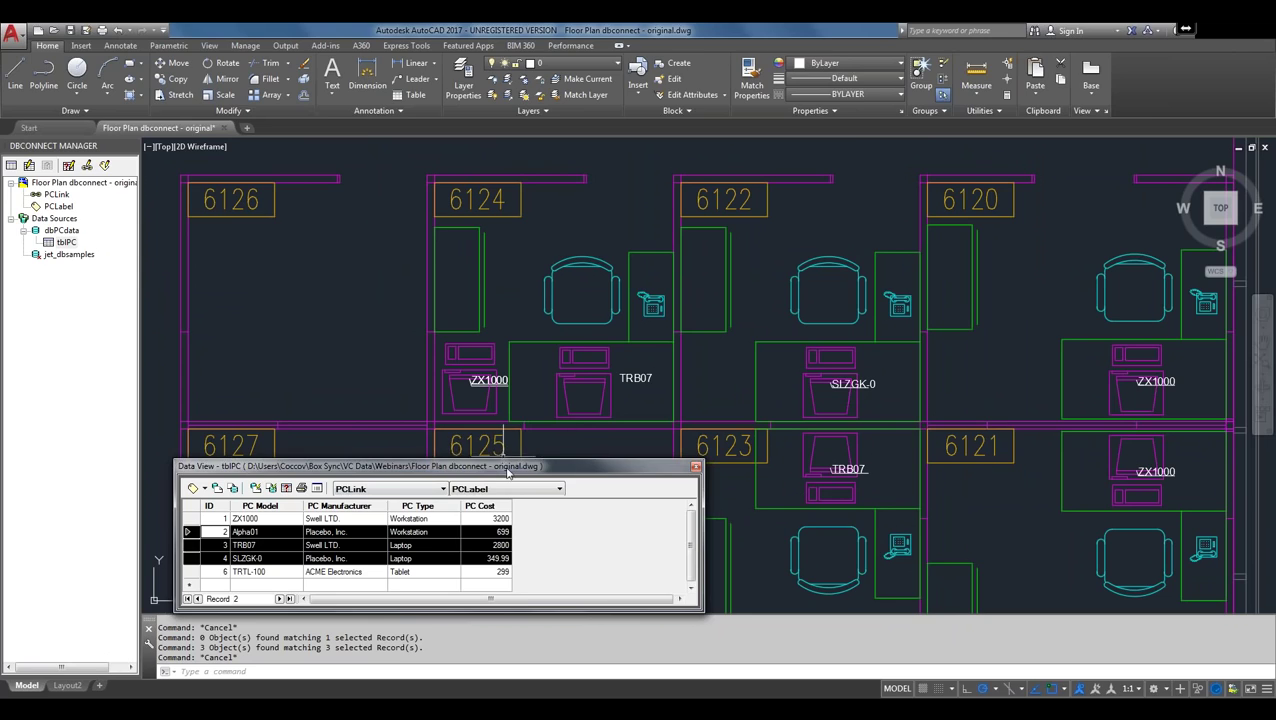
pyautogui.moveTo(507, 471); pyautogui.dragTo(545, 360)
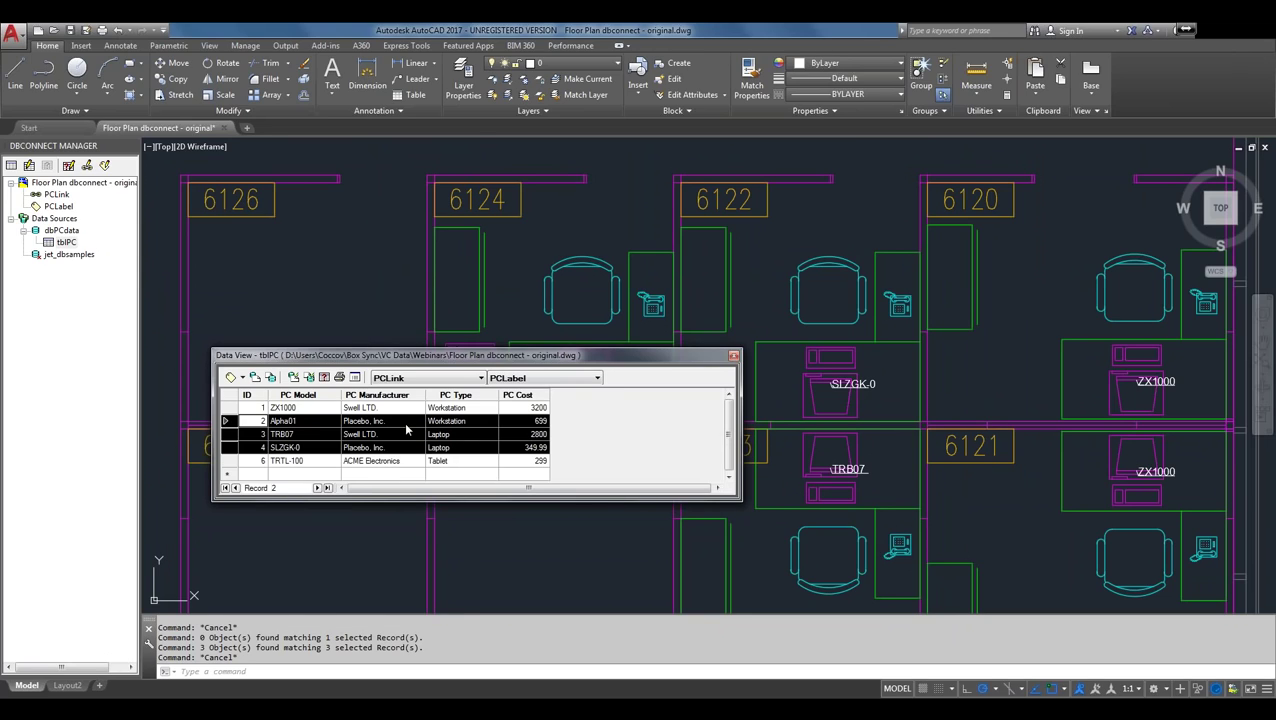